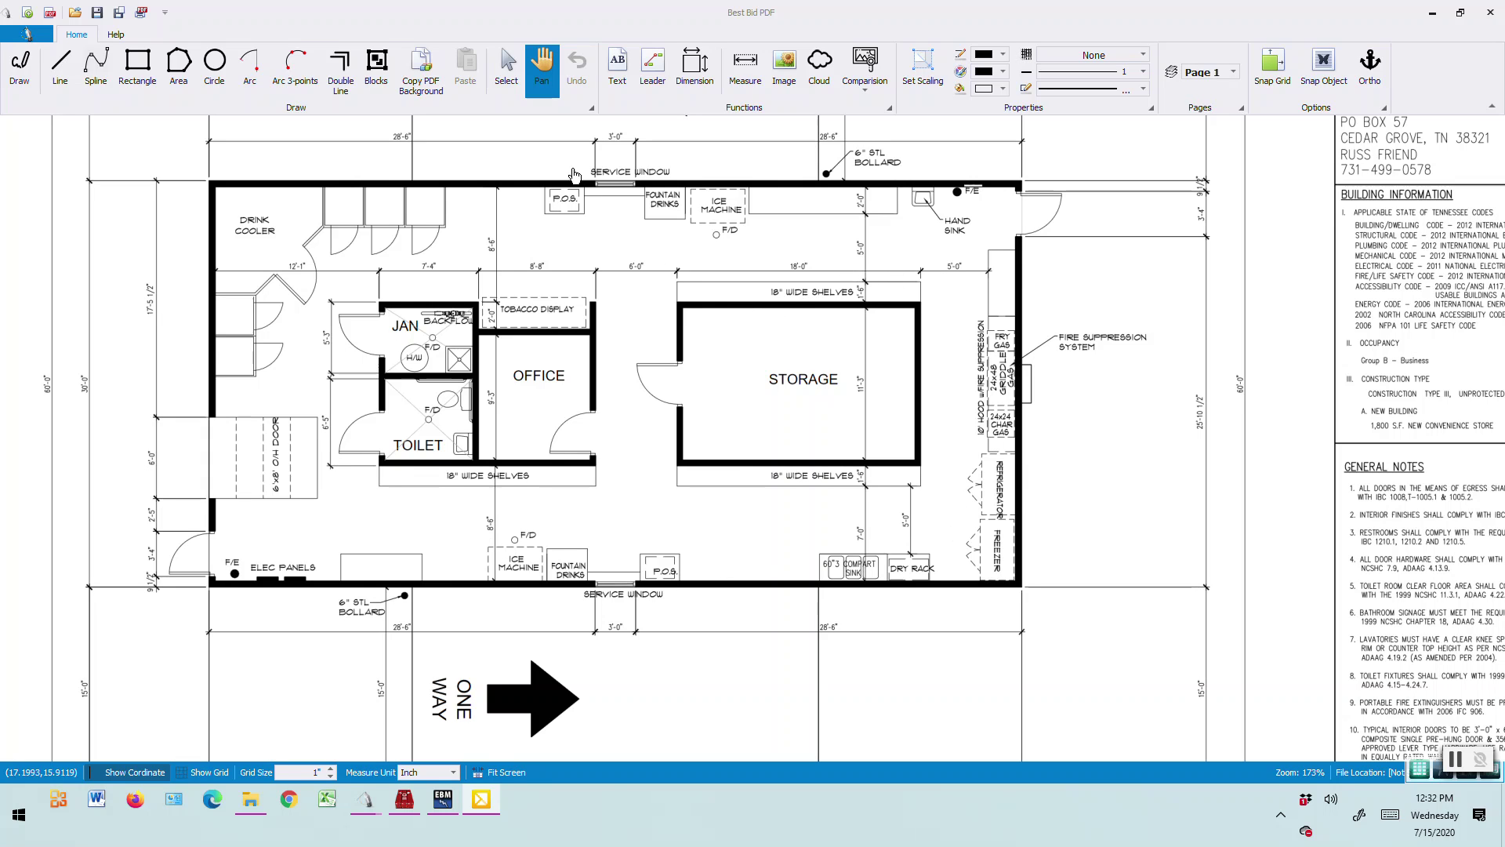
- Calibrate the drawing scale by picking both ends of the 30'-0" dimension above the ONE WAY lane and entering its real distance
mouse_move(538, 164)
mouse_down()
mouse_move(603, 379)
mouse_move(595, 393)
mouse_up()
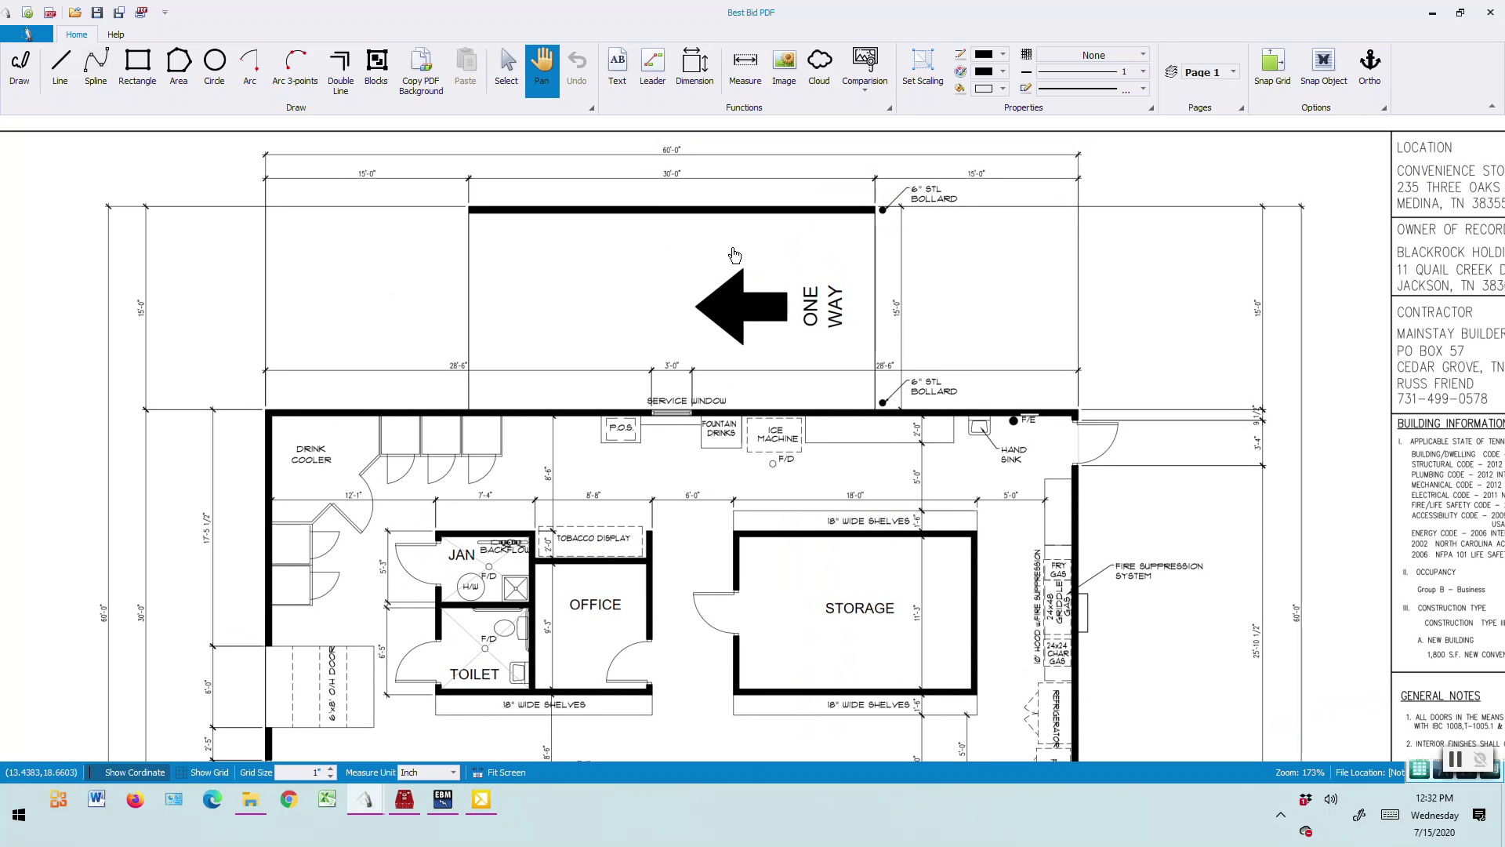
click(924, 61)
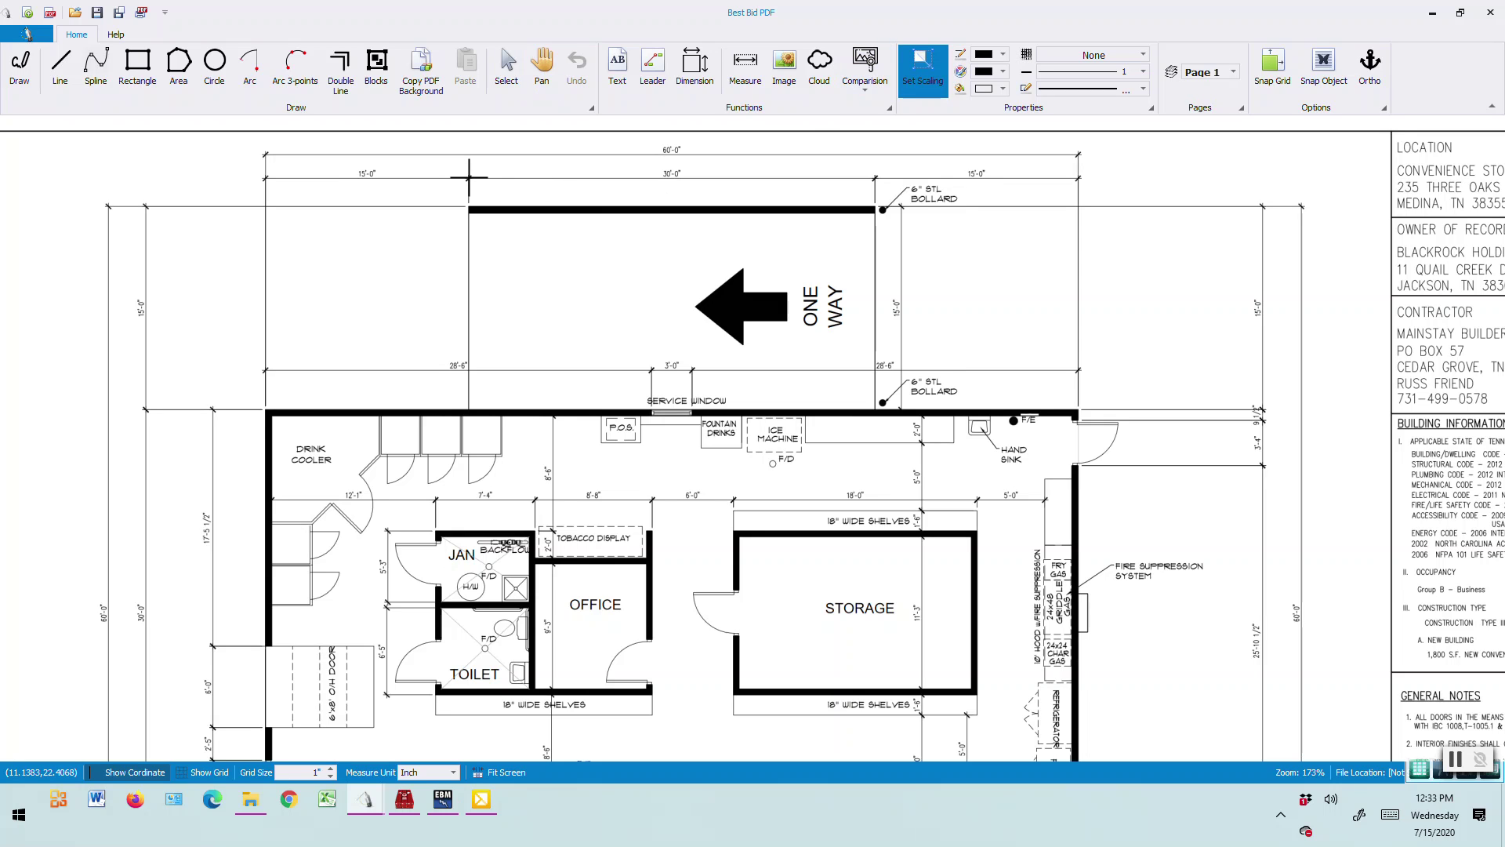
click(469, 177)
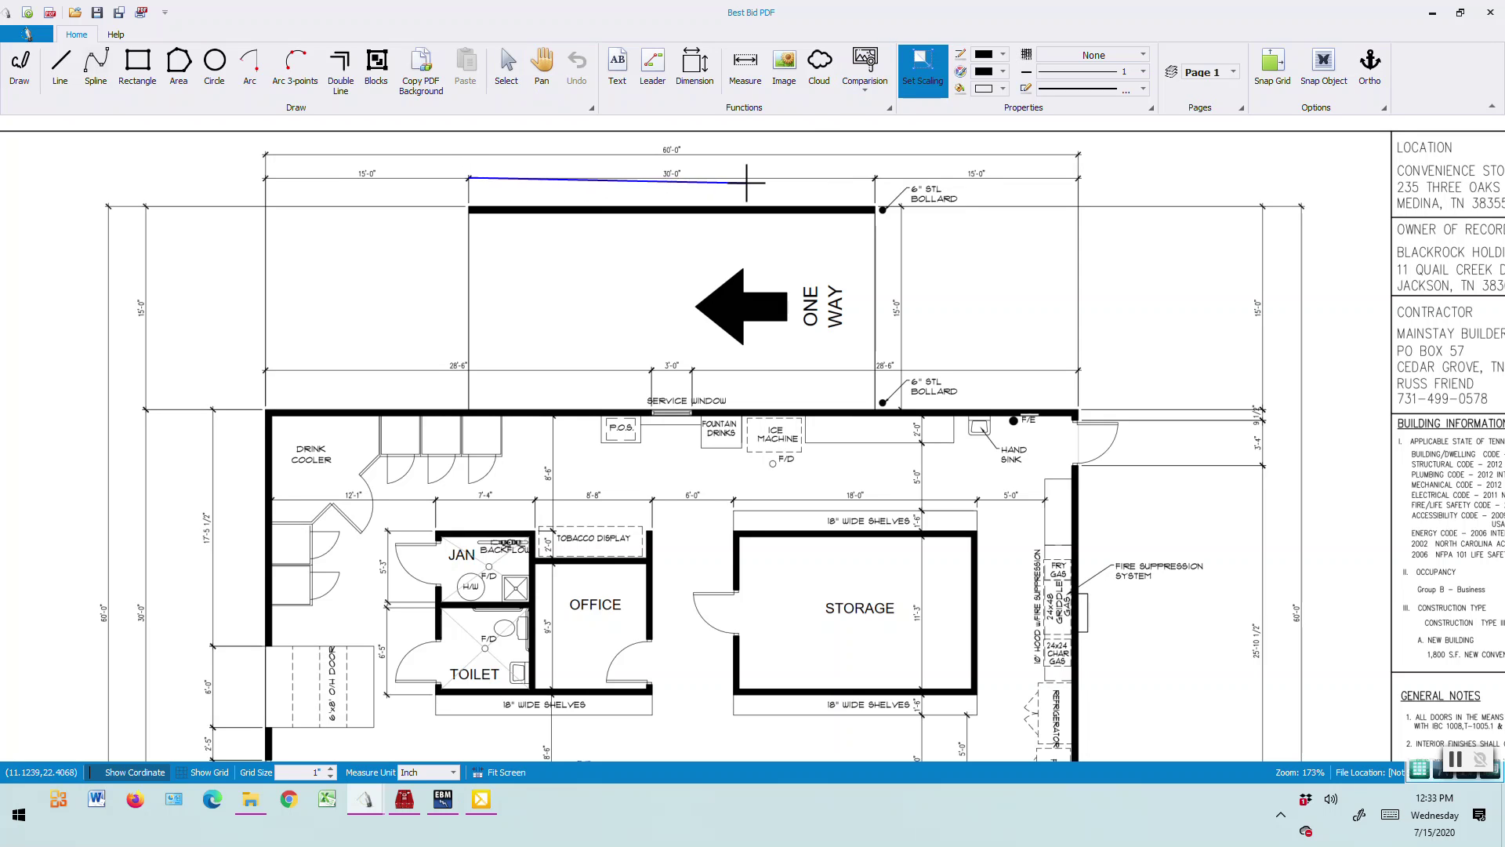
click(875, 177)
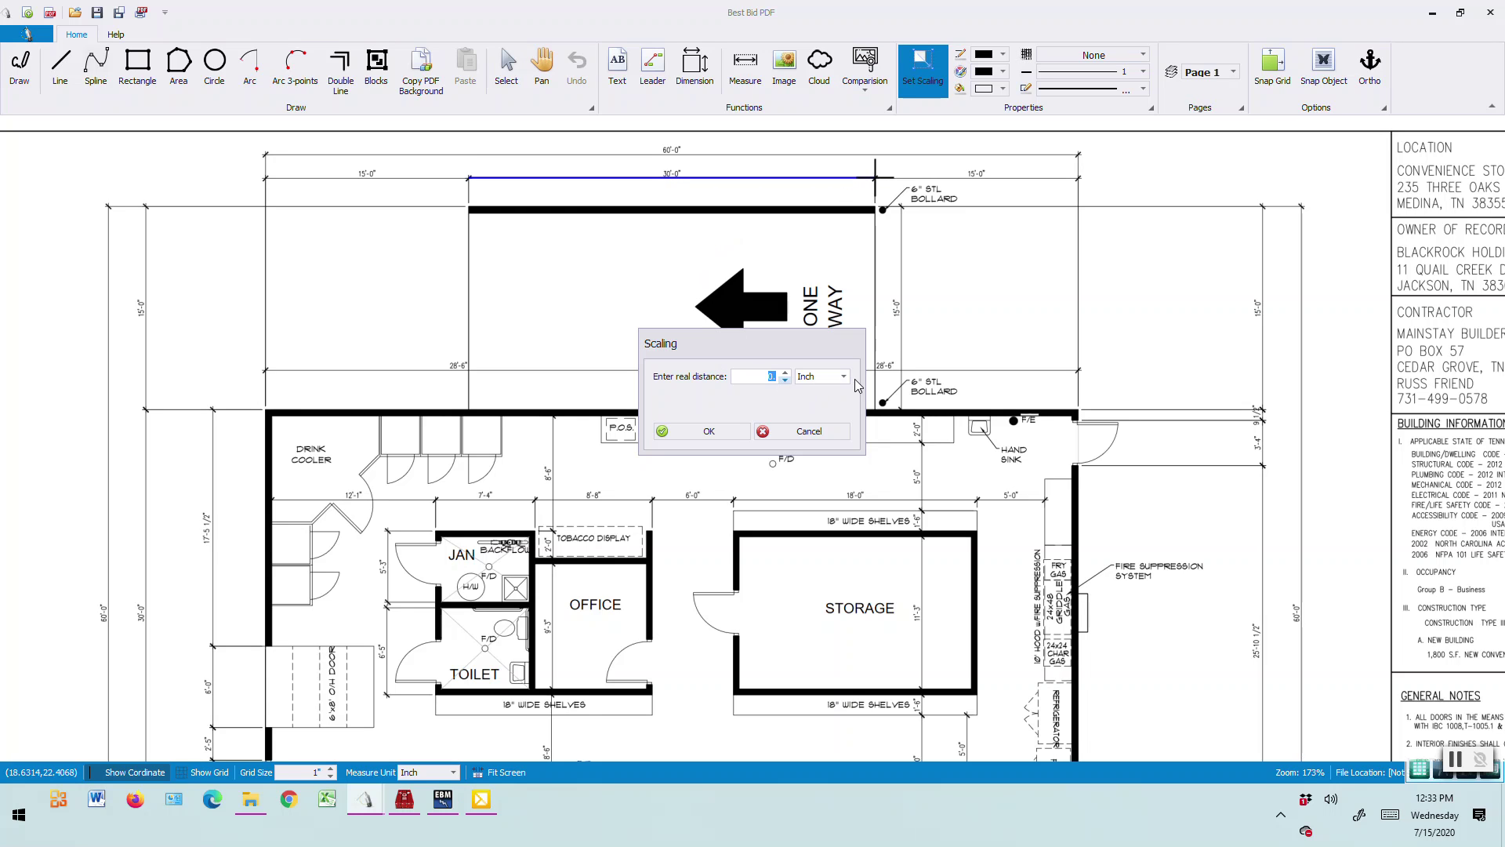
click(846, 377)
click(823, 402)
click(730, 431)
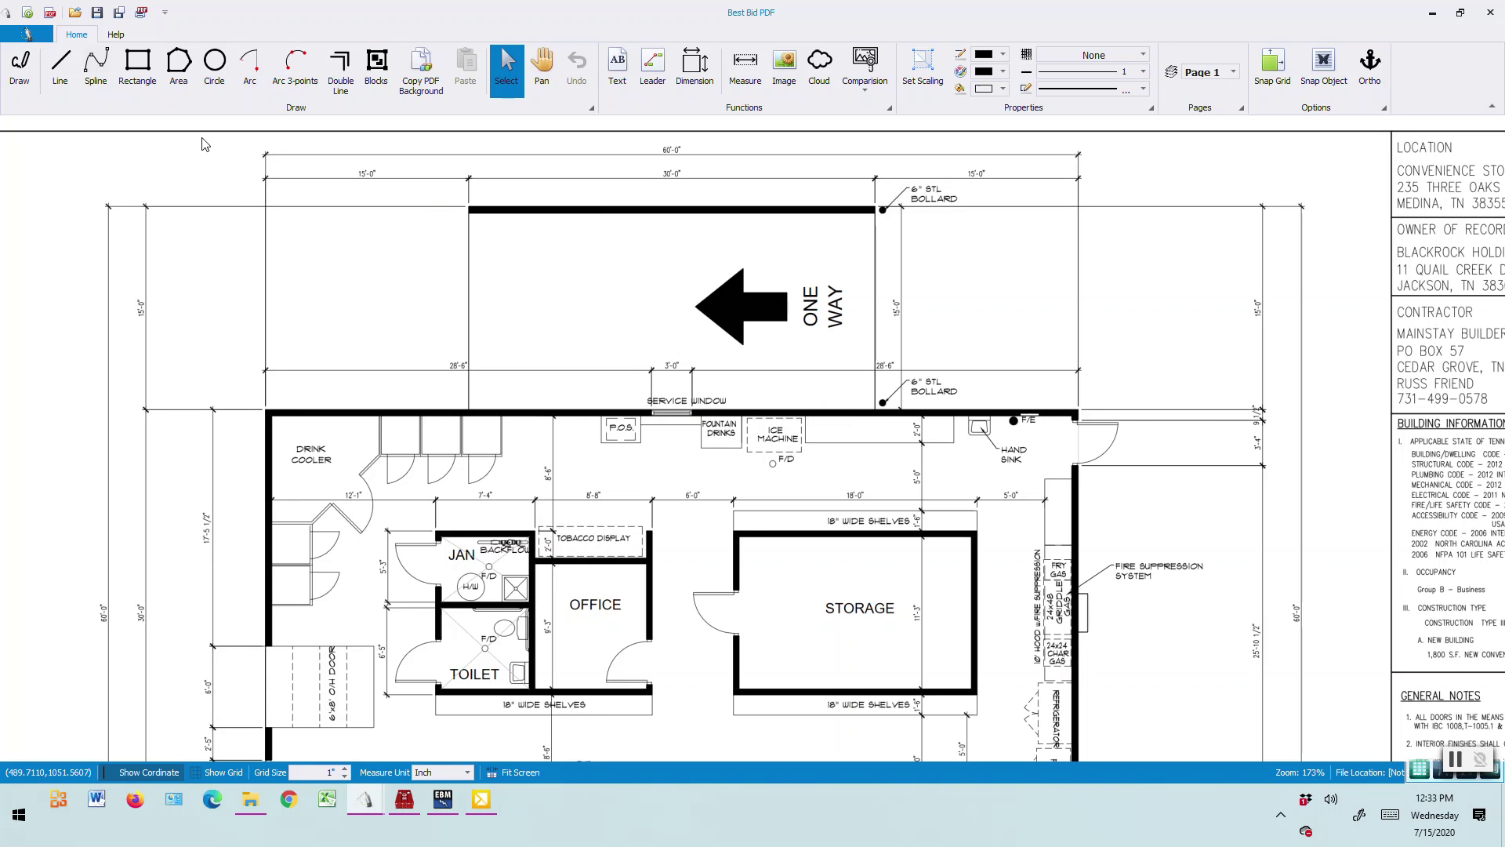
- Draw a fixed-size rectangle with an X size of 48 inches in the open area above the drink cooler
click(138, 66)
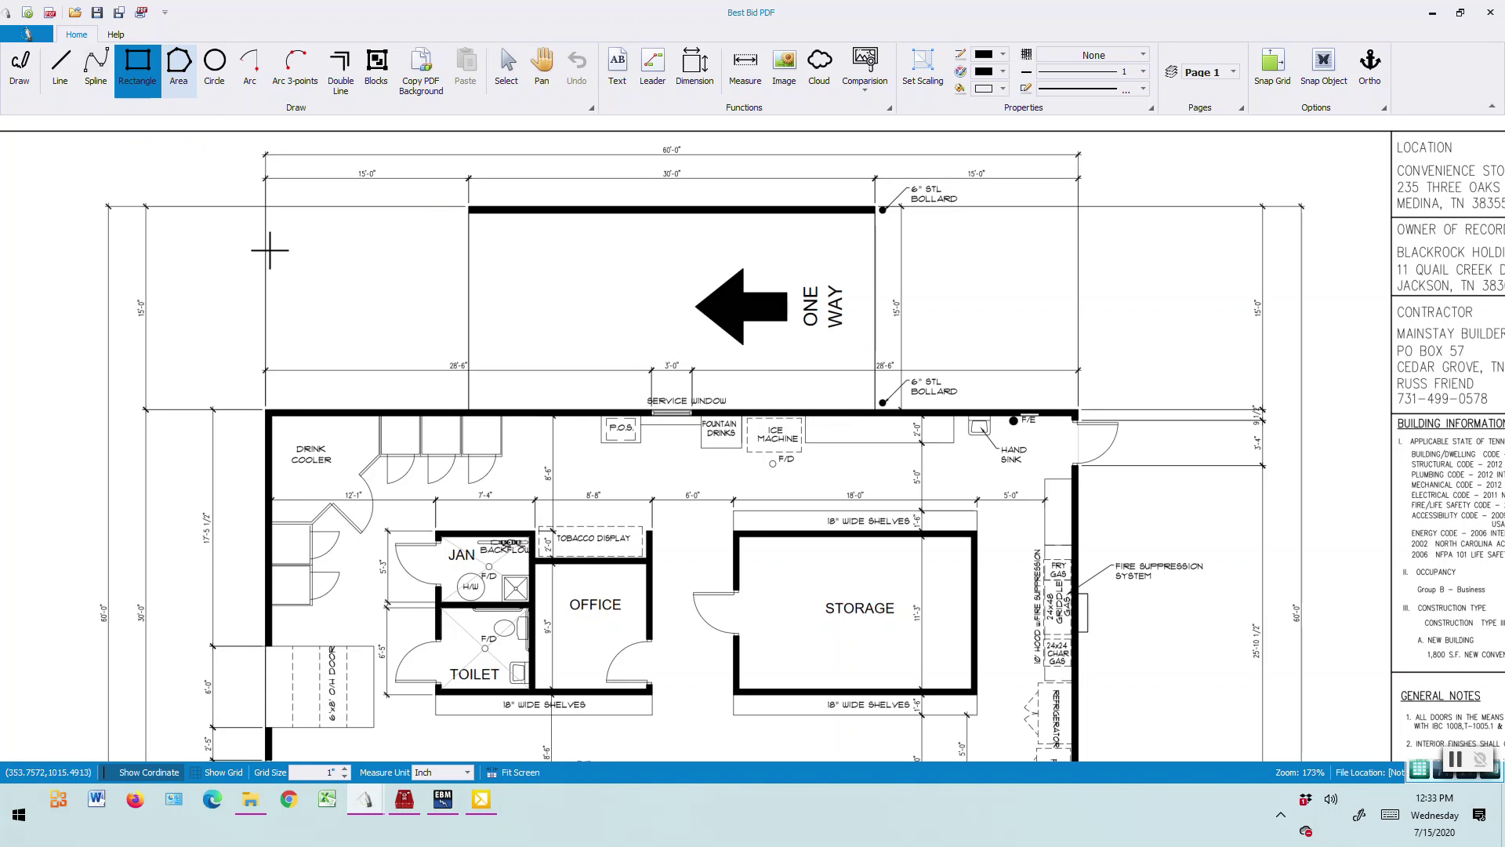
click(297, 262)
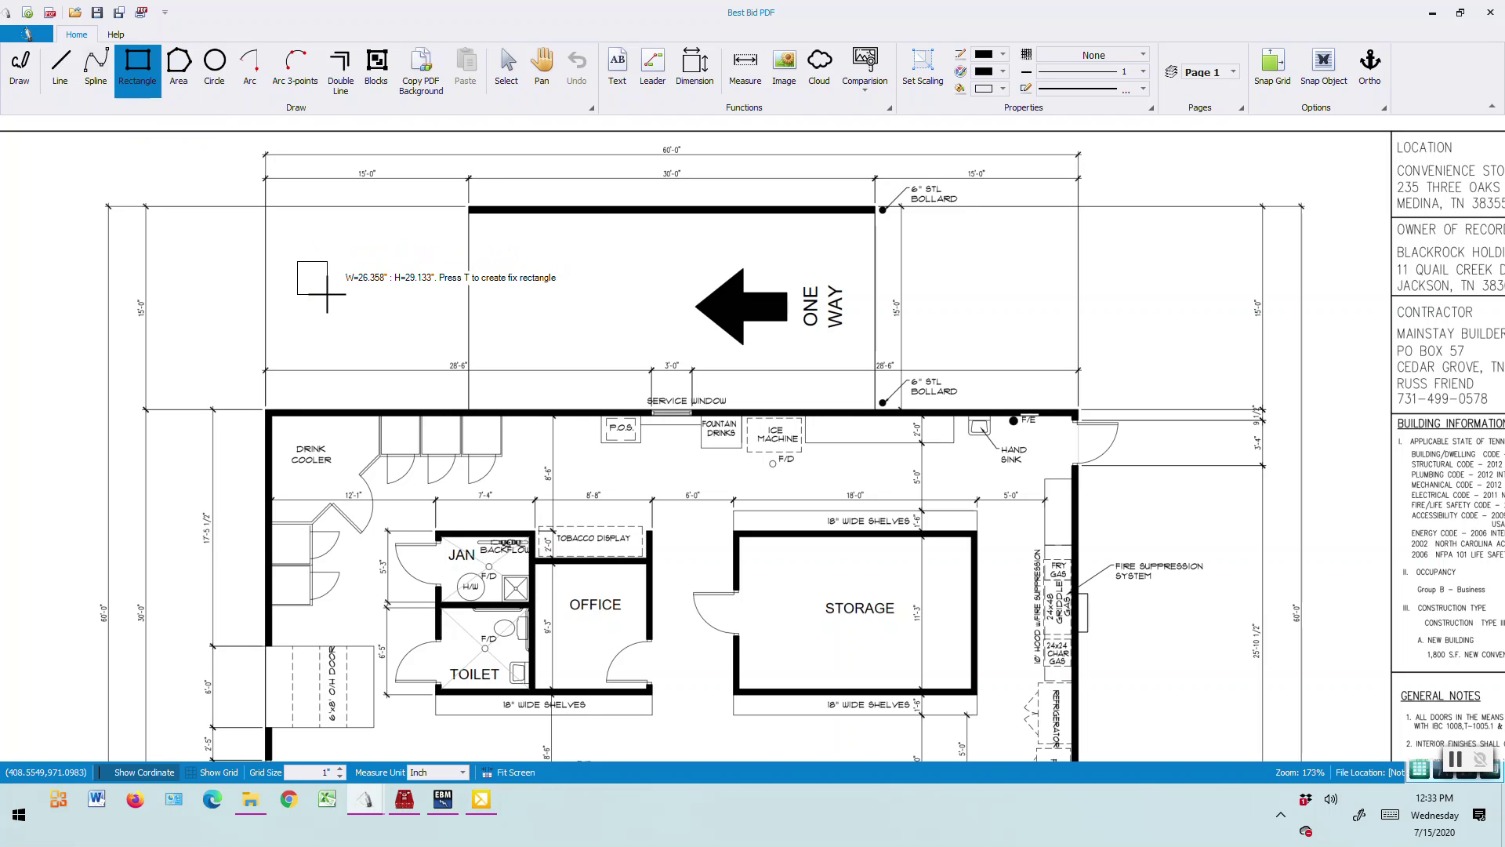
text(t)
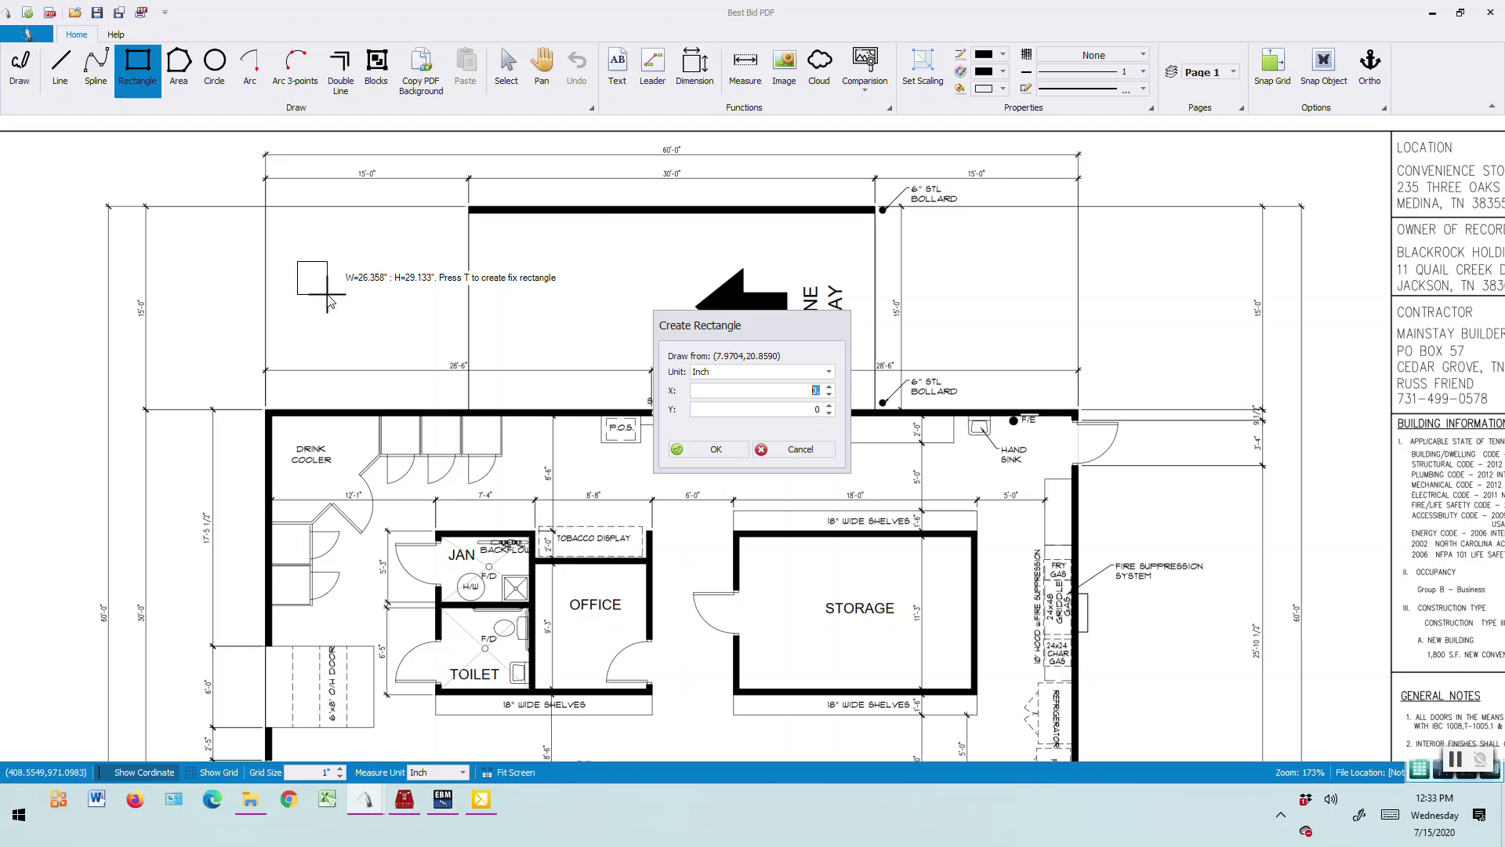
text(48)
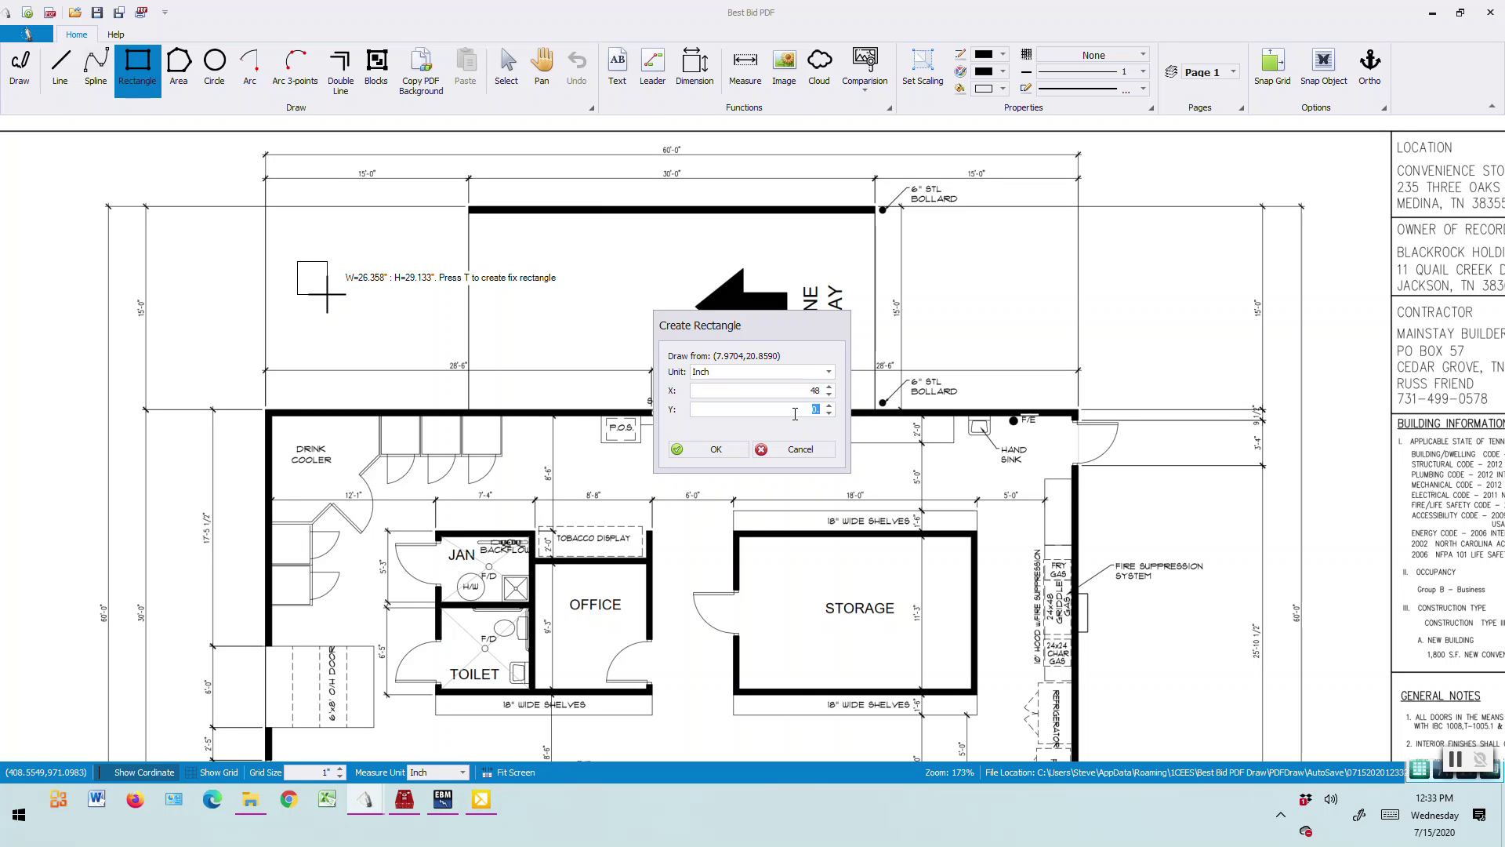
click(715, 450)
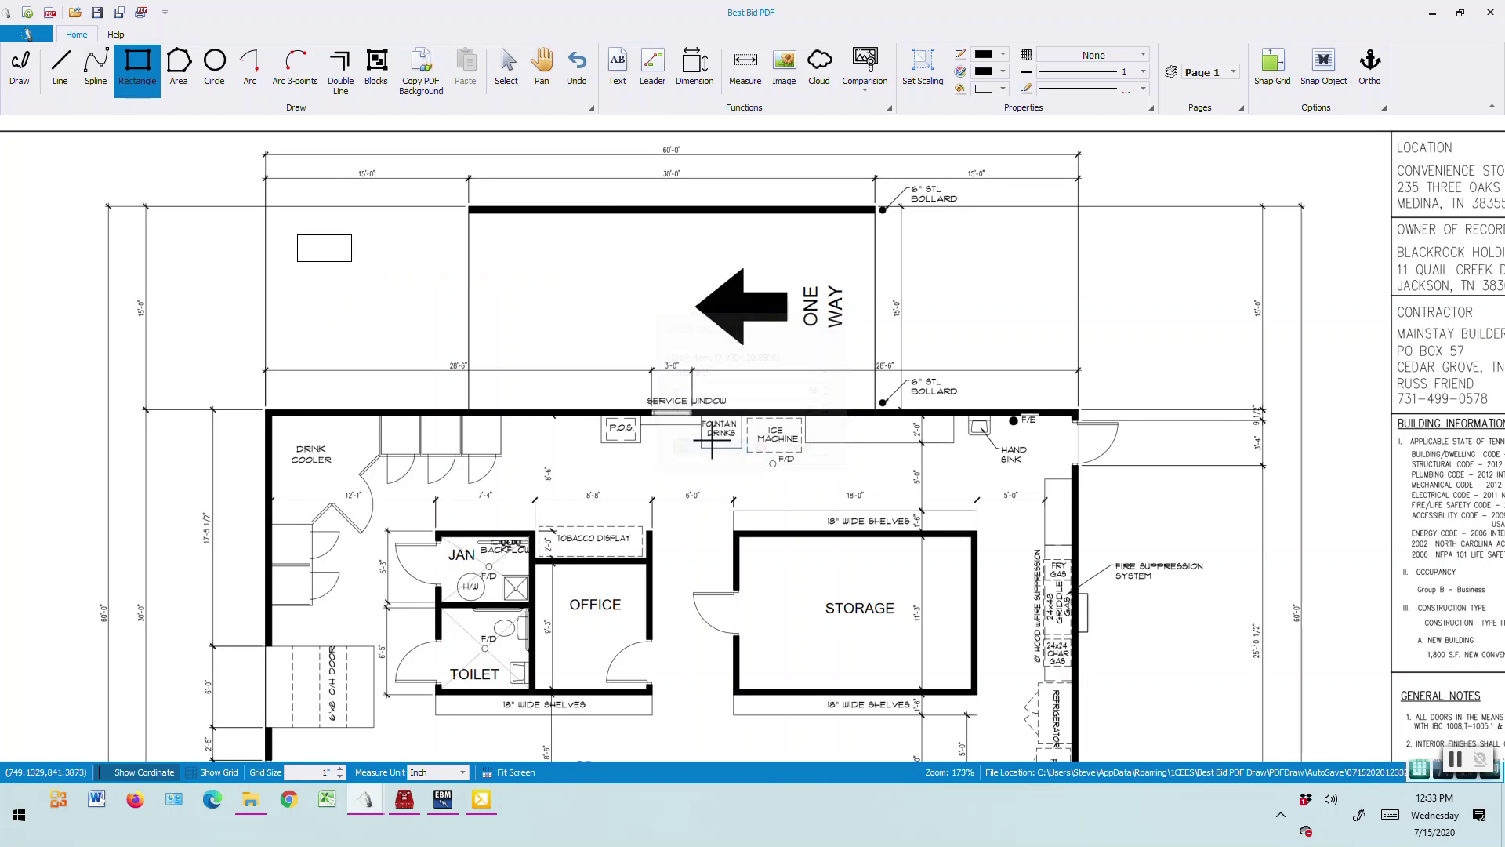
- Array the rectangle down and right in 2 rows offset 48 inches and 3 columns offset 96 inches
click(507, 67)
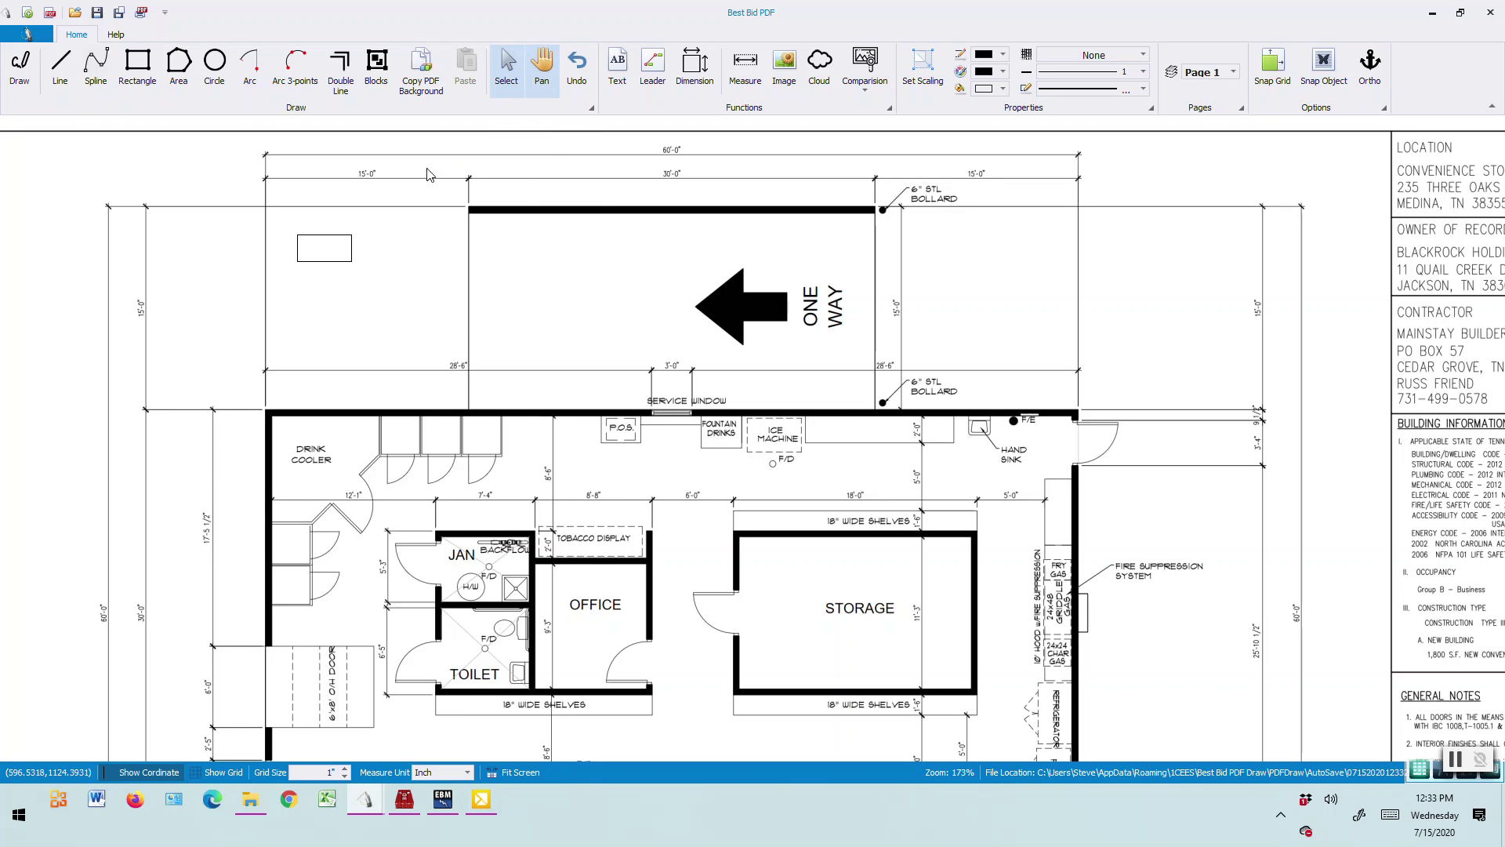
right_click(301, 270)
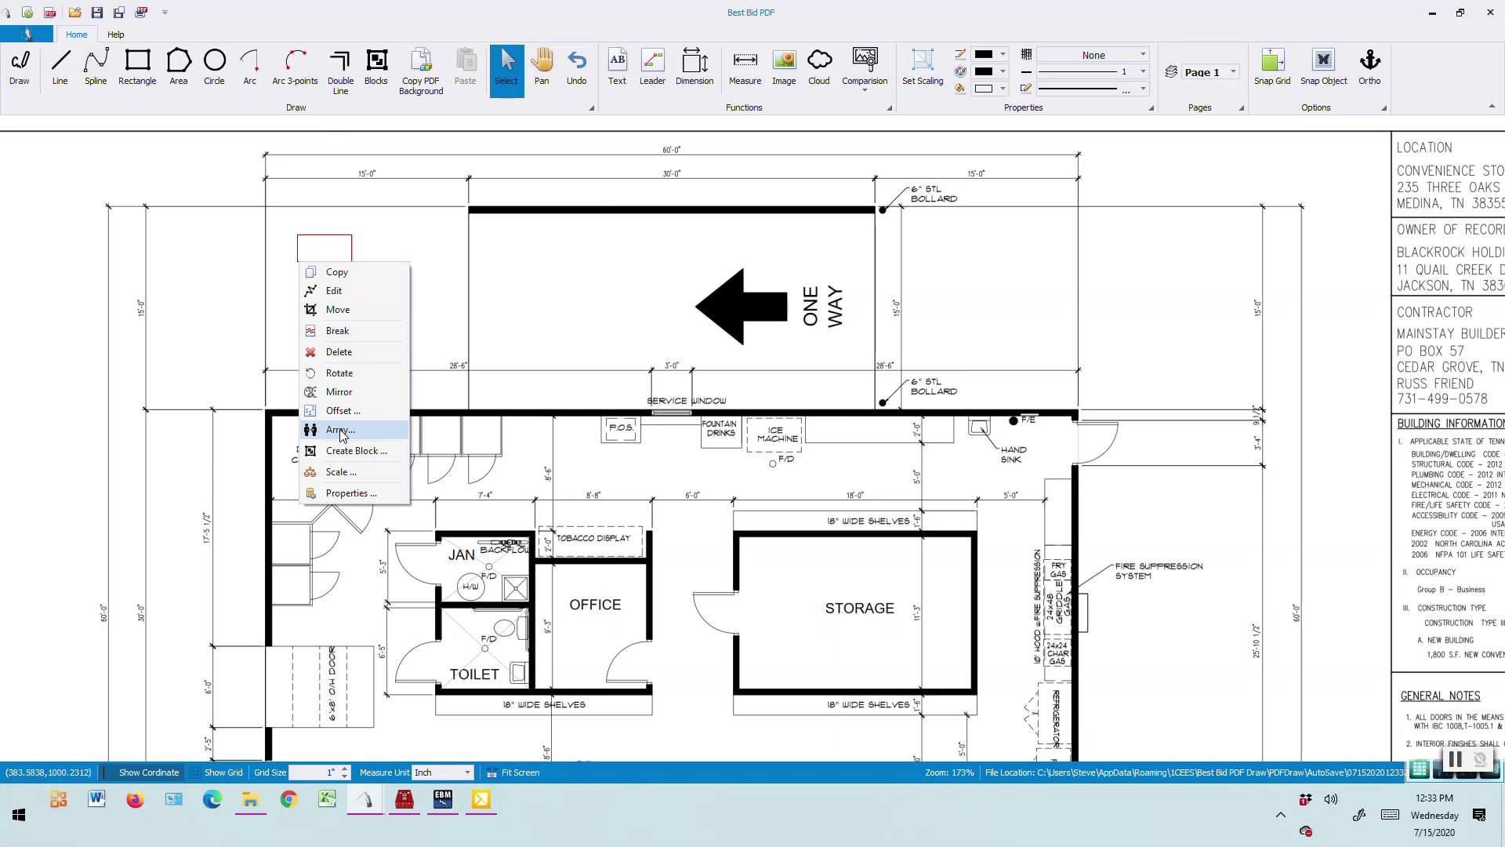
click(340, 431)
click(859, 370)
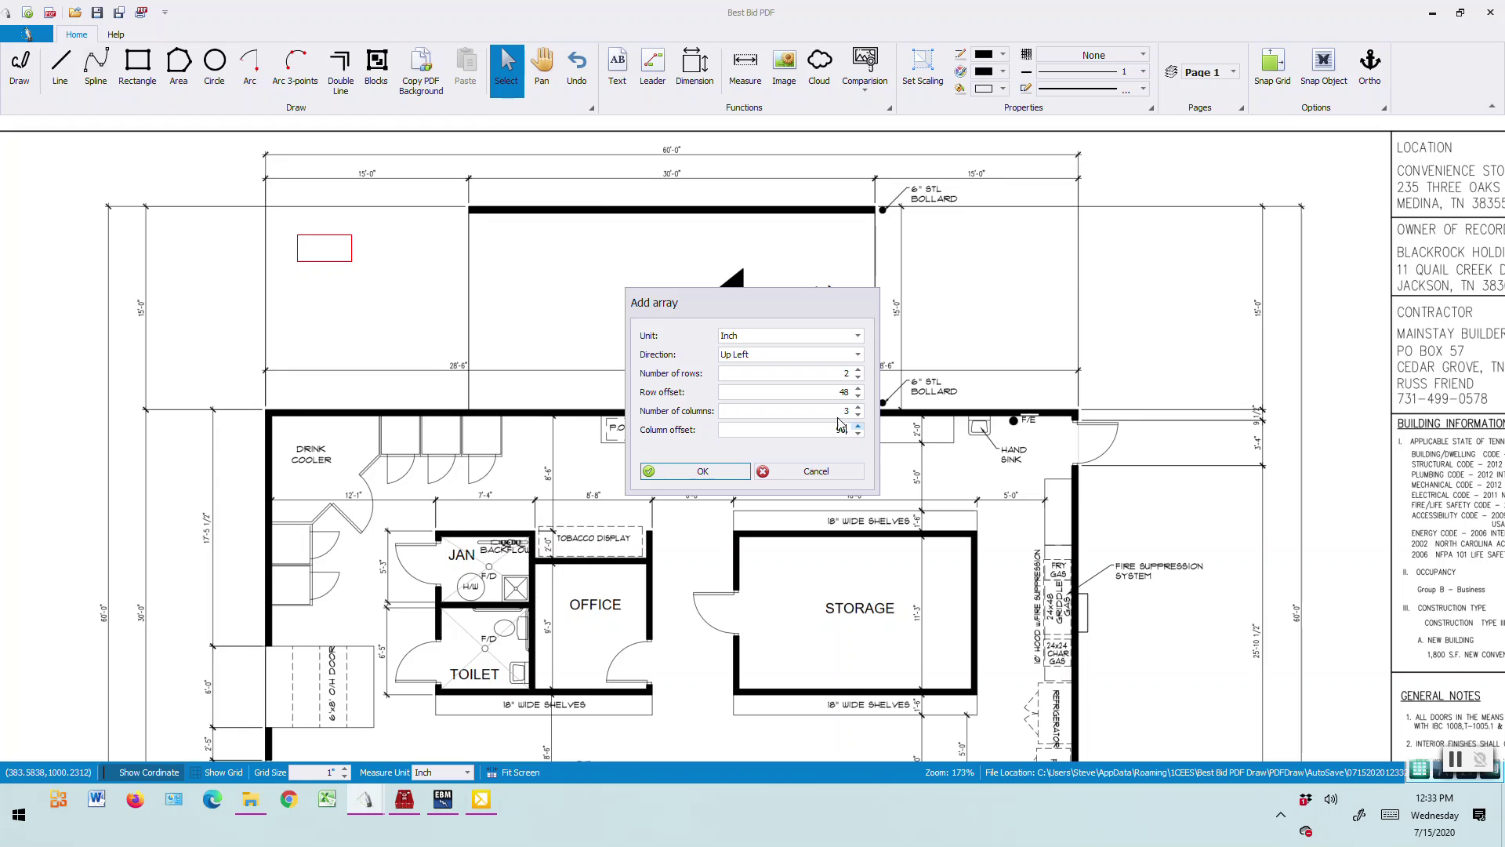
click(859, 357)
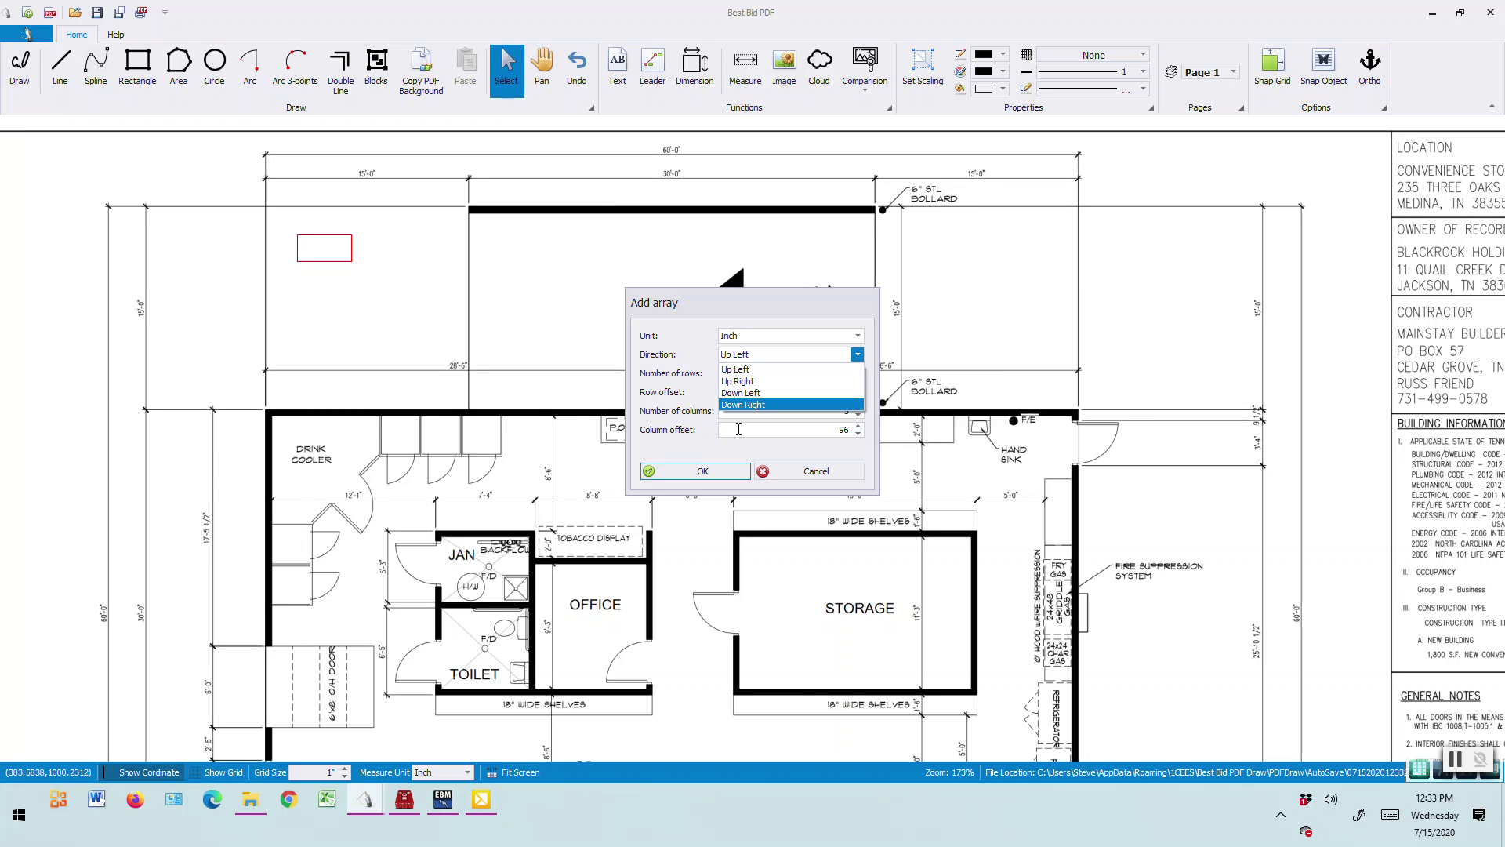
click(742, 404)
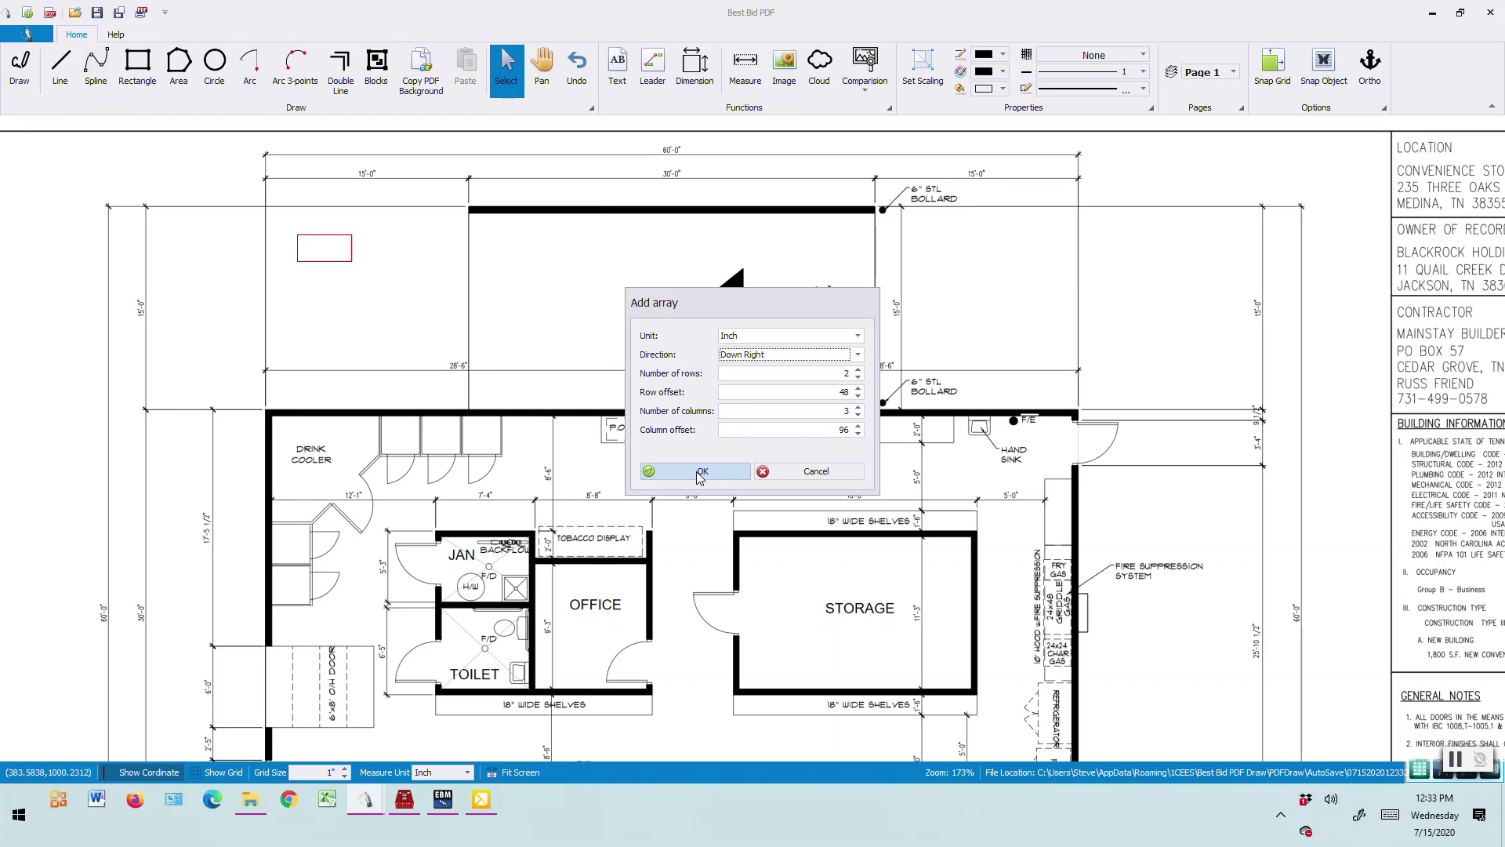
click(706, 471)
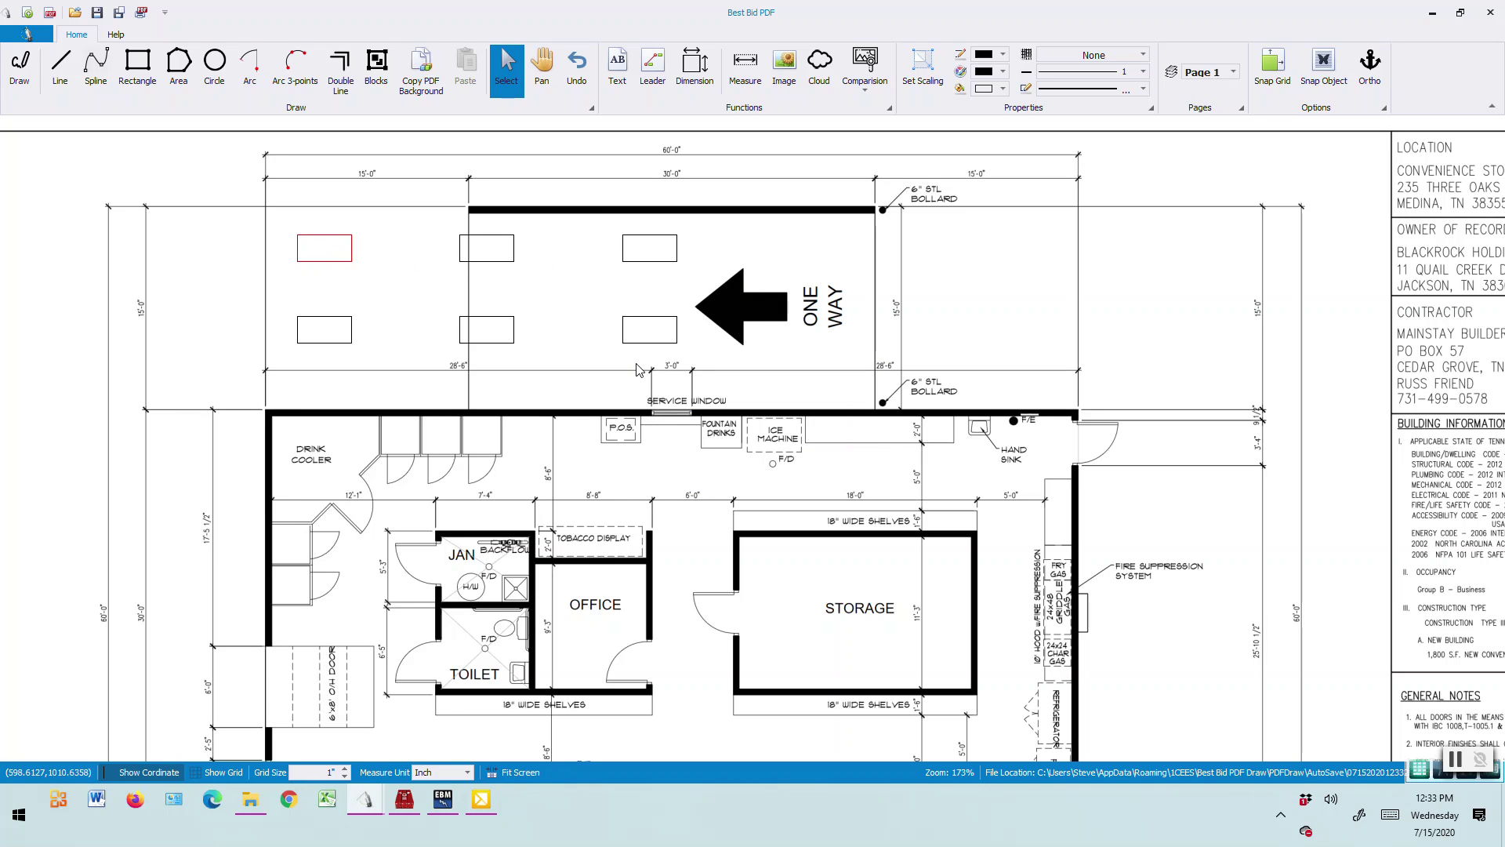
- Move all six arrayed rectangles together slightly to the left in the open area above the building
click(569, 162)
click(506, 64)
drag(275, 193, 713, 380)
right_click(492, 341)
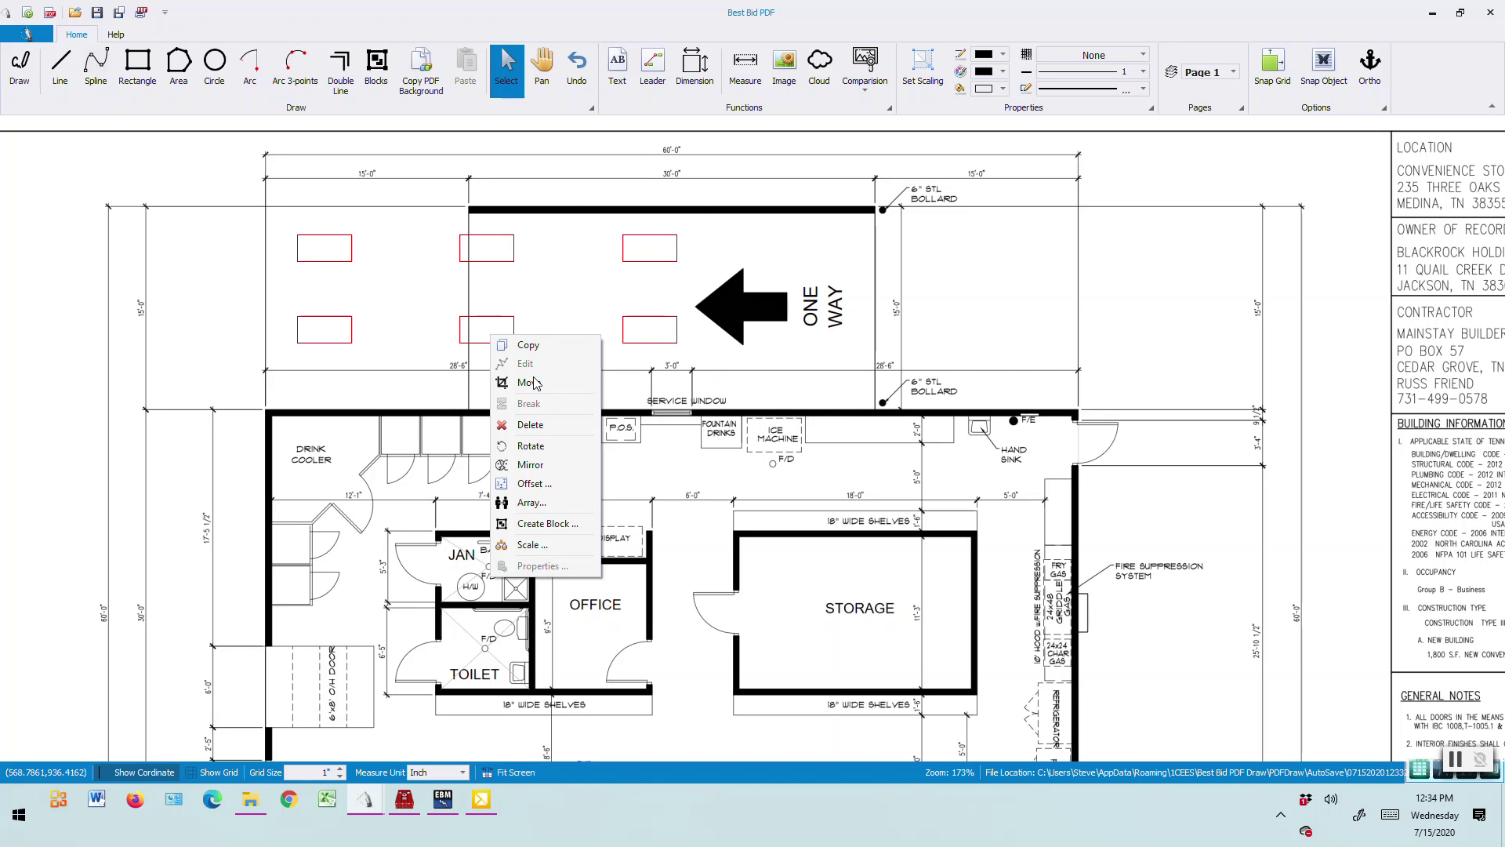
click(529, 383)
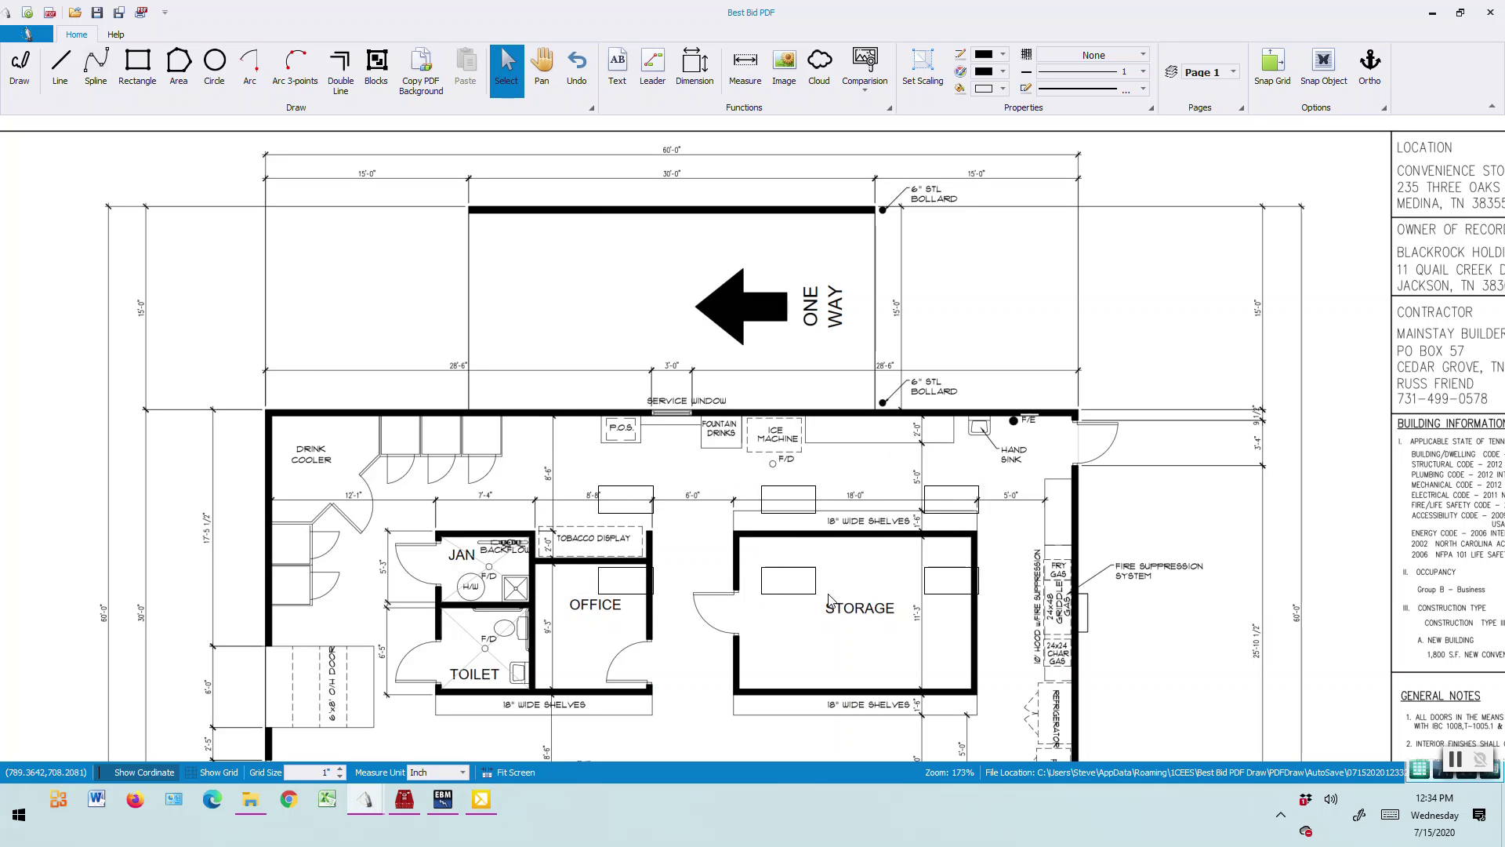
click(455, 317)
click(337, 192)
- Delete all six arrayed rectangles from above the building
drag(216, 206, 678, 380)
right_click(596, 356)
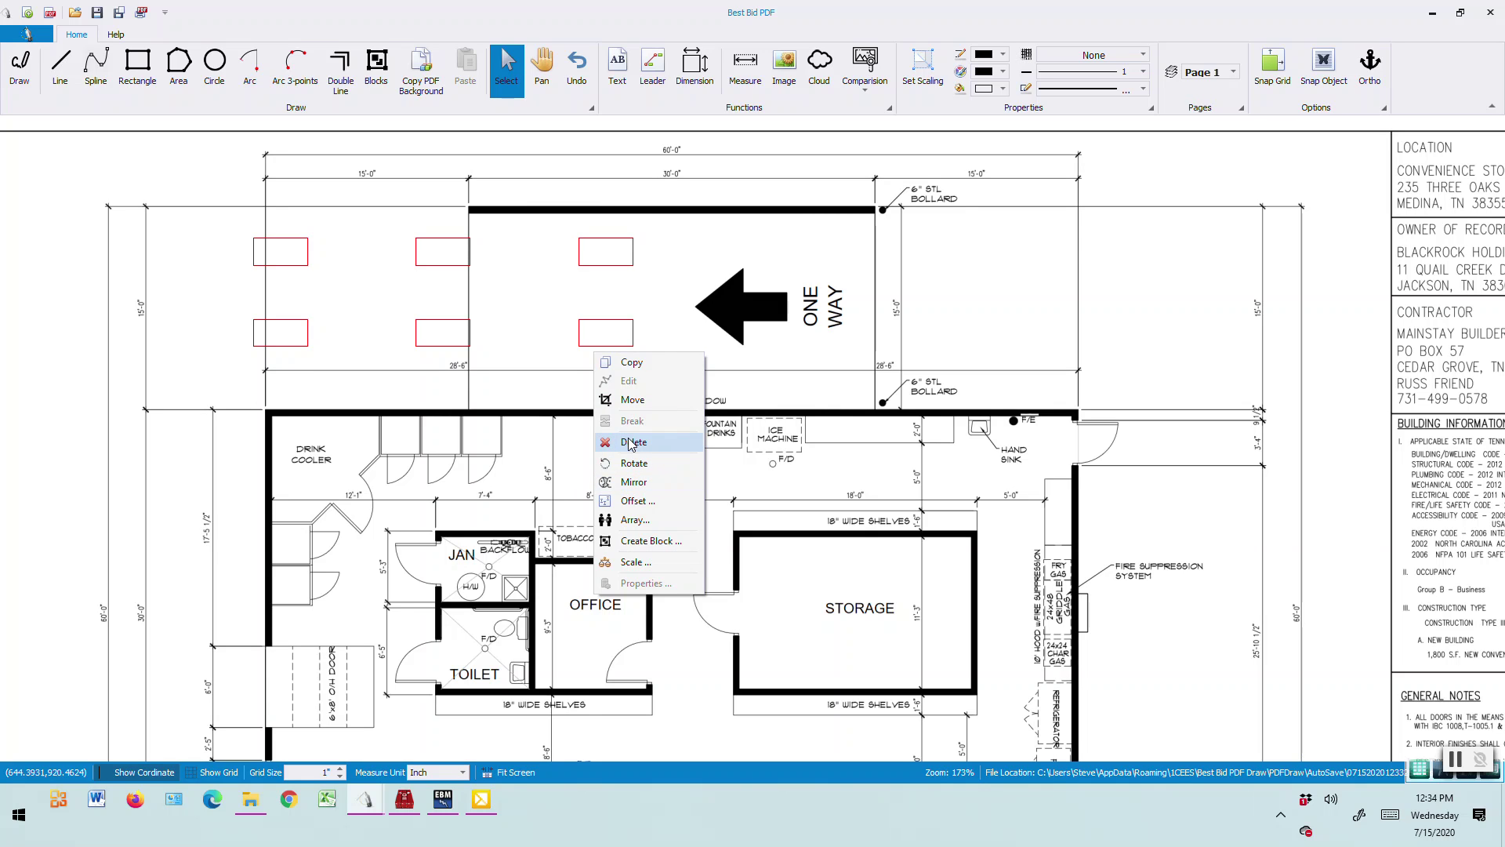
click(633, 444)
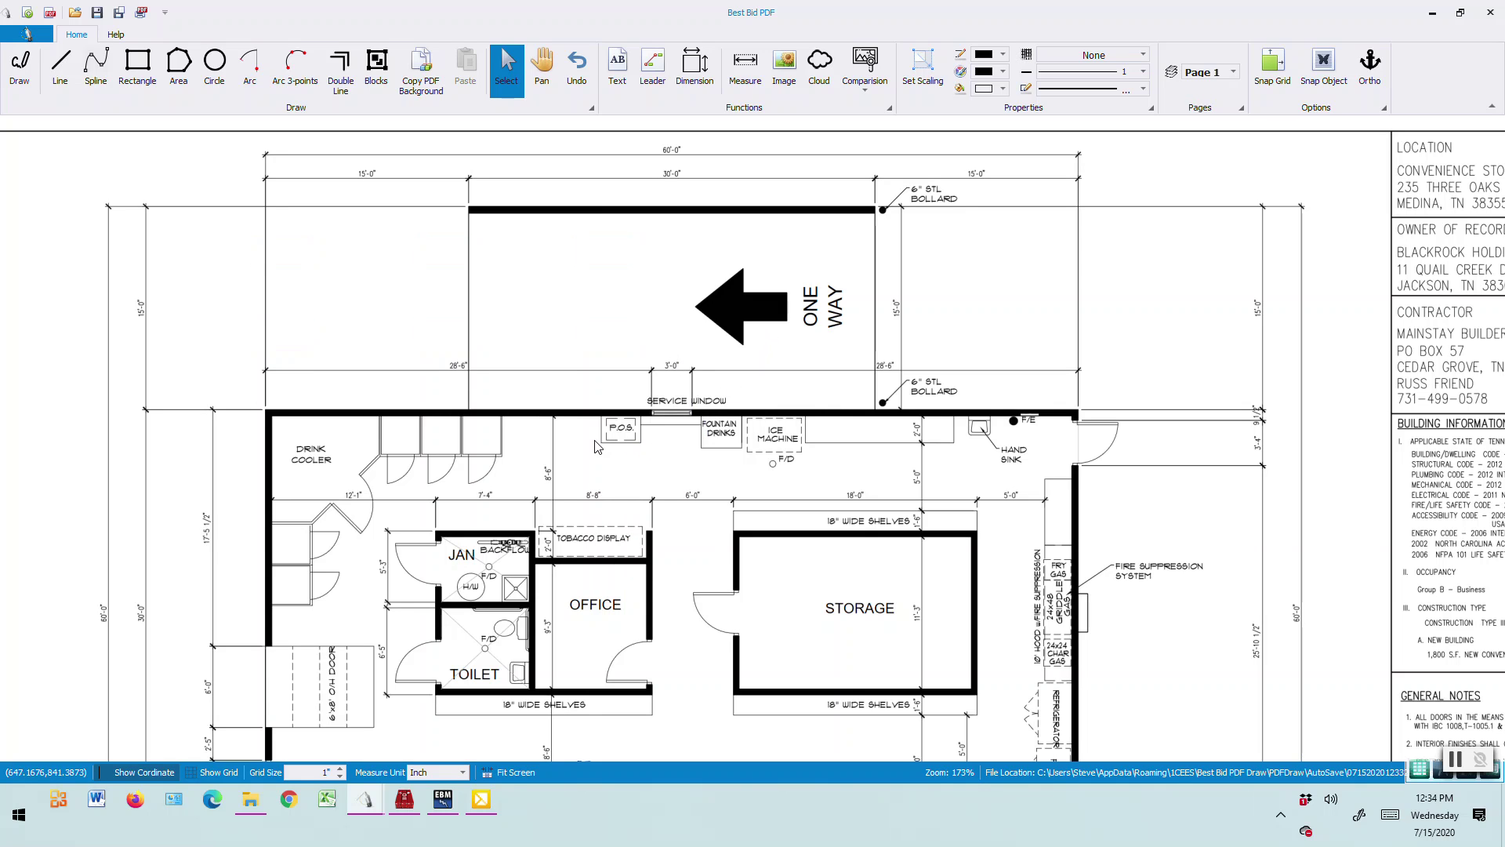
- Switch to erasing the PDF and erase the 60'-0", 15'-0" and 30'-0" dimensions across the plan's top with a rectangle about 798 by 49 inches
click(19, 64)
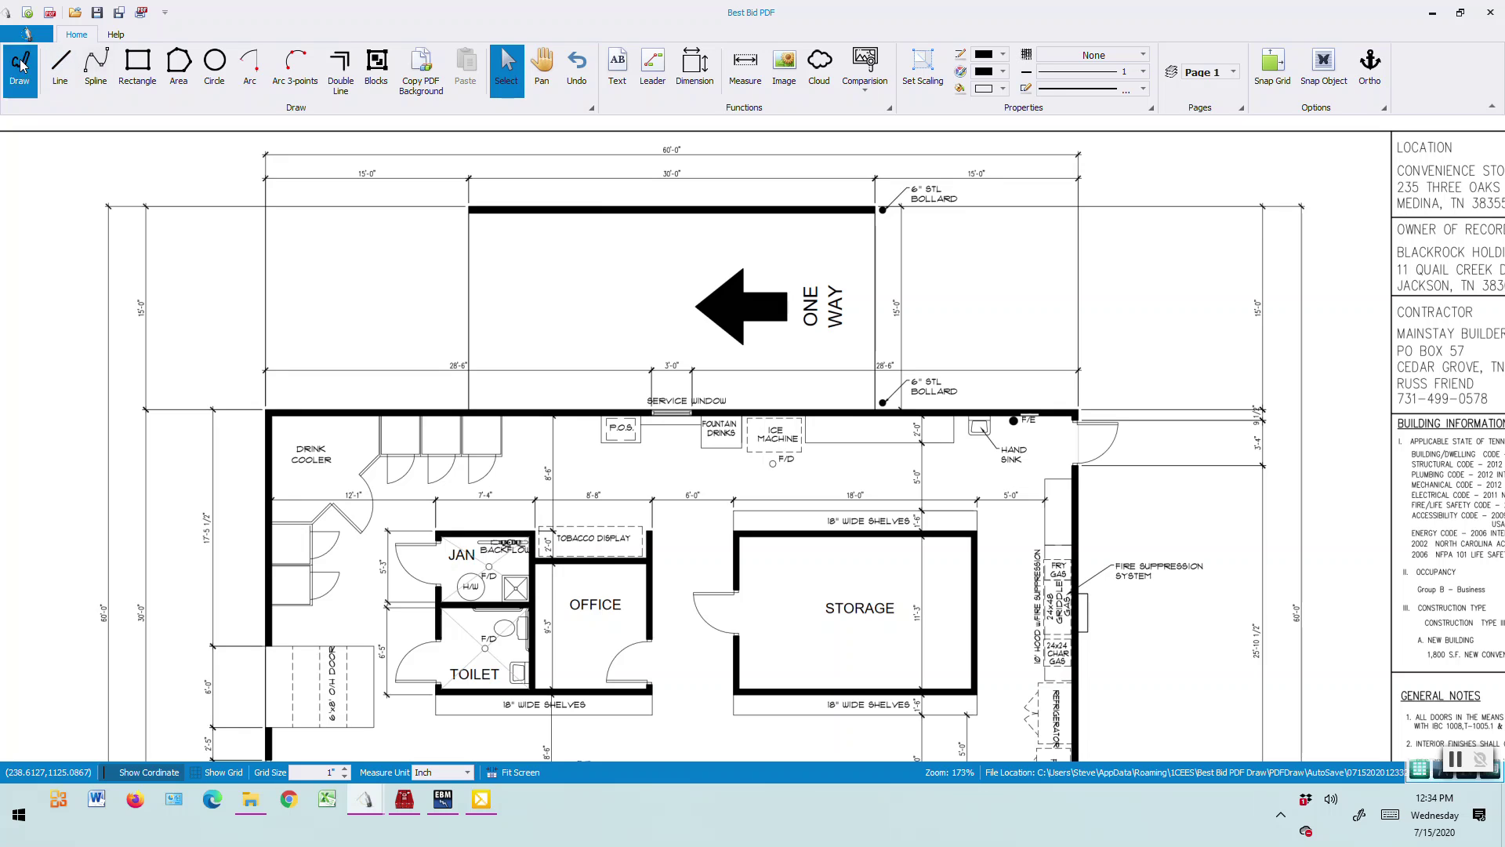
click(151, 66)
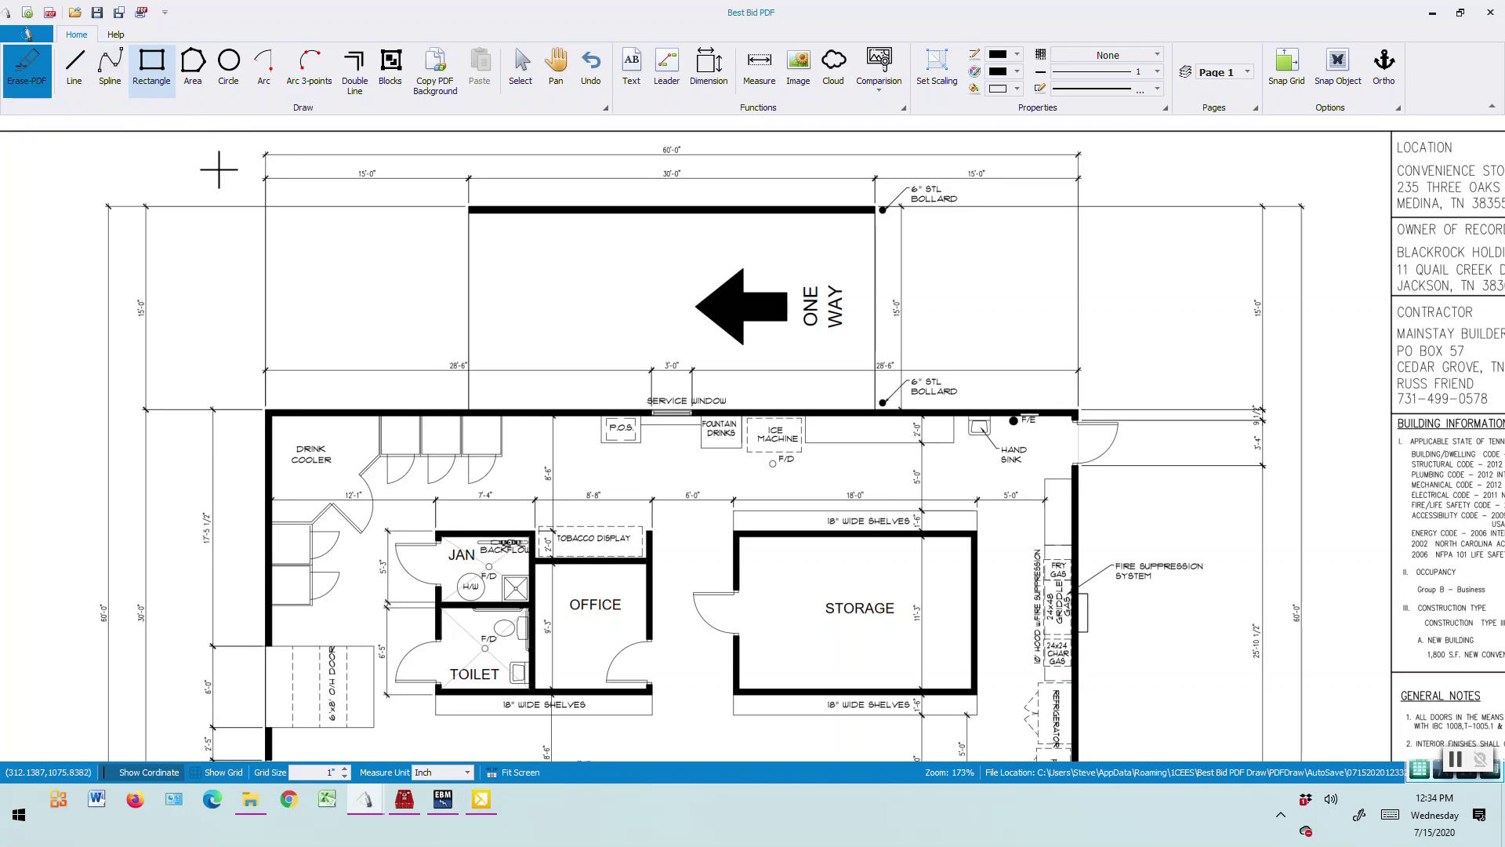
click(235, 142)
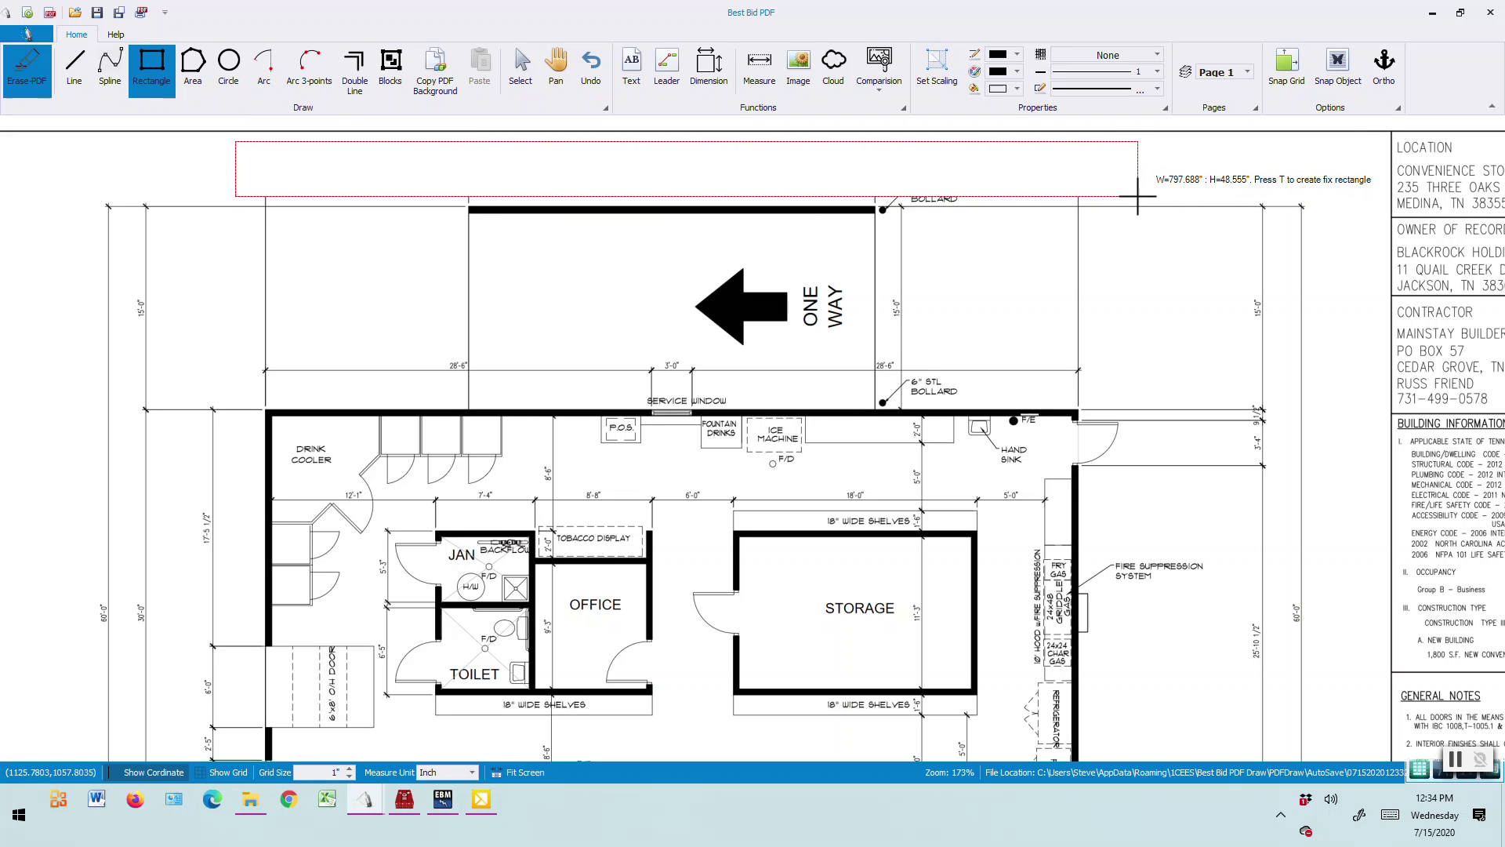
key(Escape)
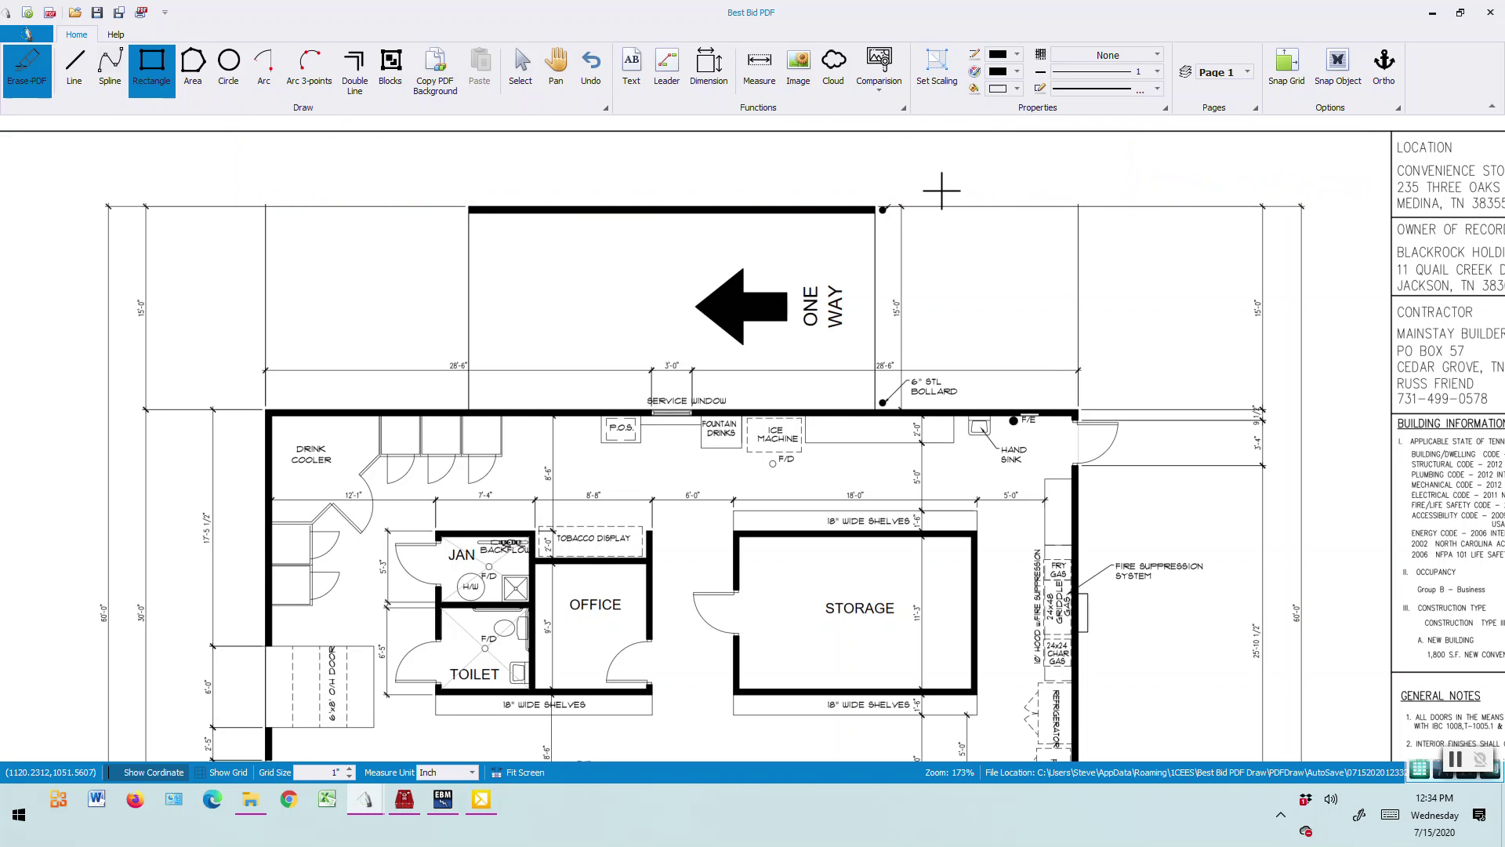
- Erase the upper bollard and dimensions right of the ONE WAY lane, plus the door swing and fire suppression note outside the right wall
click(880, 202)
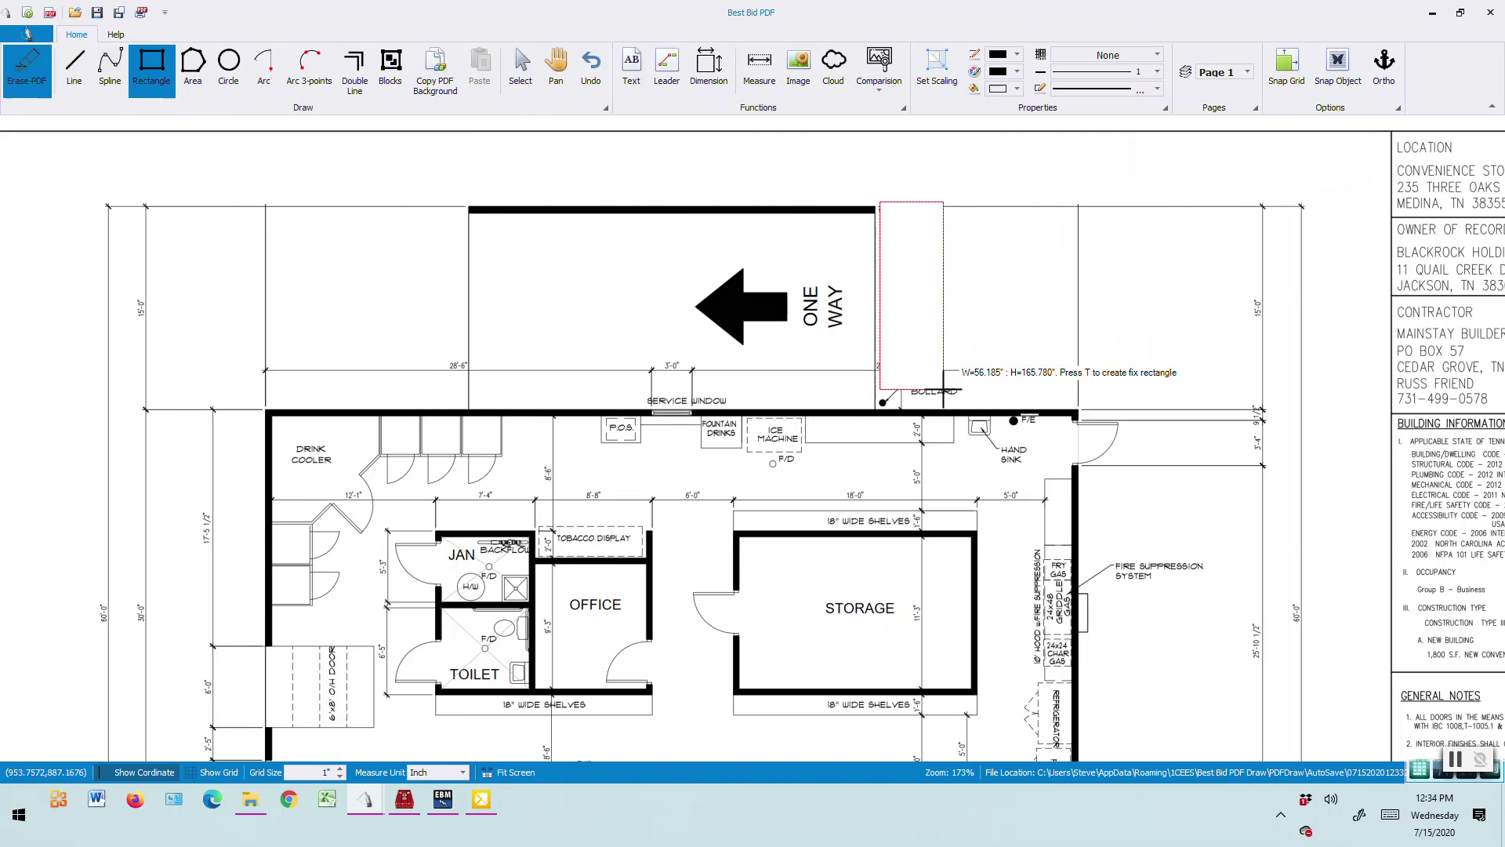
key(Escape)
click(1043, 369)
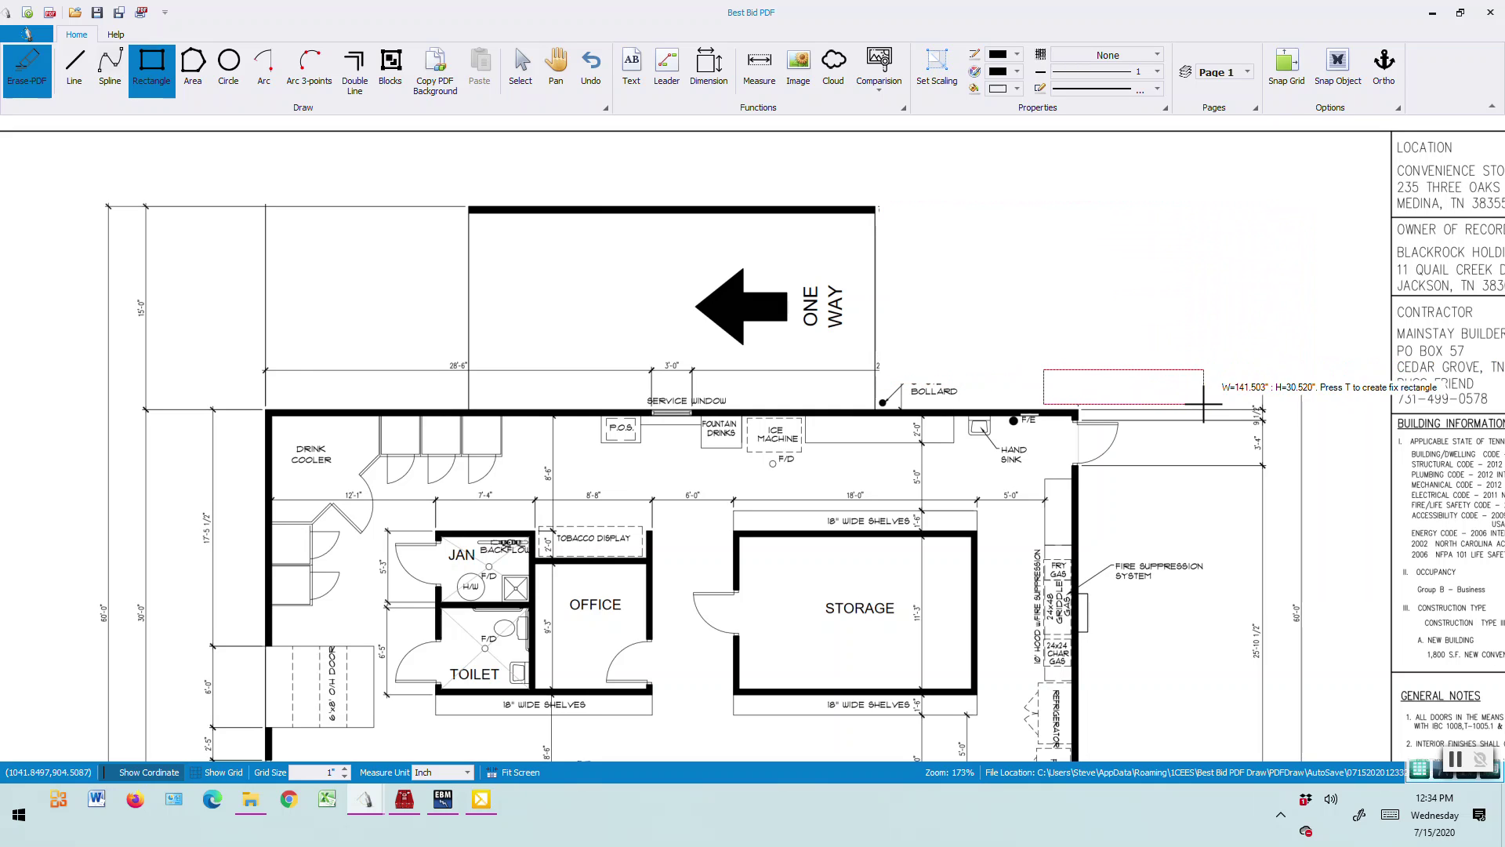
key(Escape)
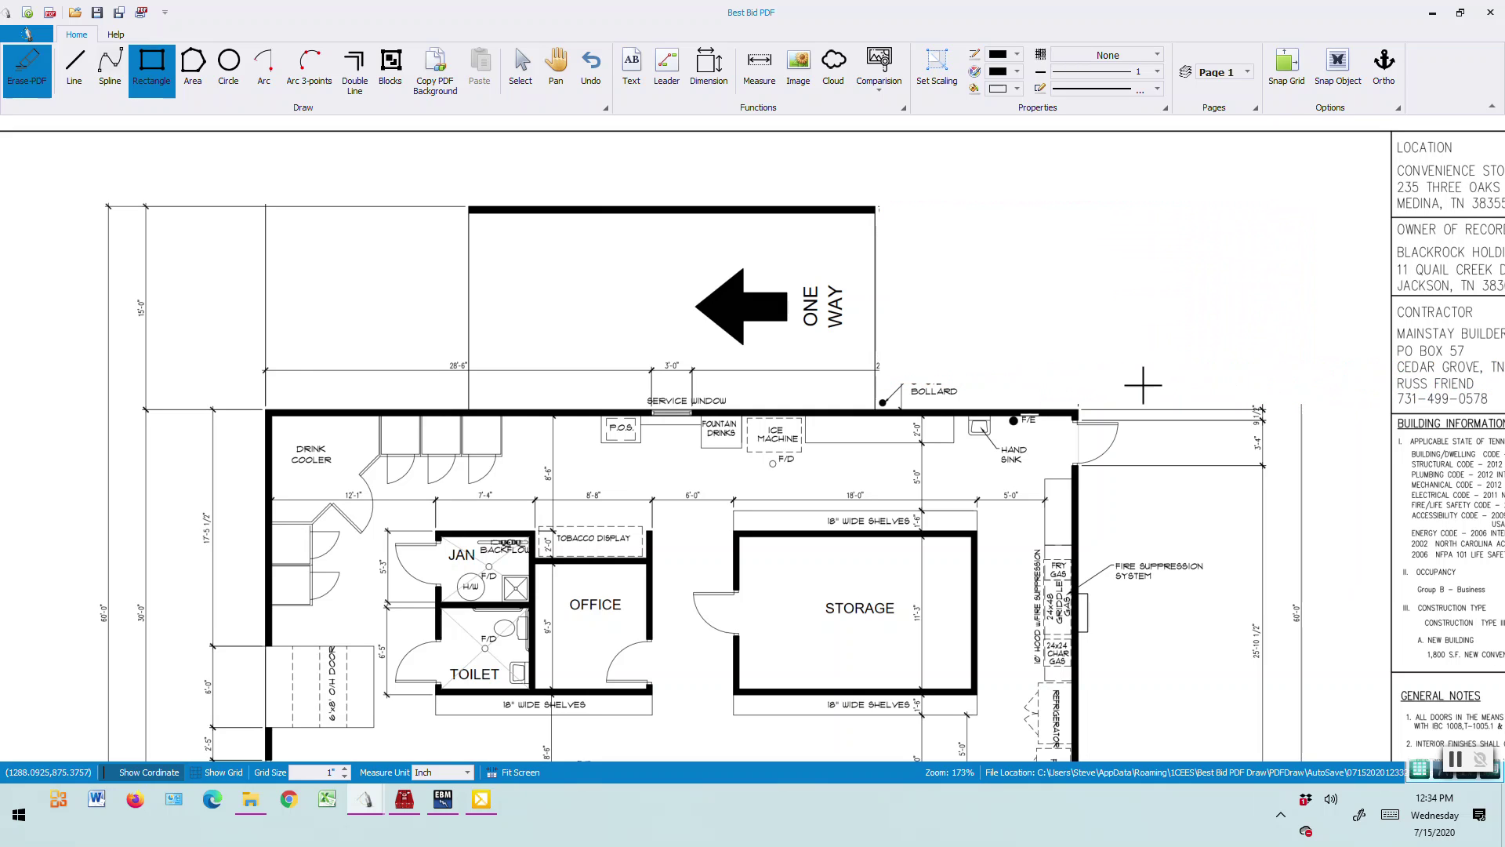
click(1082, 397)
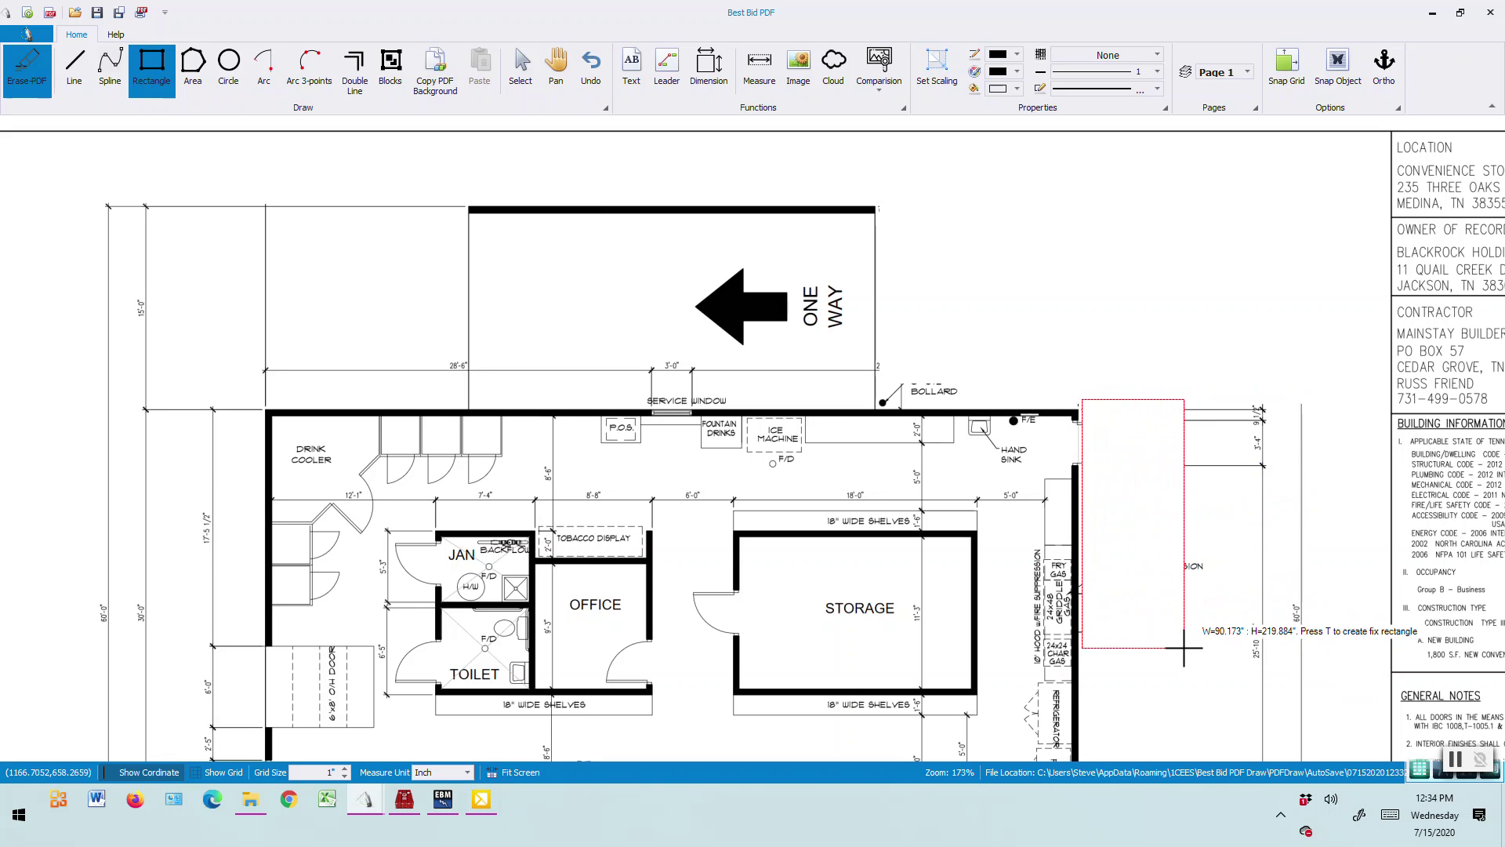
key(Escape)
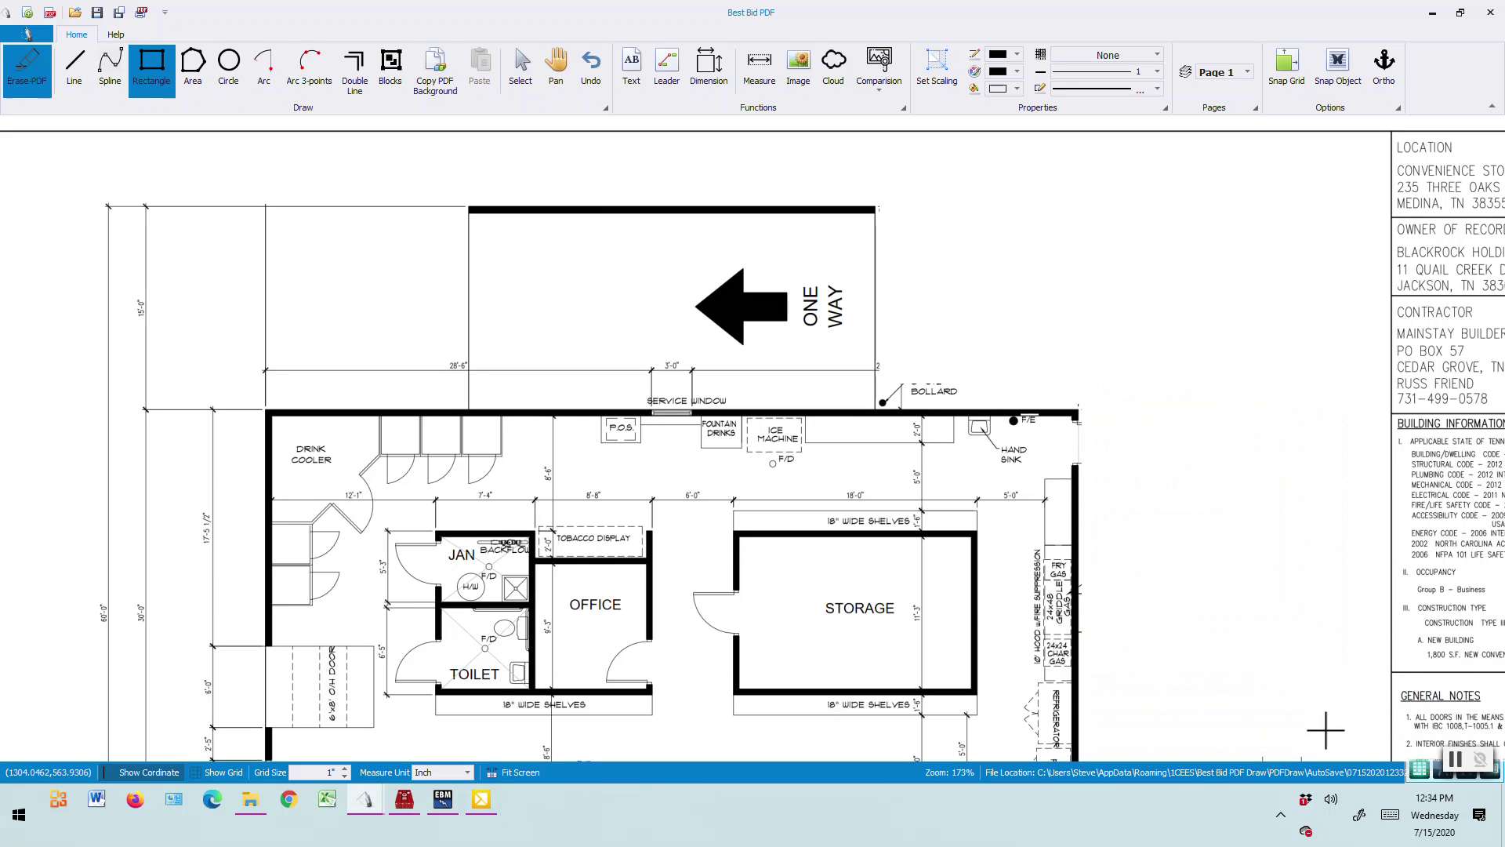
- Erase the STORAGE label and the dimension text inside that room, plus the 18'-0" and 5'-0" dimensions above its shelves
click(805, 582)
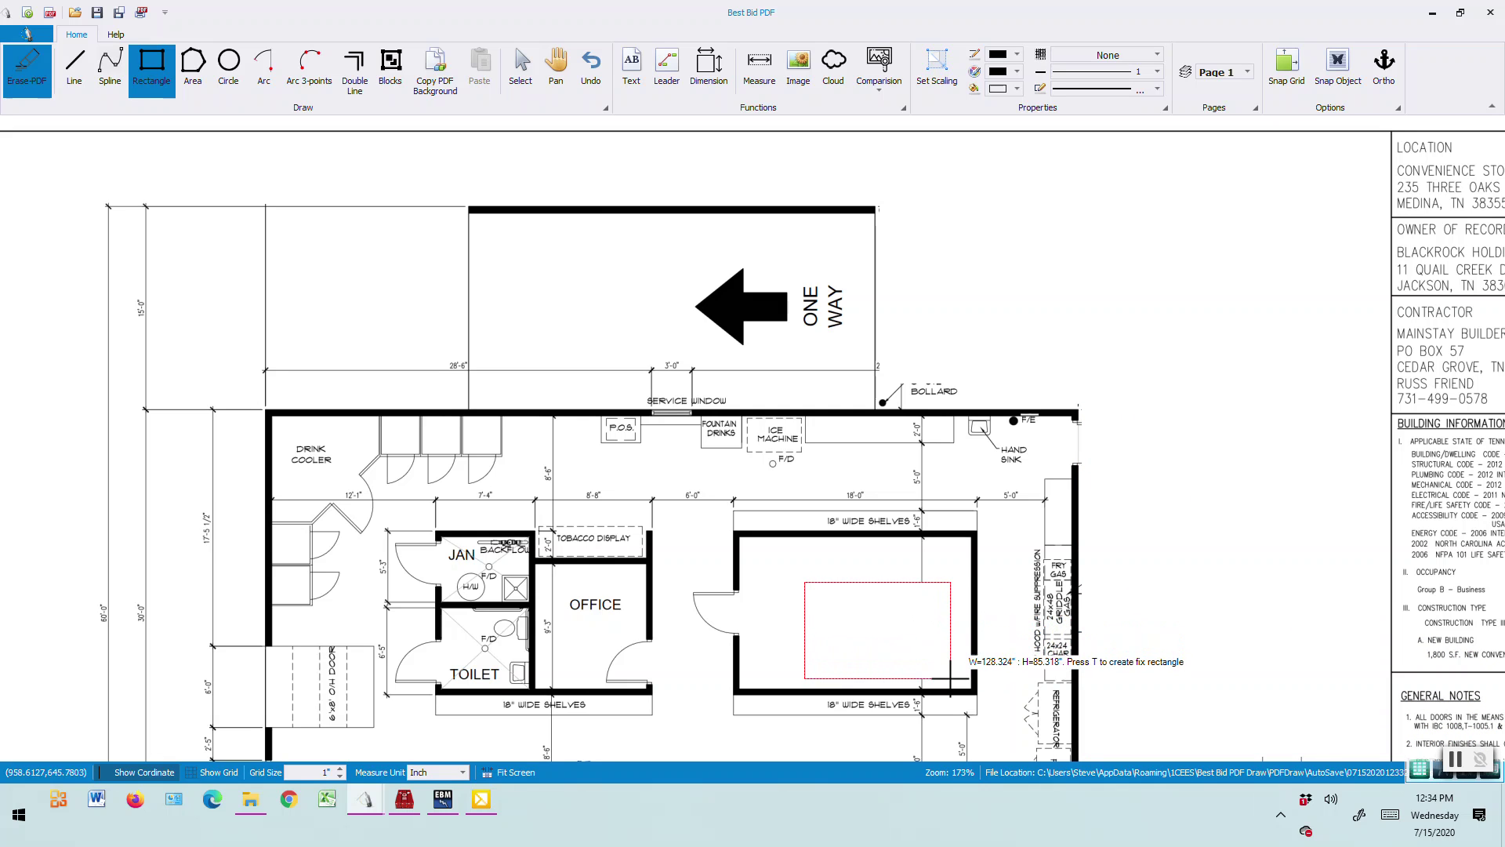
key(Escape)
click(891, 601)
key(Escape)
click(725, 471)
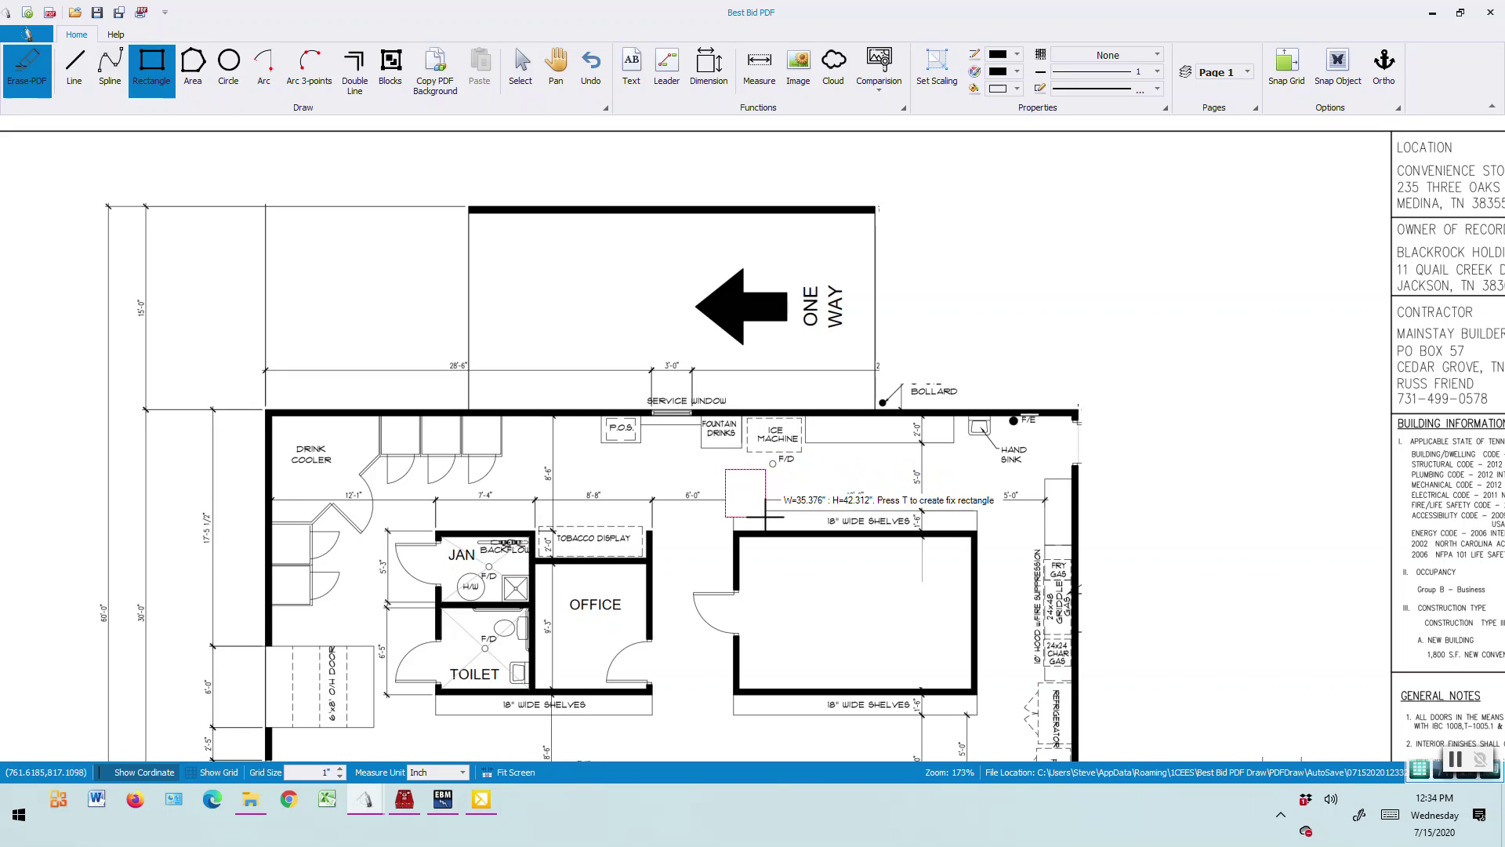
click(1042, 504)
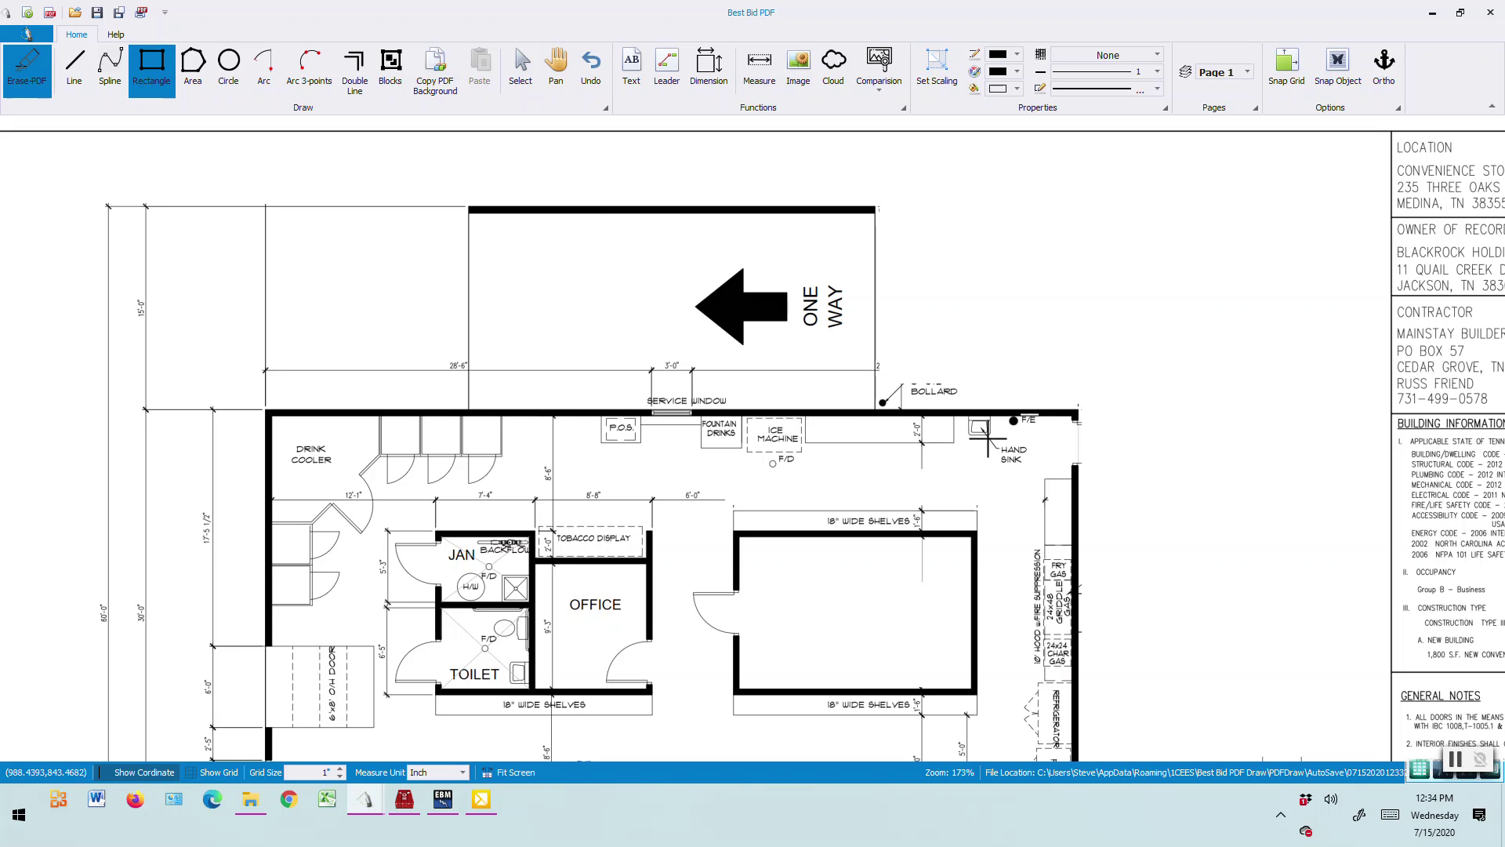
- Erase the HAND SINK label and the leftover vertical dimension line above the storage room's upper shelves
click(987, 437)
click(1049, 480)
click(914, 444)
click(950, 492)
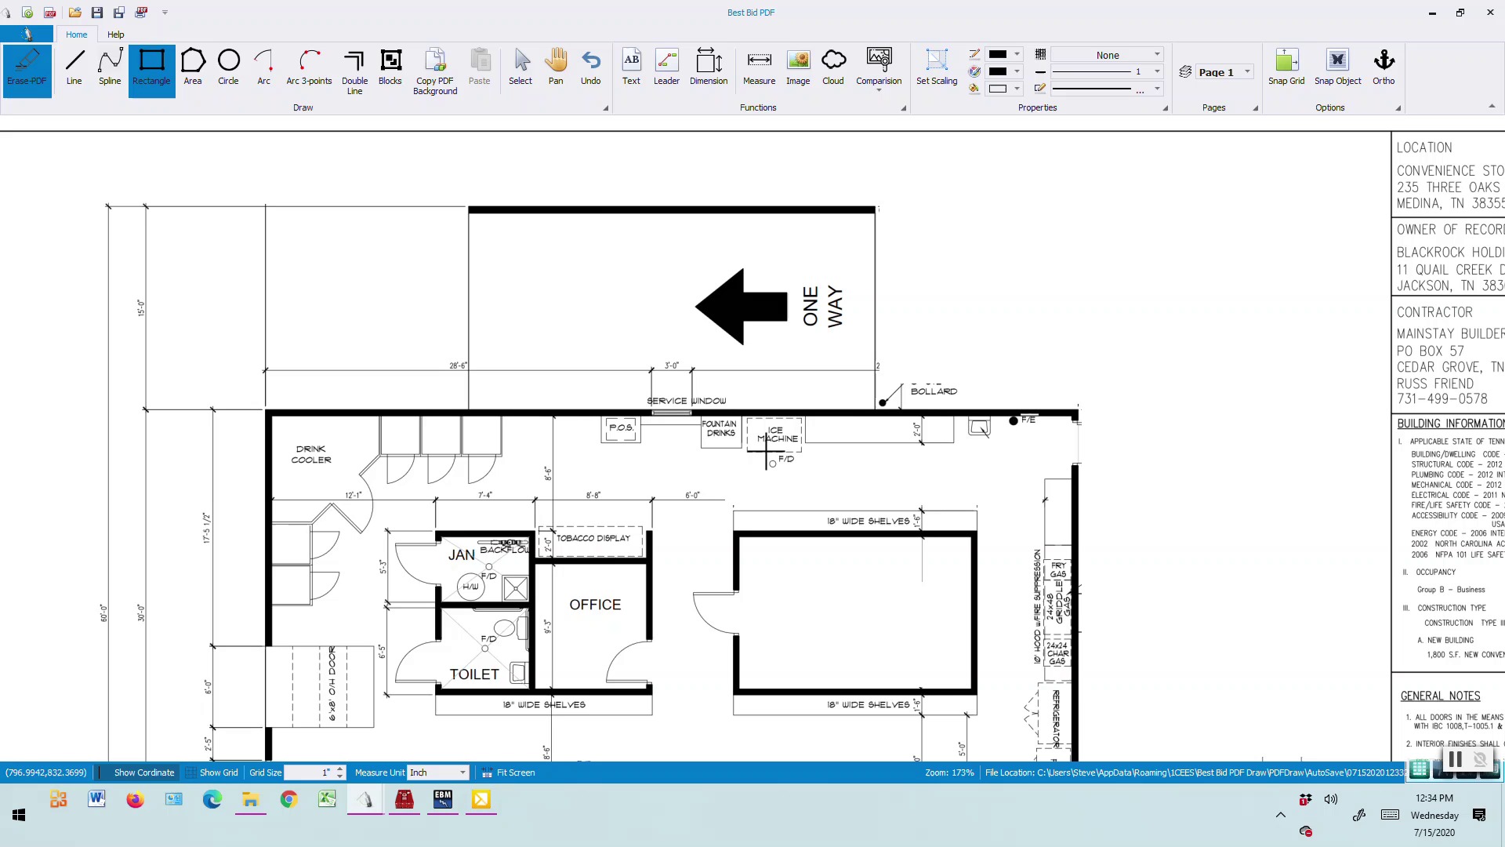
- Erase the floor drain mark below the upper ice machine and the 7'-4", 8'-8" and 6'-0" dimensions above the office area
click(758, 457)
click(1027, 467)
click(730, 489)
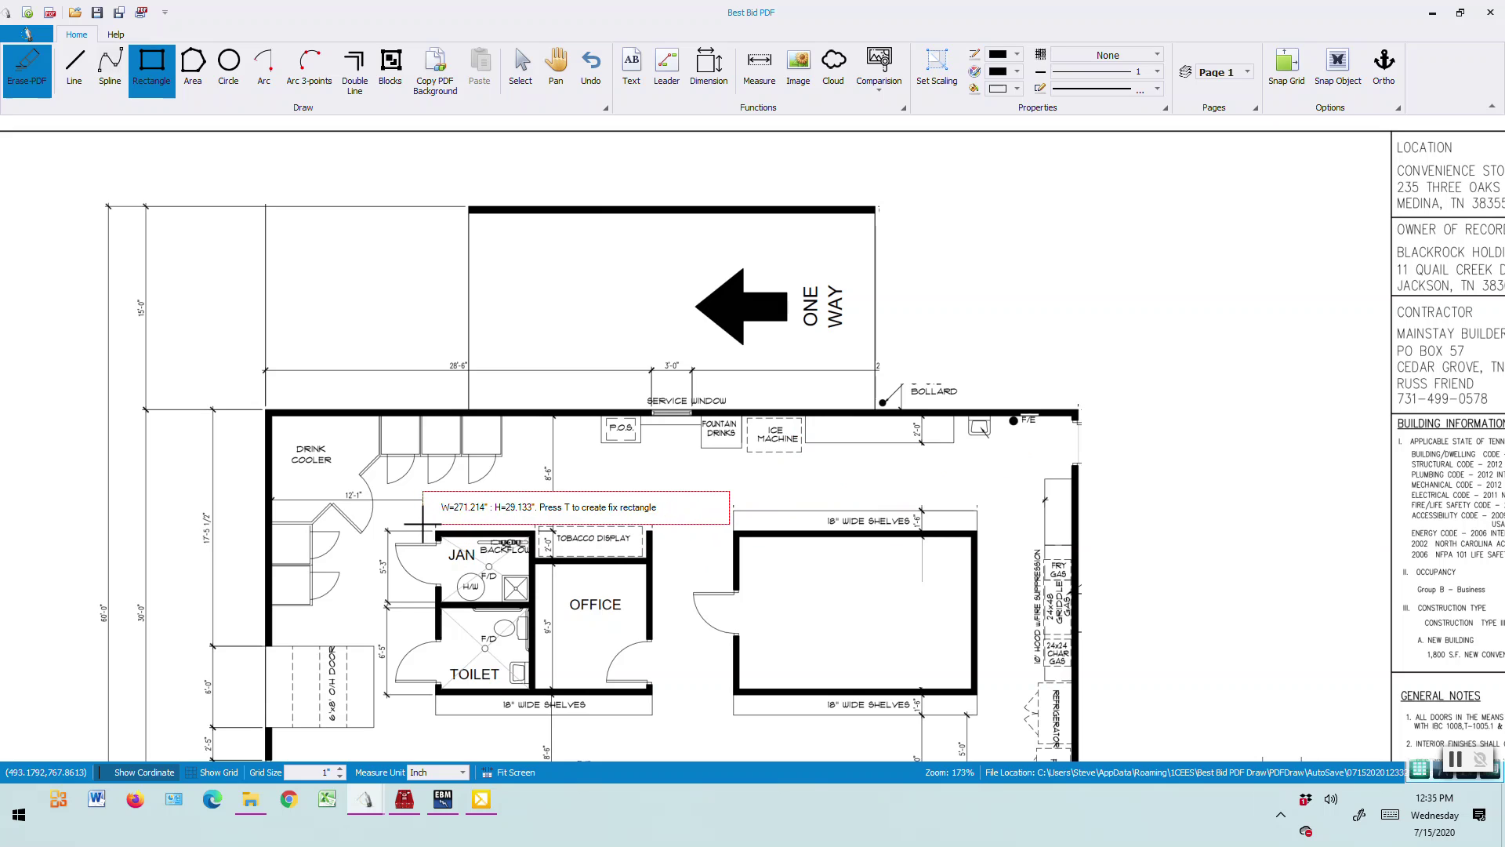
click(377, 523)
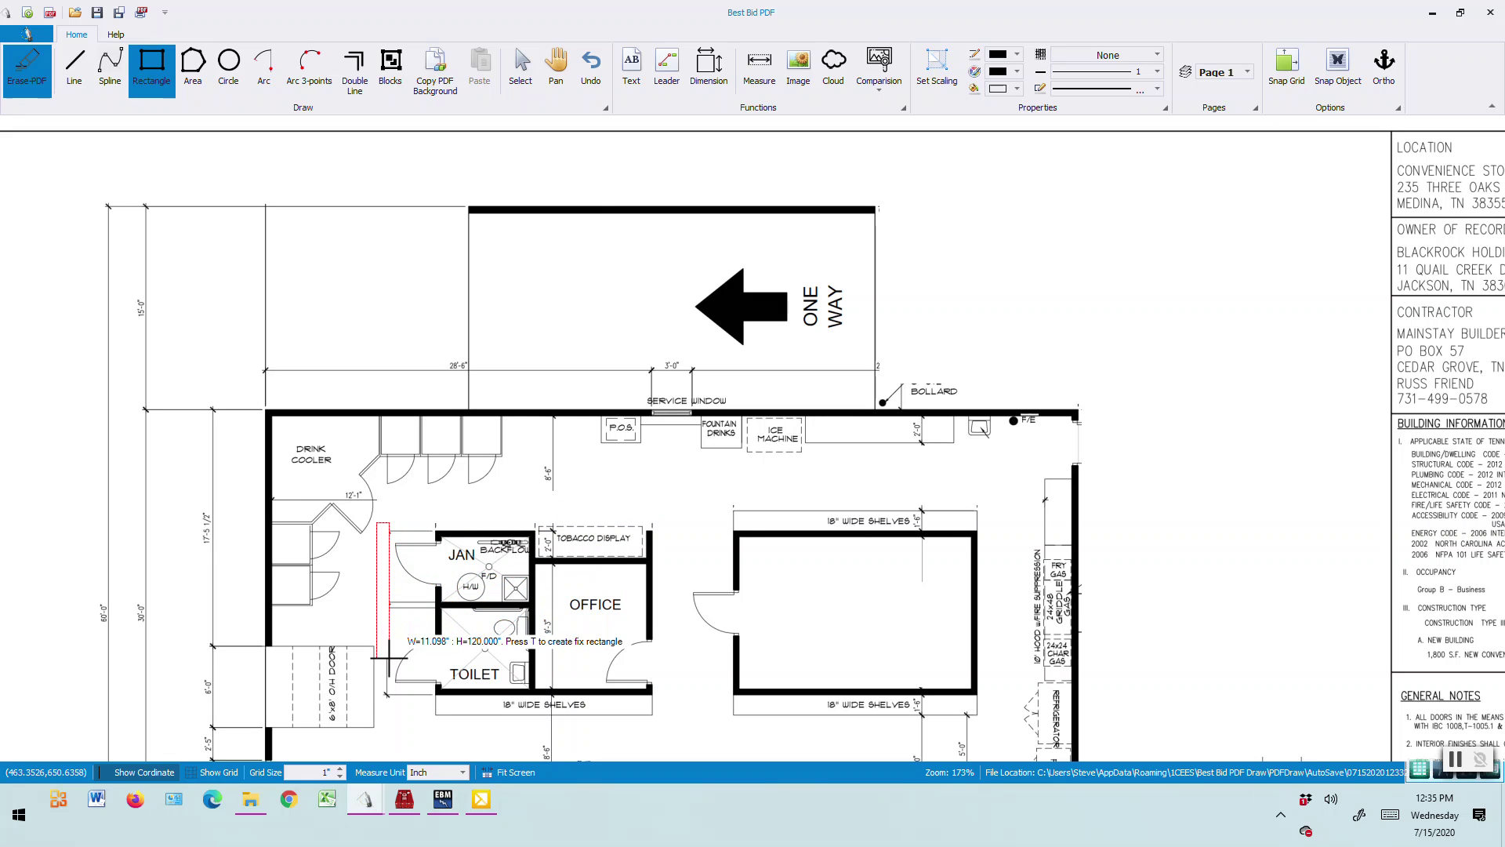
- Erase the vertical dimension line and its leftovers outside the left wall of the JAN and TOILET rooms
click(386, 703)
click(381, 596)
click(432, 614)
click(386, 693)
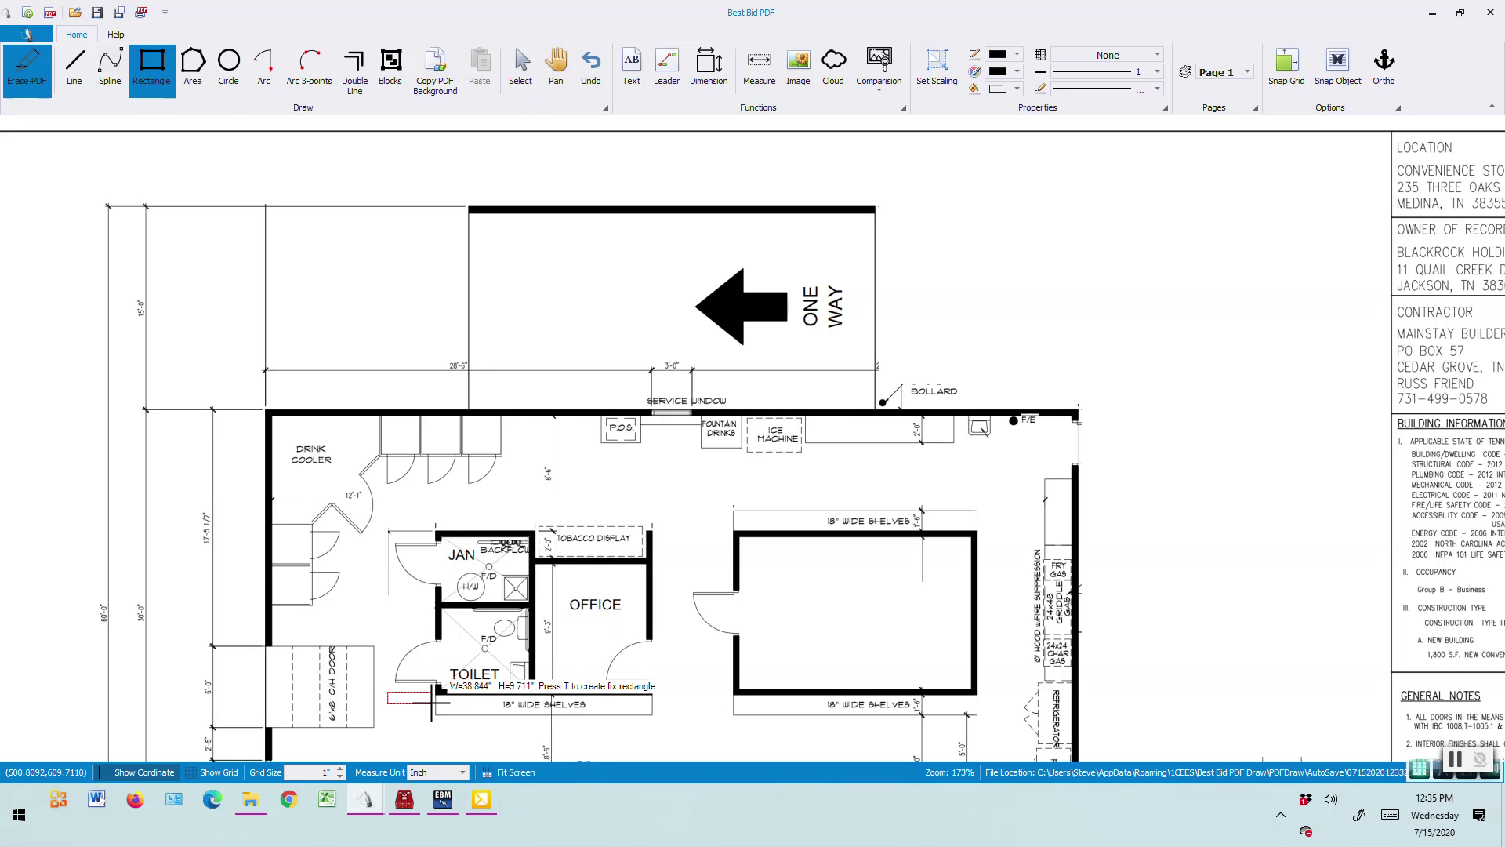
click(432, 703)
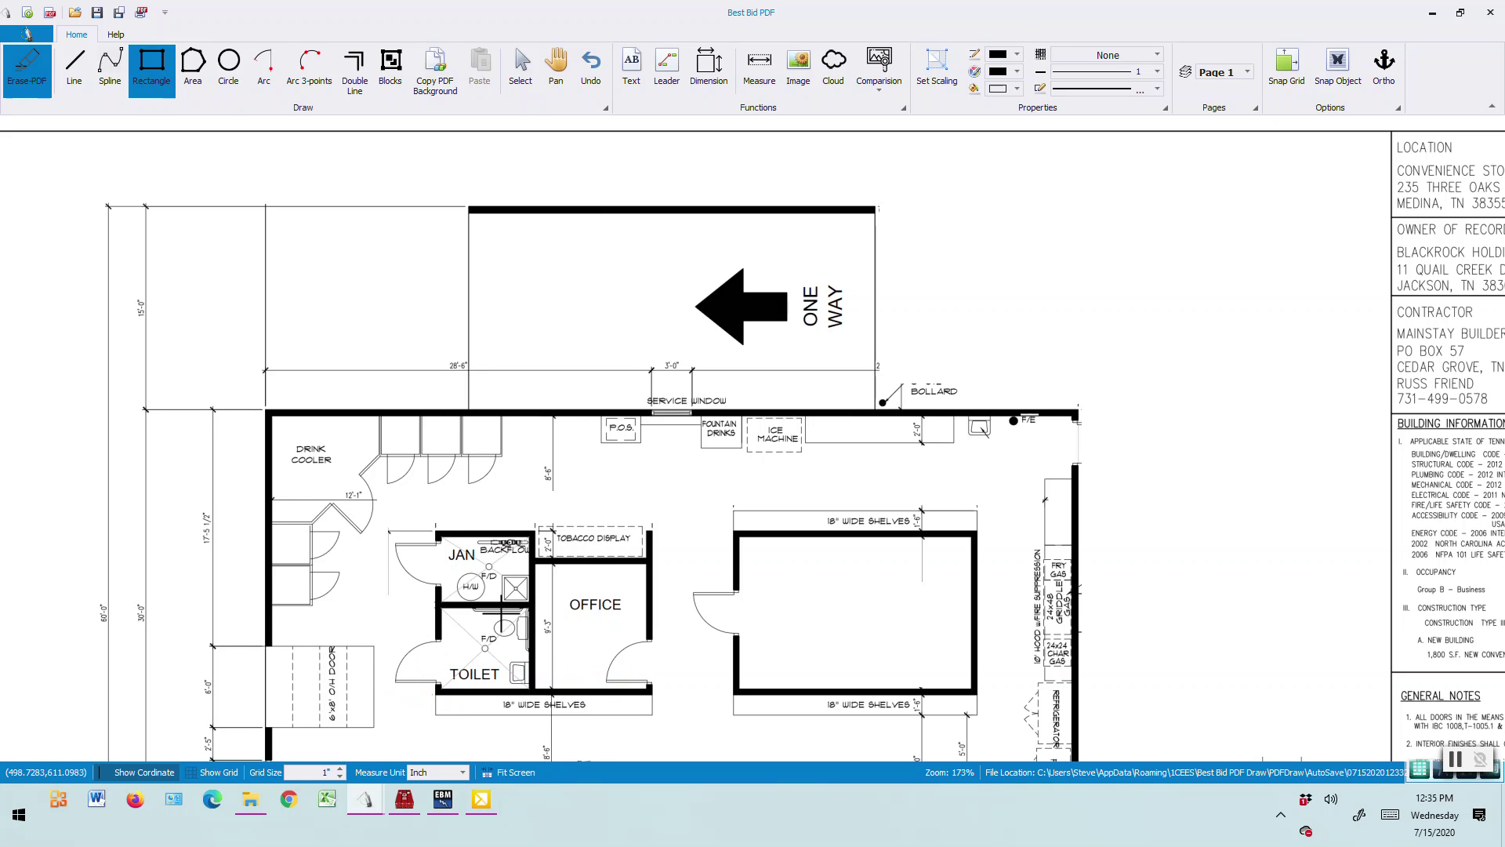
- Erase the vertical dimension and the OFFICE label inside the office room
click(549, 565)
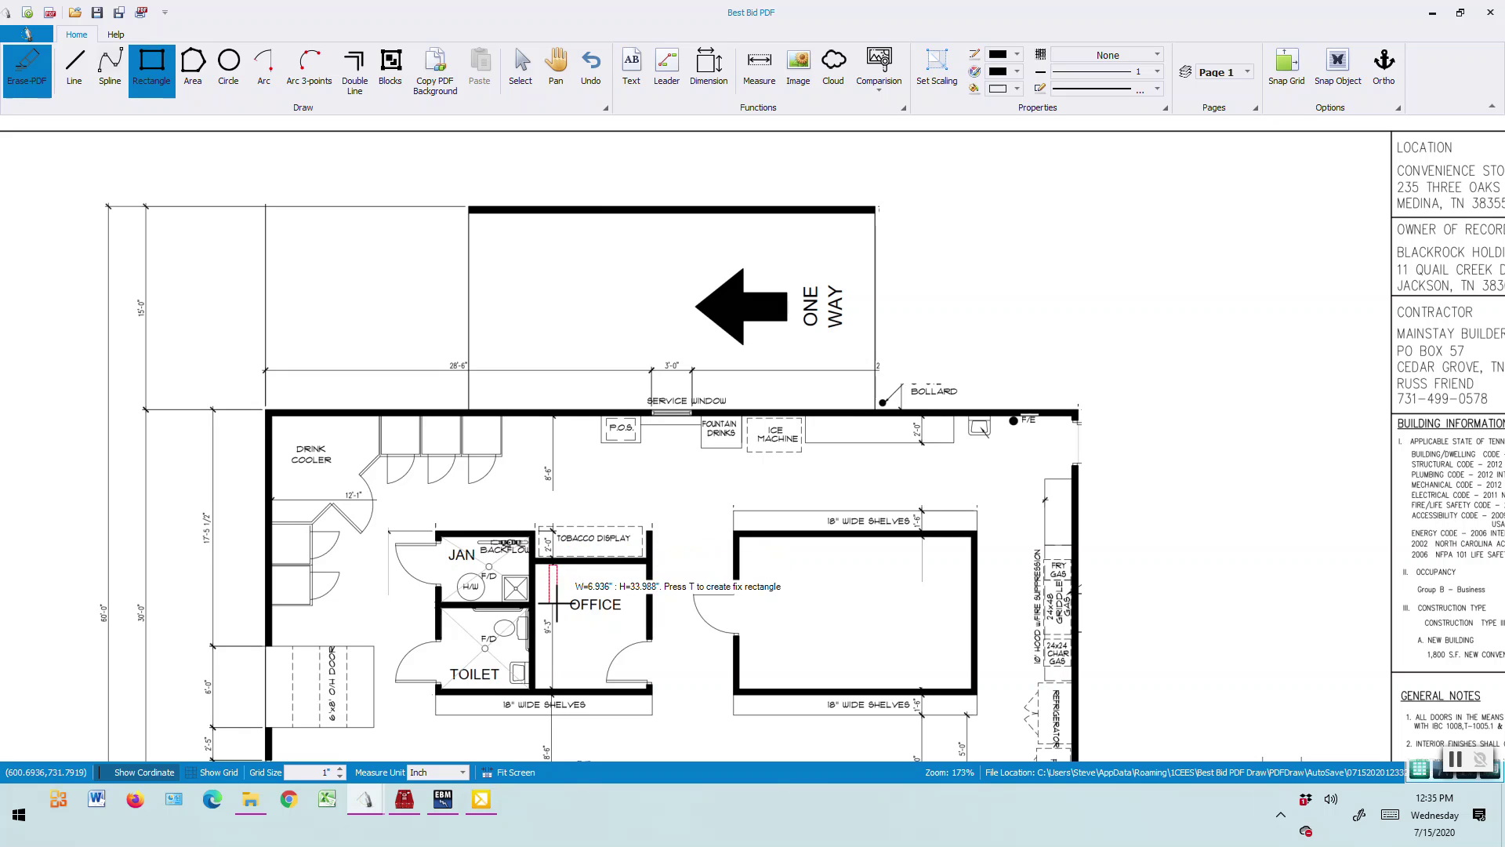
click(560, 688)
click(541, 579)
click(645, 652)
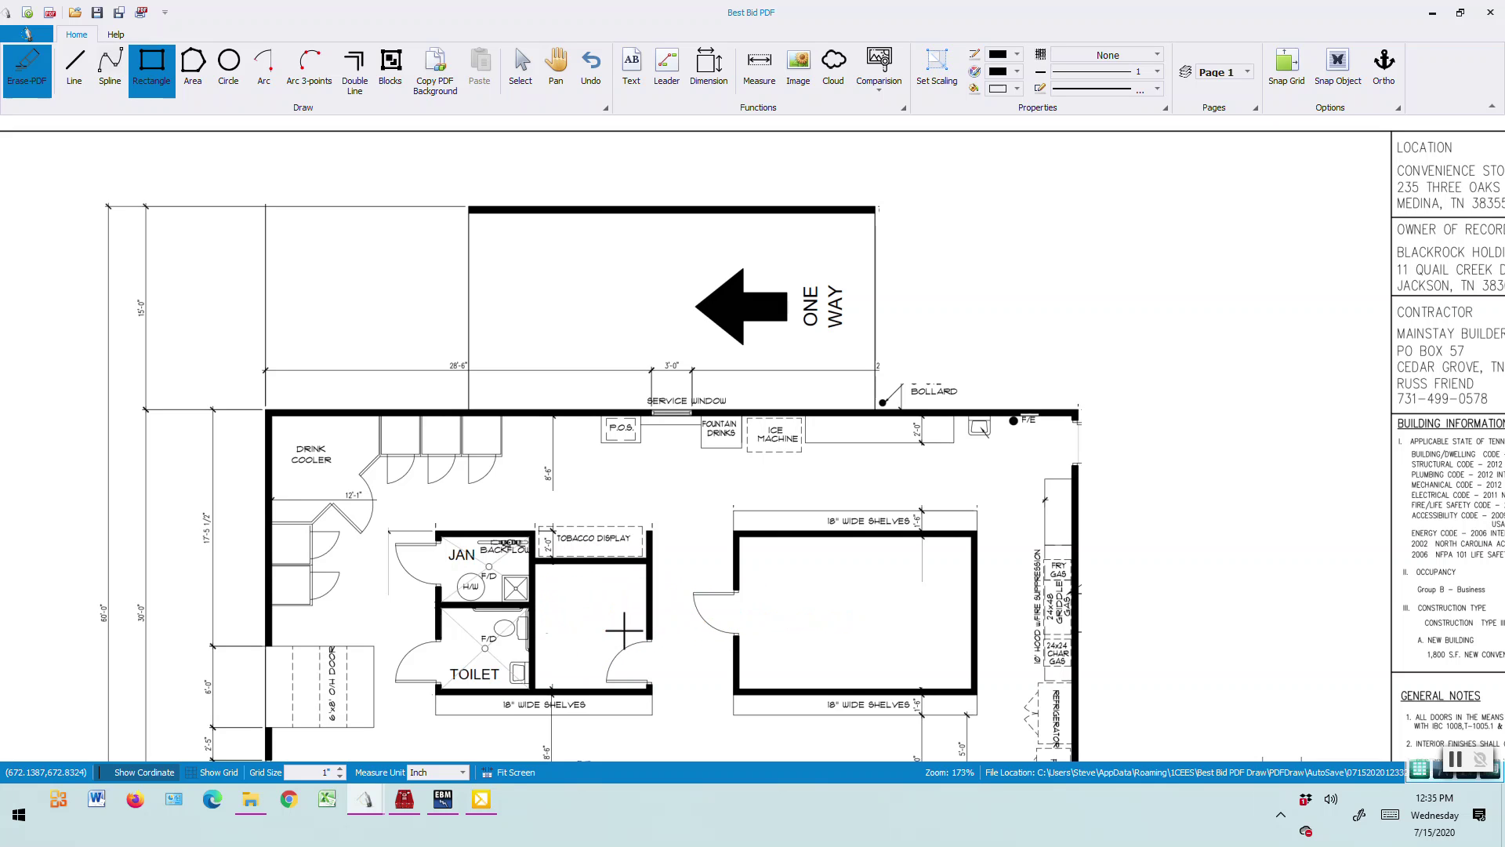
- Erase the floor drain mark, its slope lines and the TOILET label inside the toilet room
click(447, 614)
click(492, 649)
click(490, 636)
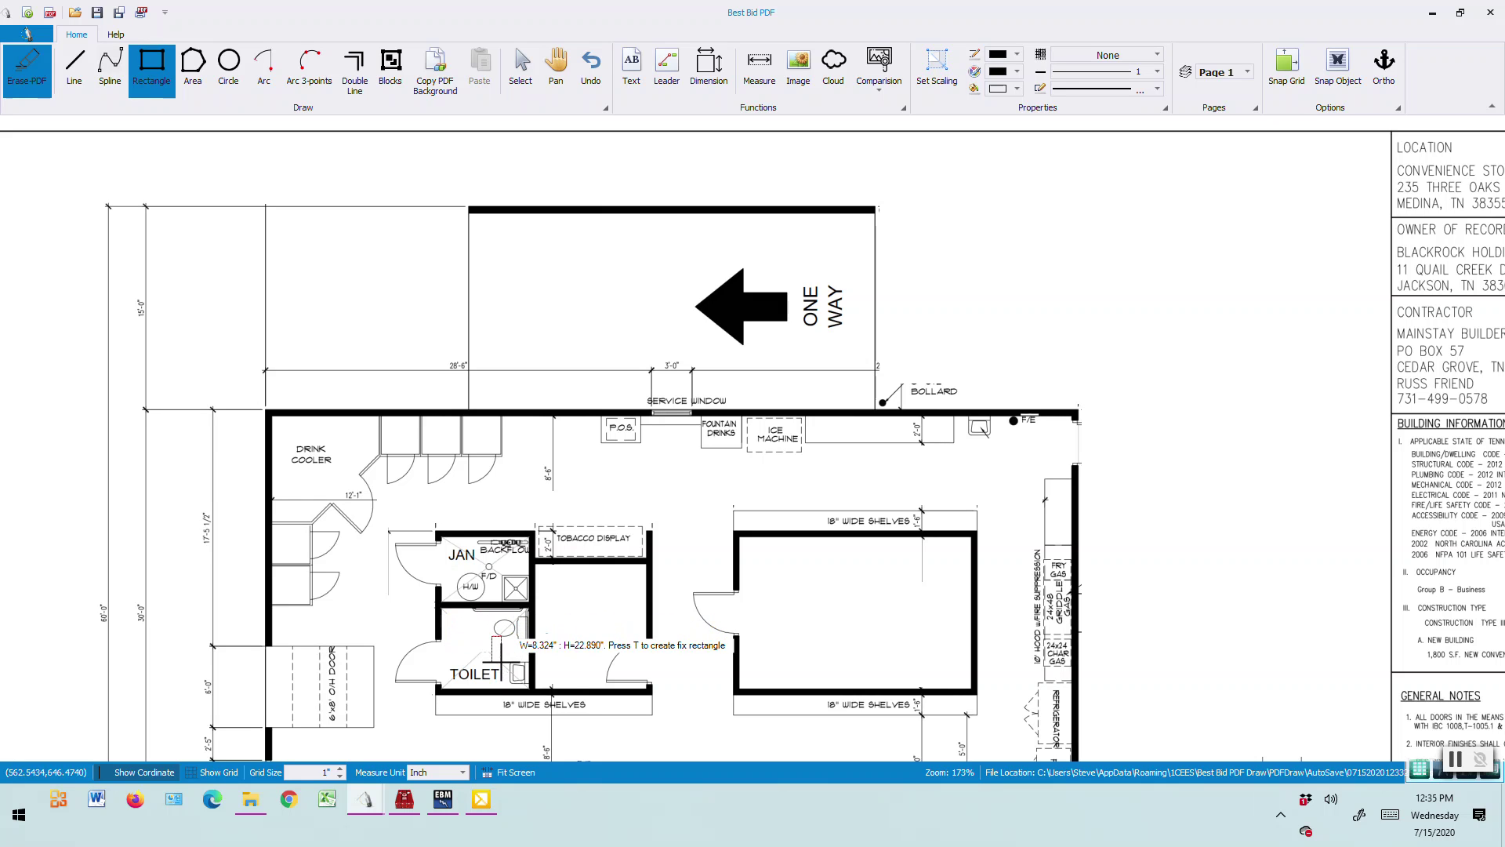
click(494, 660)
click(449, 663)
click(503, 683)
click(476, 652)
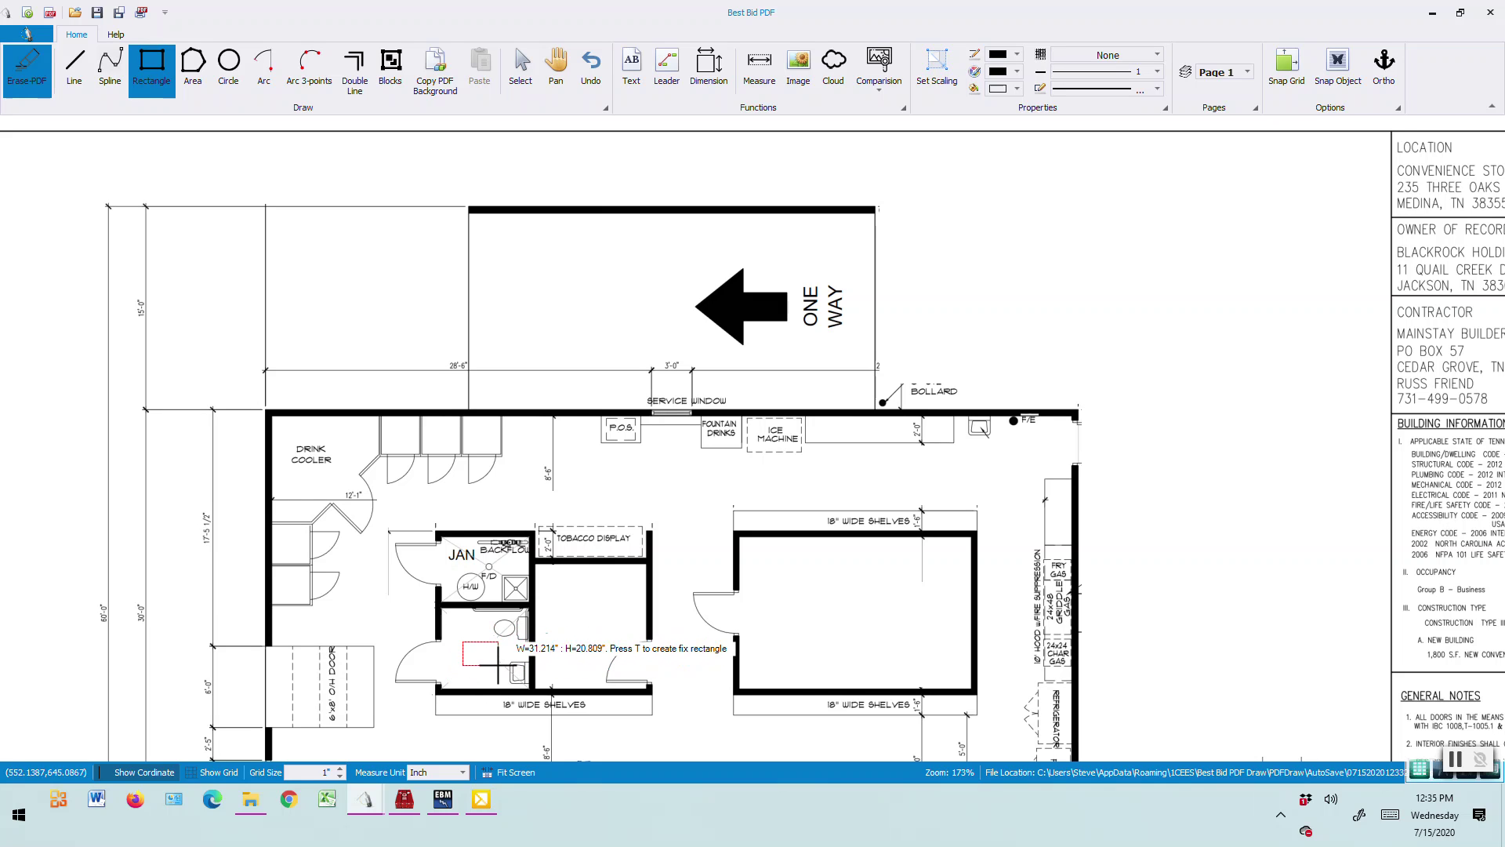
click(665, 669)
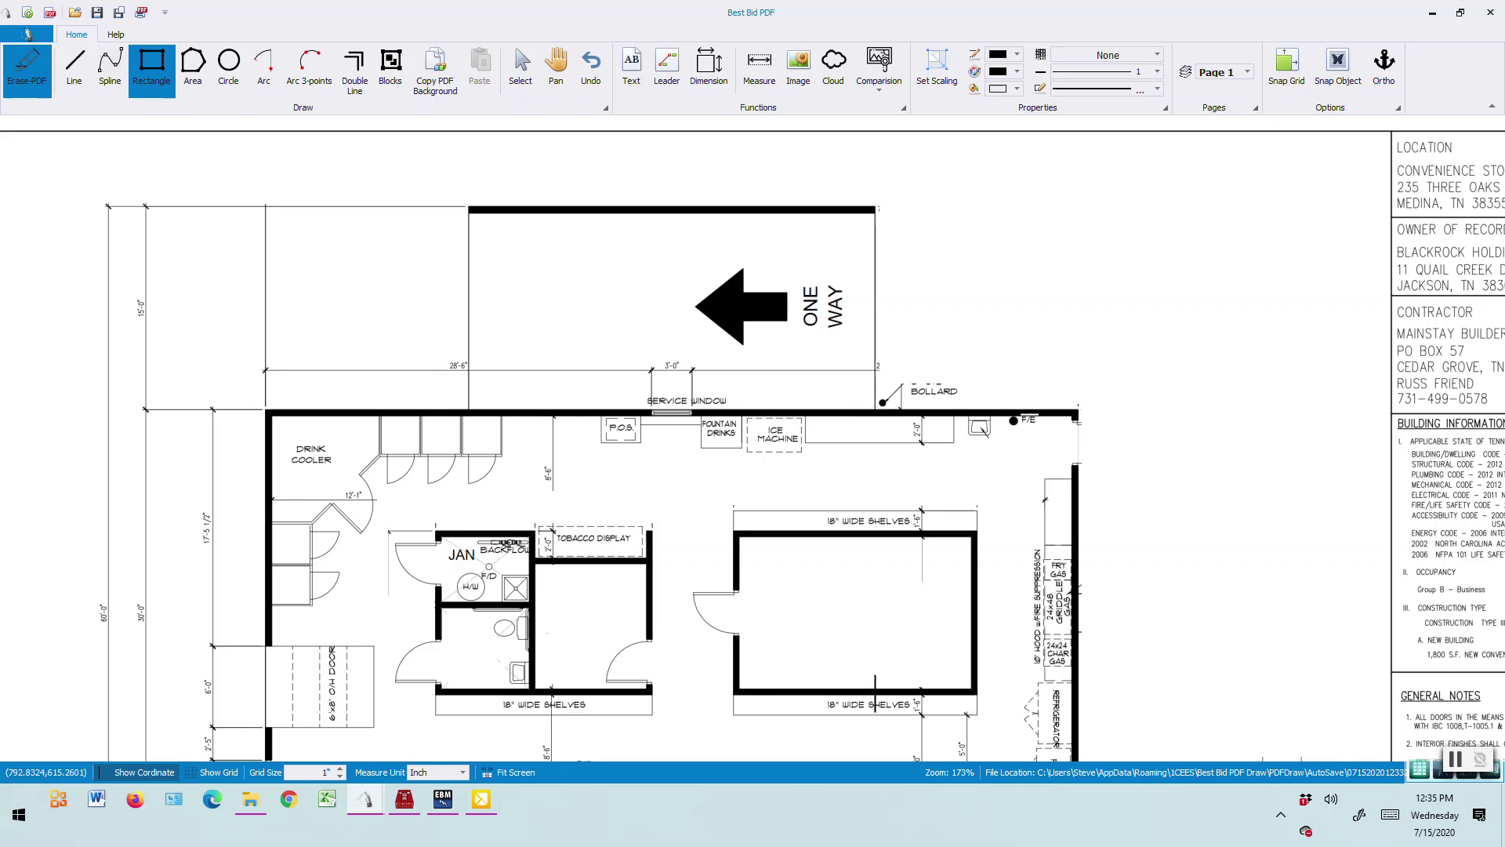
- Erase the vertical dimension and floor drain above the lower ice machine, plus the 7'-0" and 5'-0" dimensions above the compartment sink
scroll(838, 658, down, 2)
scroll(832, 657, up, 2)
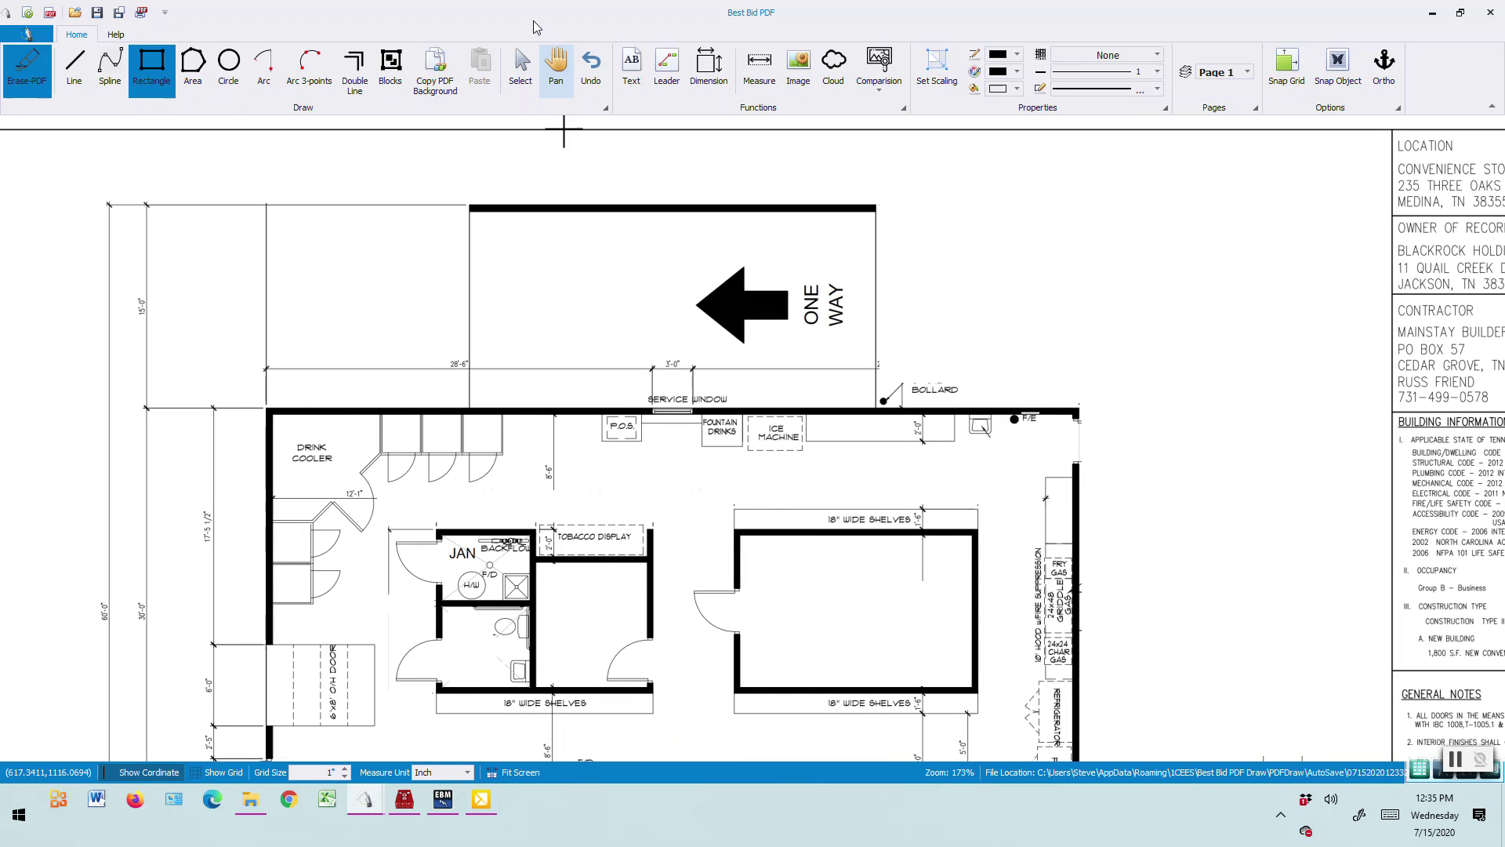
click(556, 66)
drag(689, 510, 567, 276)
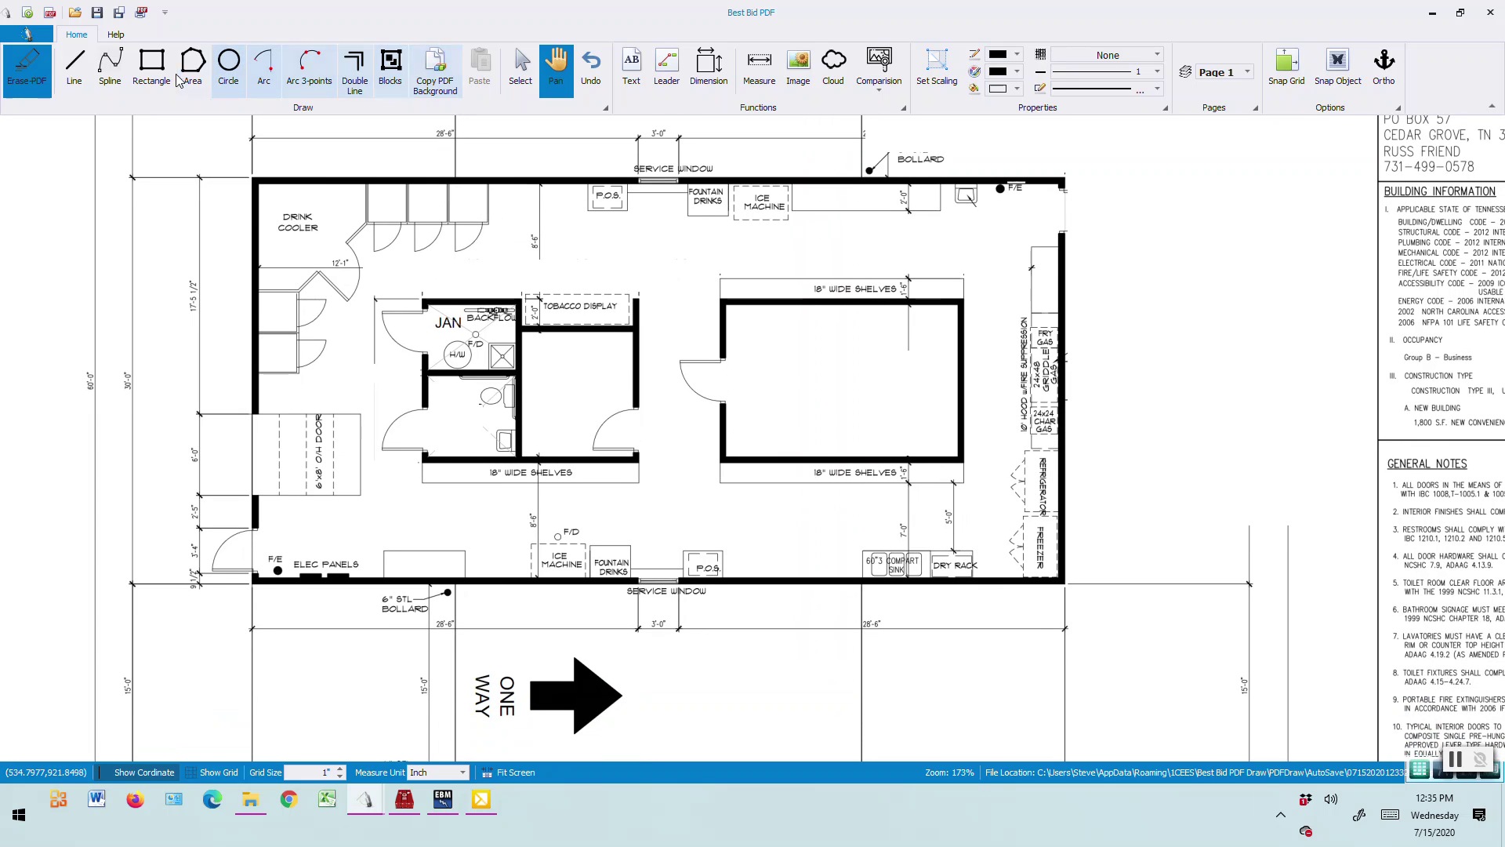
click(150, 66)
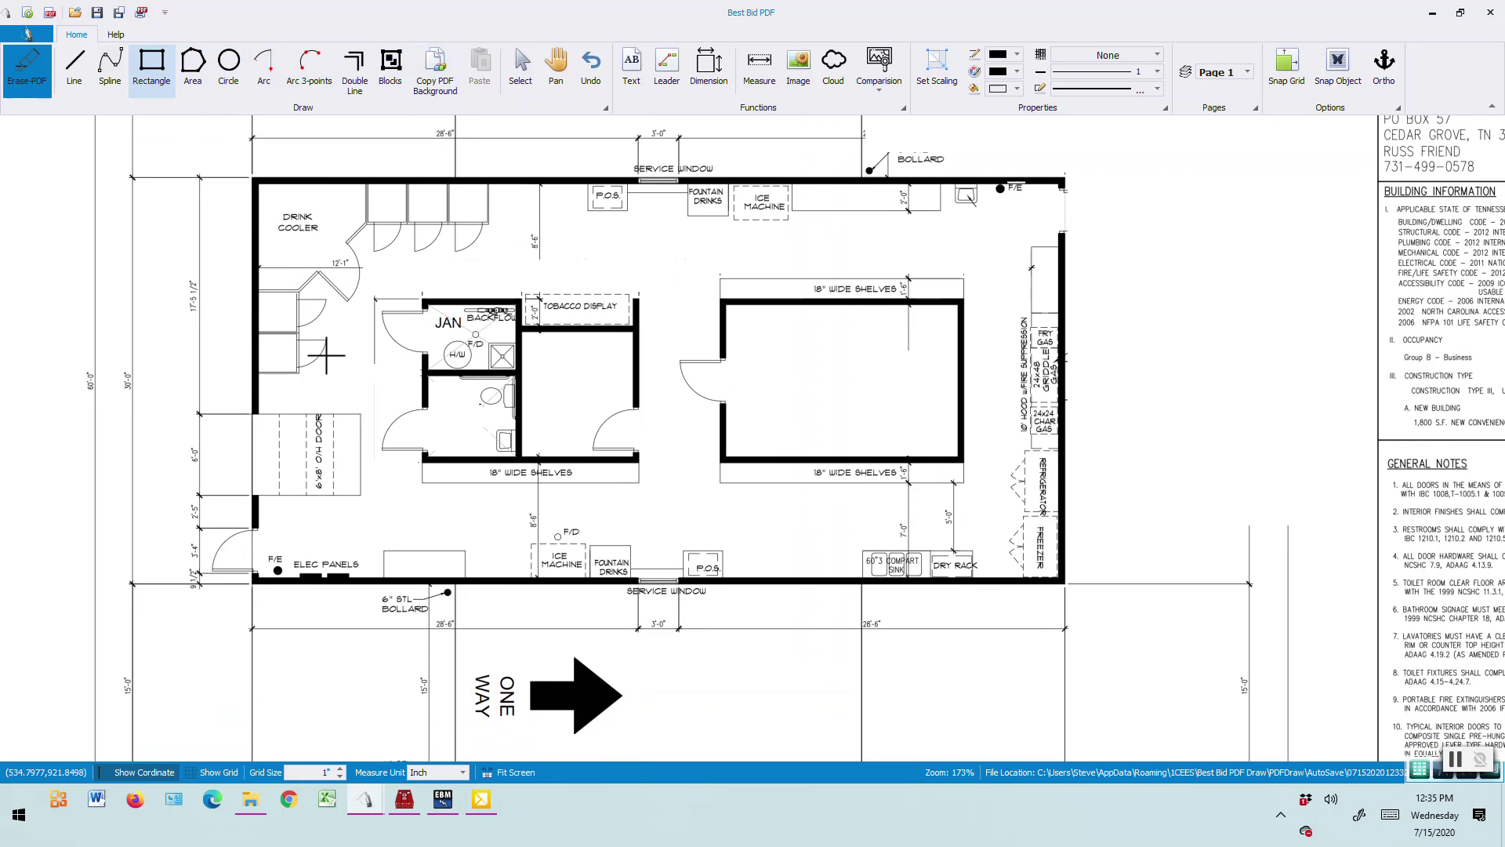
click(534, 485)
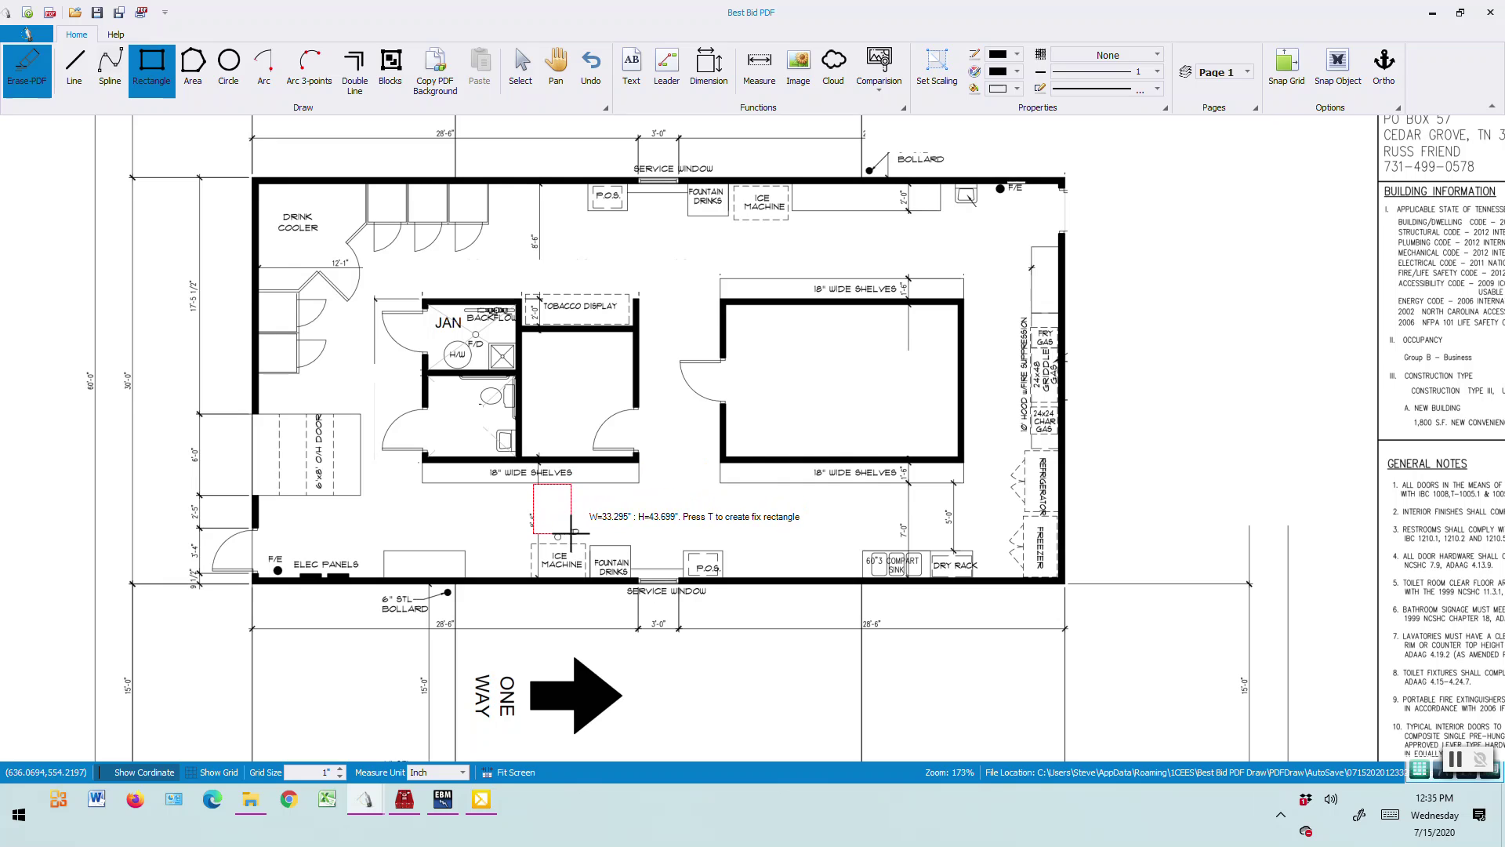
key(Escape)
click(522, 507)
key(Escape)
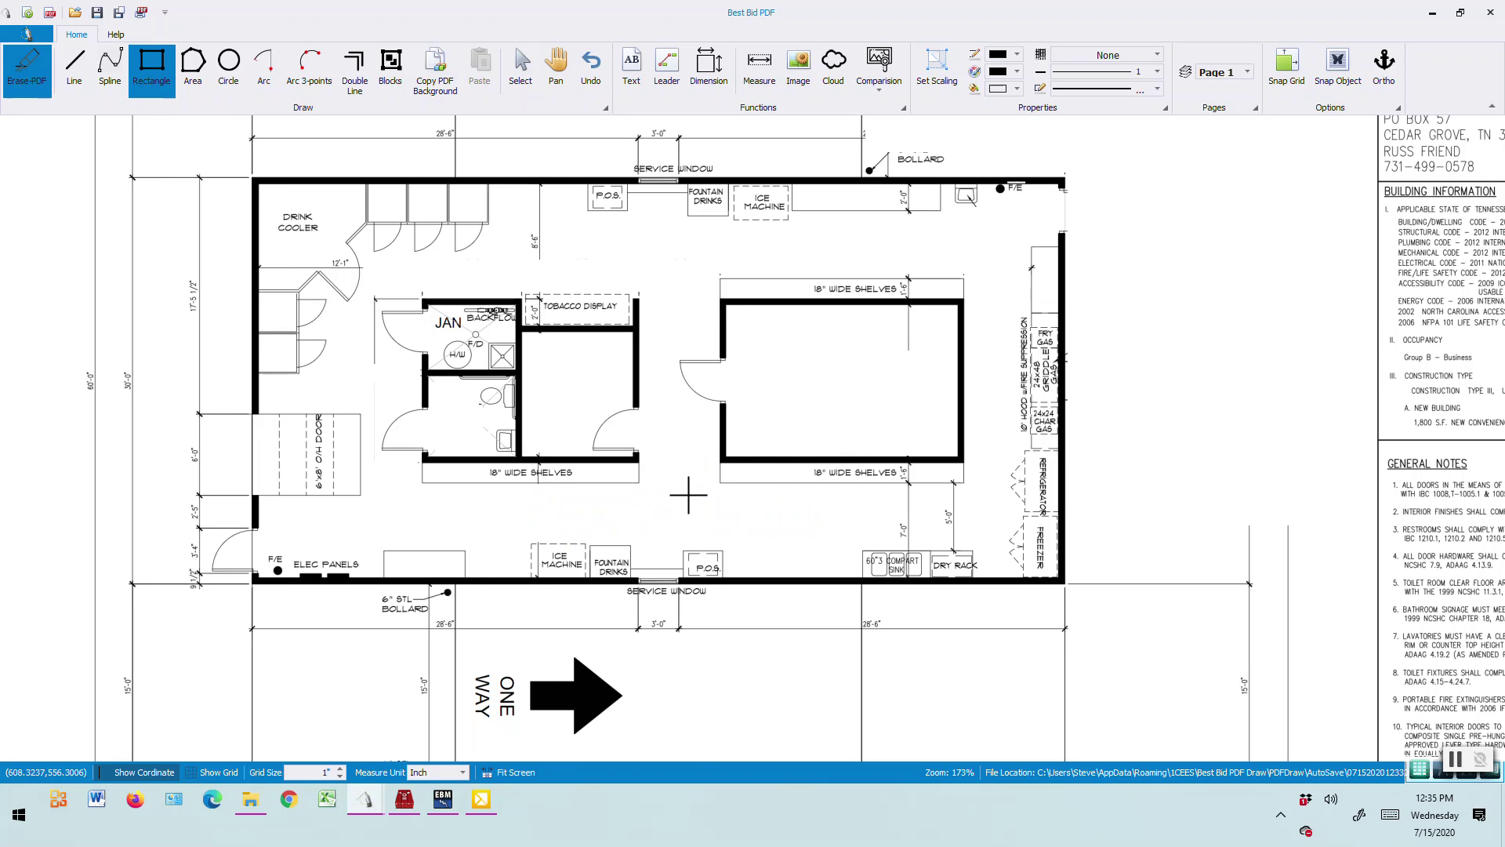
click(908, 485)
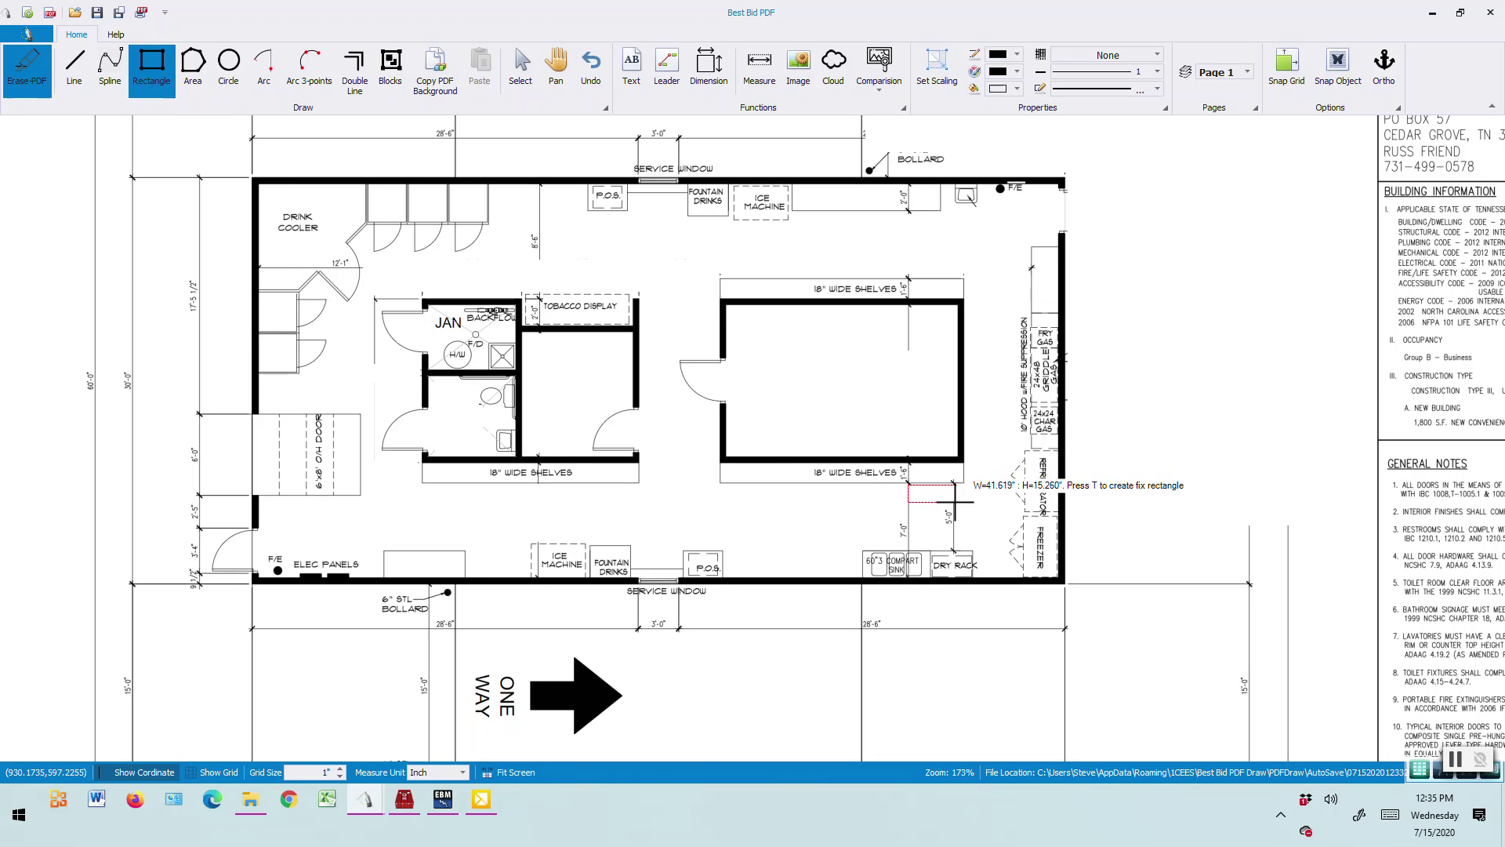
key(Escape)
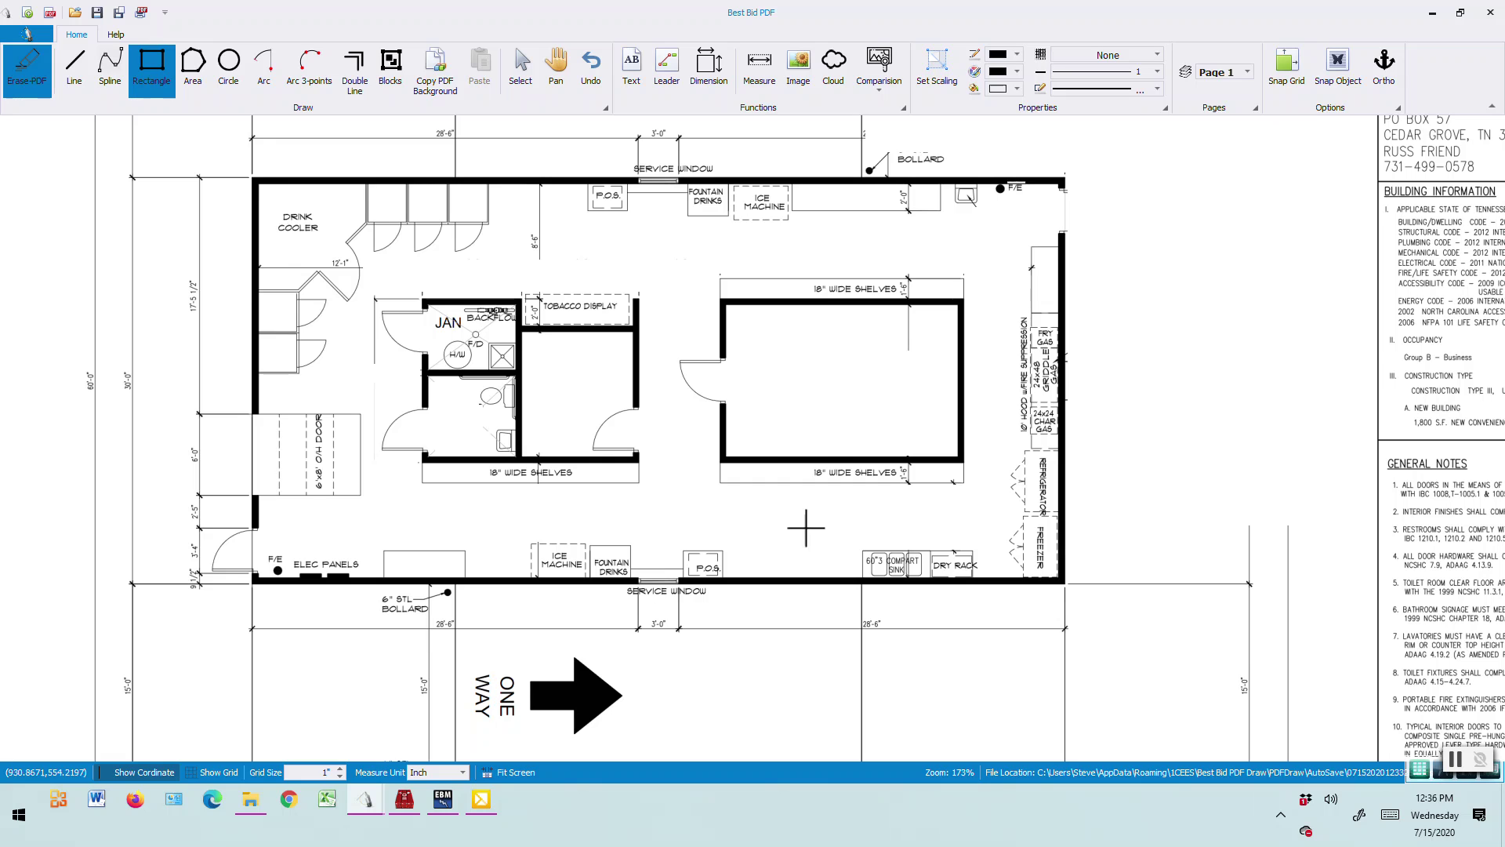
- Erase the dimensions, bollard note and SERVICE WINDOW label below the bottom wall, plus the 15'-0" dimension outside the building's lower right corner
click(249, 584)
drag(893, 625, 1061, 646)
drag(1085, 583, 1320, 759)
mouse_move(1226, 573)
mouse_down()
mouse_move(1282, 620)
mouse_move(1332, 609)
mouse_up()
mouse_move(1251, 500)
mouse_down()
mouse_move(1333, 613)
mouse_move(1274, 600)
mouse_up()
- Erase the dimensions outside the left wall, the 15'-0" dimension beside the lower ONE WAY label, and the vertical dimension above the tobacco display
mouse_move(95, 143)
mouse_down()
mouse_move(220, 227)
mouse_move(249, 532)
mouse_up()
mouse_move(121, 518)
mouse_down()
mouse_move(208, 598)
mouse_move(278, 749)
mouse_up()
drag(115, 667, 169, 720)
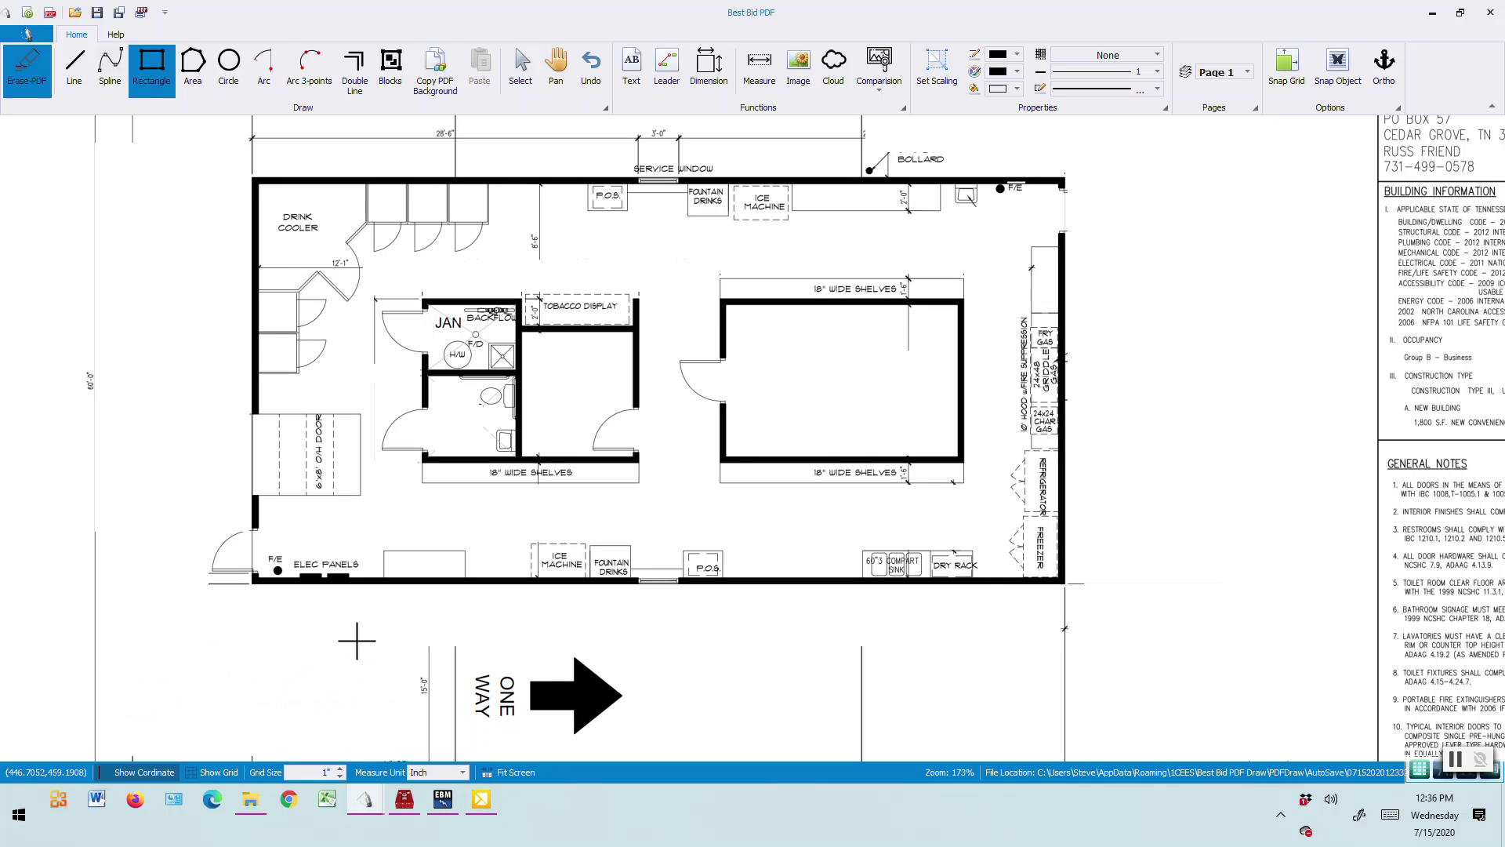
mouse_move(403, 635)
mouse_down()
mouse_move(463, 715)
mouse_move(467, 753)
mouse_up()
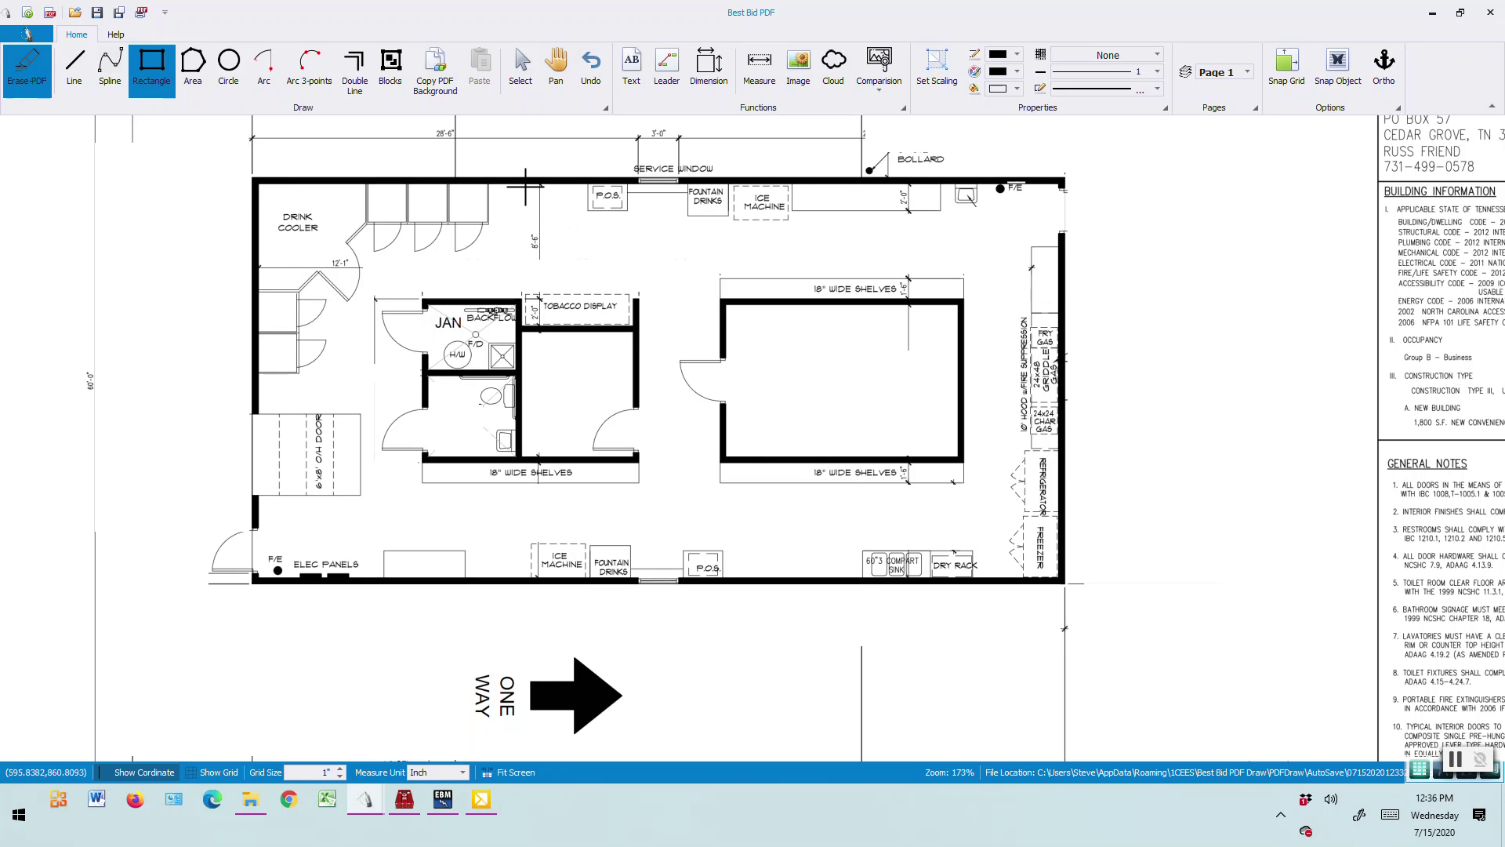
mouse_move(522, 184)
mouse_down()
mouse_move(567, 221)
mouse_move(573, 287)
mouse_up()
- Turn off PDF erasing and draw a small circle in the open floor between the drink cooler and the upper P.O.S. counter
scroll(687, 313, up, 2)
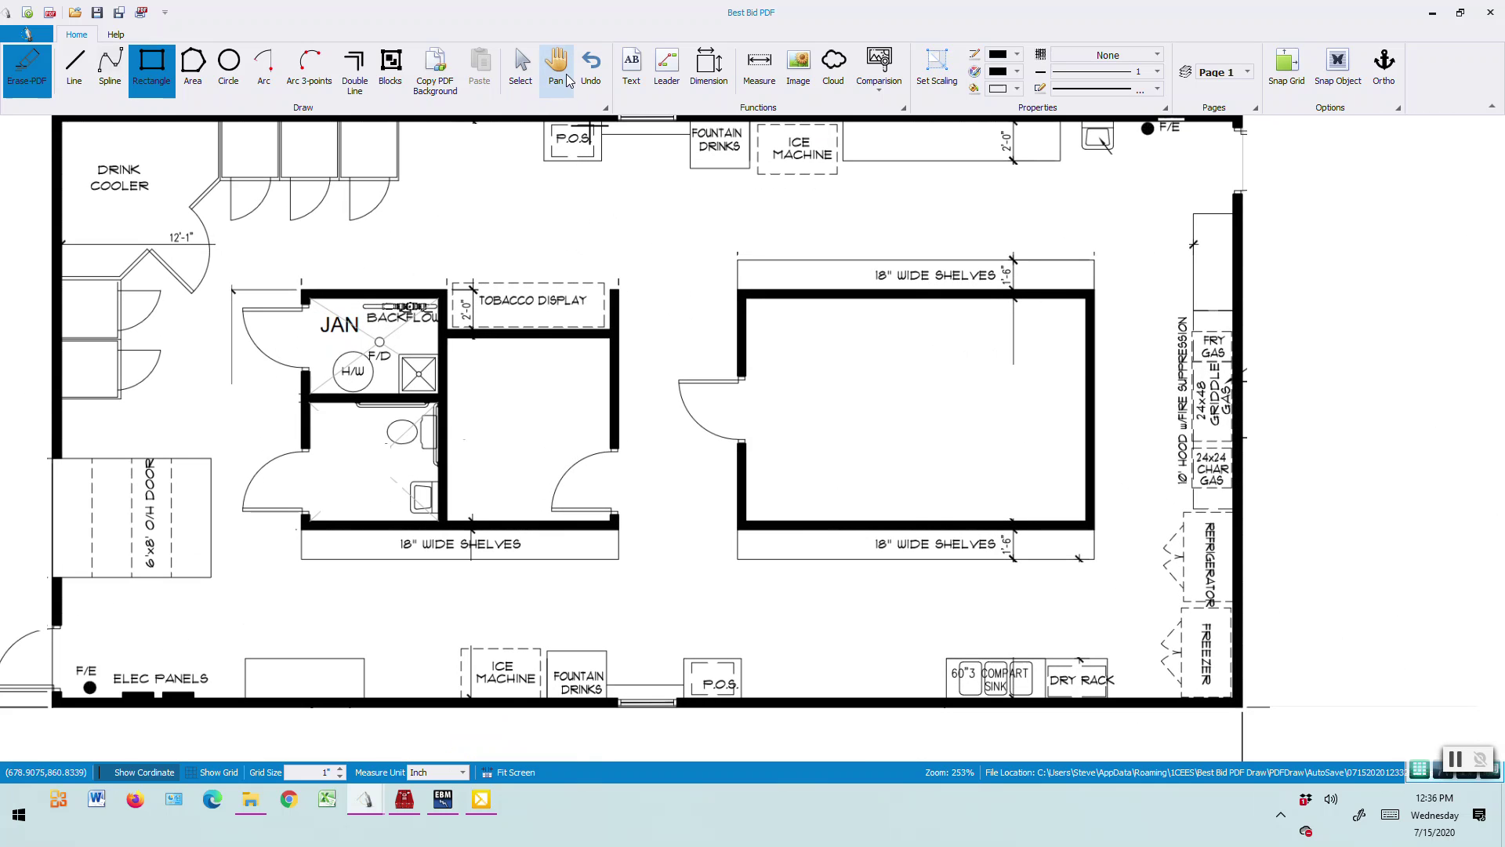
click(556, 69)
drag(498, 178, 515, 232)
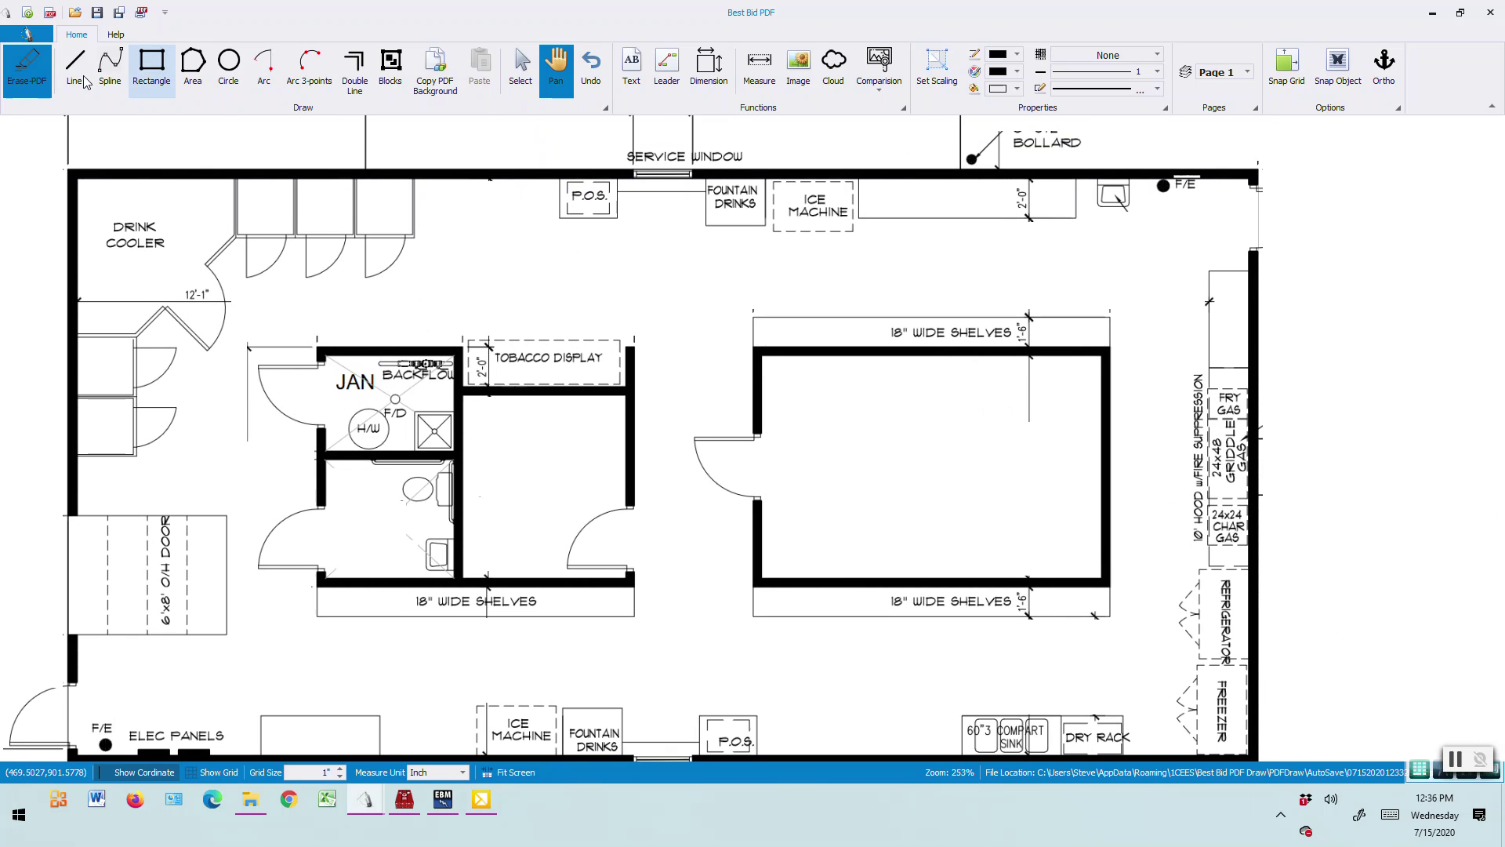
click(26, 69)
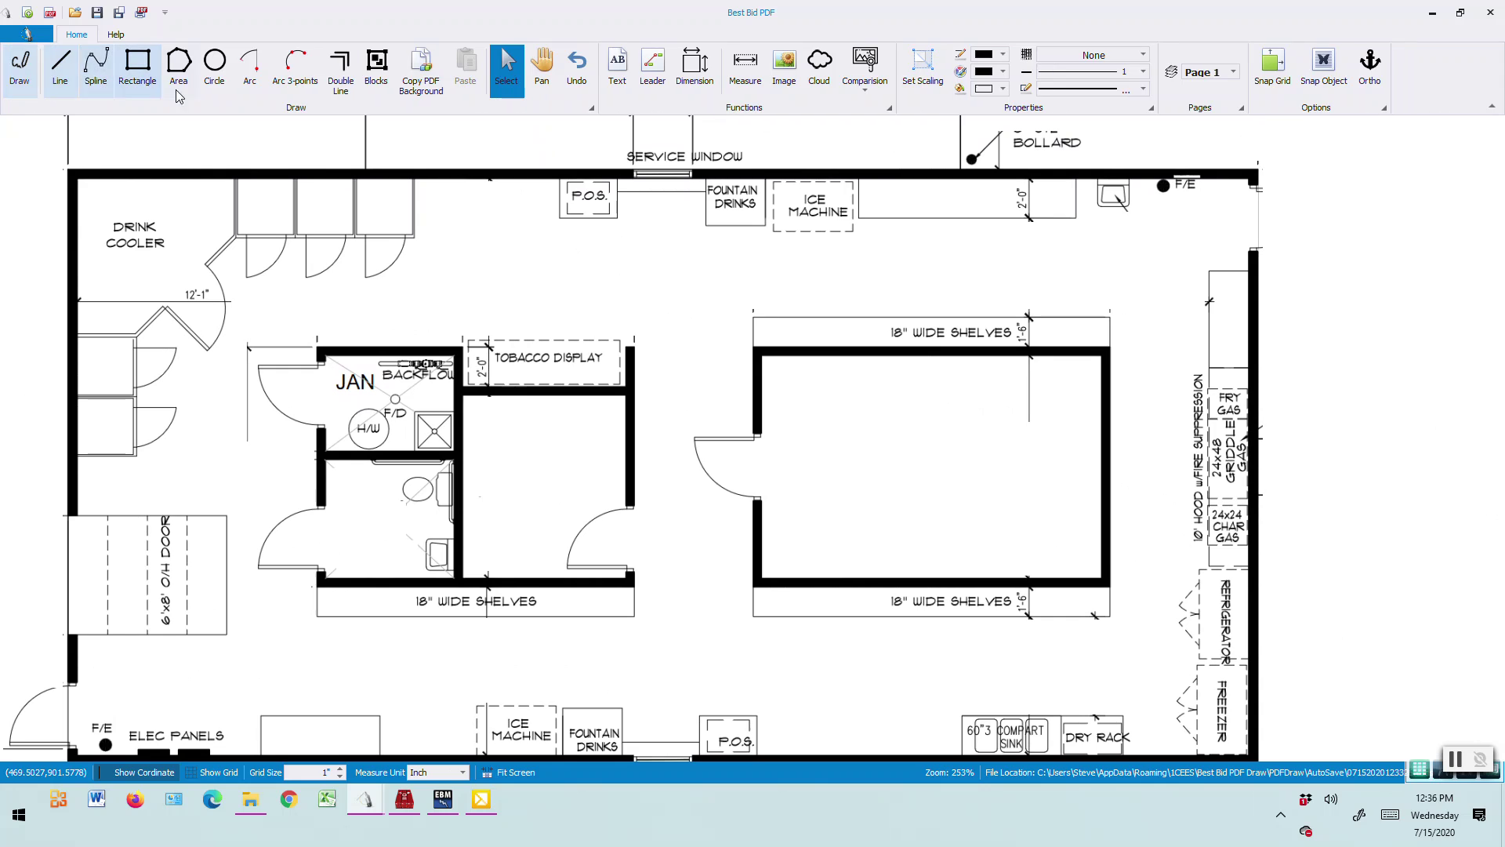
click(218, 72)
click(476, 232)
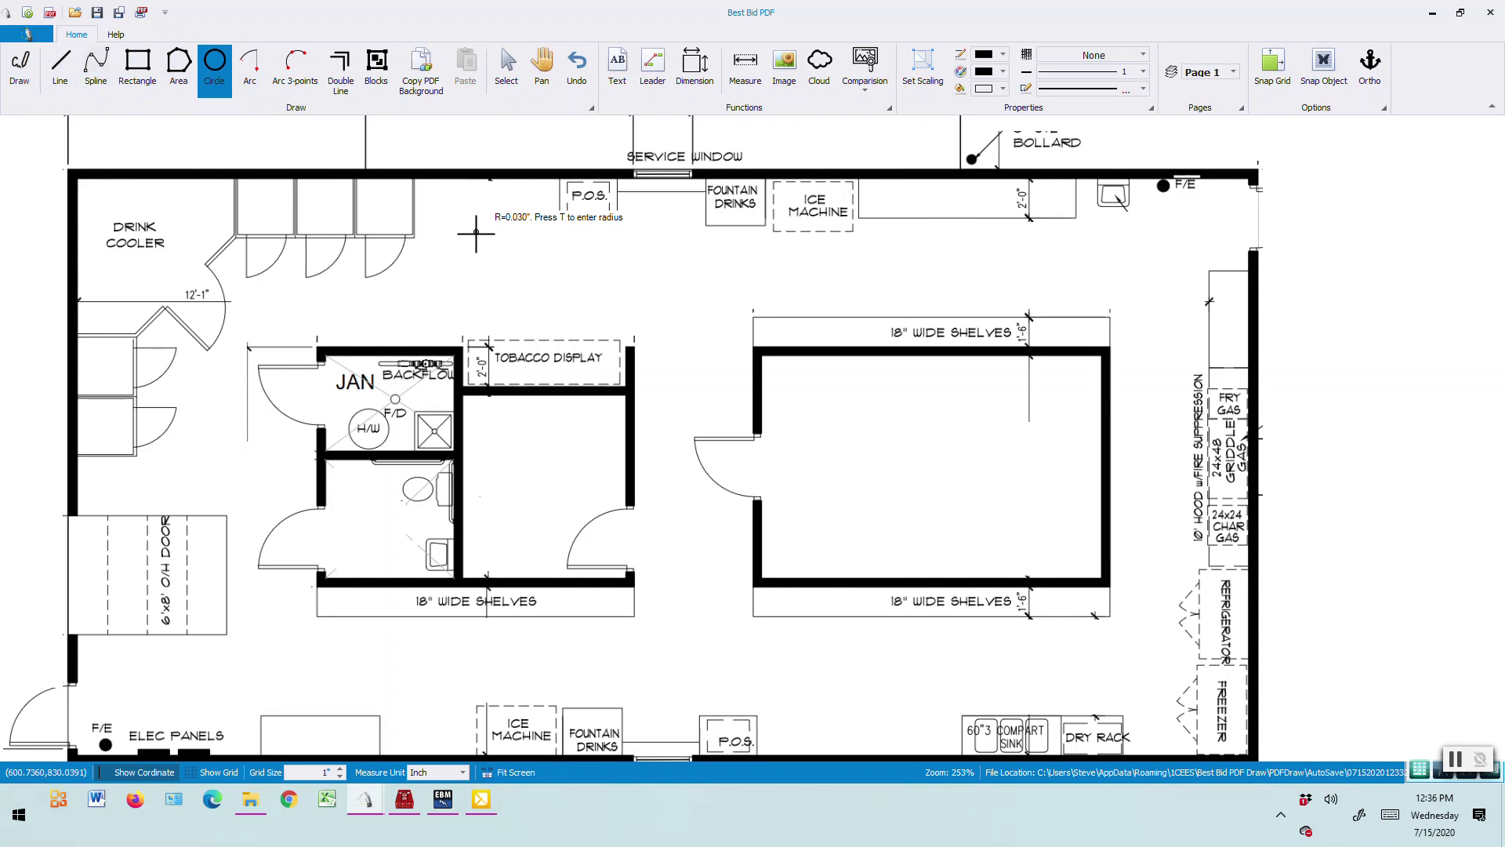
click(476, 232)
- Draw two parallel vertical lines about 8 inches long through the small circle to form an outlet symbol
scroll(552, 251, up, 5)
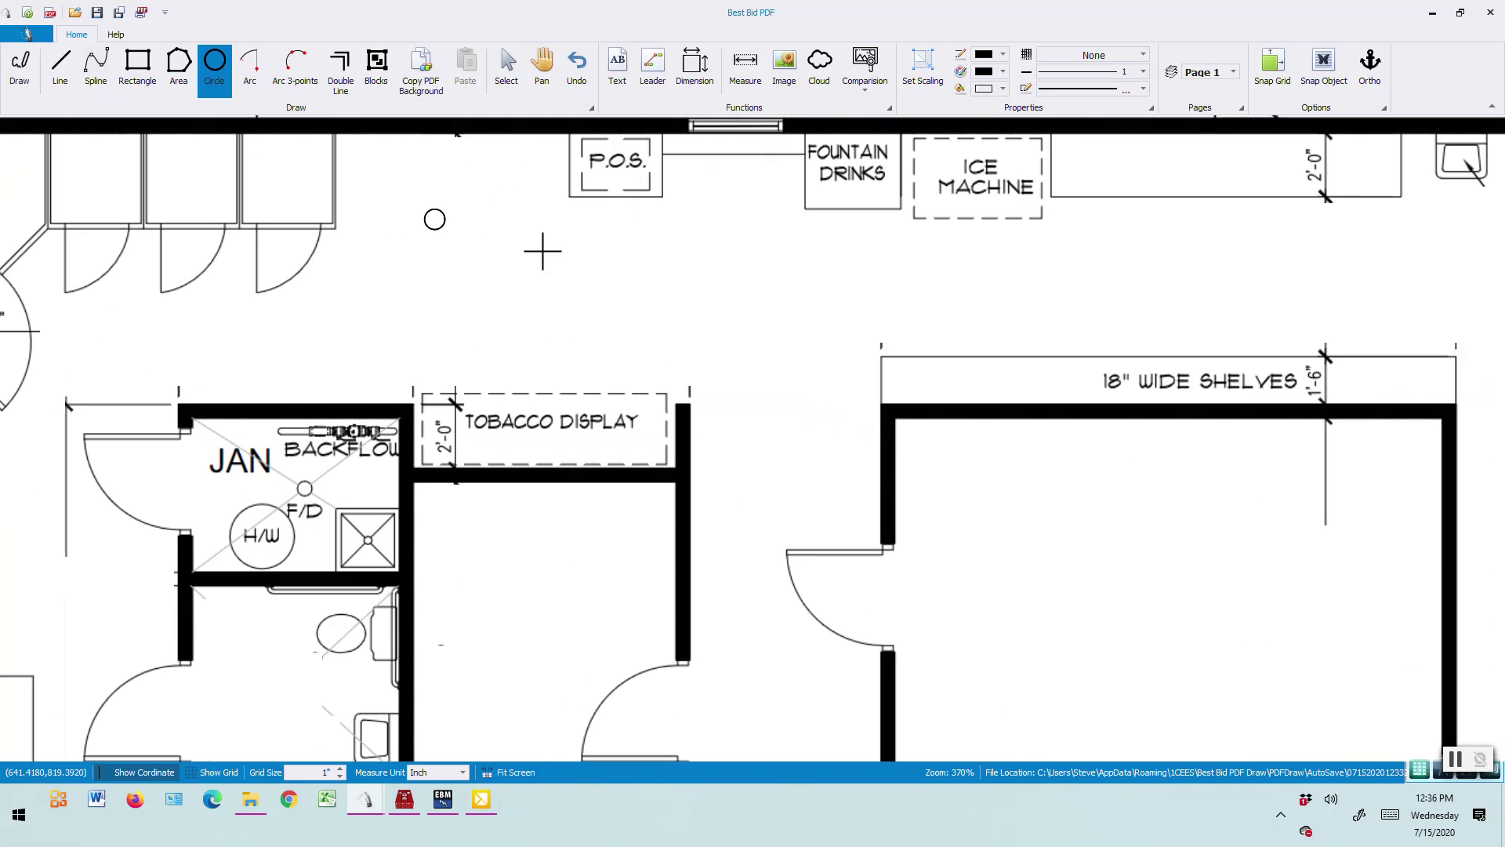
click(60, 63)
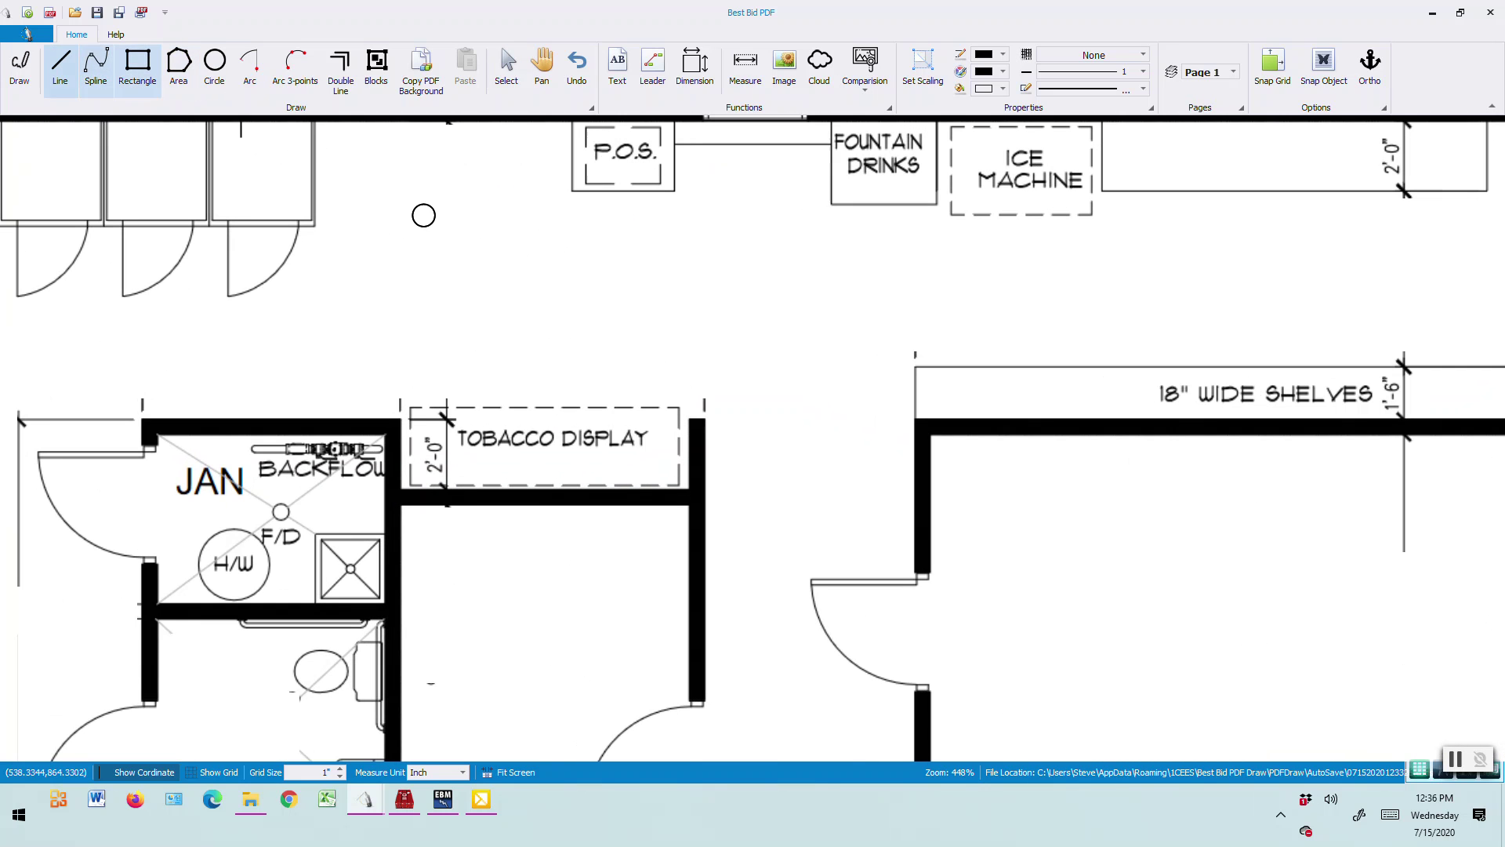
click(417, 226)
click(418, 200)
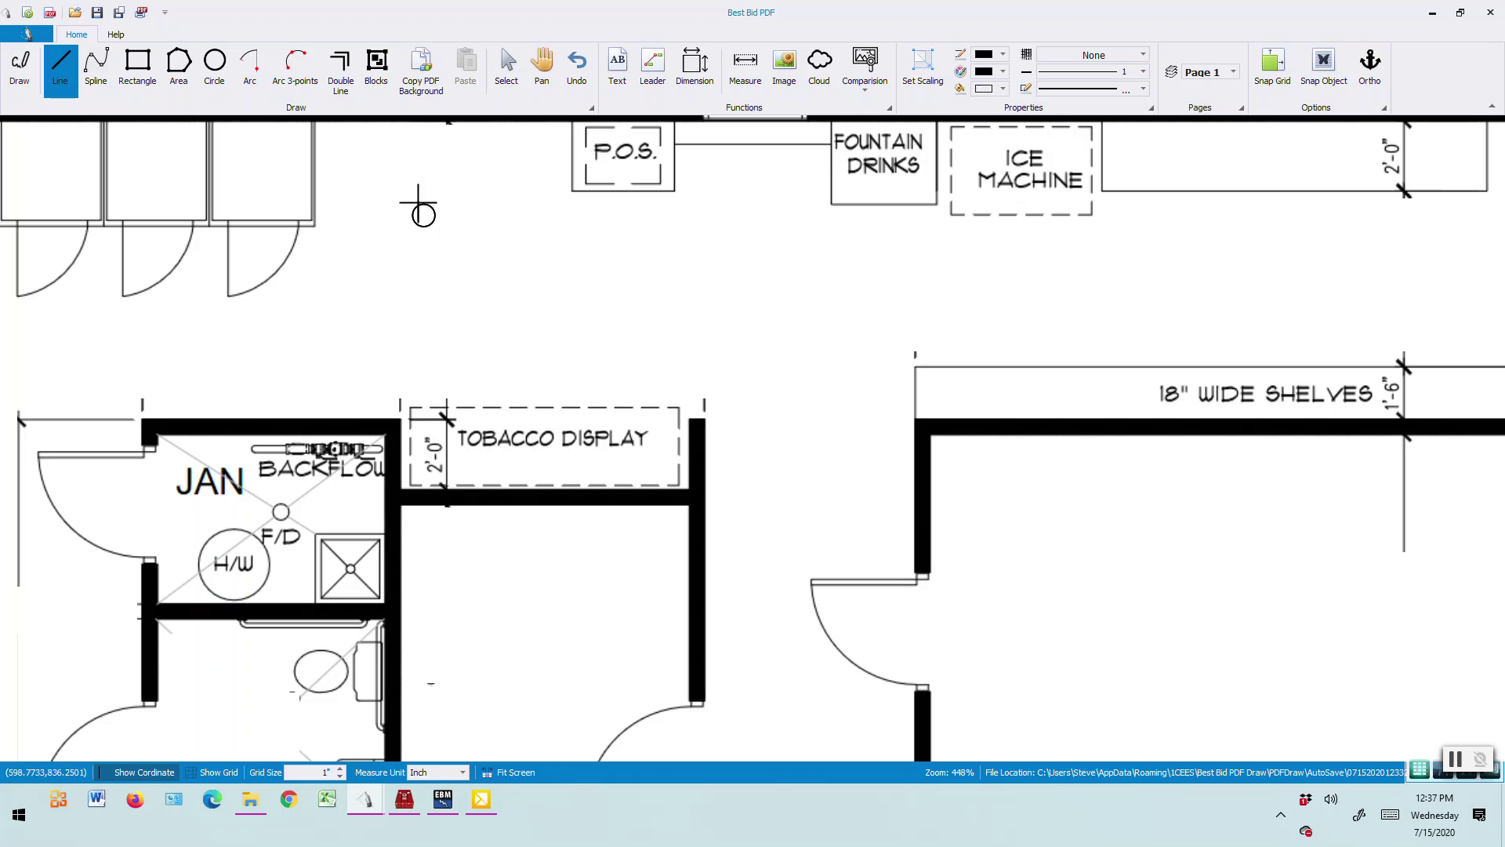
click(430, 223)
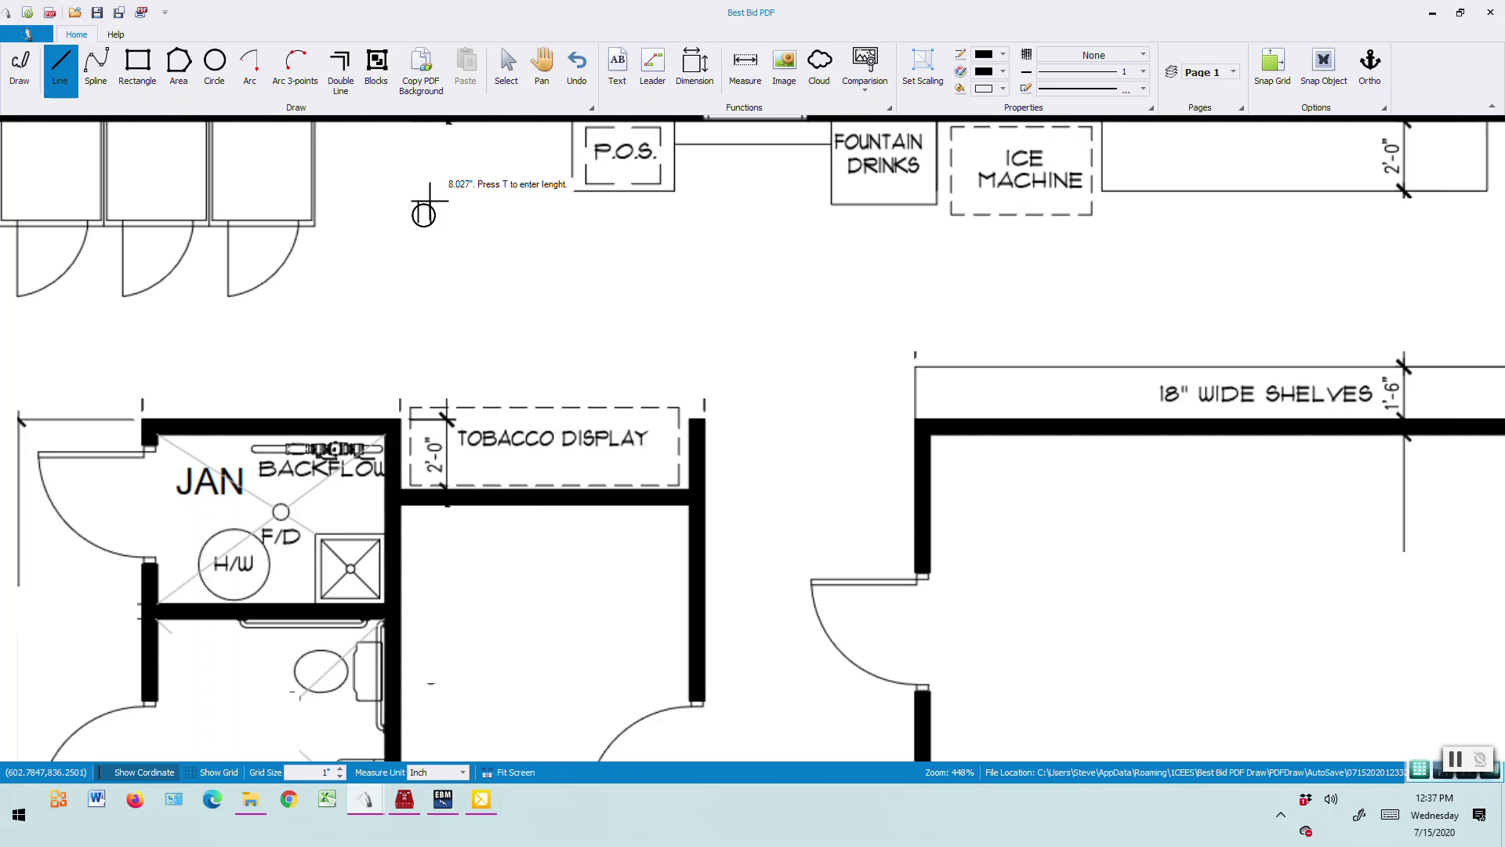
click(429, 201)
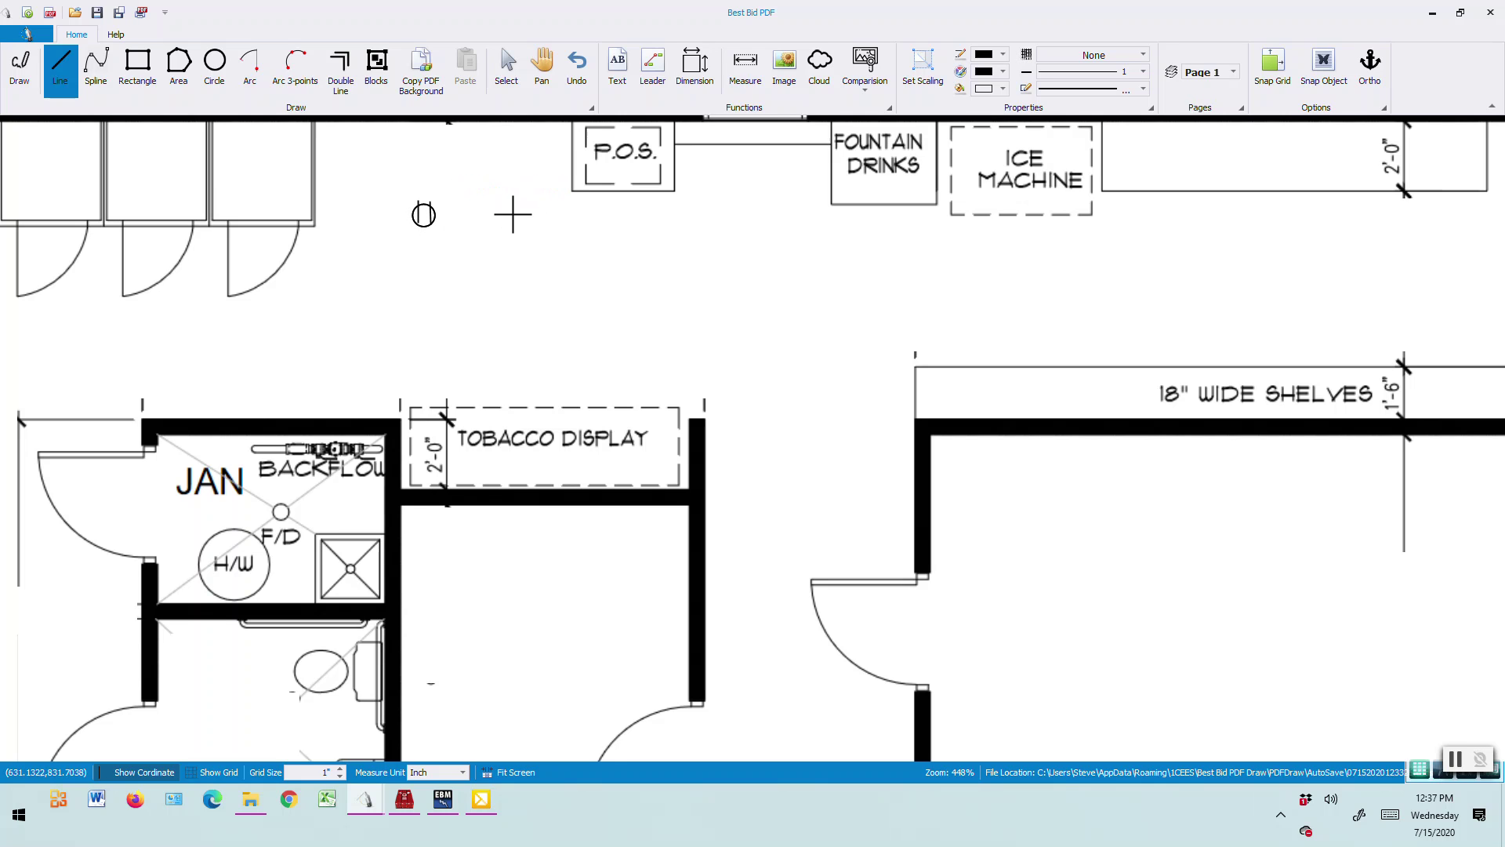
- Select the outlet symbol's circle and two lines and copy them
scroll(529, 203, down, 6)
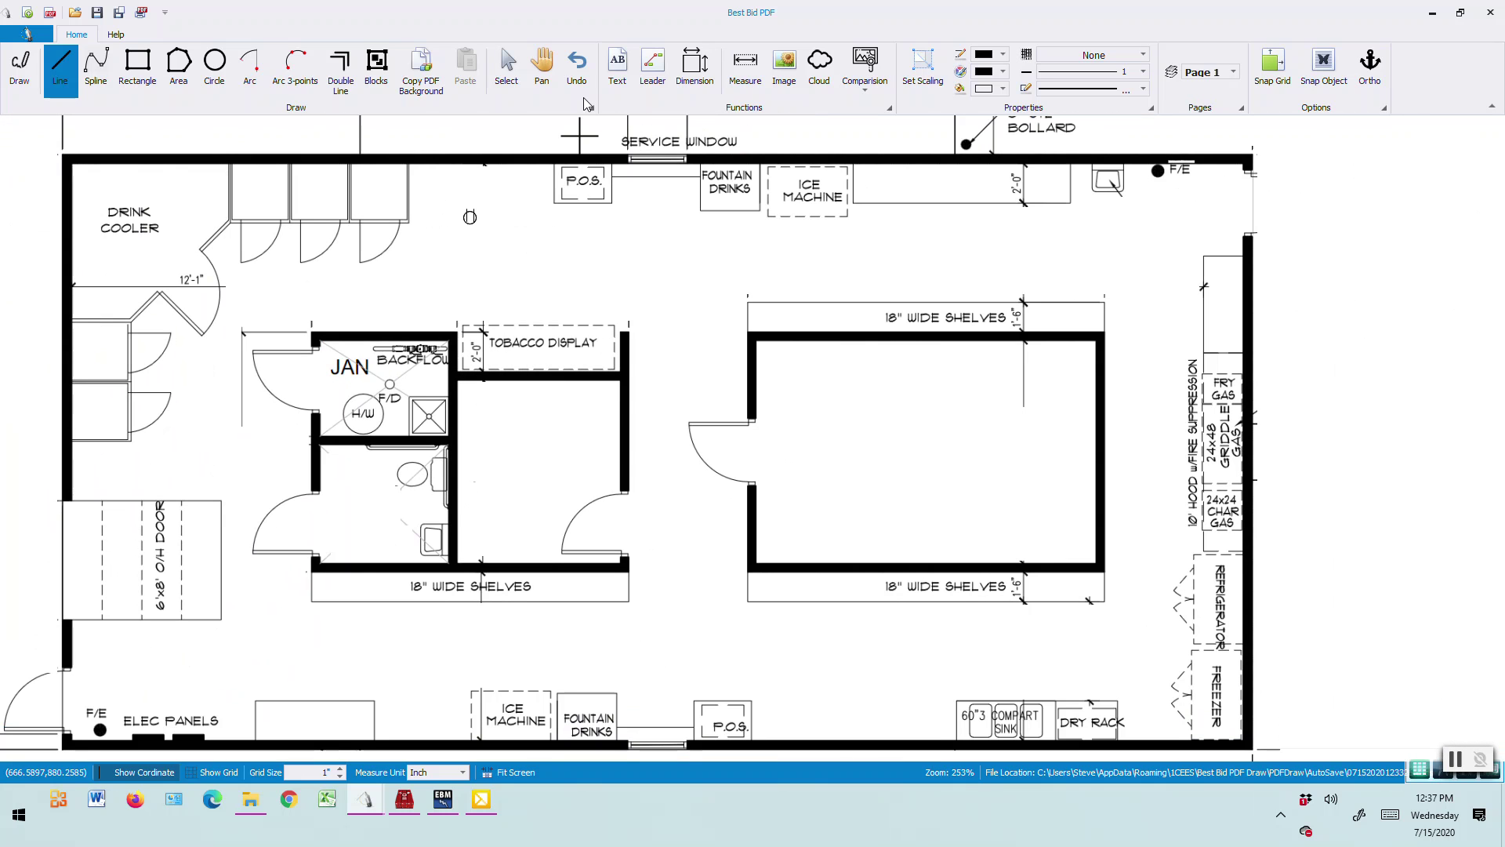
click(507, 67)
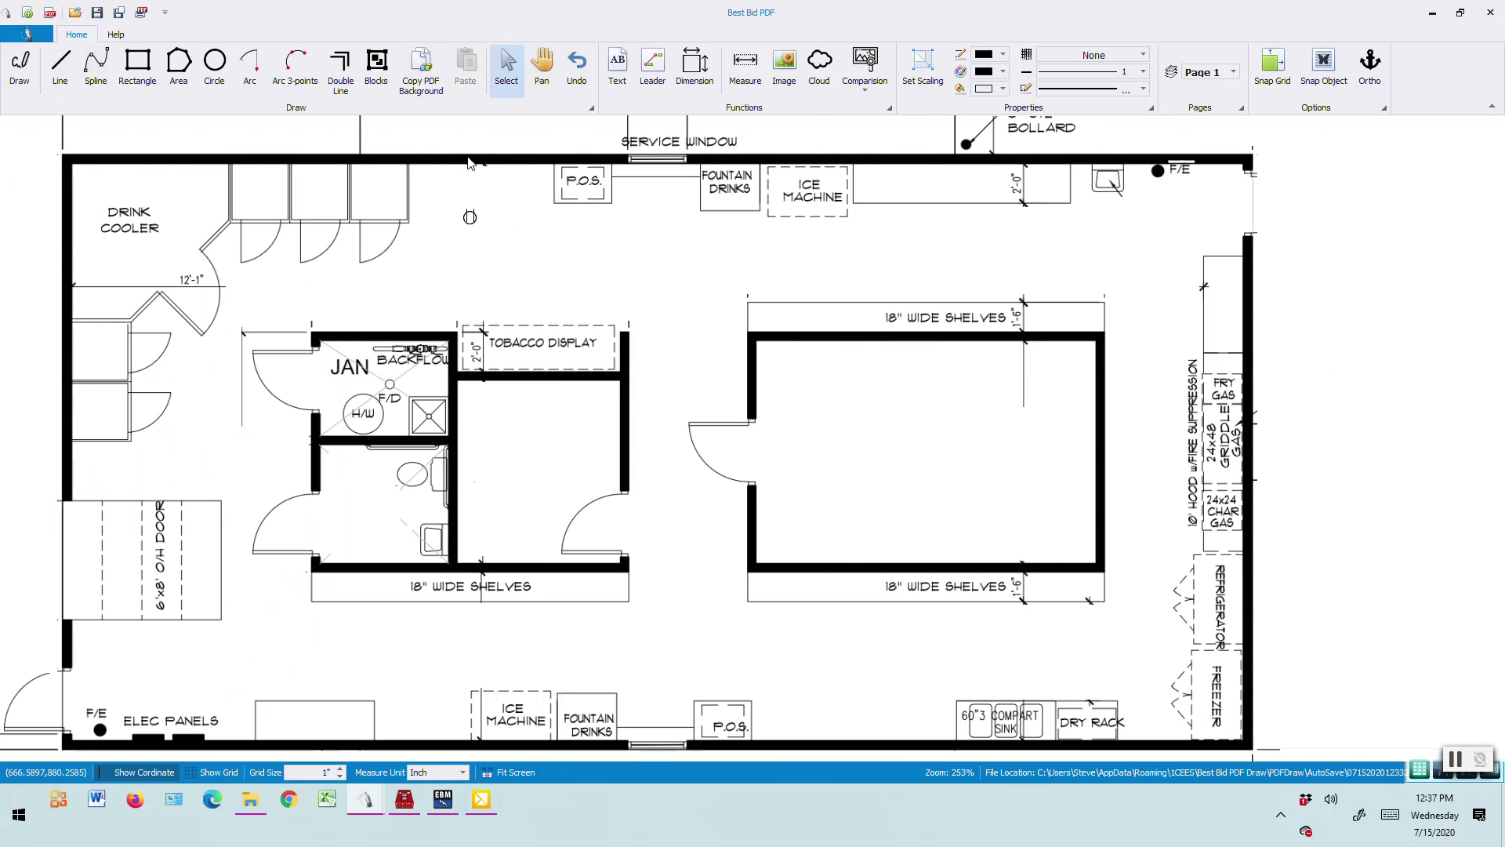
right_click(469, 223)
click(506, 234)
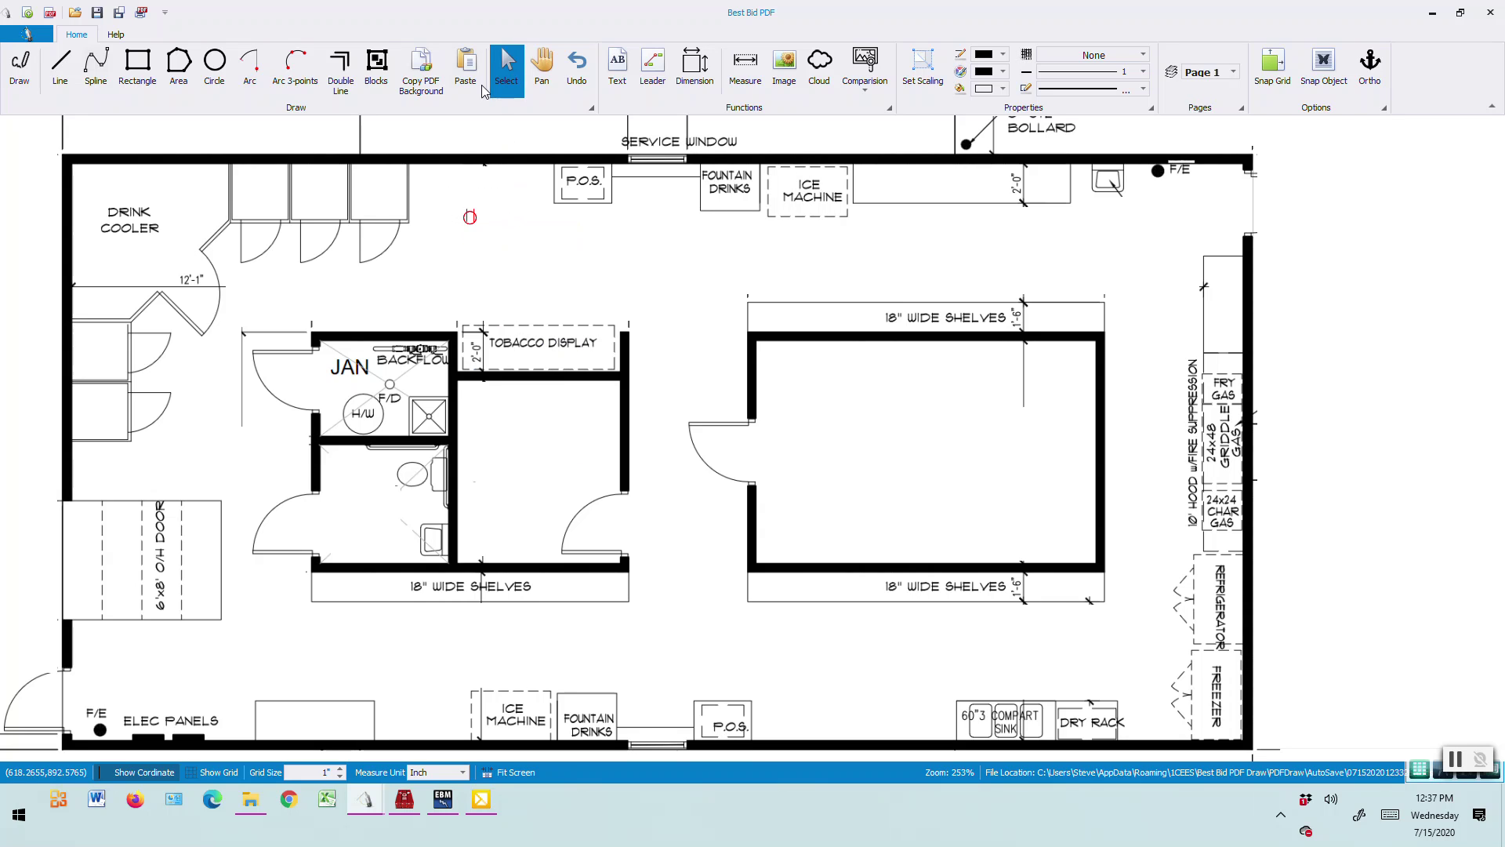
- Paste outlet symbols along the top wall at the three cooler units, the P.O.S., the fountain drinks and the ice machine
click(465, 63)
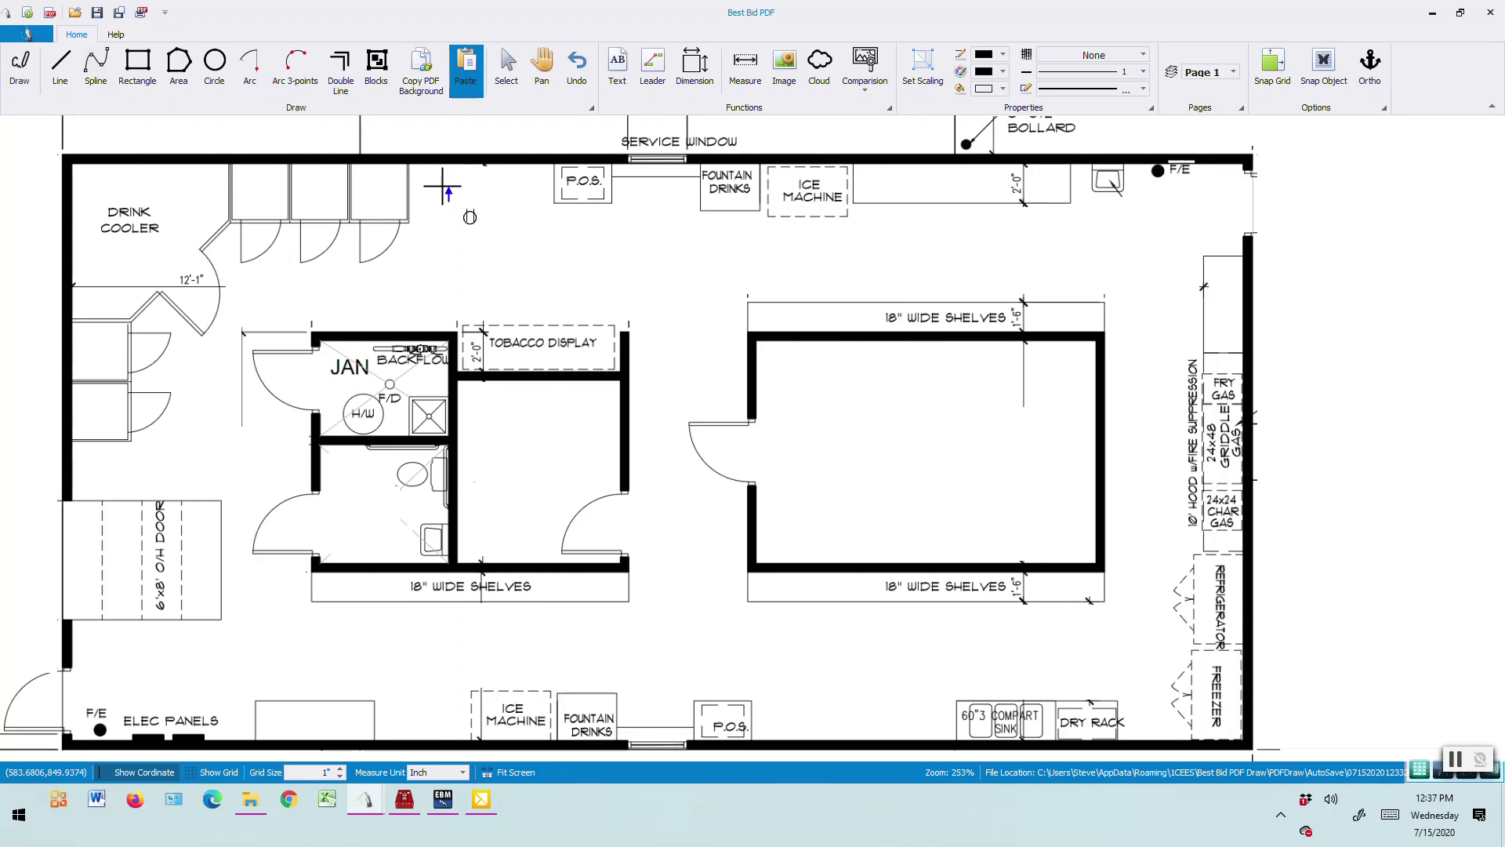
click(382, 168)
click(322, 167)
click(808, 169)
click(735, 170)
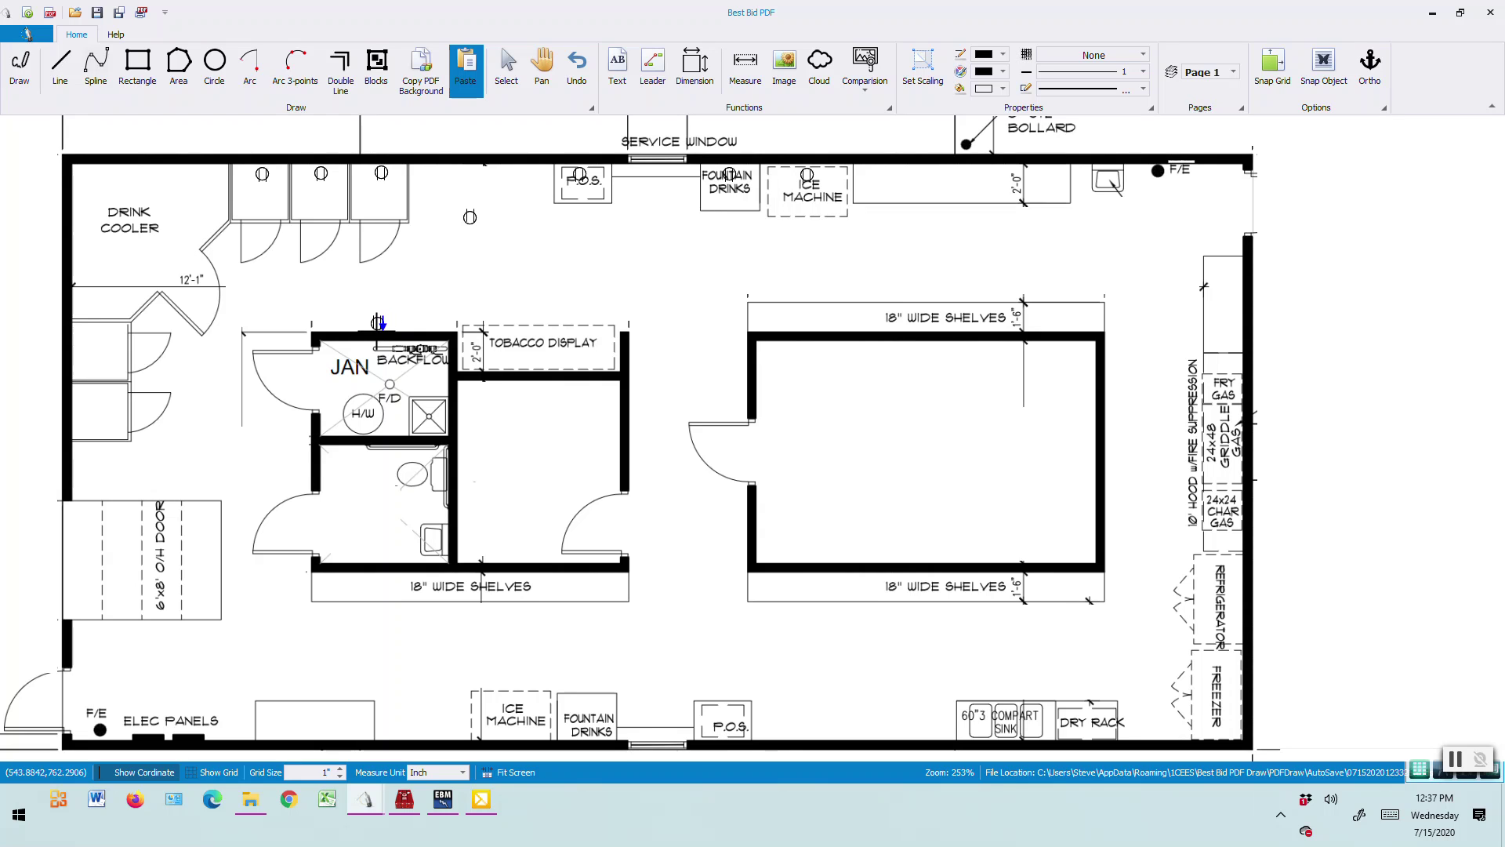
- Paste outlet symbols above the JAN room, outside the office's right wall, and on each of the office's four inner walls
click(632, 419)
click(466, 464)
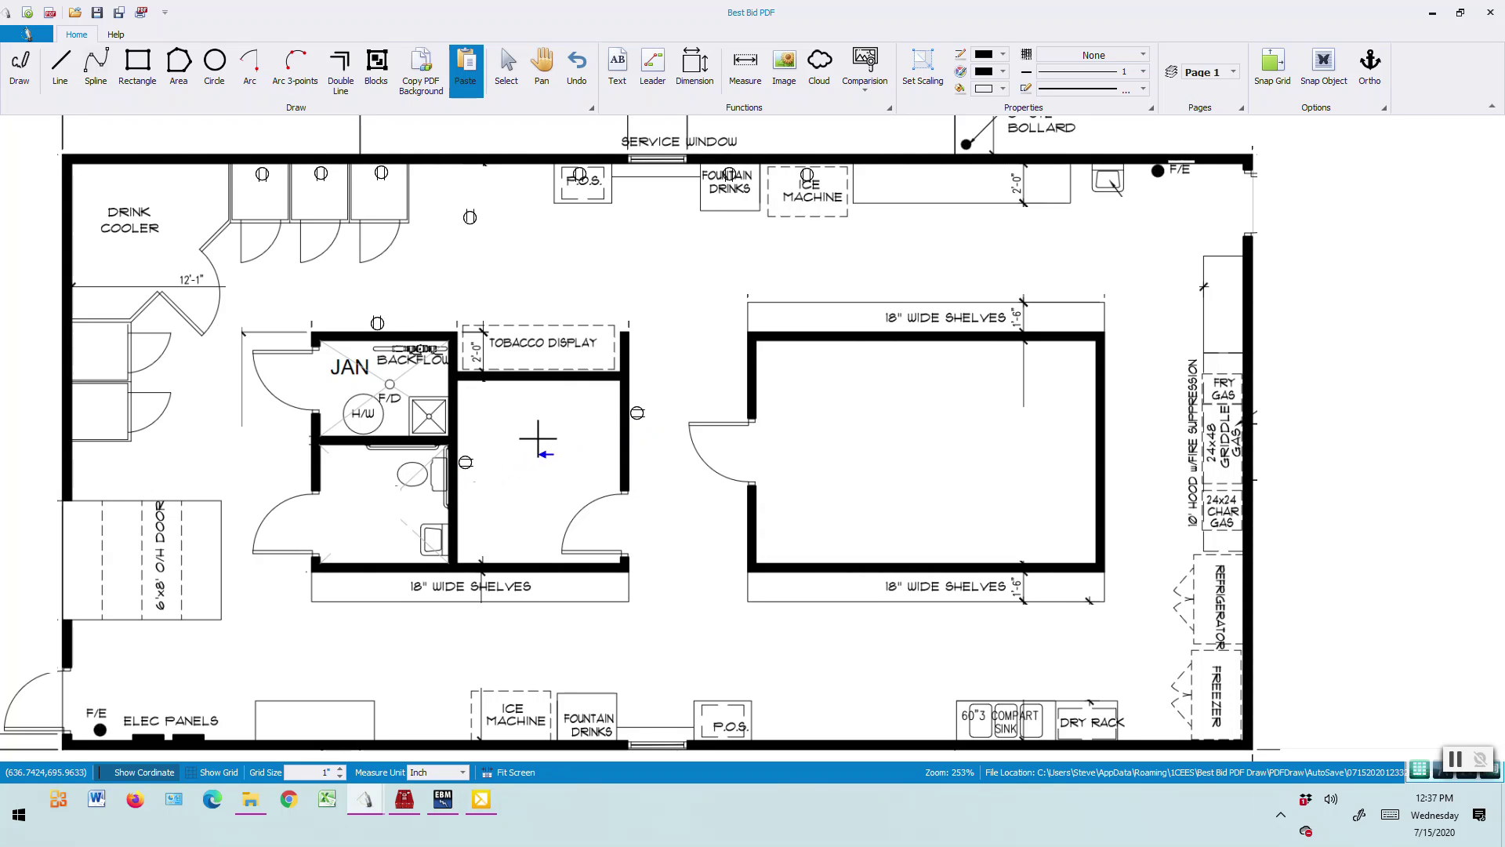
click(538, 388)
click(513, 555)
click(615, 444)
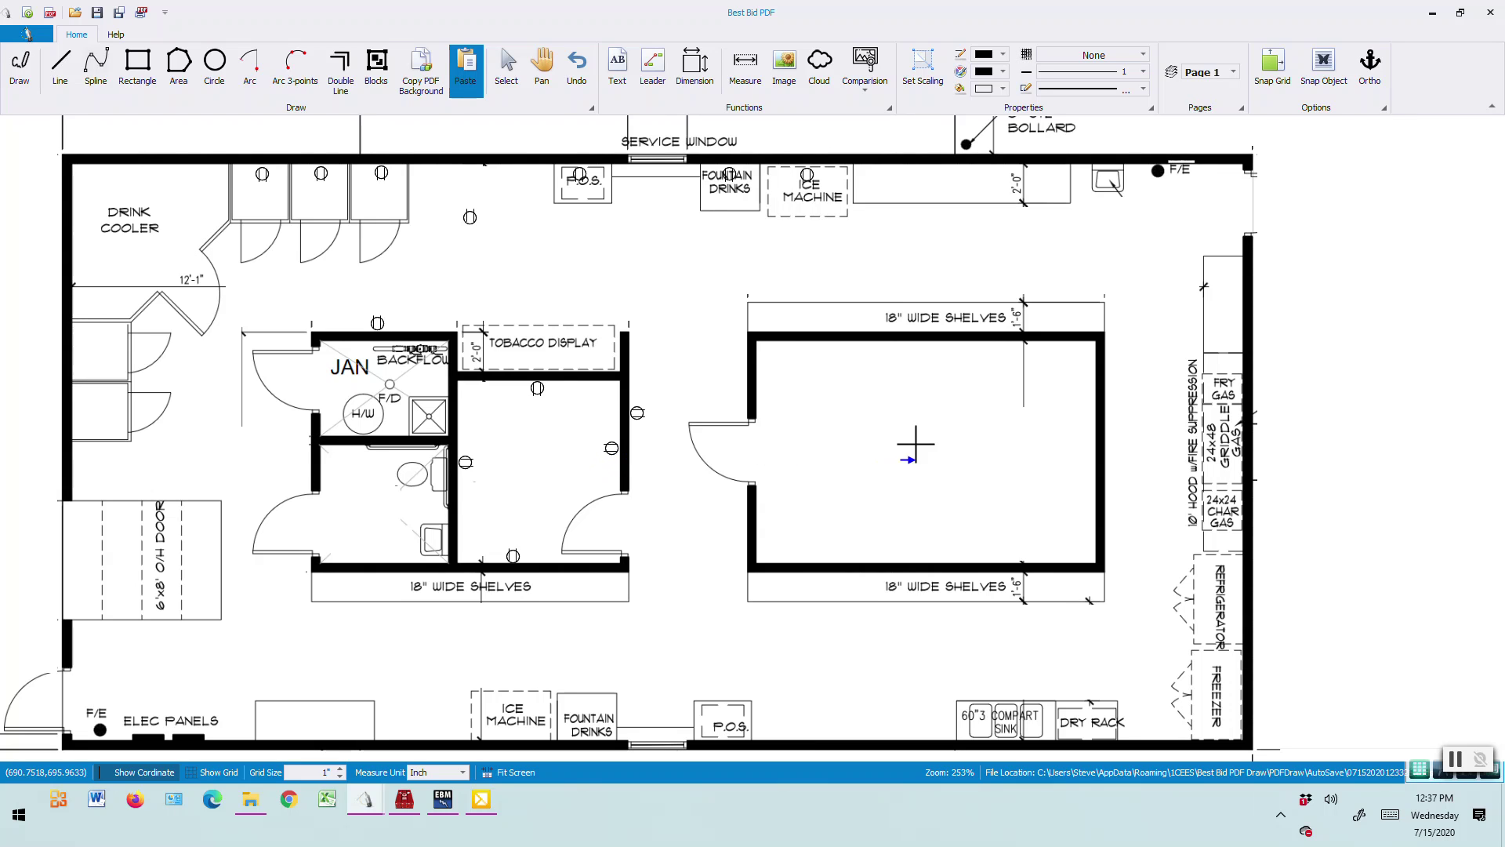
- Paste outlet symbols on the storage room's four inner walls and two on the counter right of the upper ice machine
click(1094, 432)
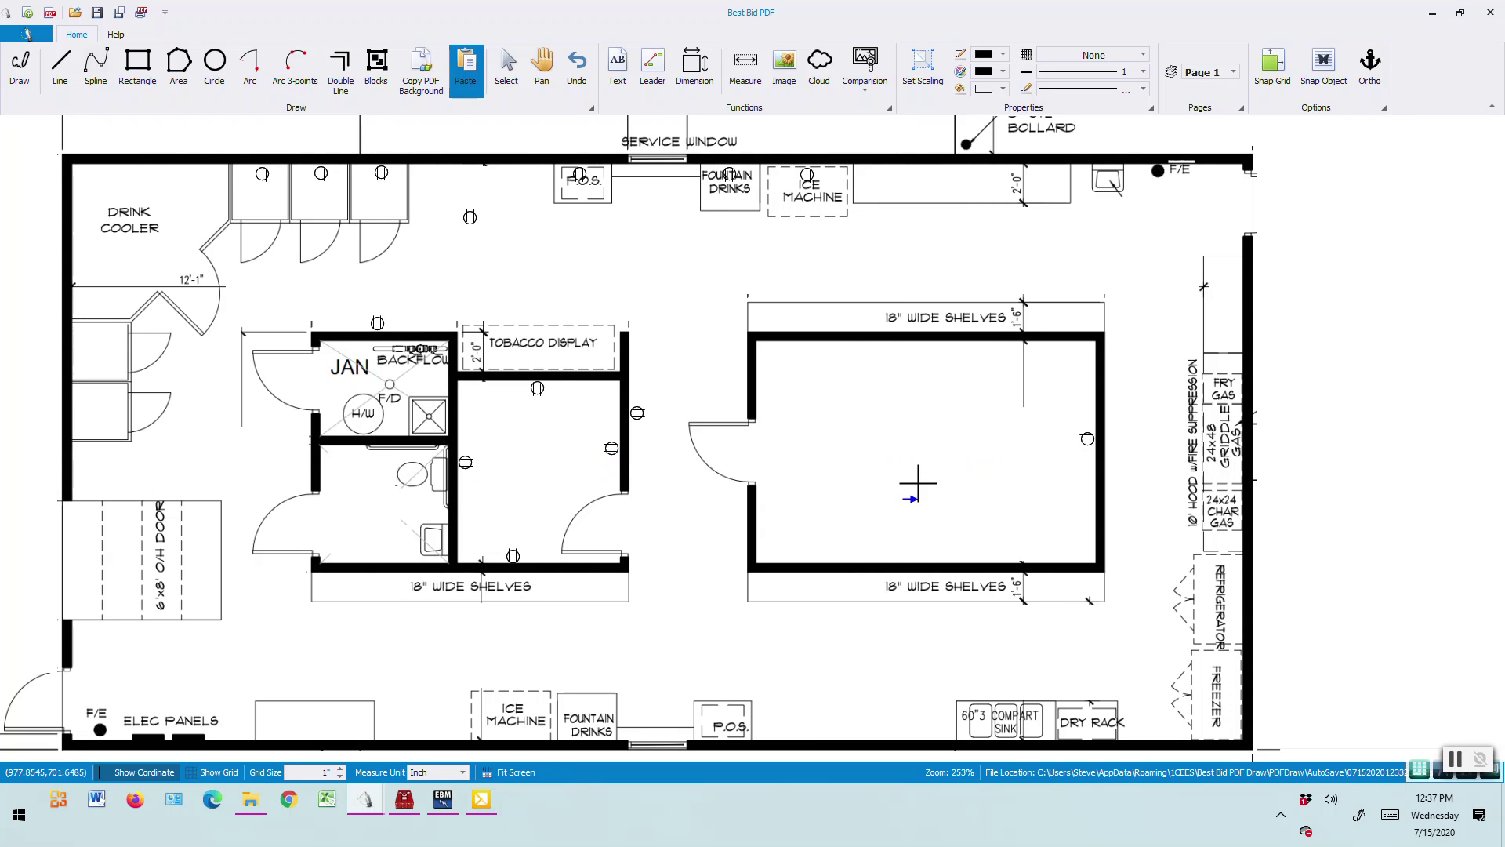
click(924, 555)
click(904, 349)
click(758, 400)
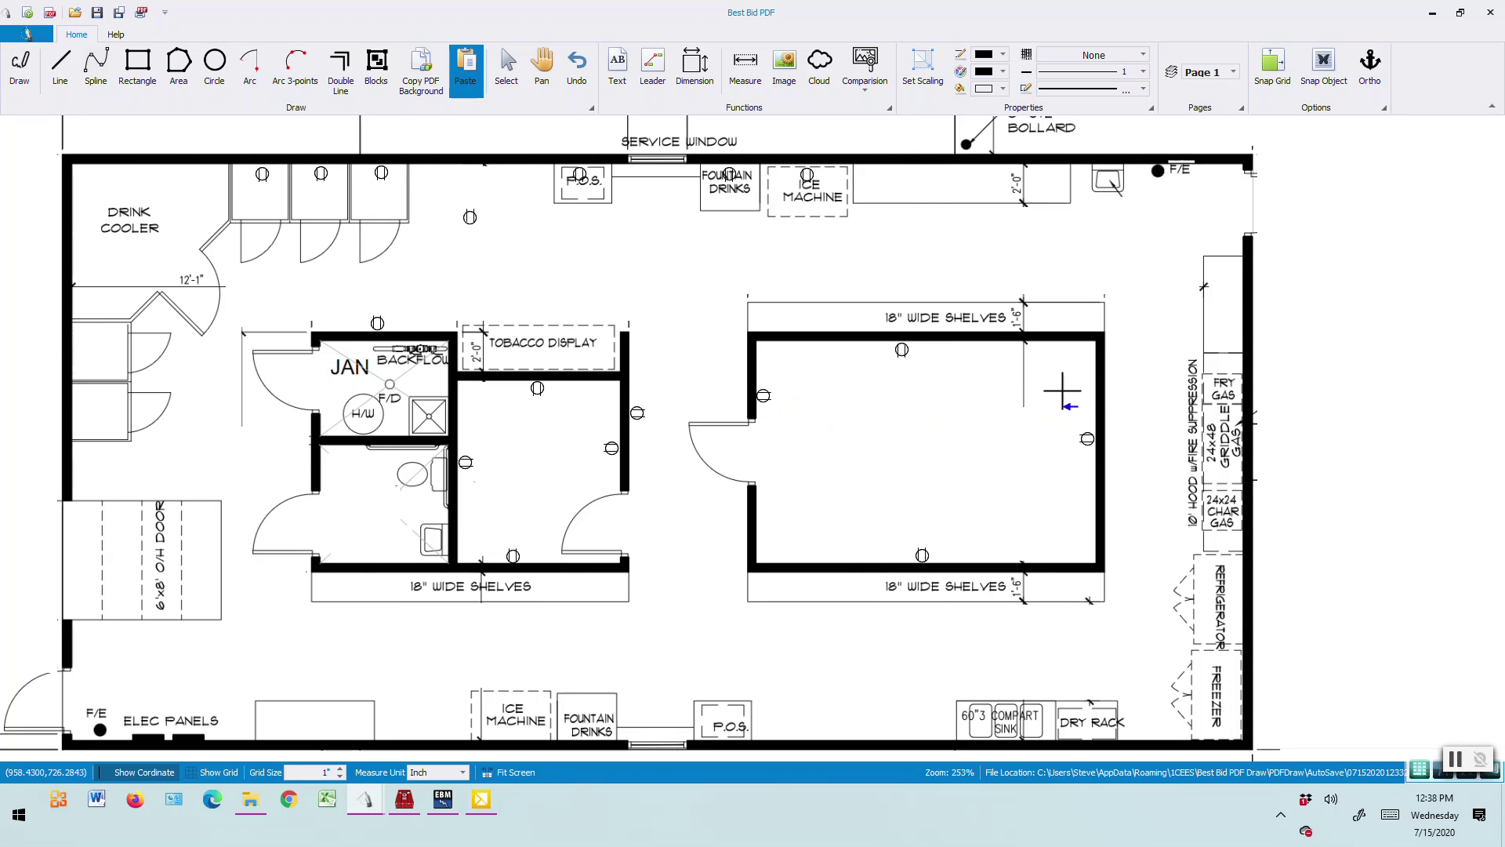
click(878, 168)
key(Escape)
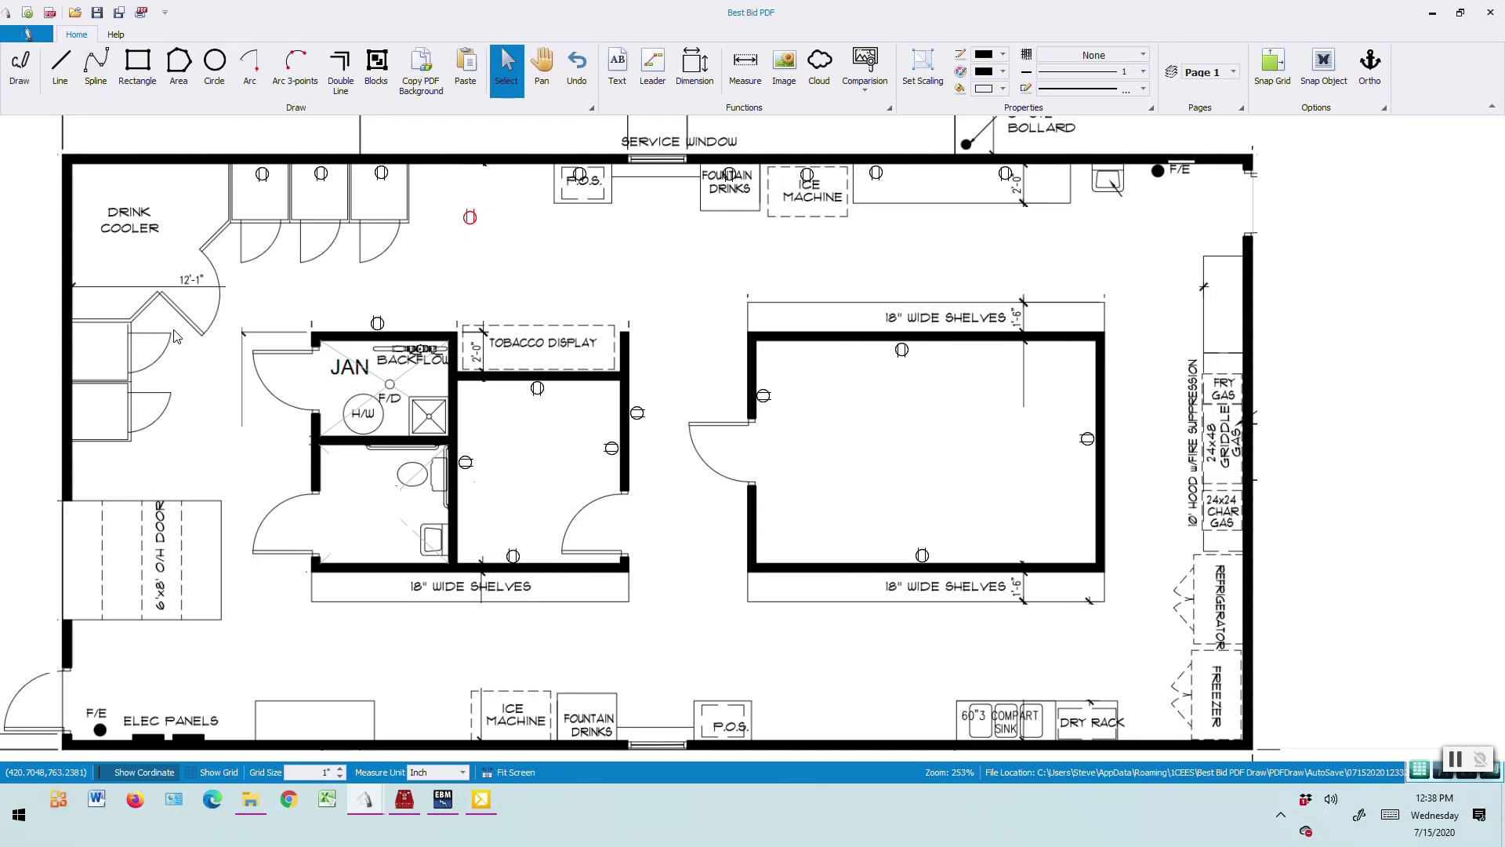
- Paste outlet symbols on the two left-wall cooler units and along the bottom wall at the counter, ice machine, fountain drinks and P.O.S
click(464, 82)
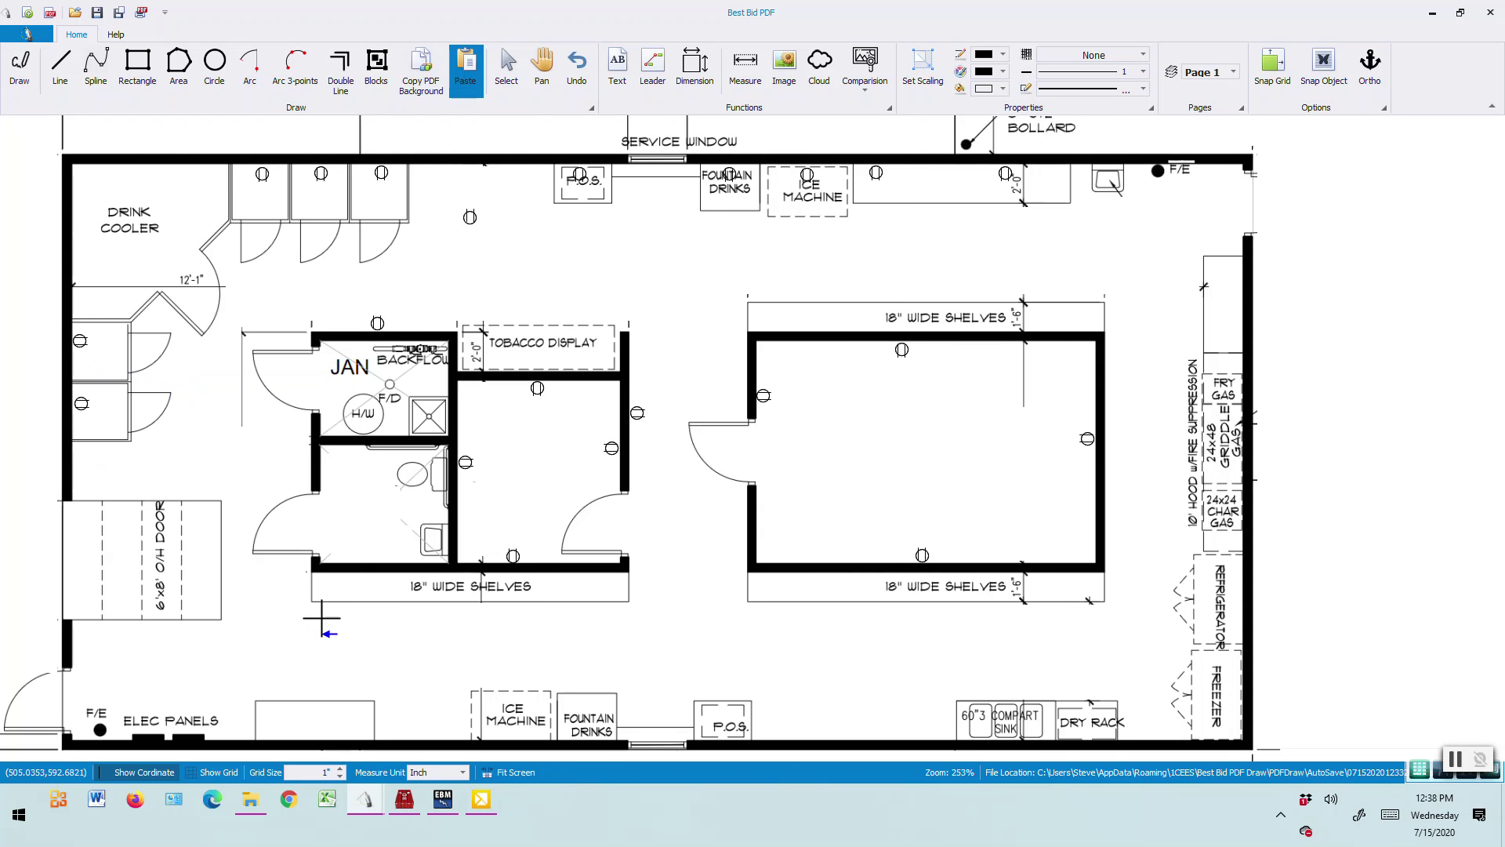
click(274, 733)
click(354, 733)
click(518, 732)
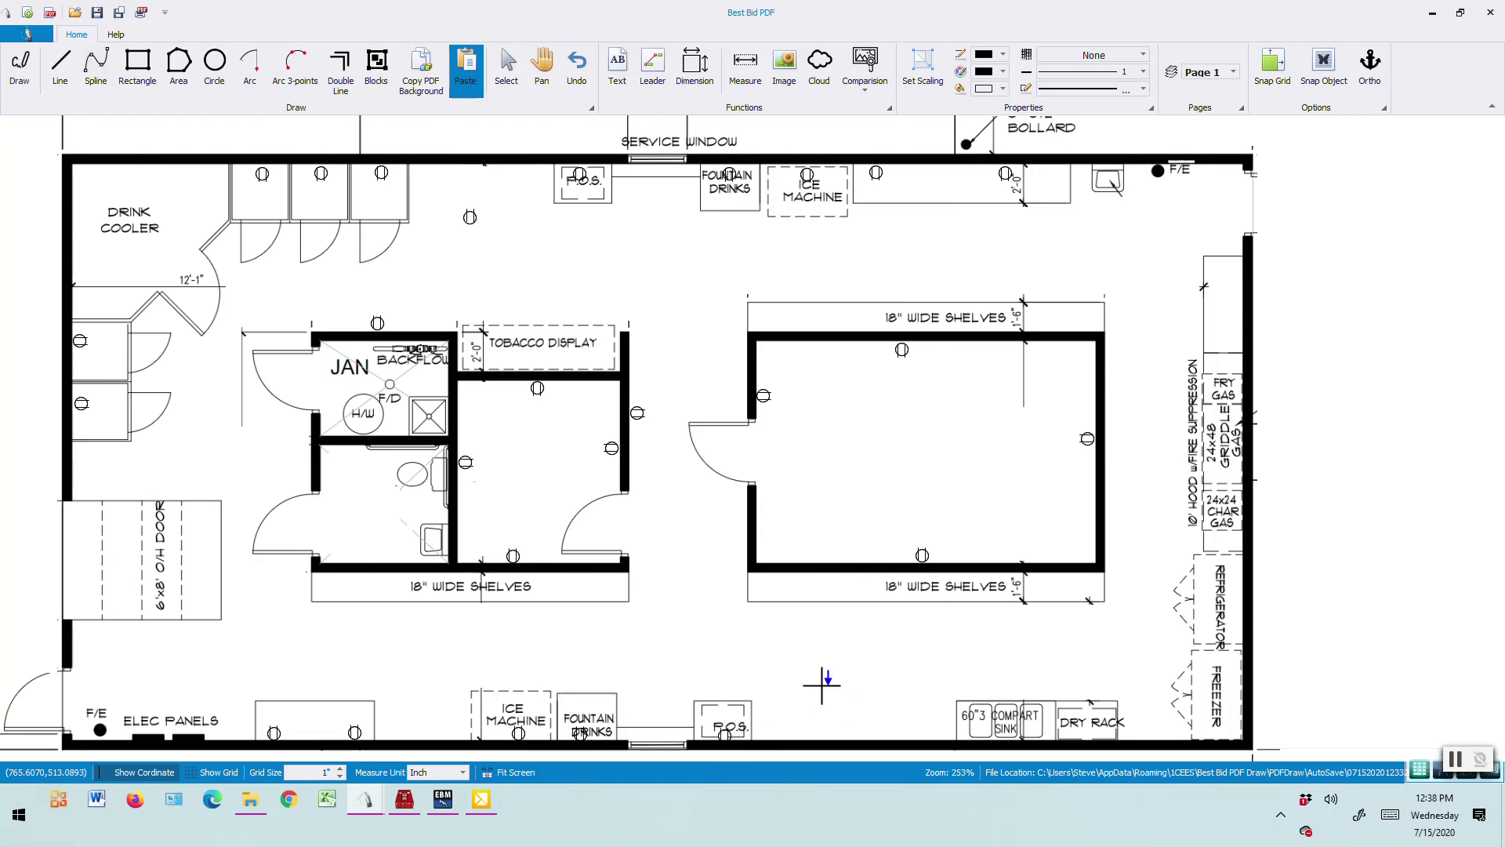
- Finish pasting and delete the original outlet symbol in the open area above the tobacco display
key(Escape)
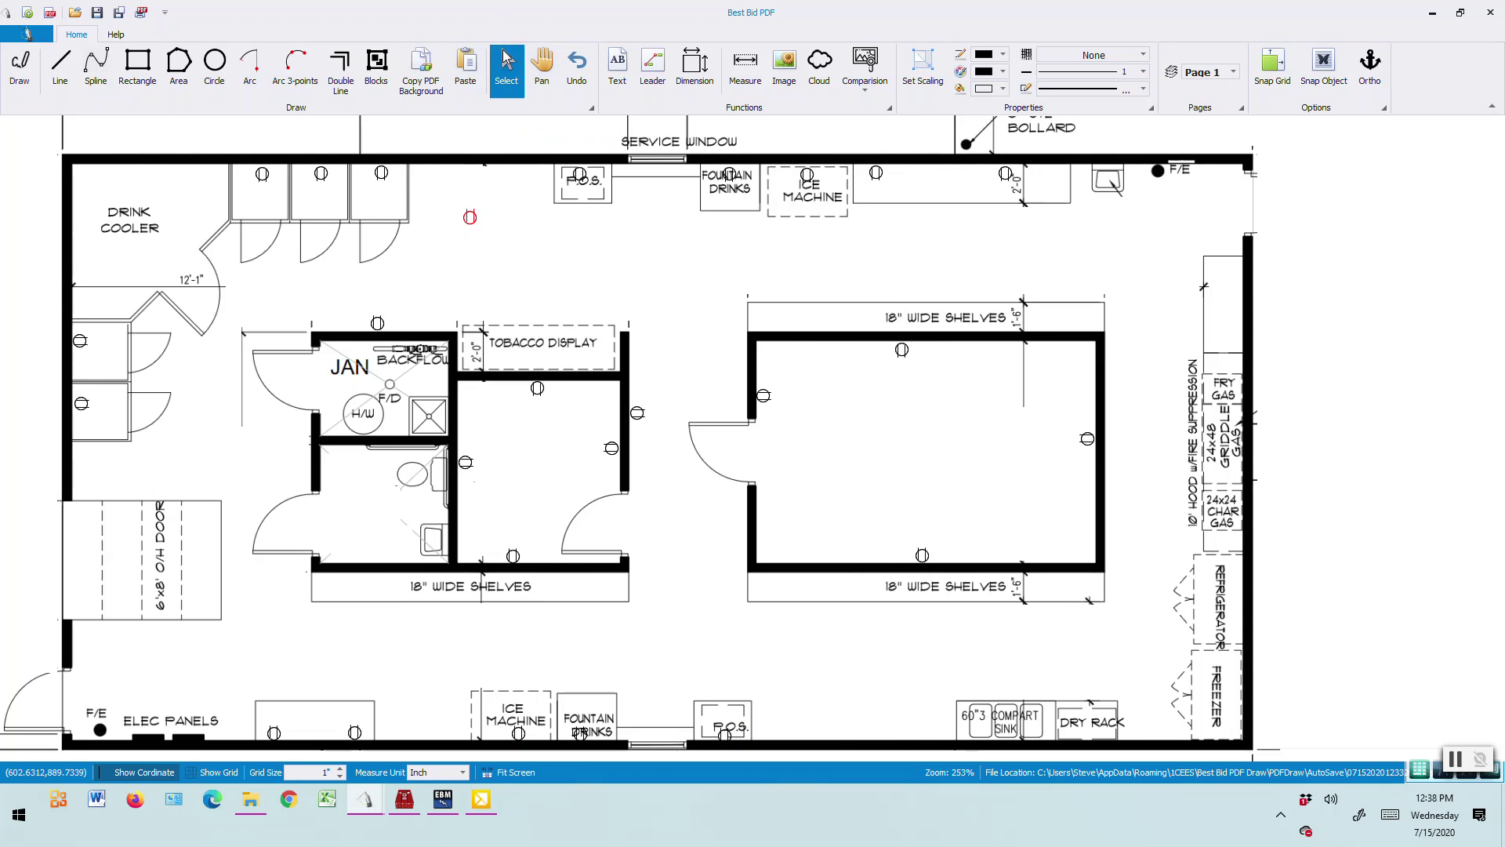
right_click(484, 228)
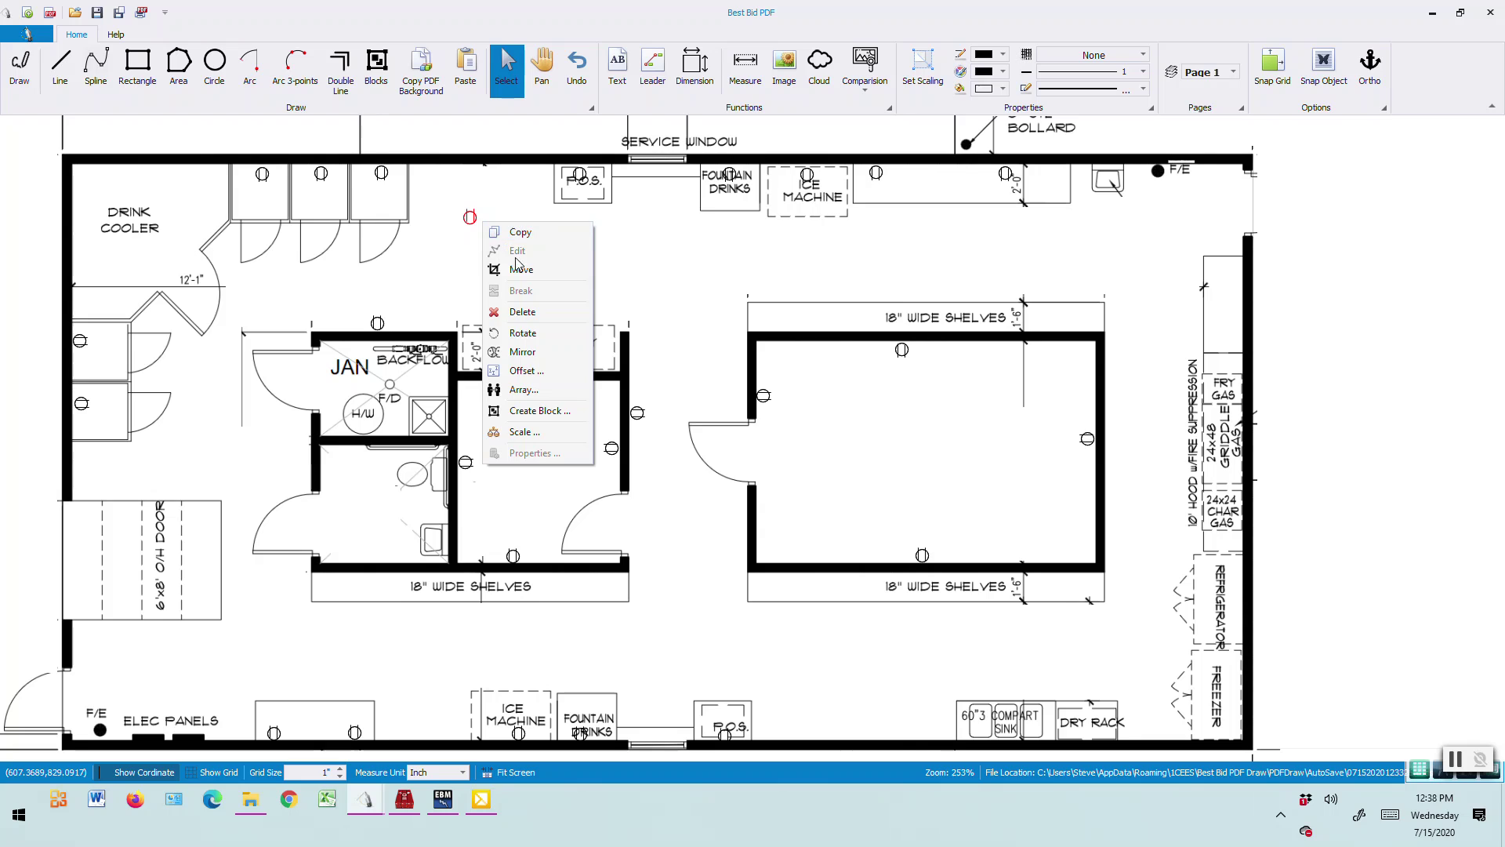
click(522, 309)
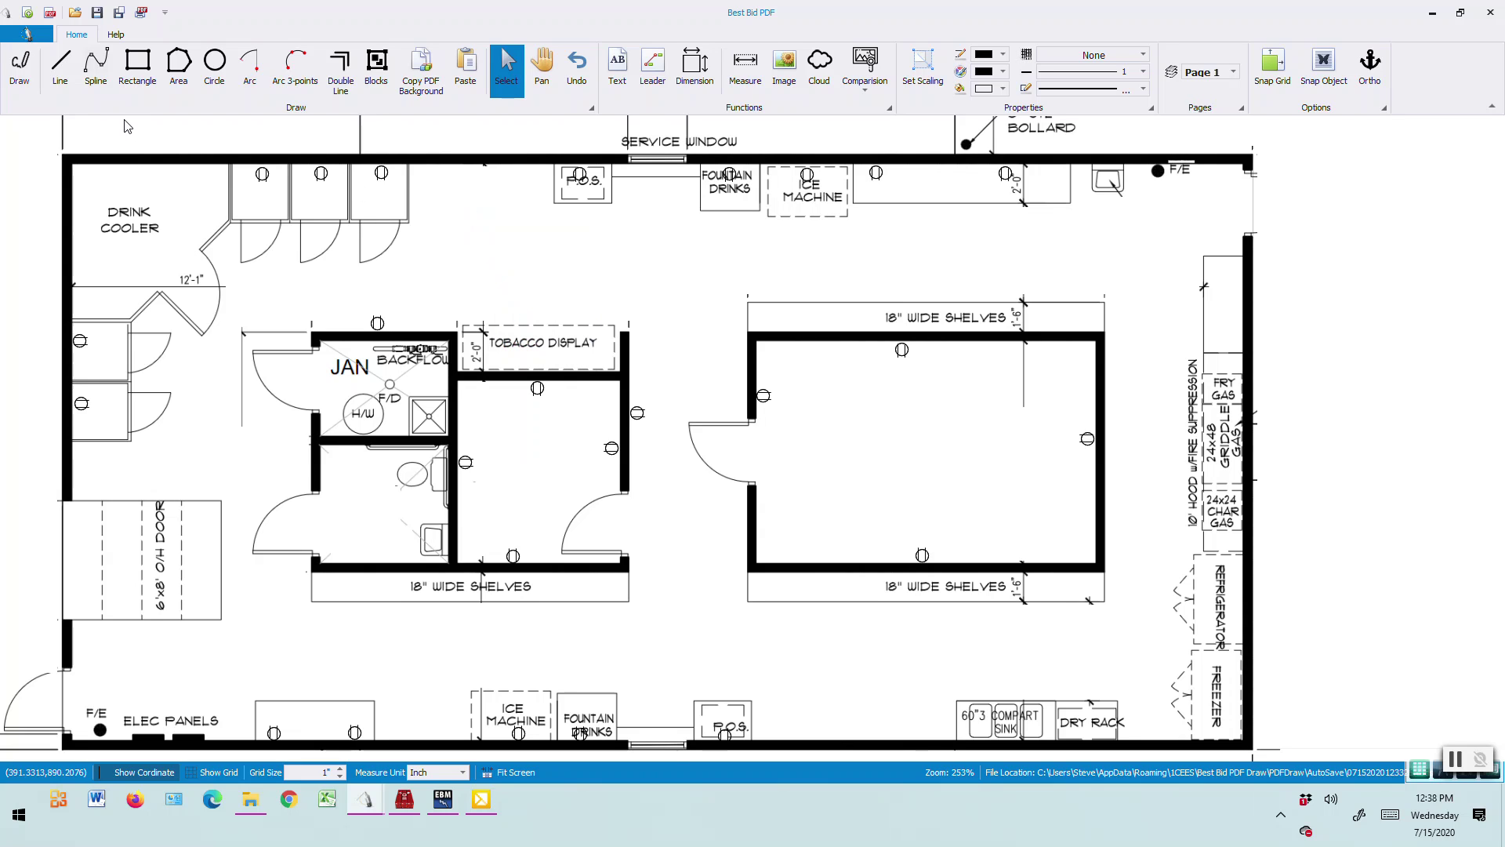
- Draw orthogonal wiring lines from the office's top outlet to the one outside its right wall and on to the right inner-wall outlet
click(60, 66)
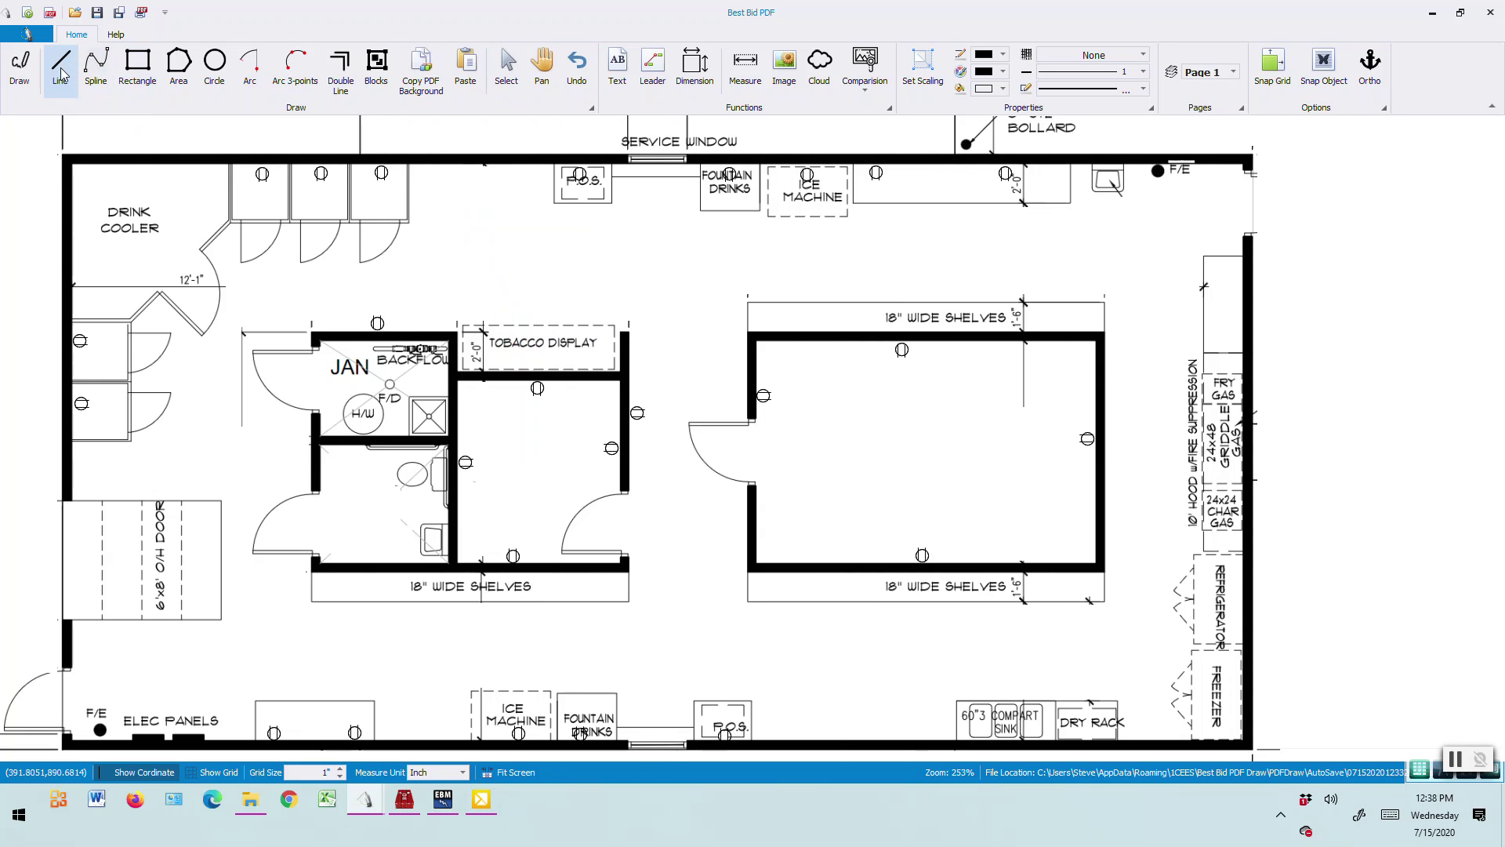
click(538, 387)
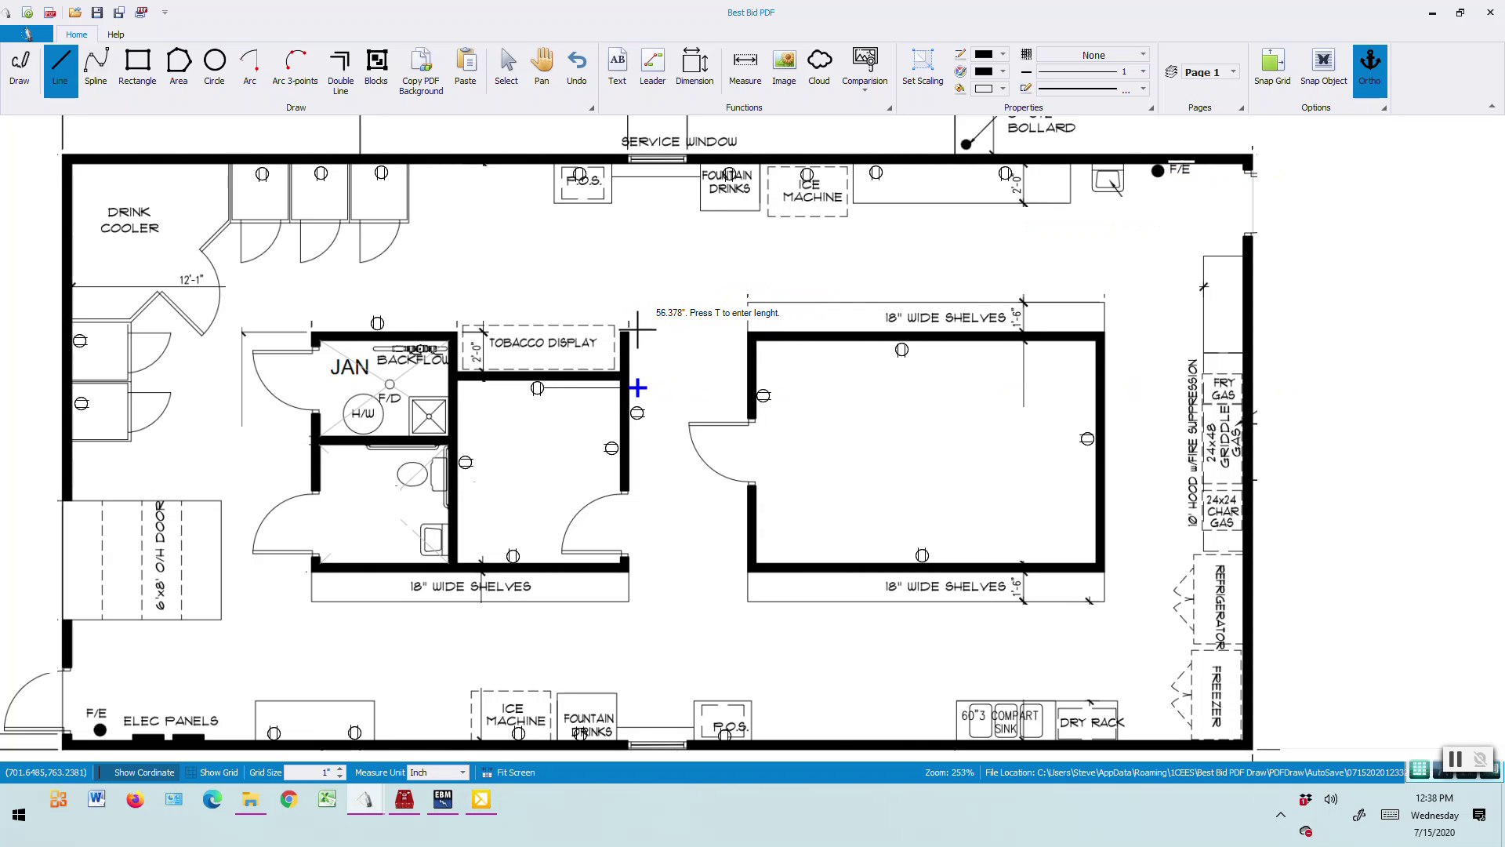
click(636, 401)
click(638, 413)
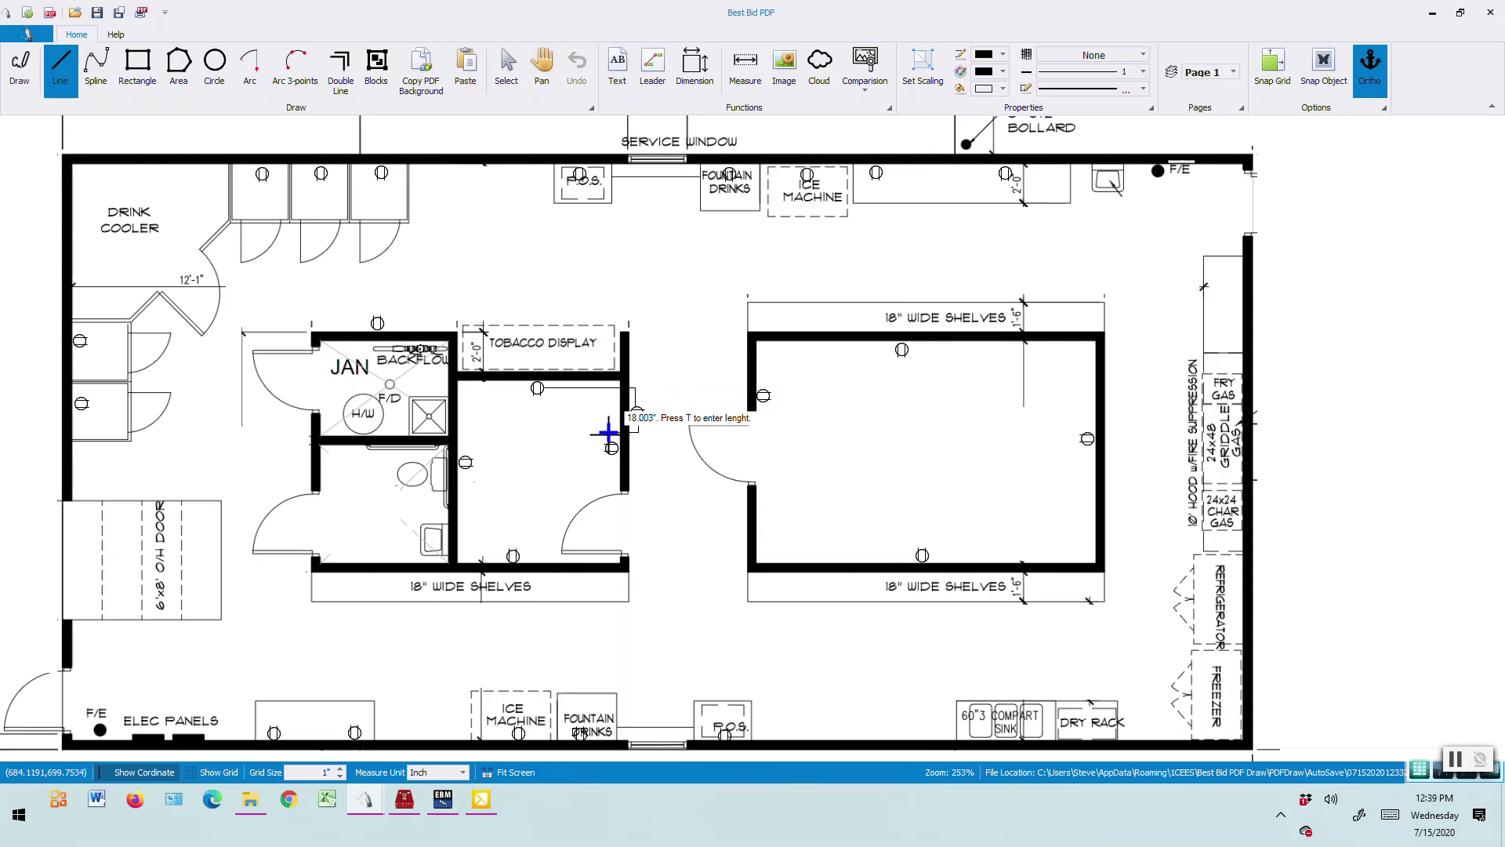
click(610, 432)
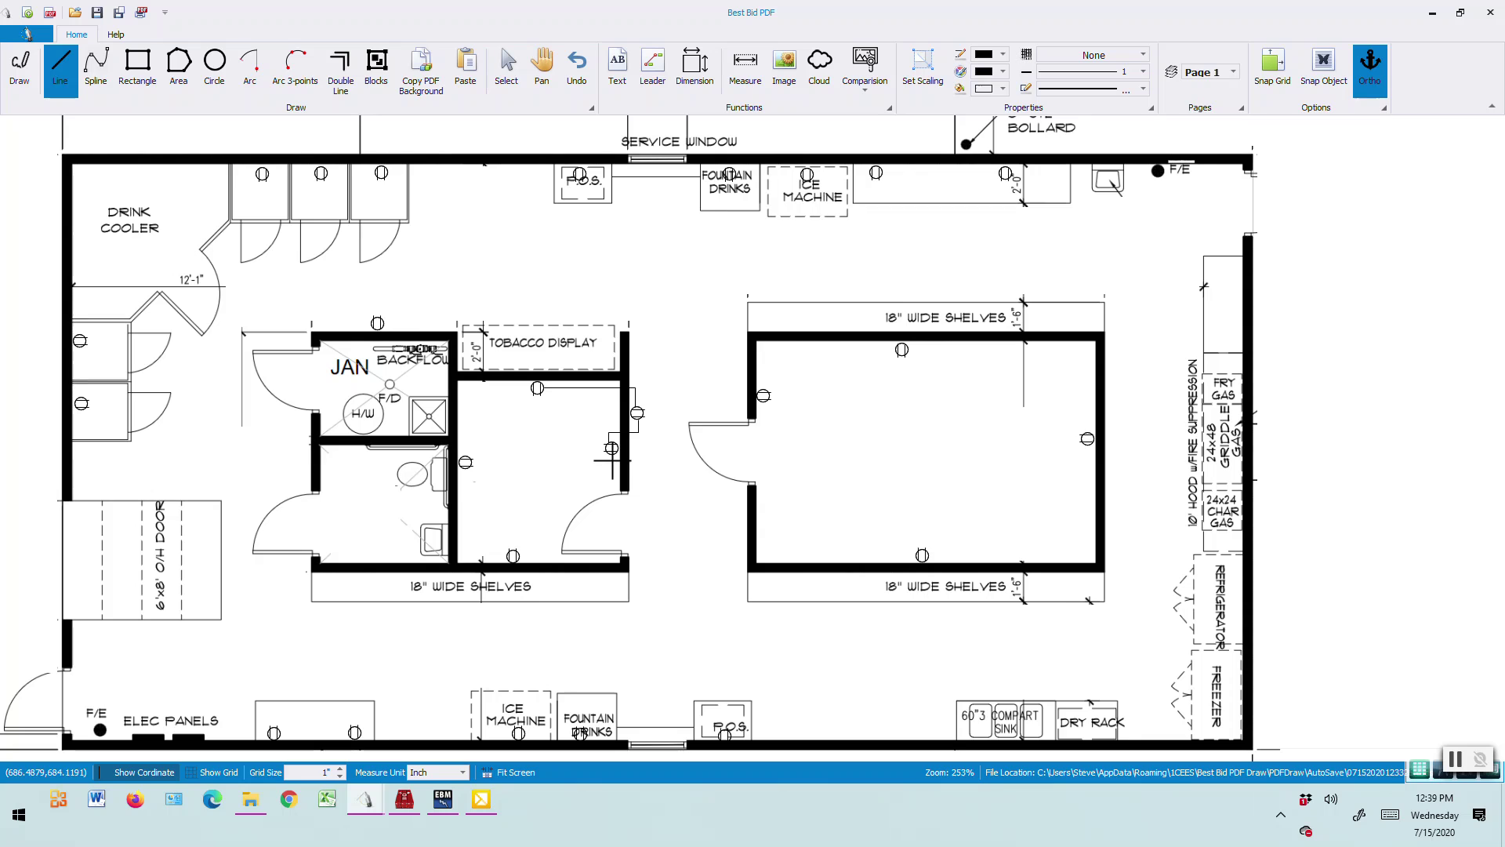
click(612, 448)
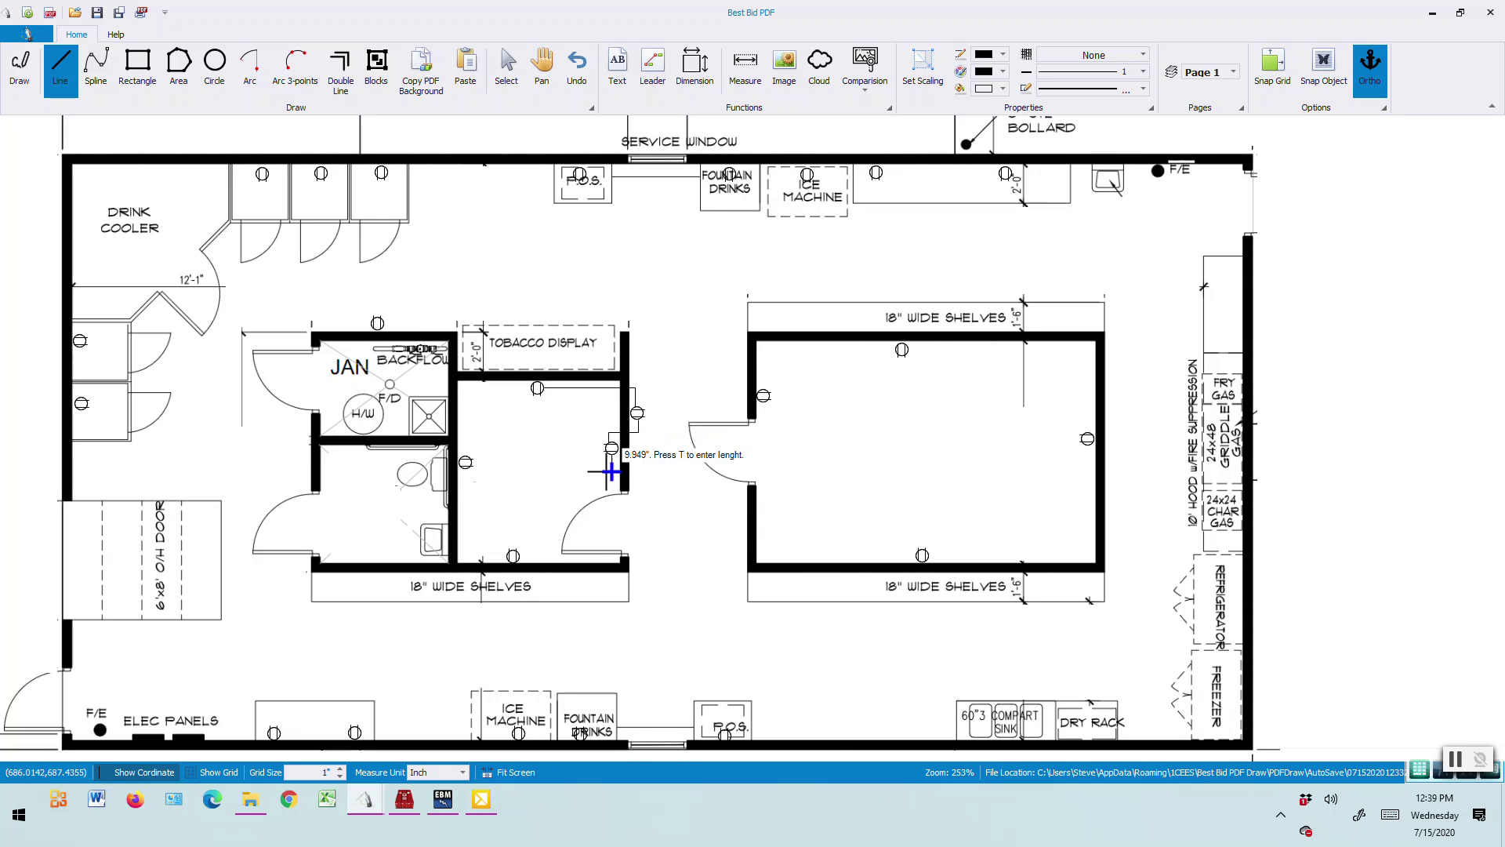
- Continue the orthogonal wiring from the office's right inner-wall outlet past the bottom-wall outlet and up to the left-wall outlet
click(611, 559)
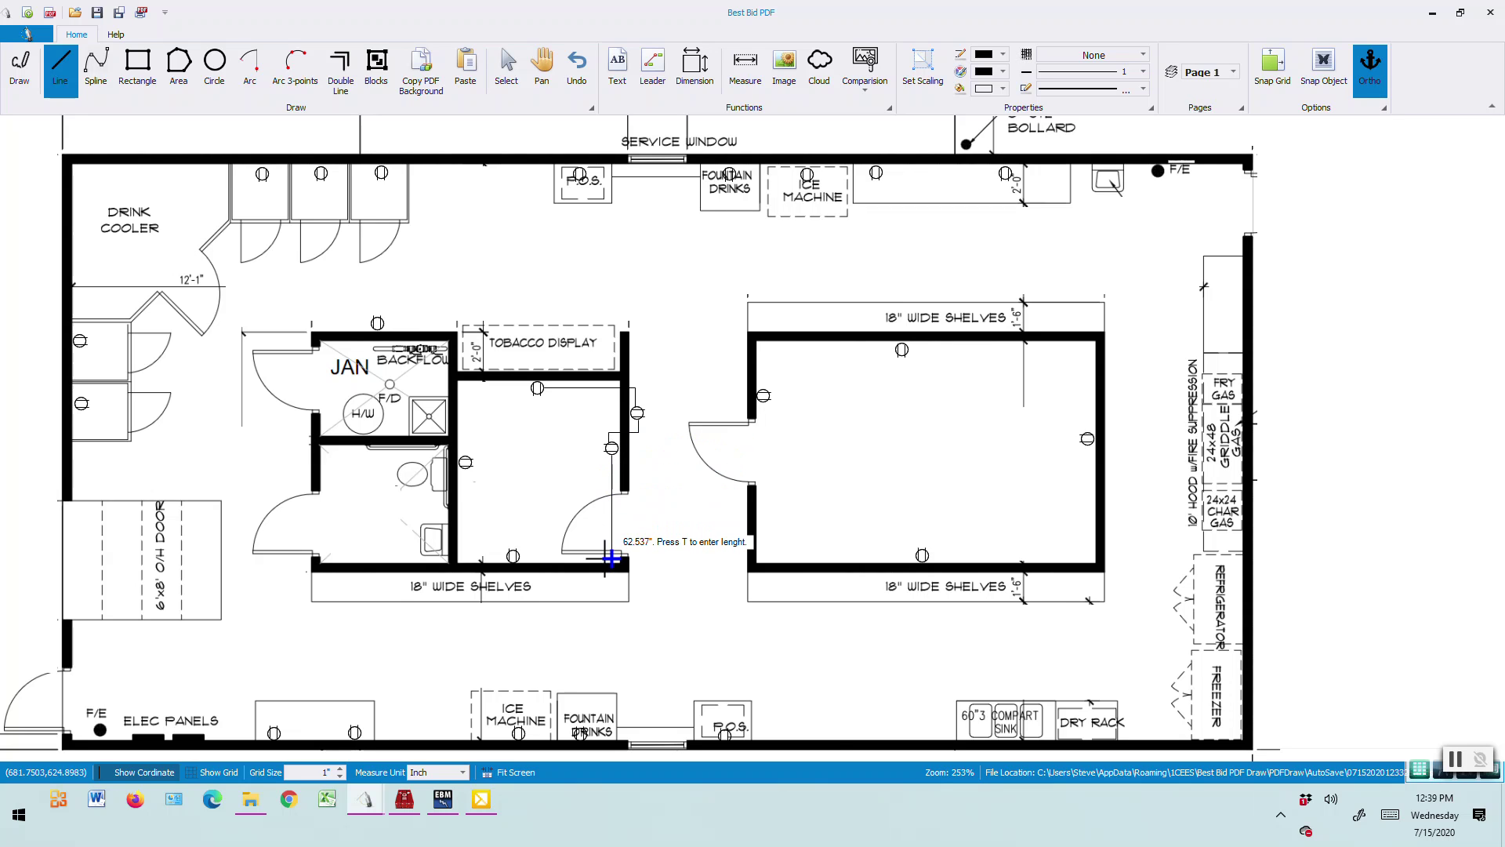
click(520, 556)
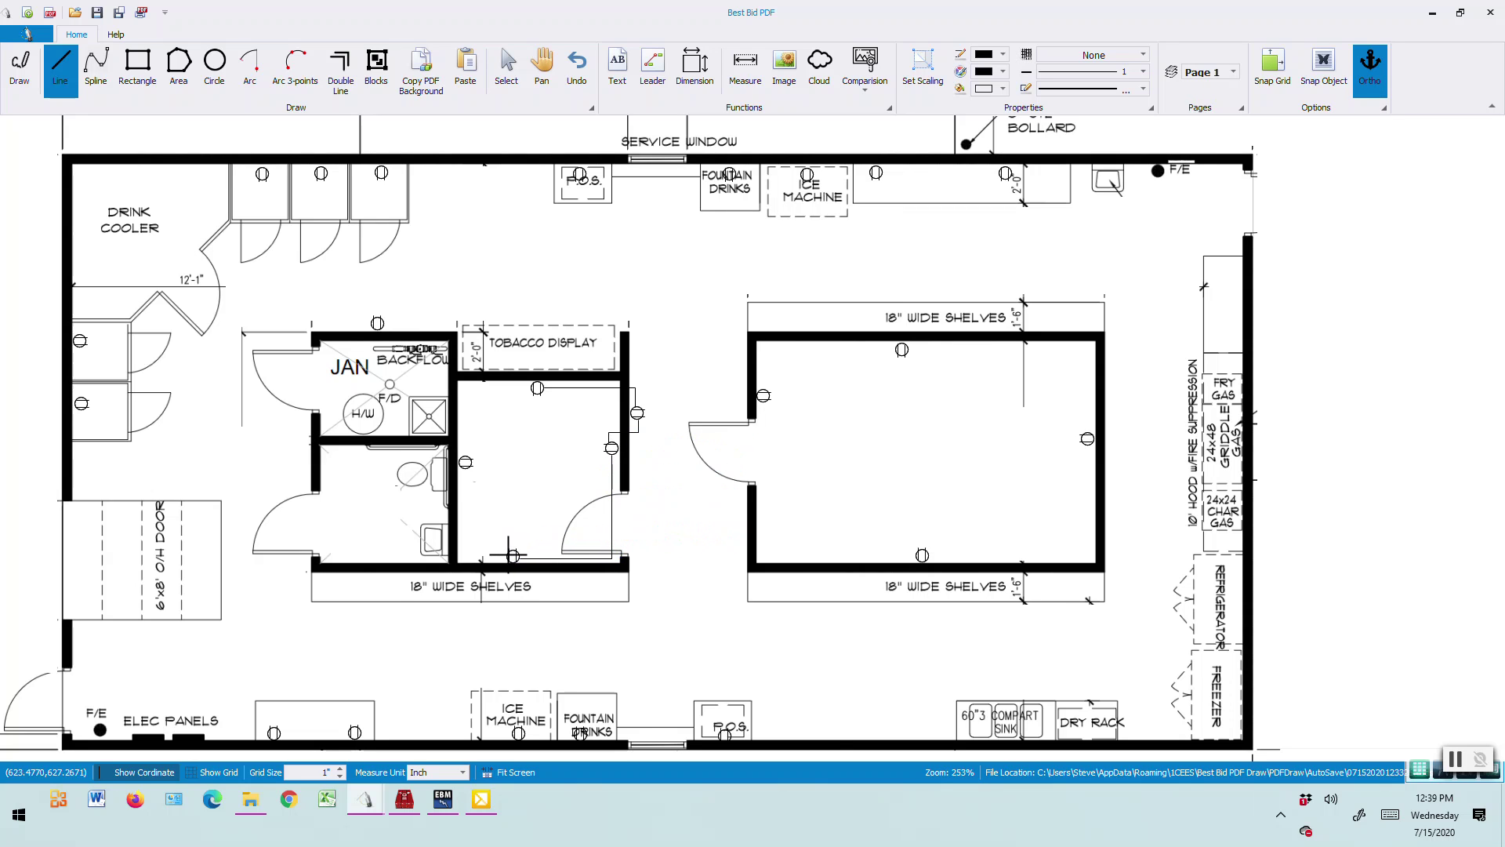
click(463, 558)
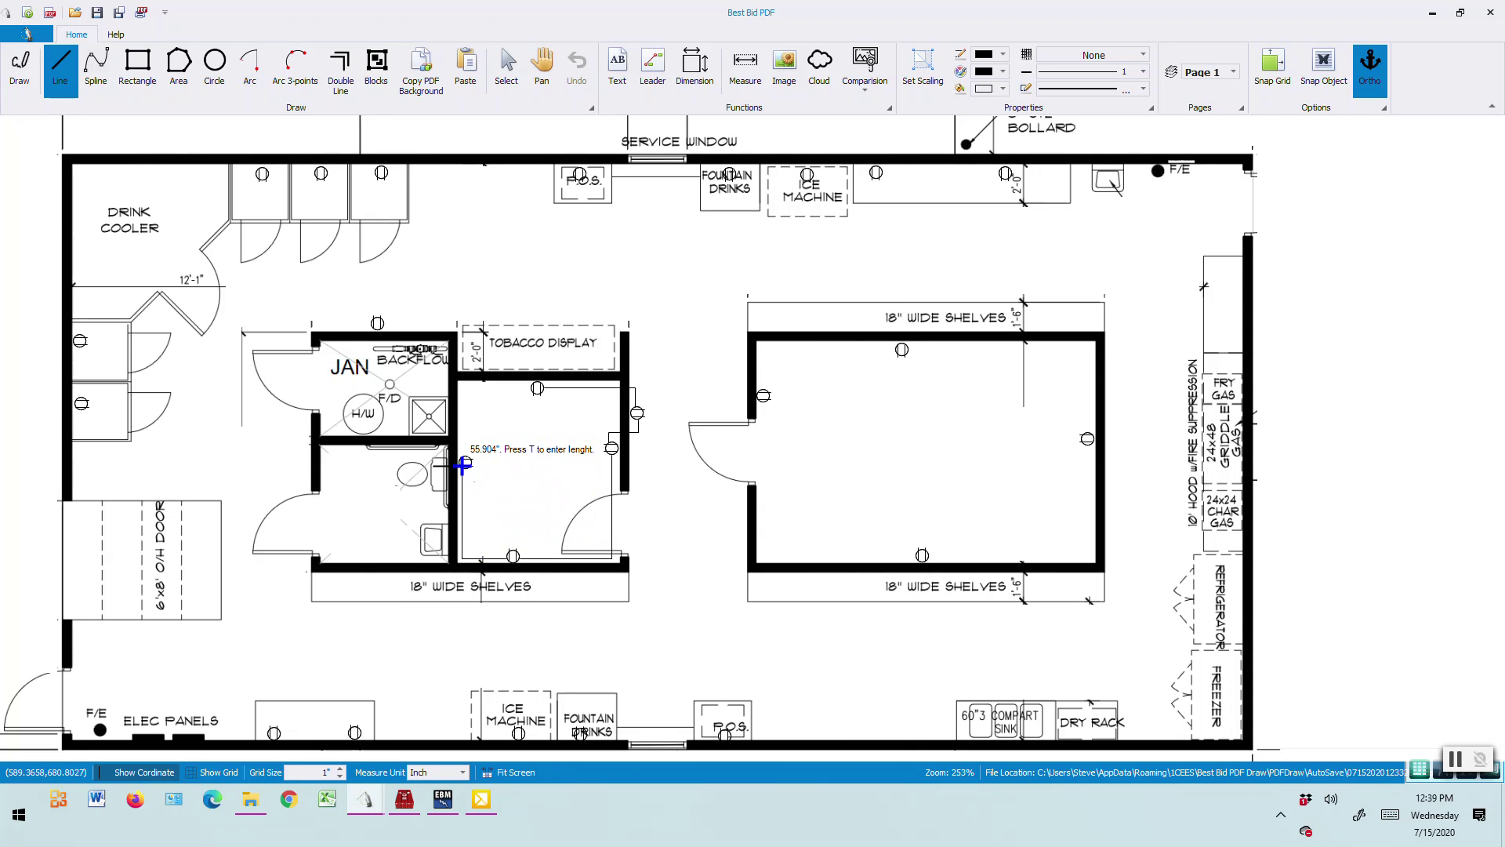
click(462, 470)
right_click(462, 470)
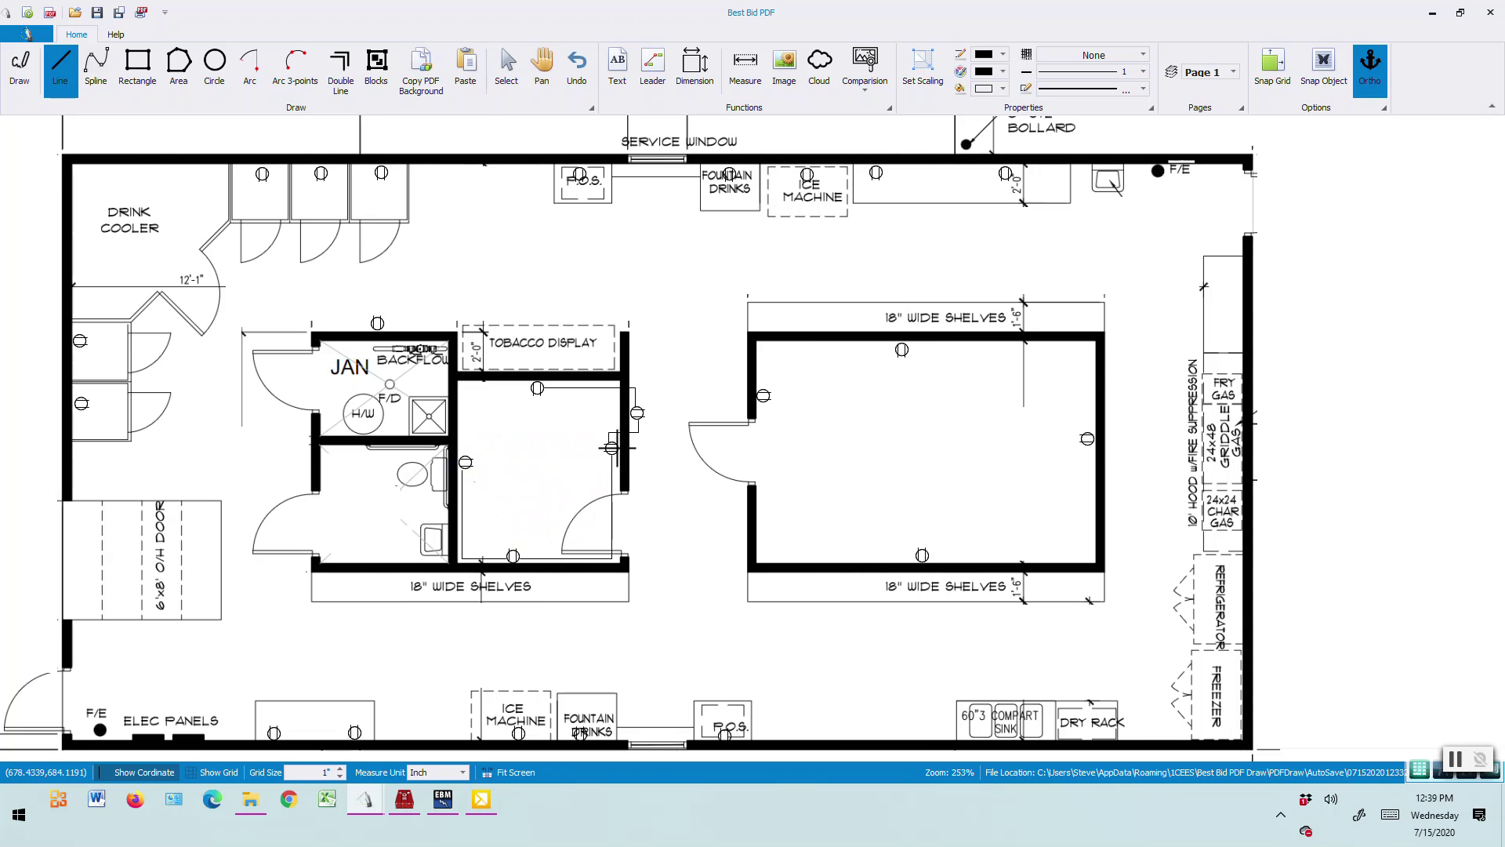
- Draw spline wiring in the storage room from the left-wall outlet through the top and right outlets to the bottom-wall outlet
click(63, 69)
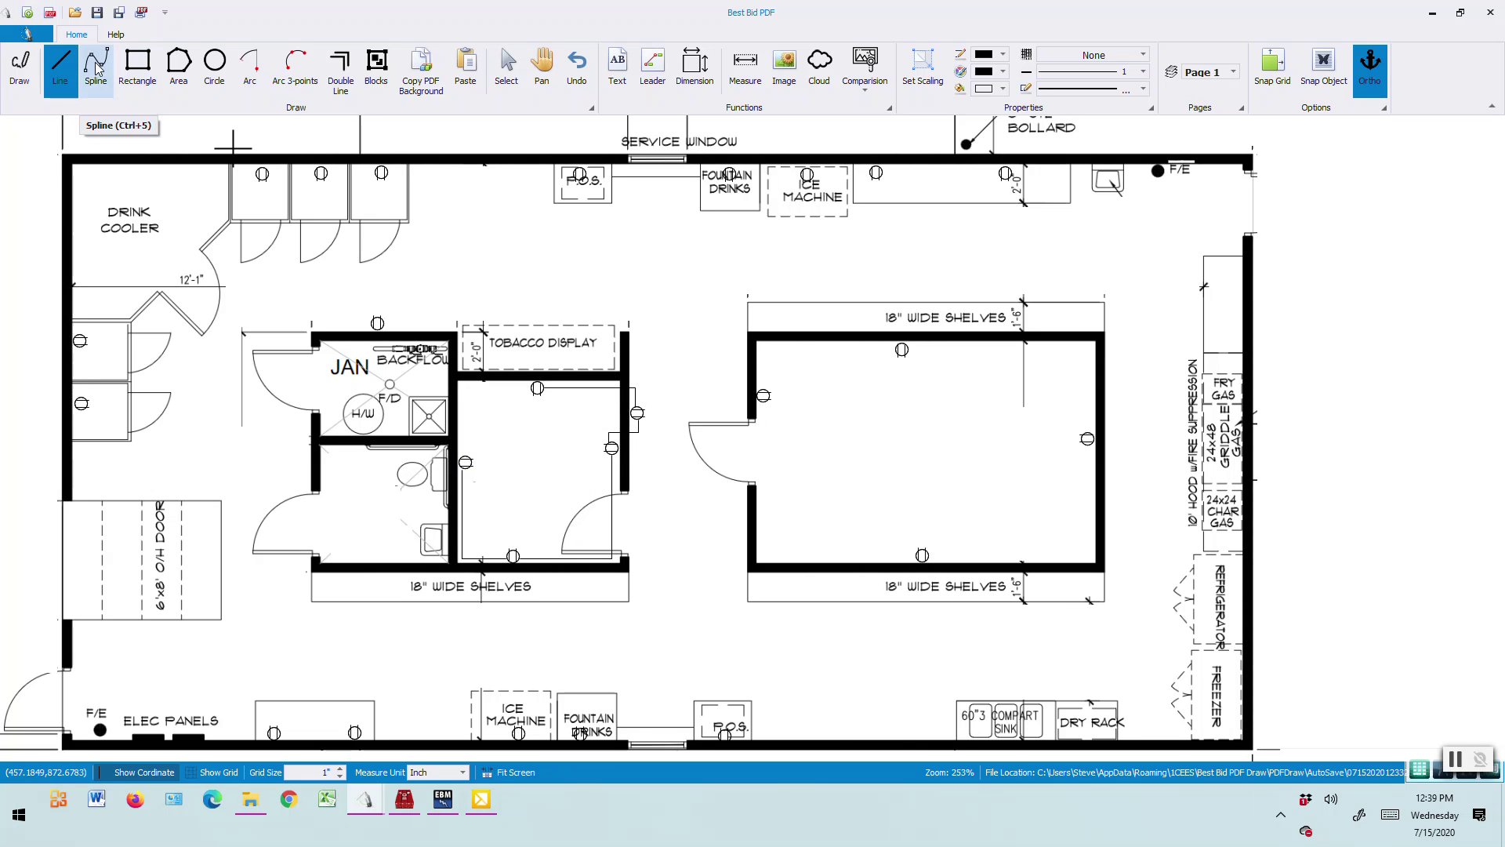
click(763, 390)
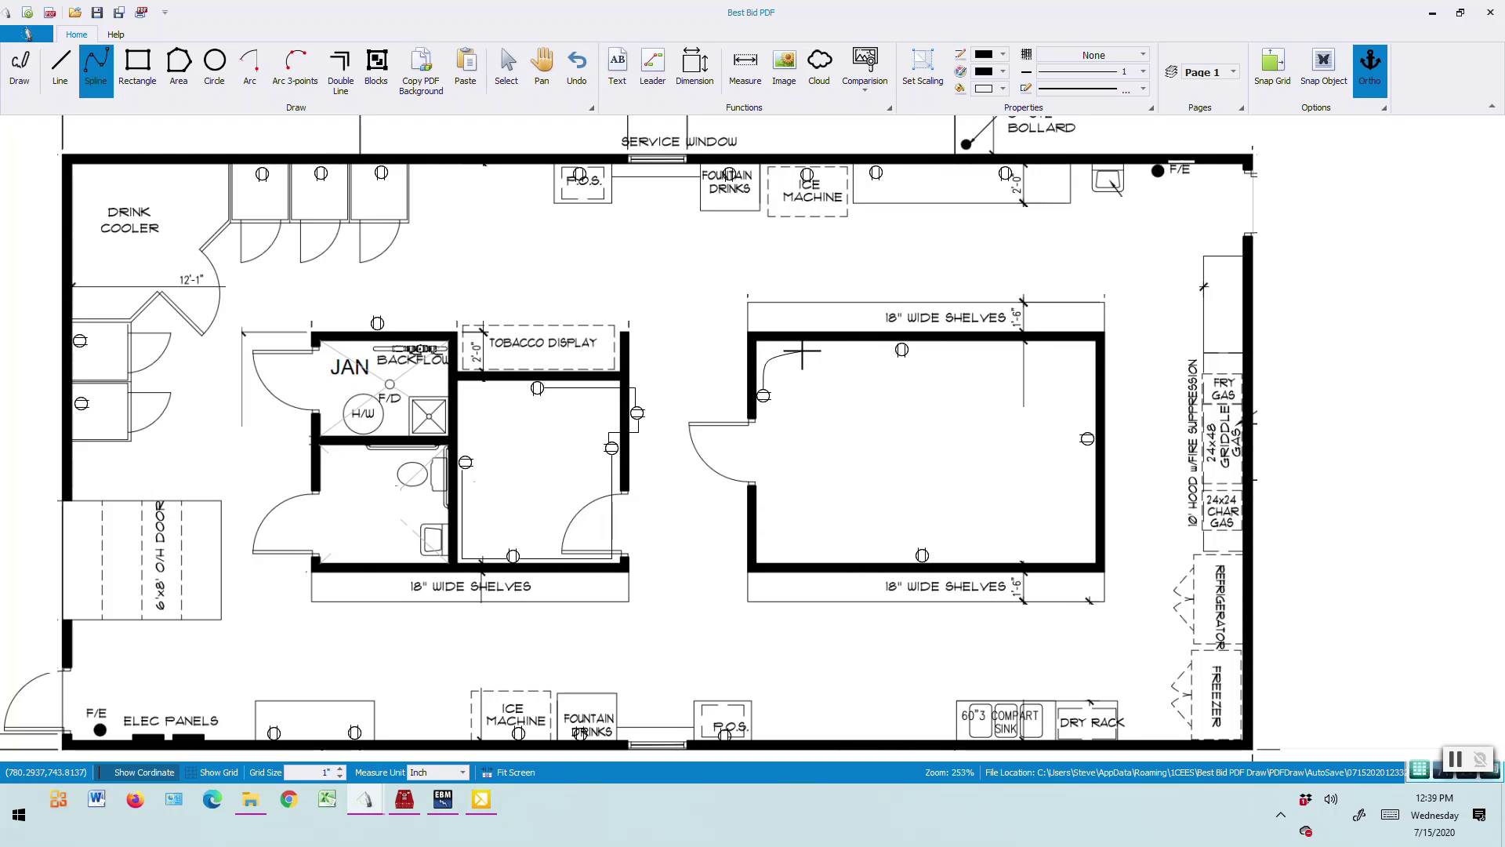
click(858, 353)
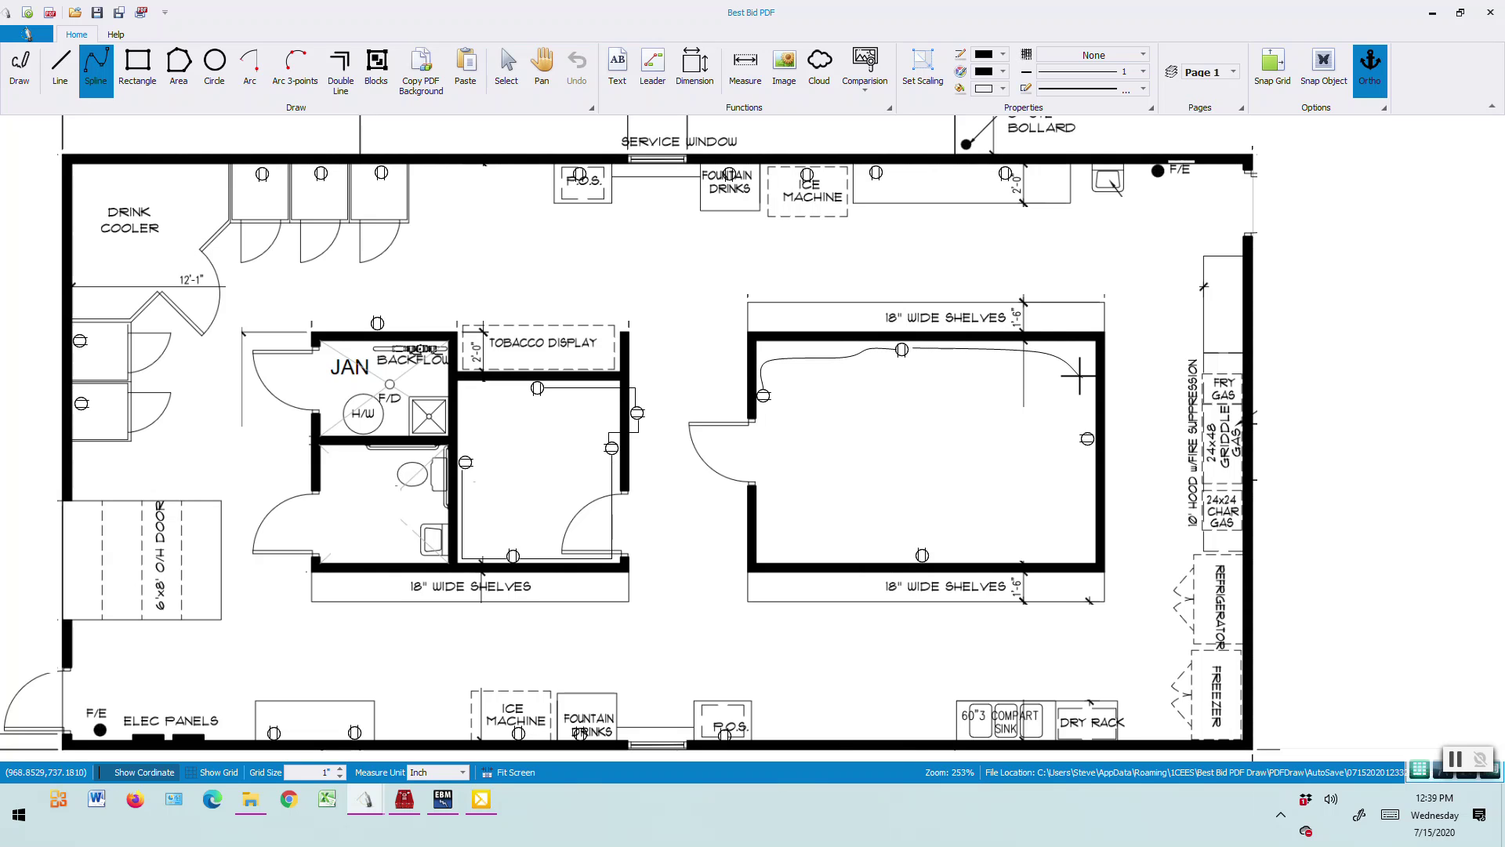
click(1088, 442)
click(1081, 546)
click(994, 545)
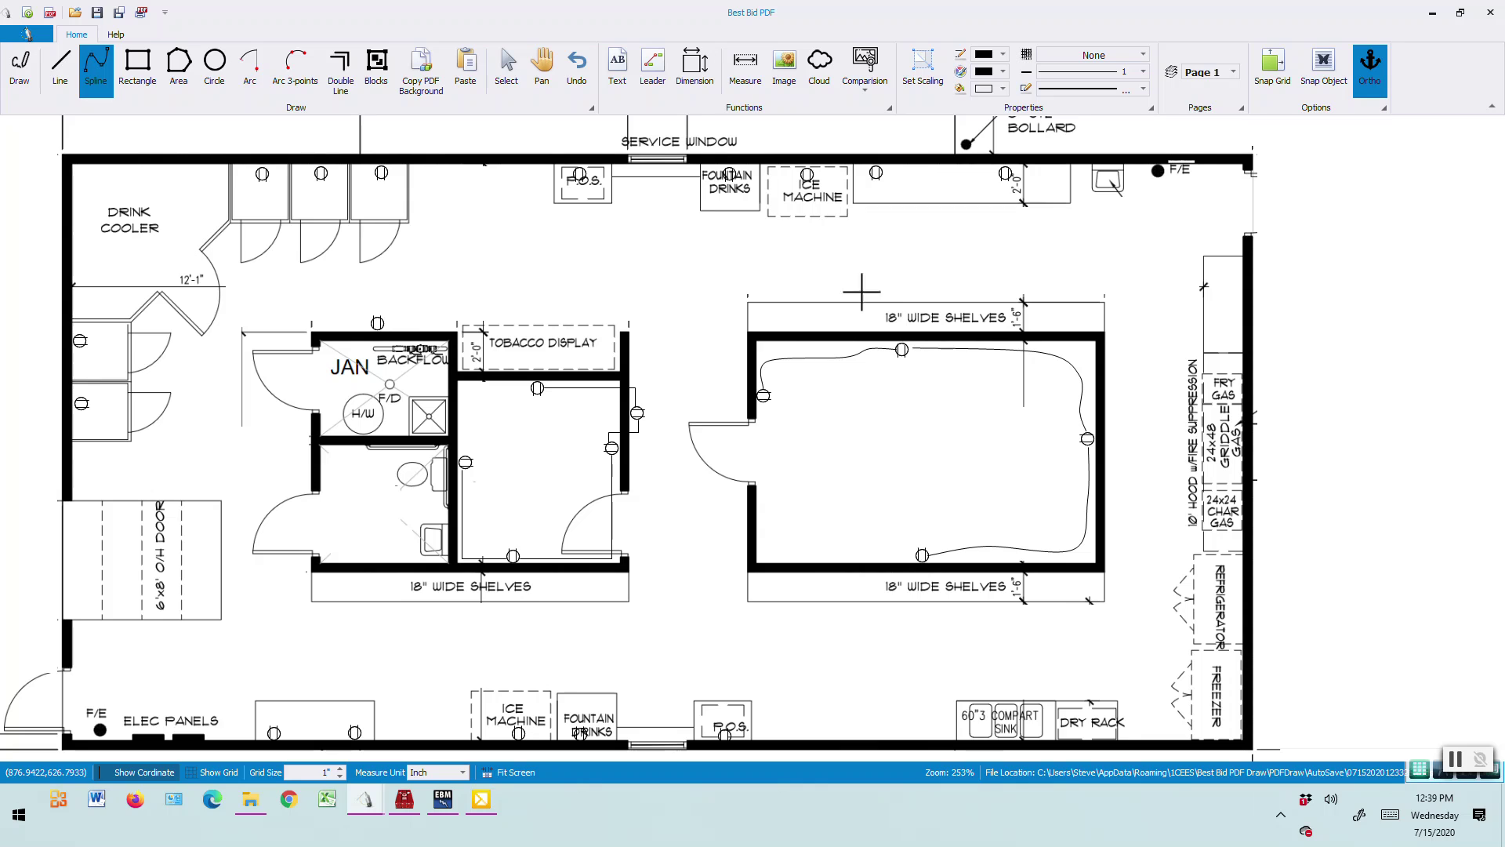
- Edit the control points of the storage room's first spline to smooth the curve between the left and top outlets
click(503, 63)
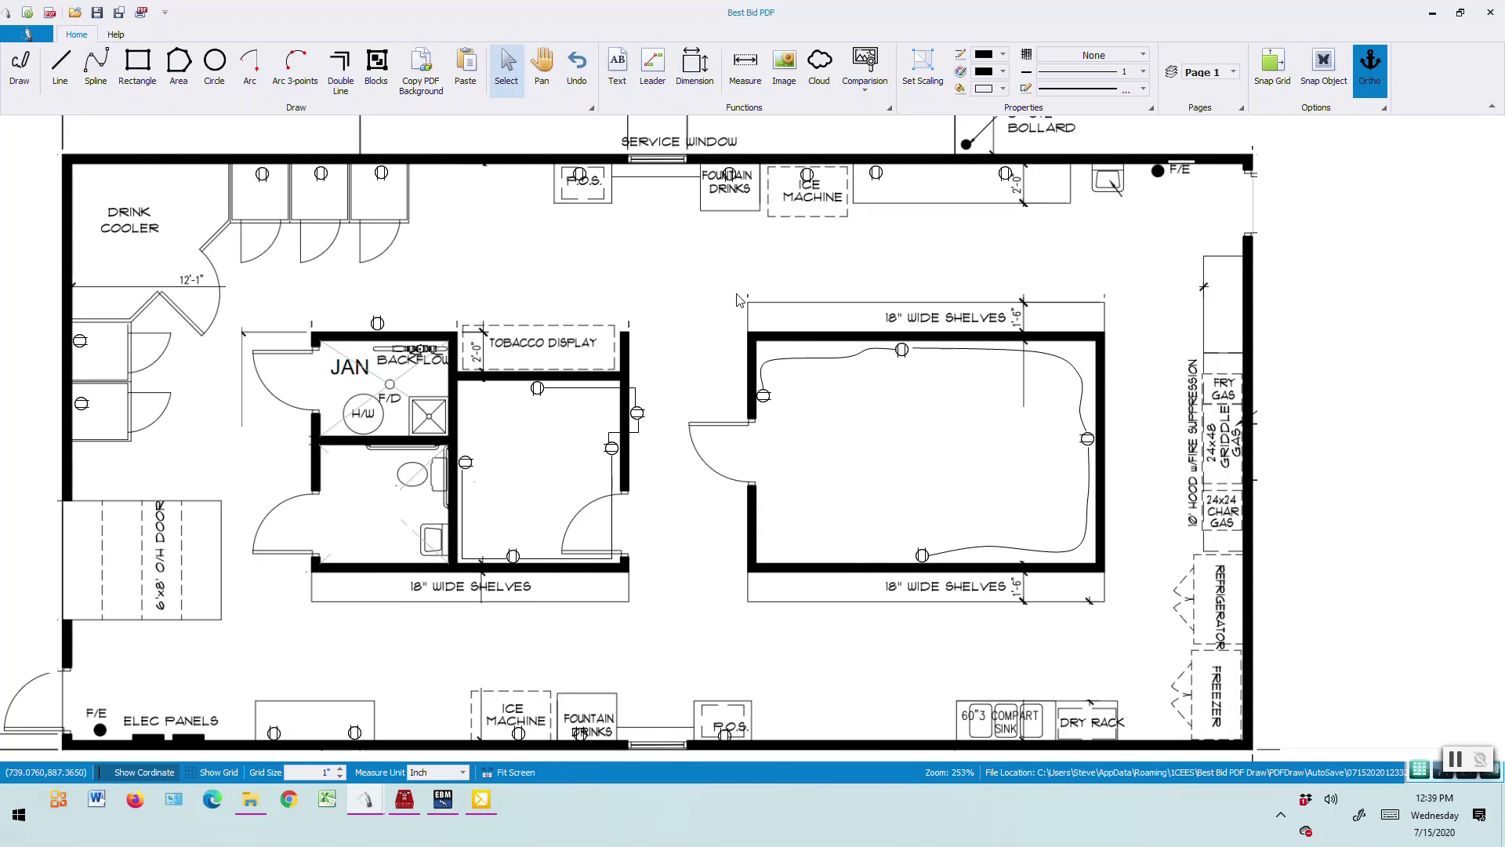
right_click(829, 366)
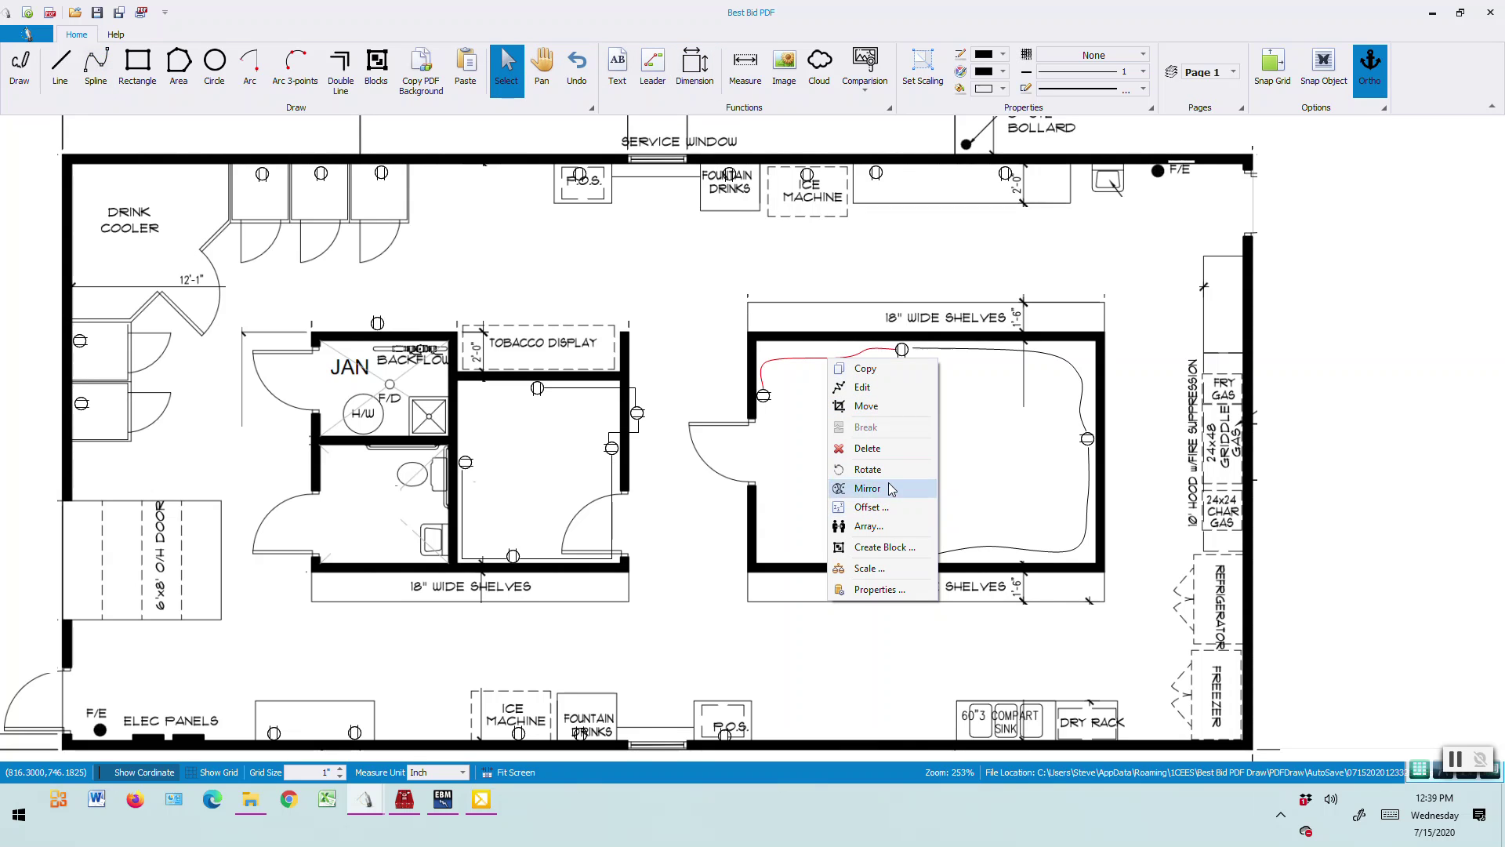
click(863, 387)
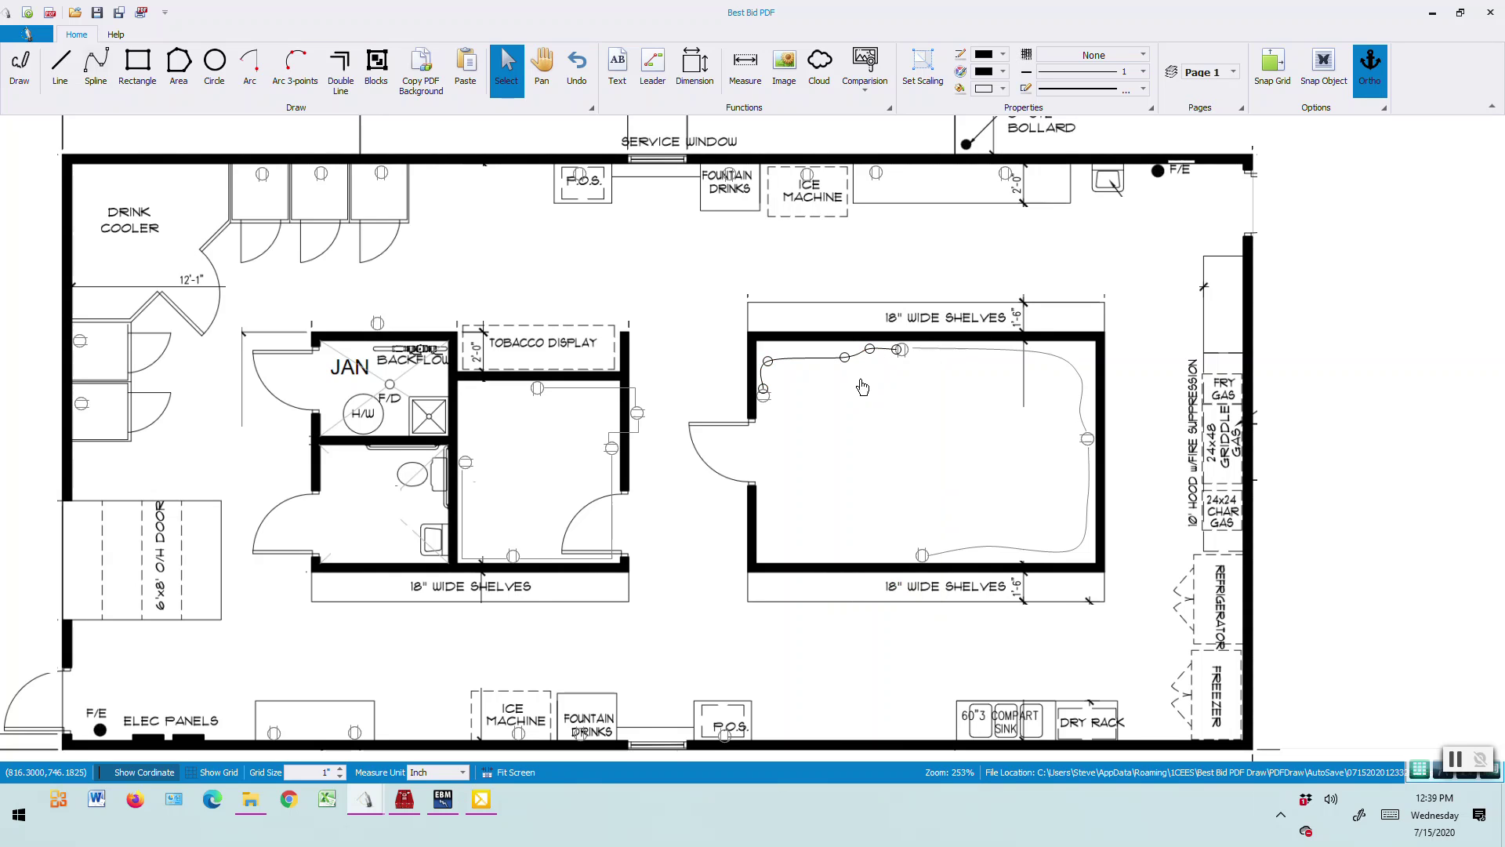
mouse_move(848, 363)
mouse_down()
mouse_move(775, 367)
mouse_move(826, 366)
mouse_up()
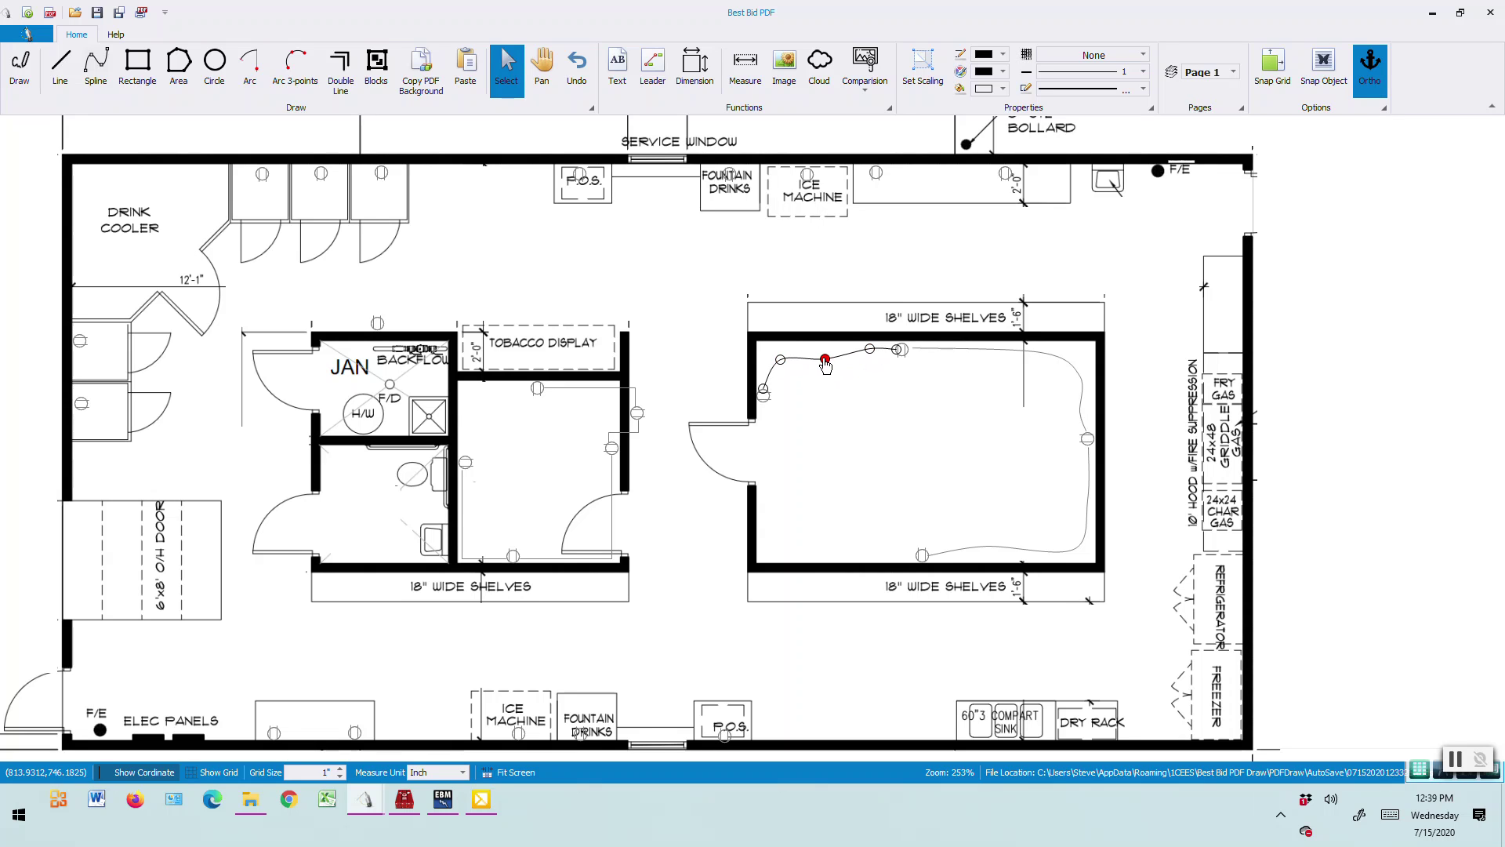
click(888, 429)
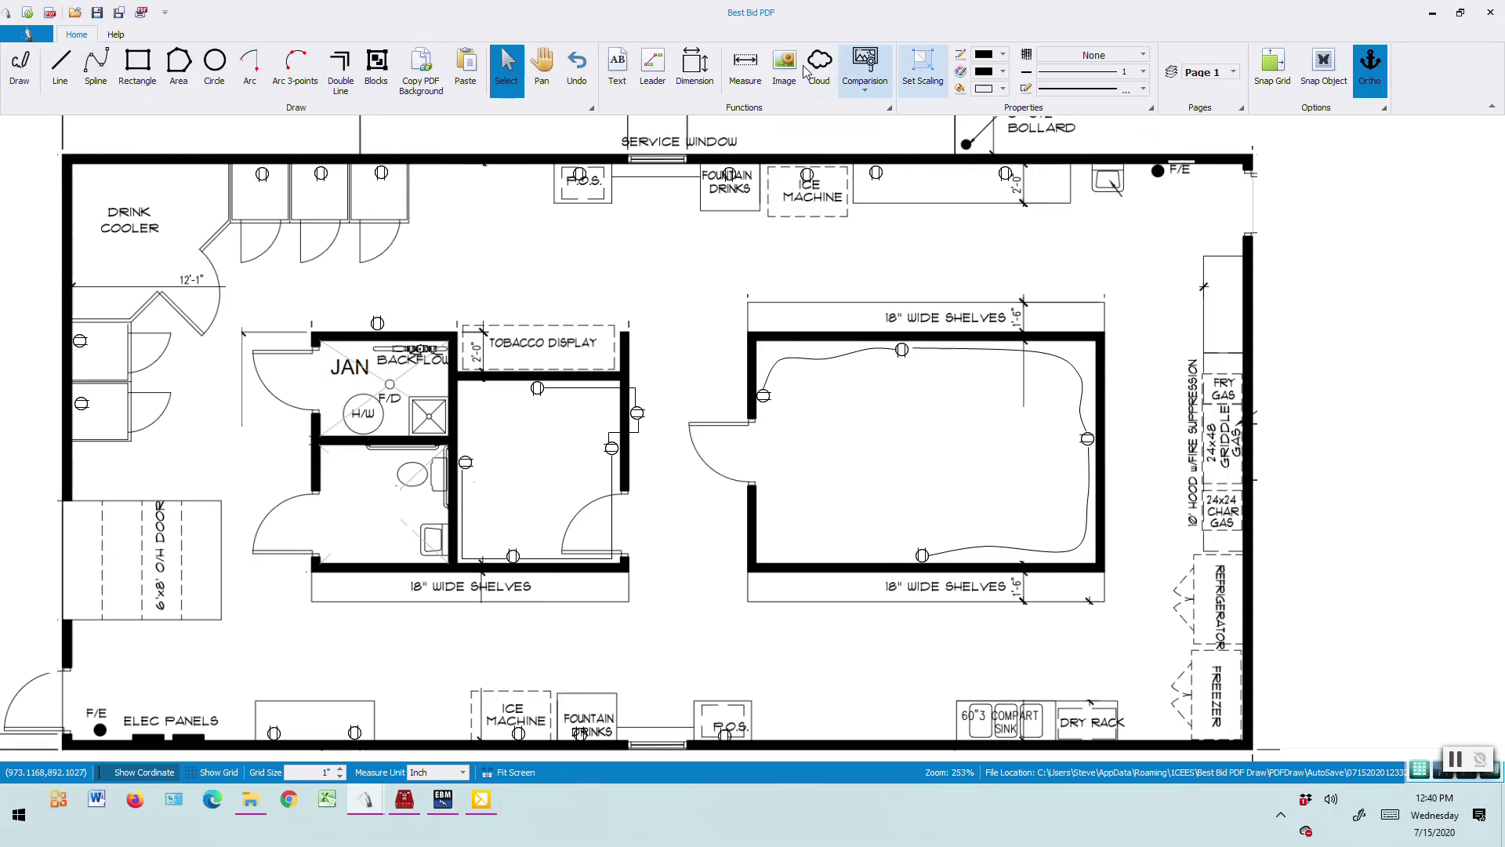
- Draw a vertical line just inside the building's left wall, running from above the top wall to below the bottom wall
click(542, 66)
drag(610, 244, 776, 236)
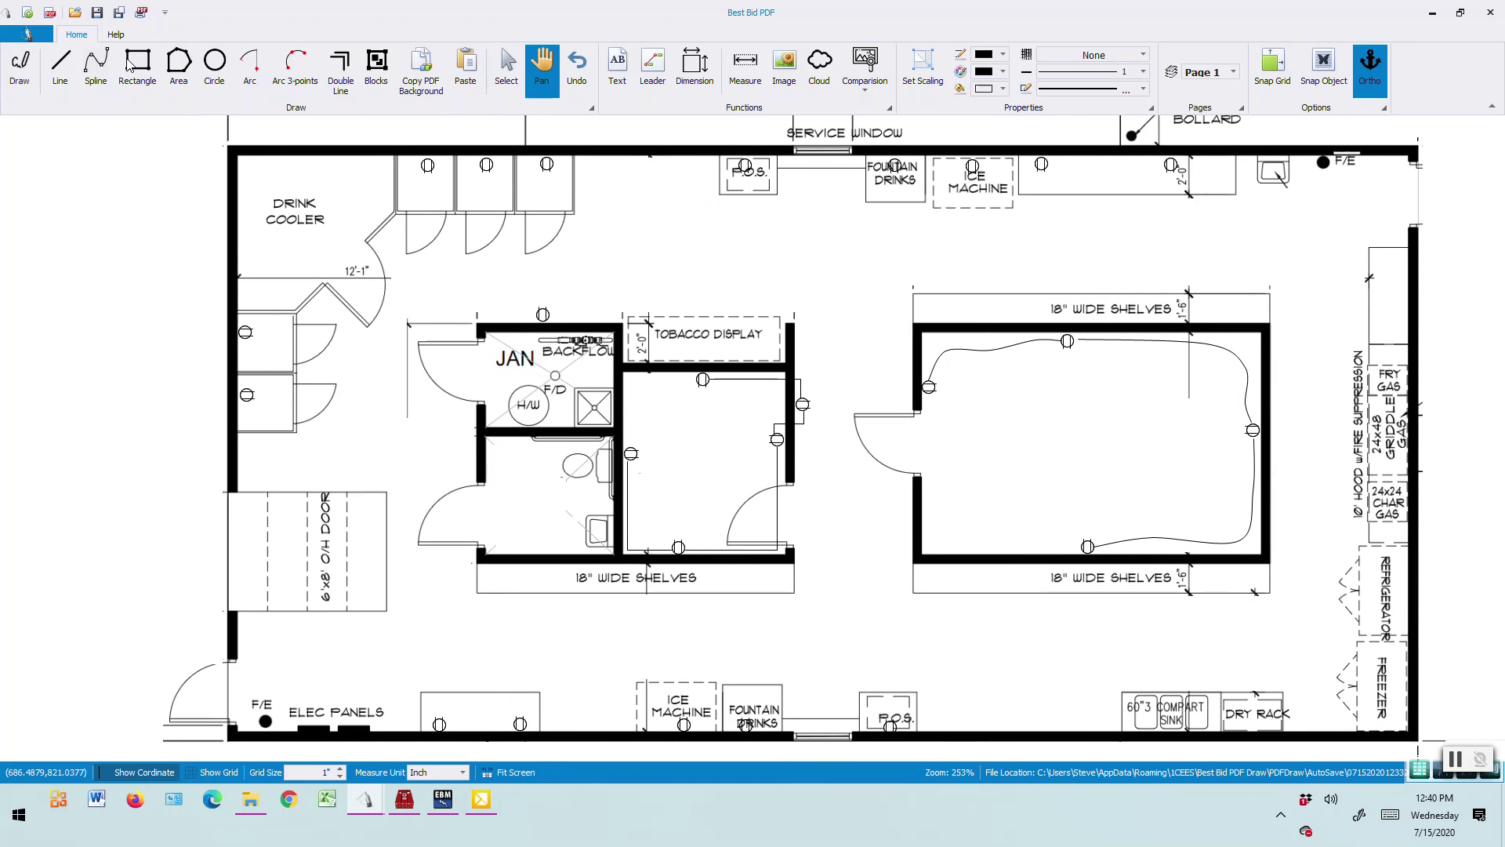
click(53, 59)
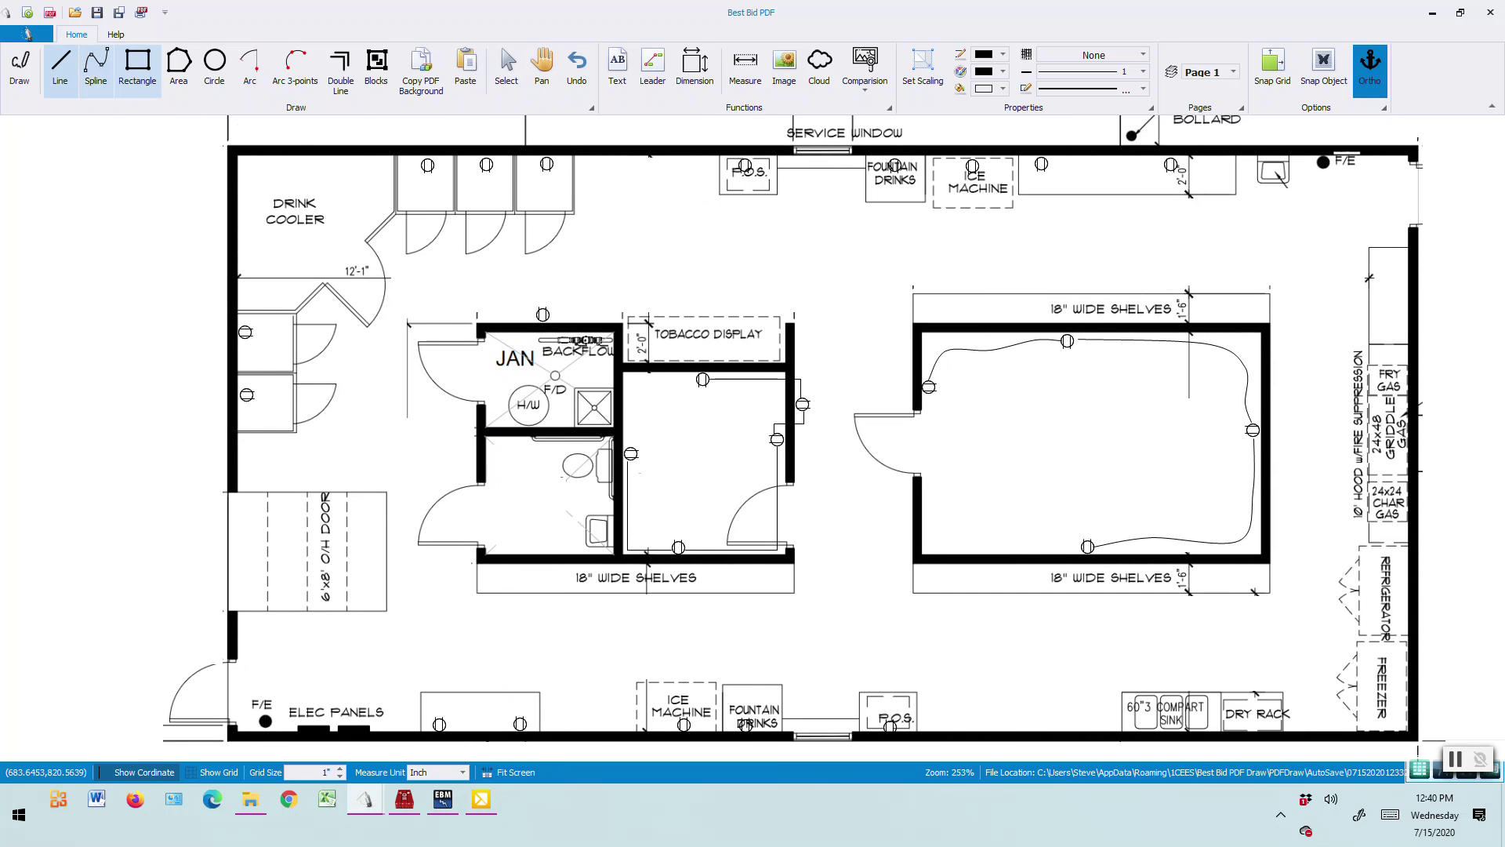
click(248, 137)
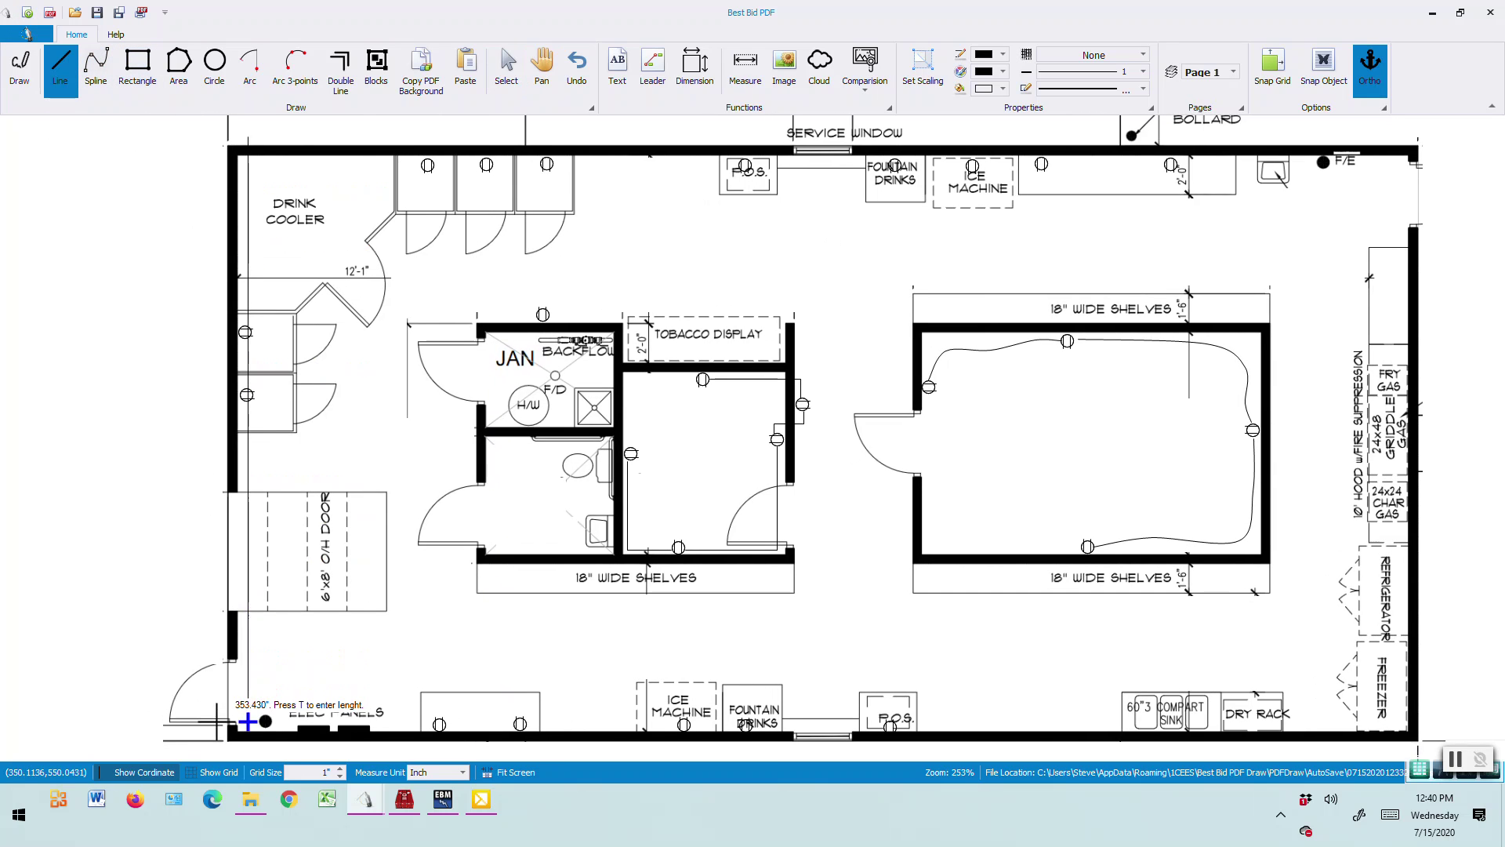
click(248, 749)
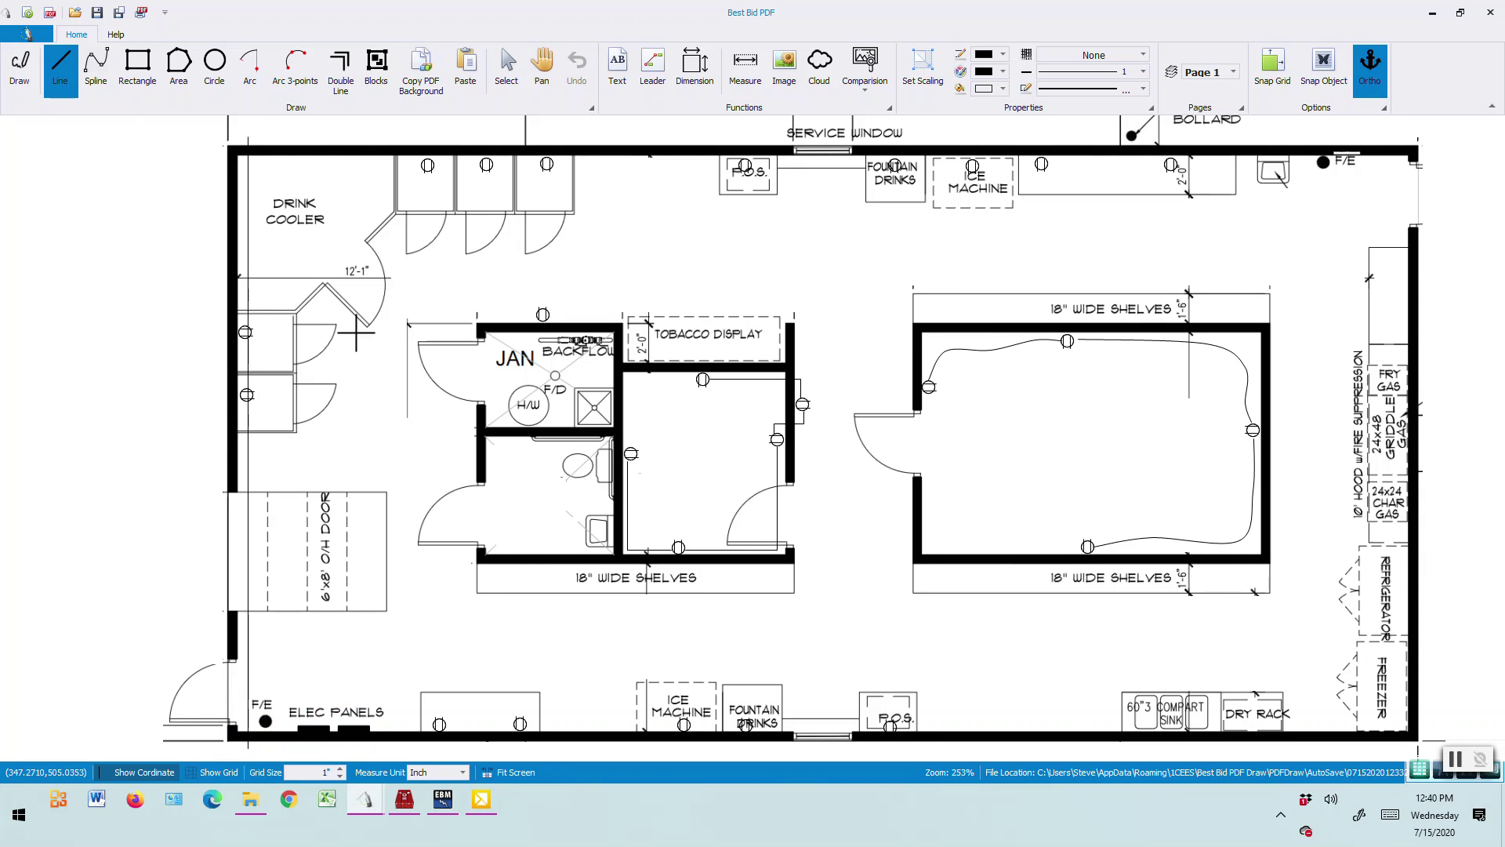
- Offset the vertical line repeatedly by 48 inches in X to cover the building's full width
click(508, 67)
click(248, 190)
right_click(249, 190)
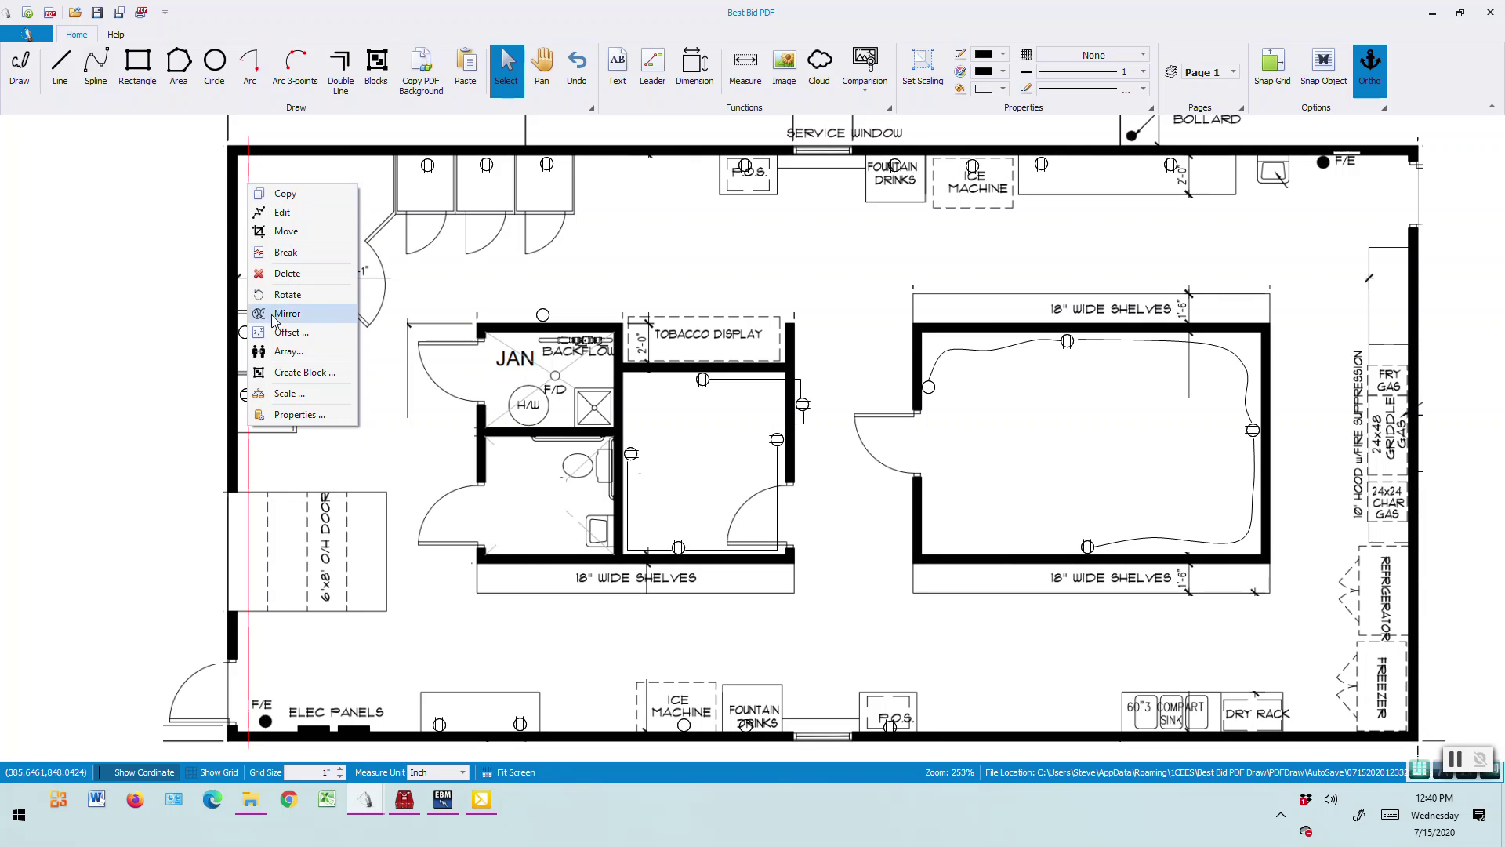
click(305, 332)
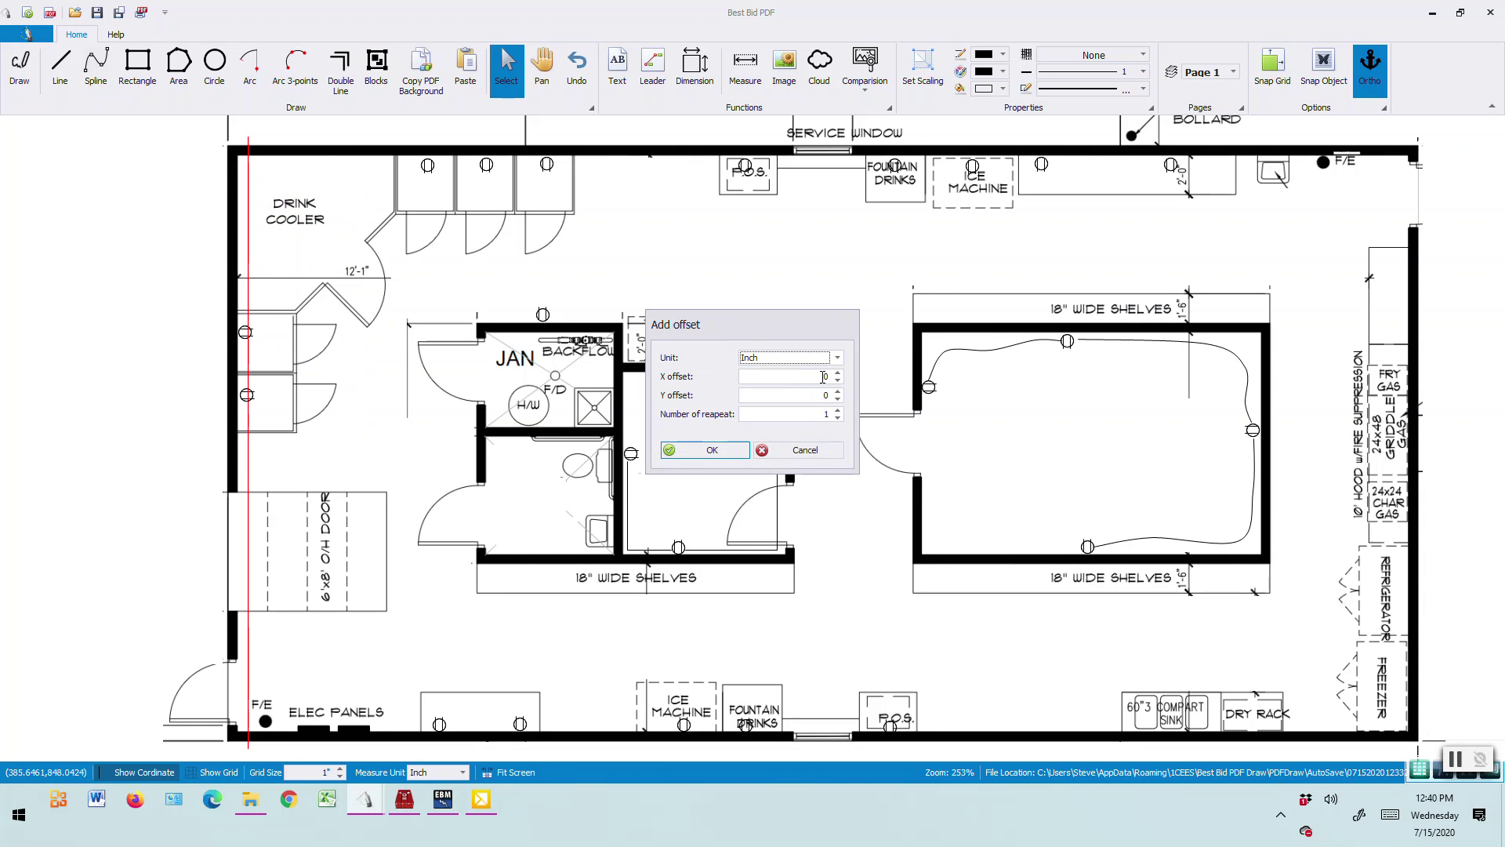
text(48.)
click(722, 449)
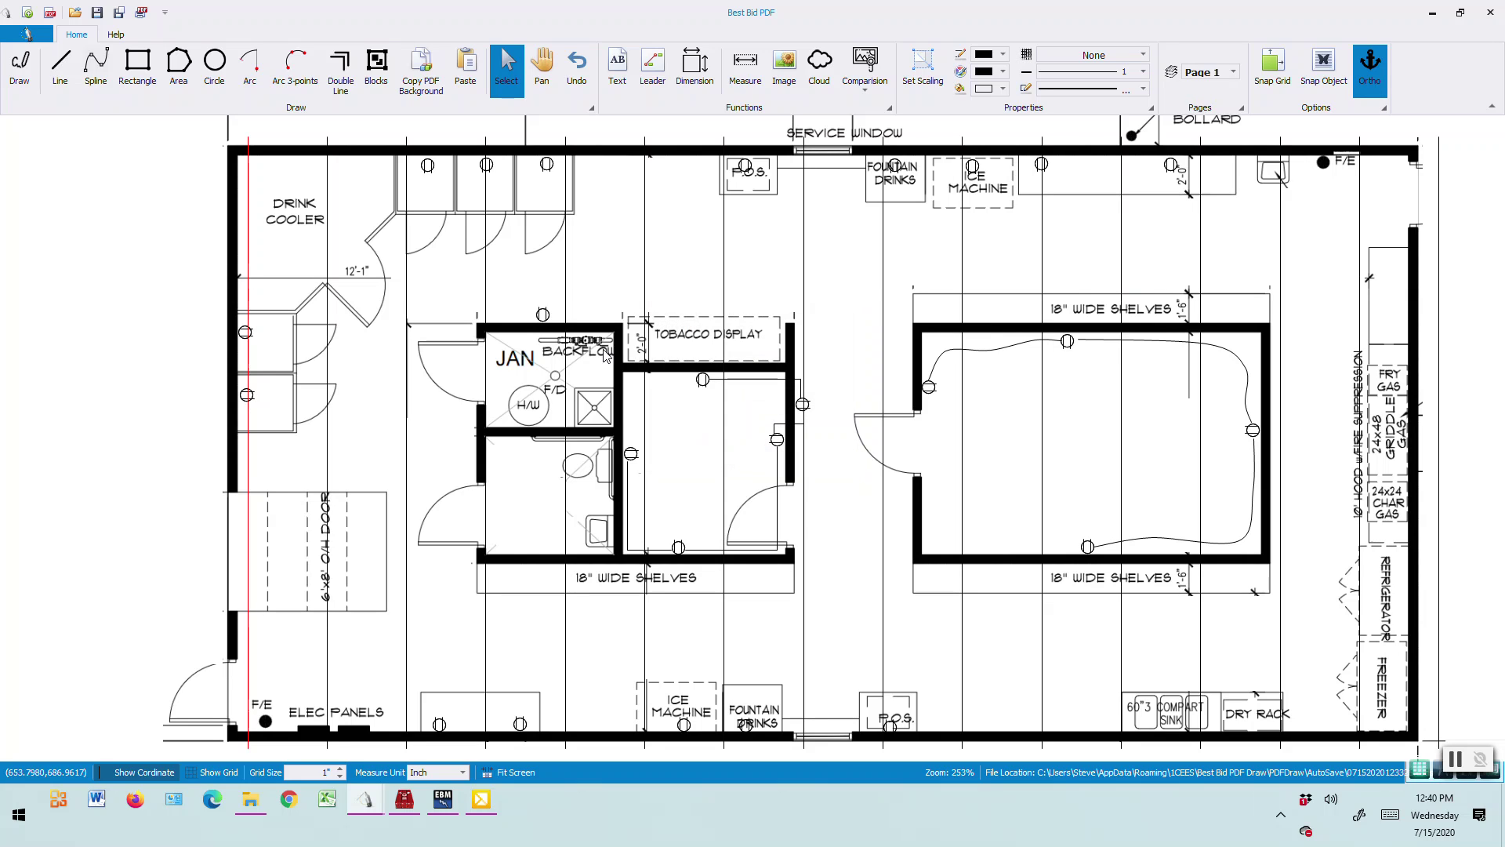
- Draw a horizontal line just below the top wall, from the drink cooler to beyond the right wall
click(58, 66)
click(261, 178)
click(1451, 177)
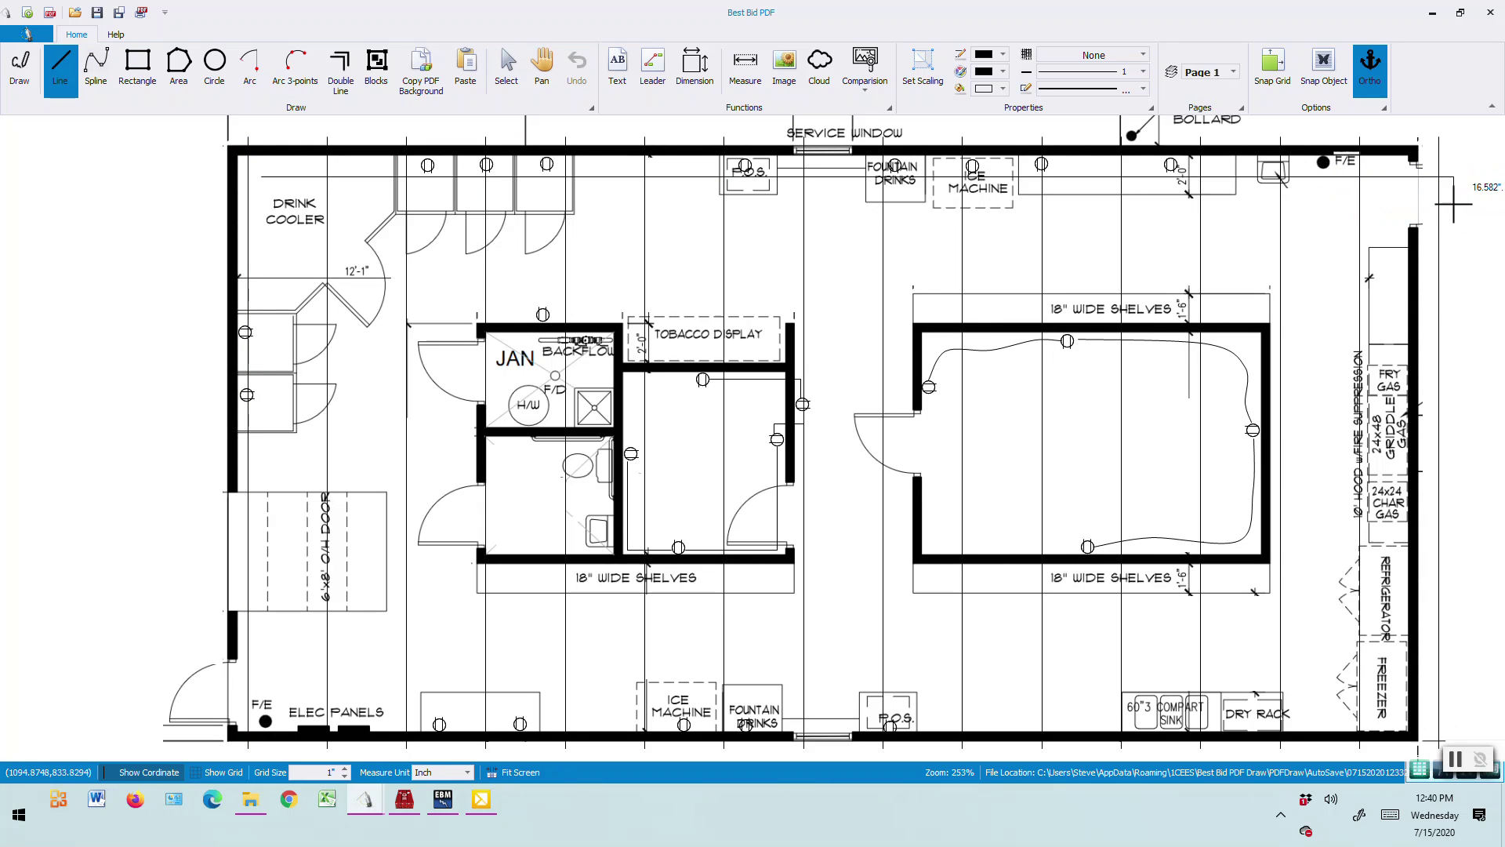
- Offset the horizontal line repeatedly by -24 inches in Y to form the rows of the ceiling grid
click(508, 69)
click(354, 177)
right_click(353, 177)
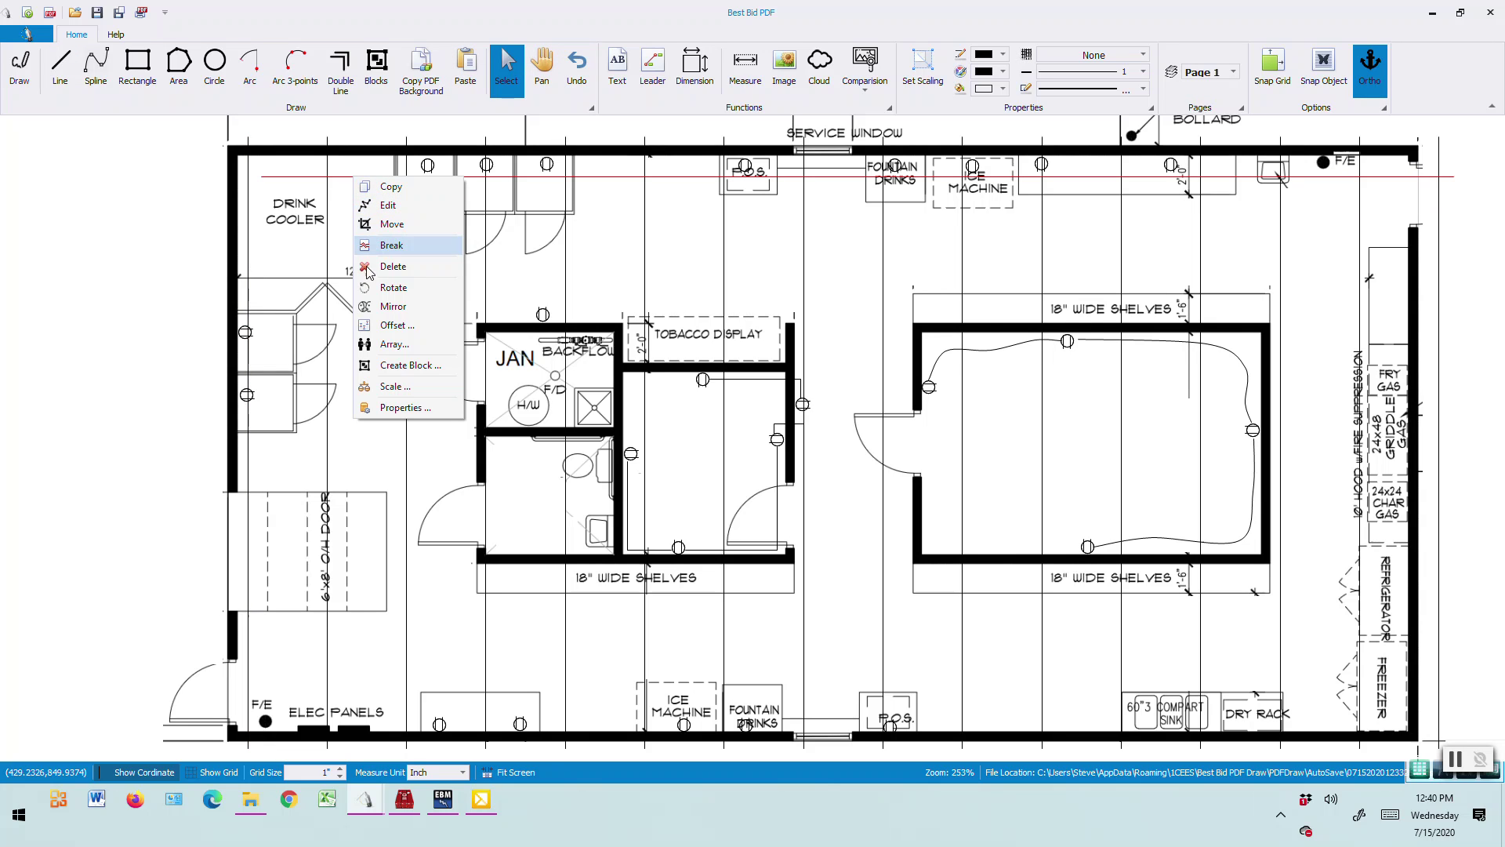
click(394, 324)
double_click(822, 394)
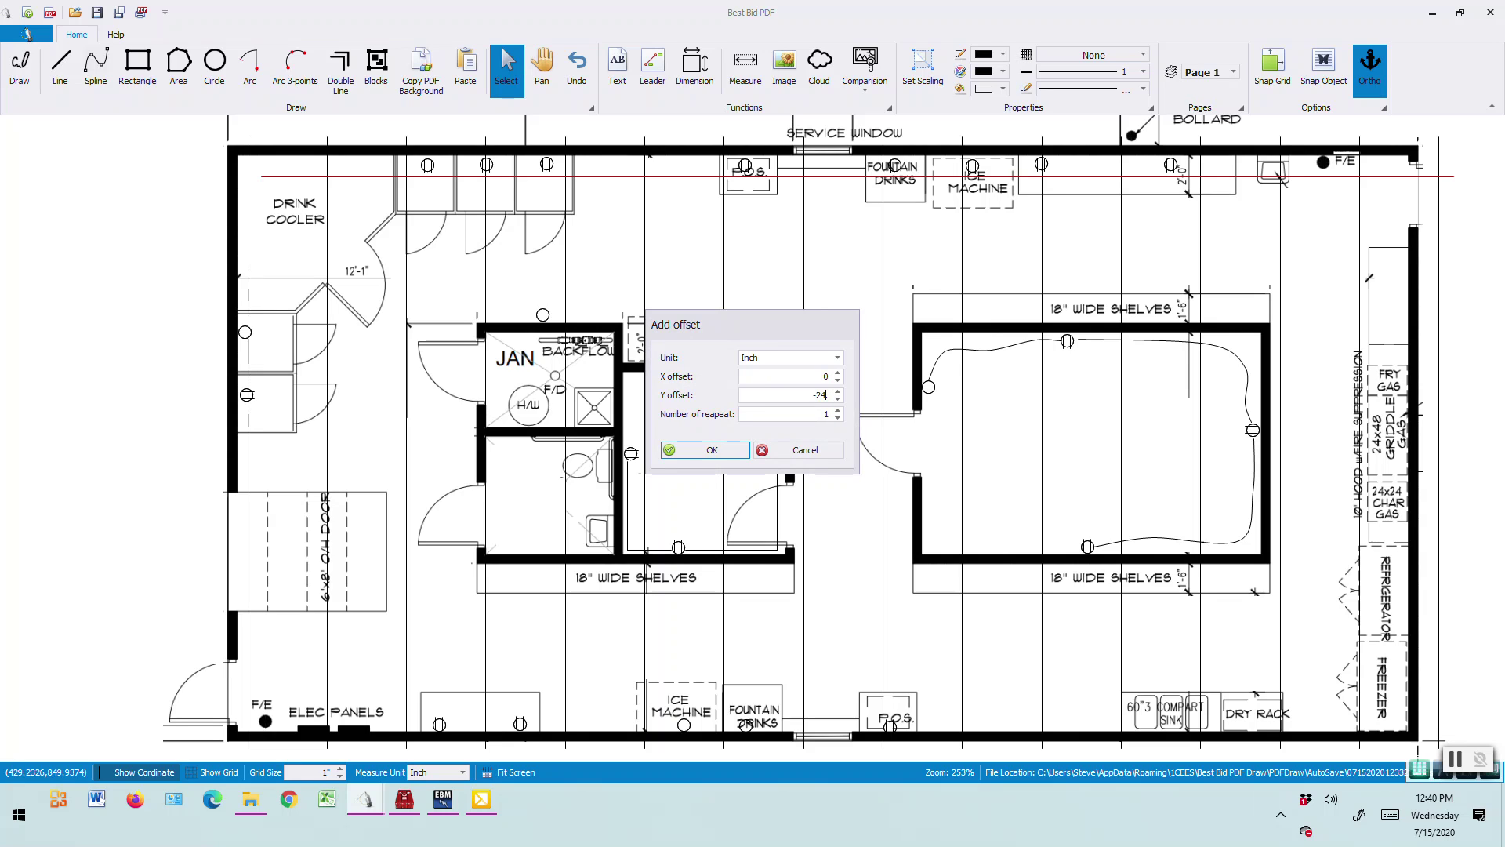
click(824, 415)
click(711, 453)
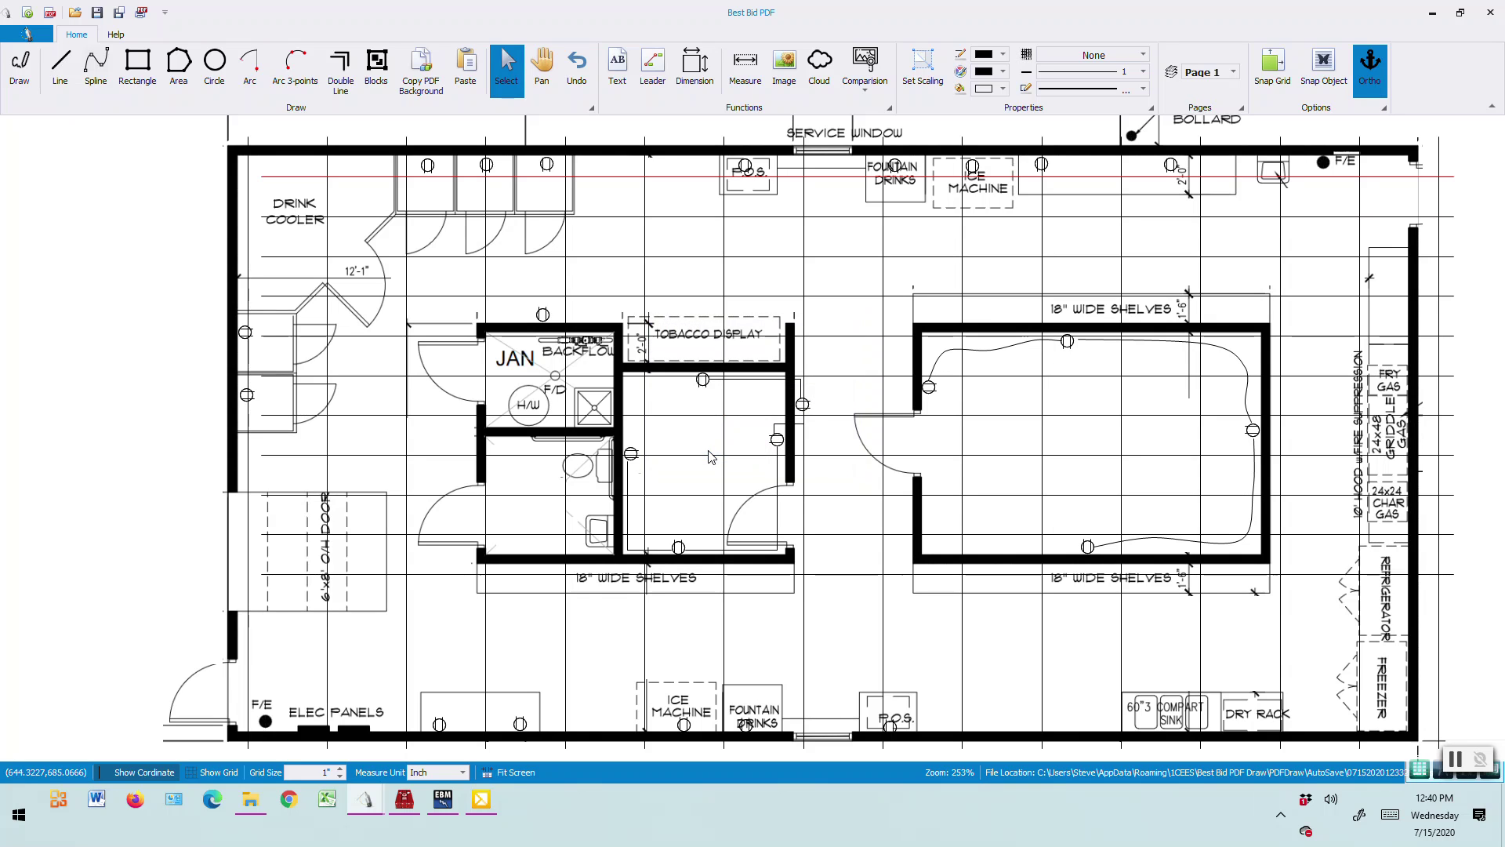
- Offset the lowest horizontal grid line repeatedly by -24 inches in Y to continue the rows down to the bottom wall
right_click(429, 582)
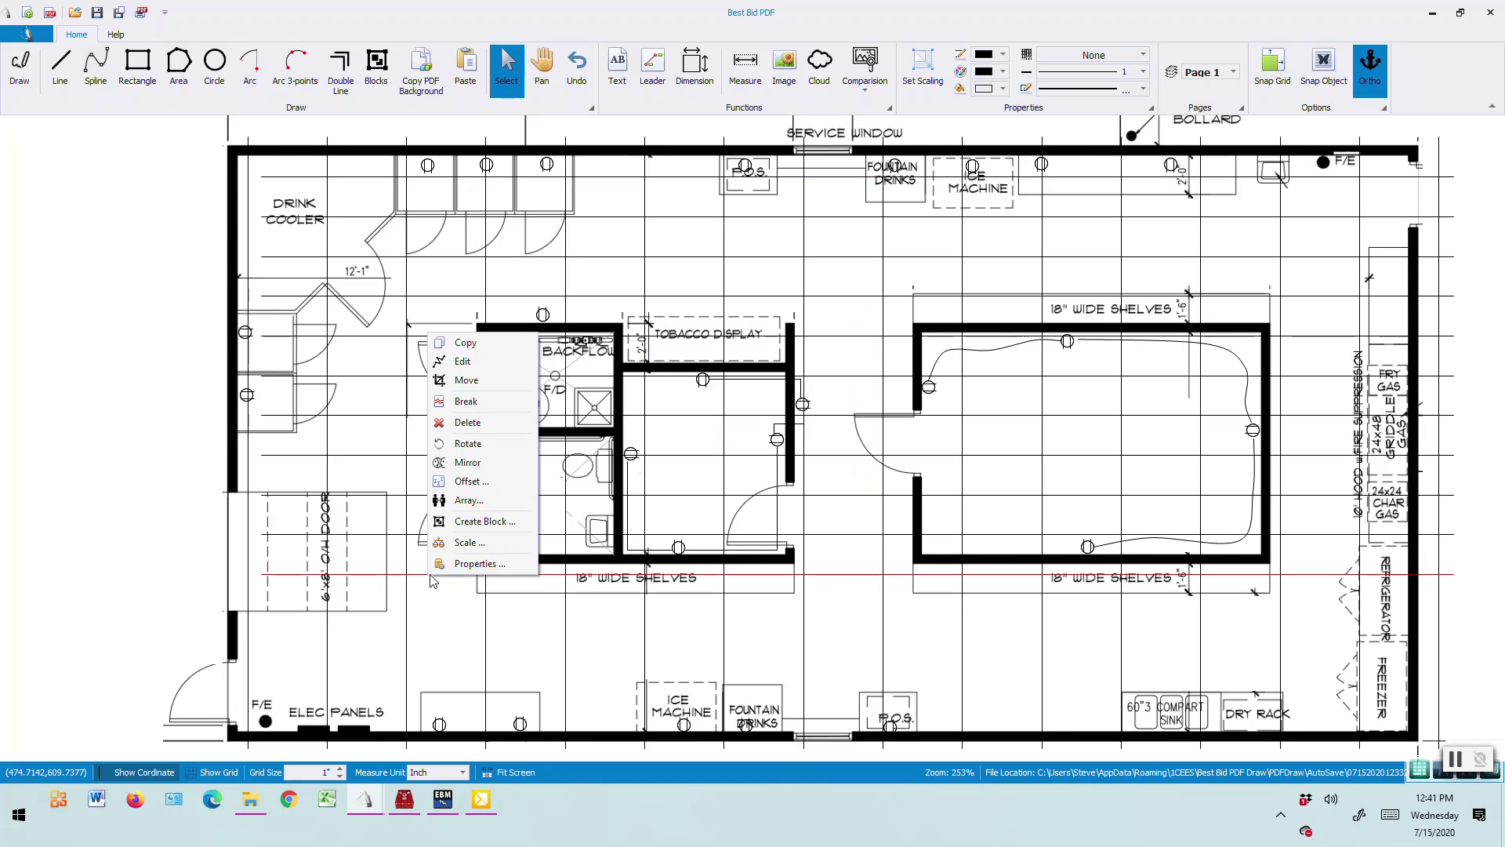
click(469, 480)
click(800, 394)
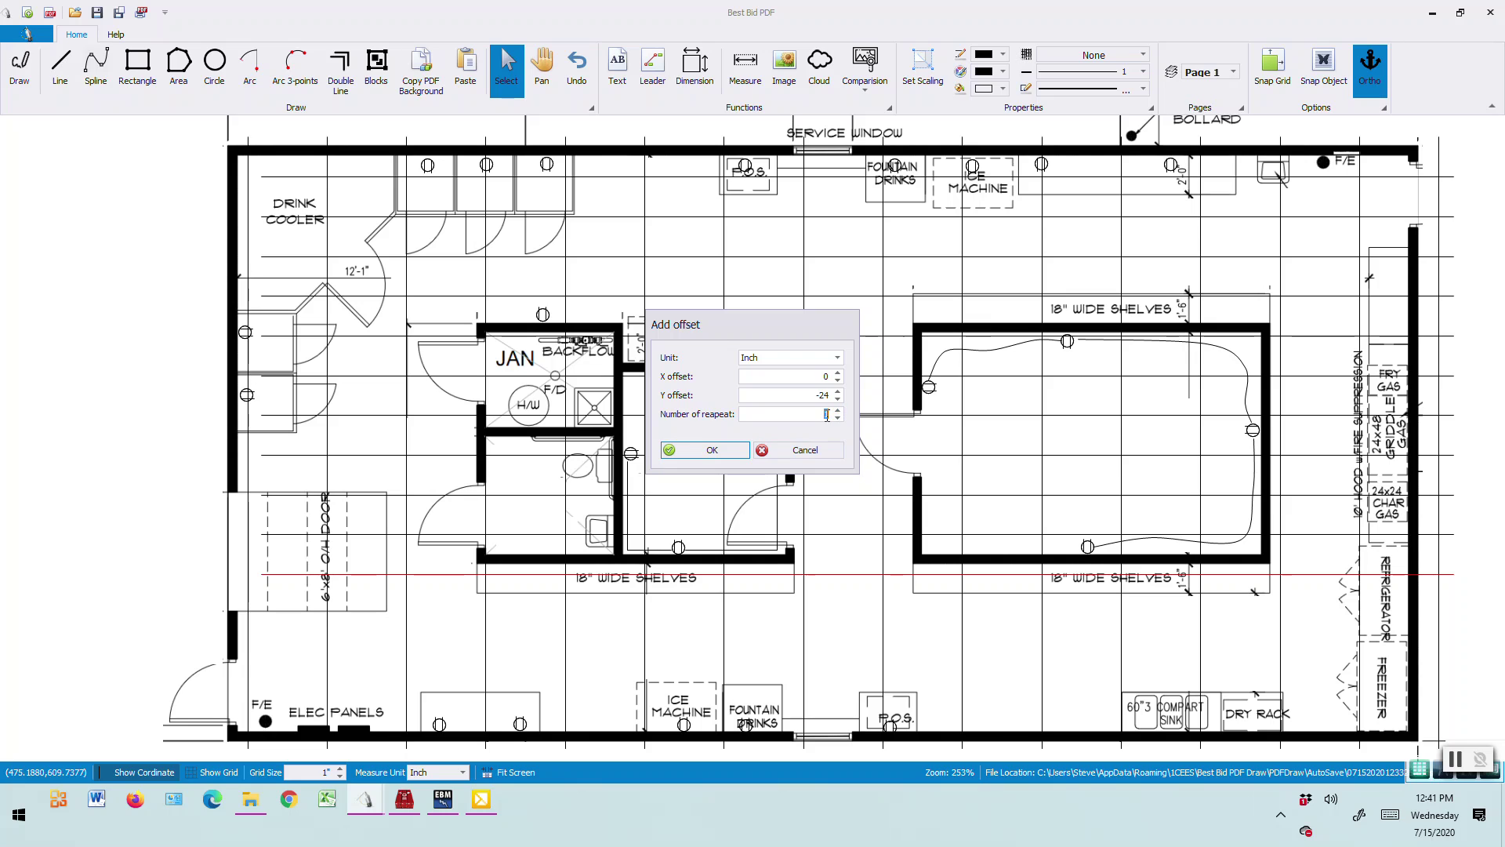
click(710, 450)
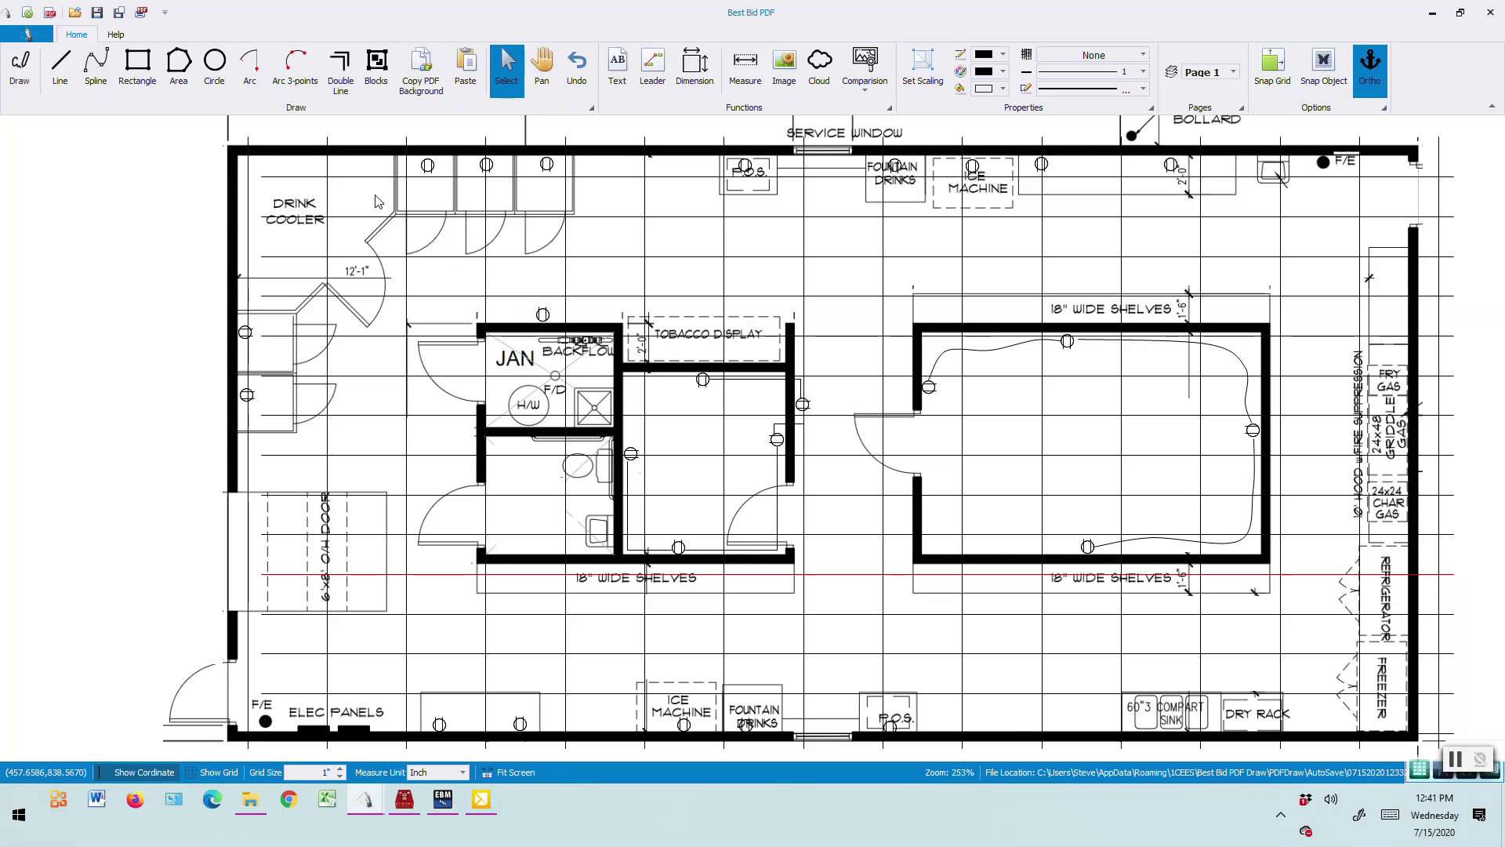
- Select the whole grid together with the outlet symbols and wiring, and move it slightly down and to the left
mouse_move(209, 124)
mouse_down()
mouse_move(225, 690)
mouse_move(1278, 757)
mouse_move(1494, 754)
mouse_move(1473, 739)
mouse_move(1466, 756)
mouse_up()
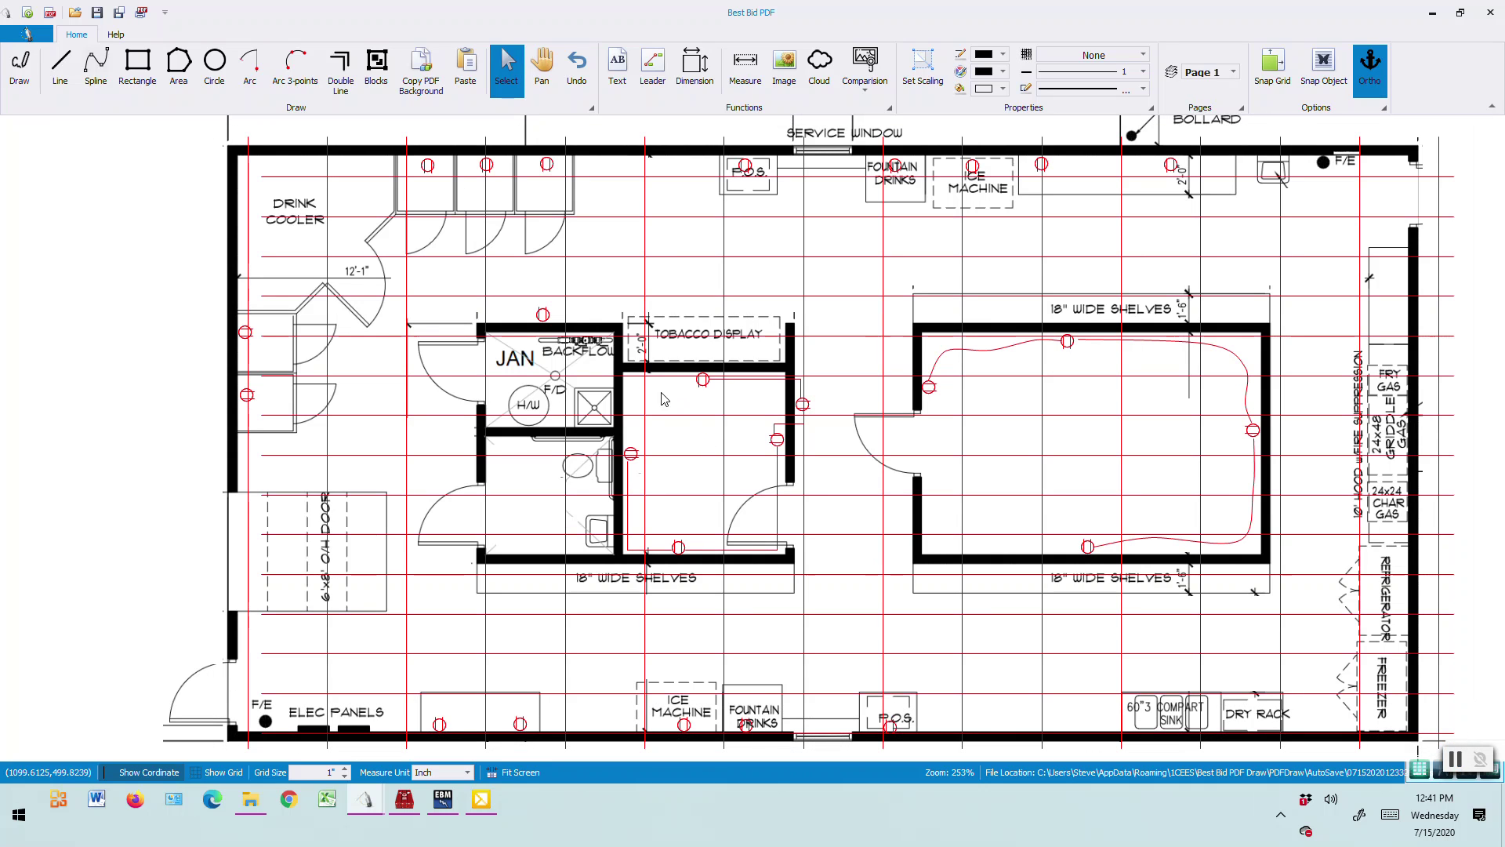
right_click(673, 265)
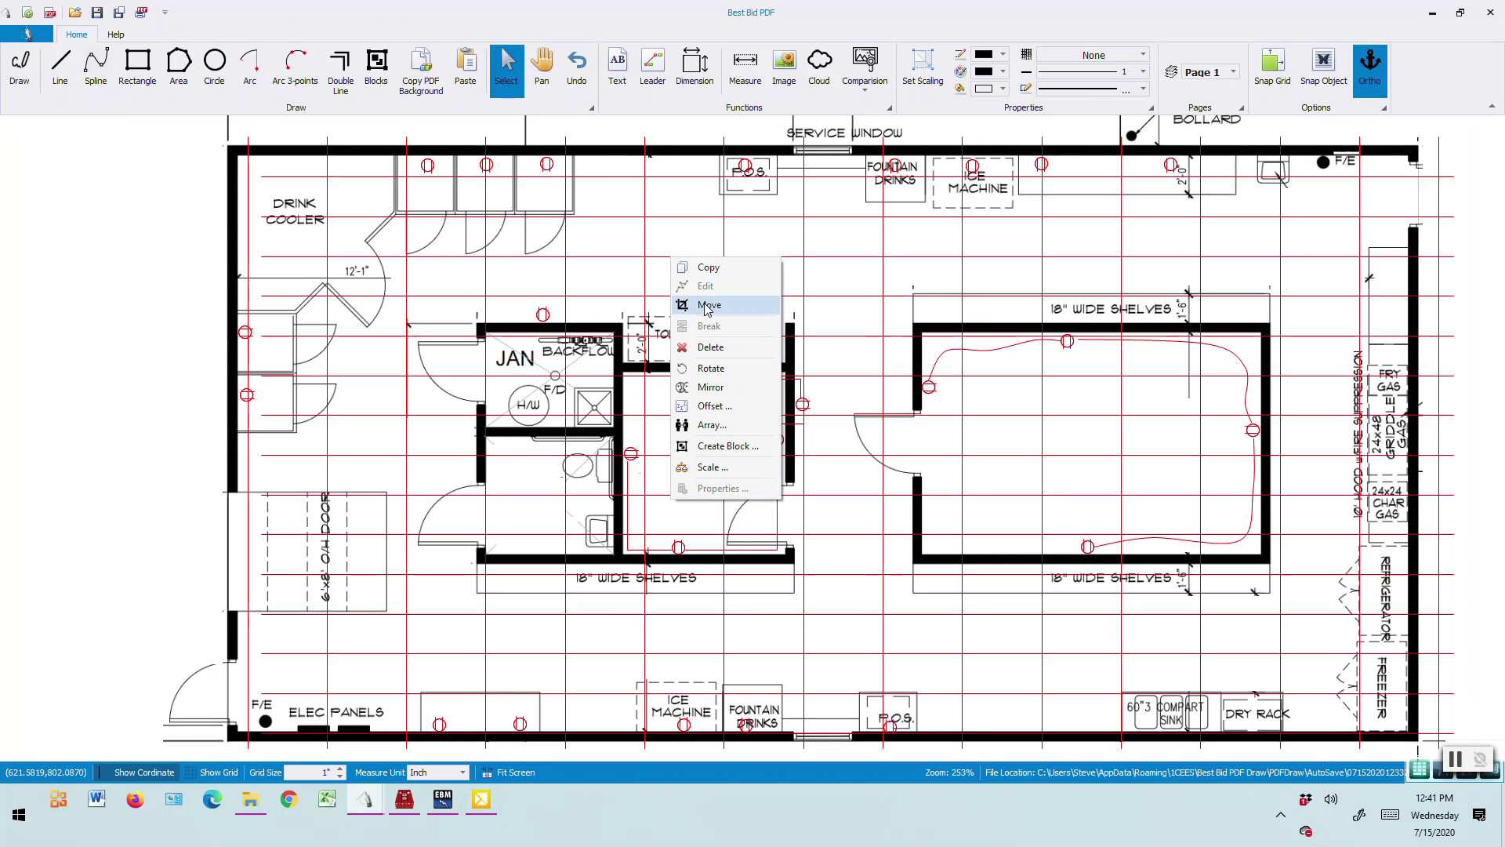
click(707, 308)
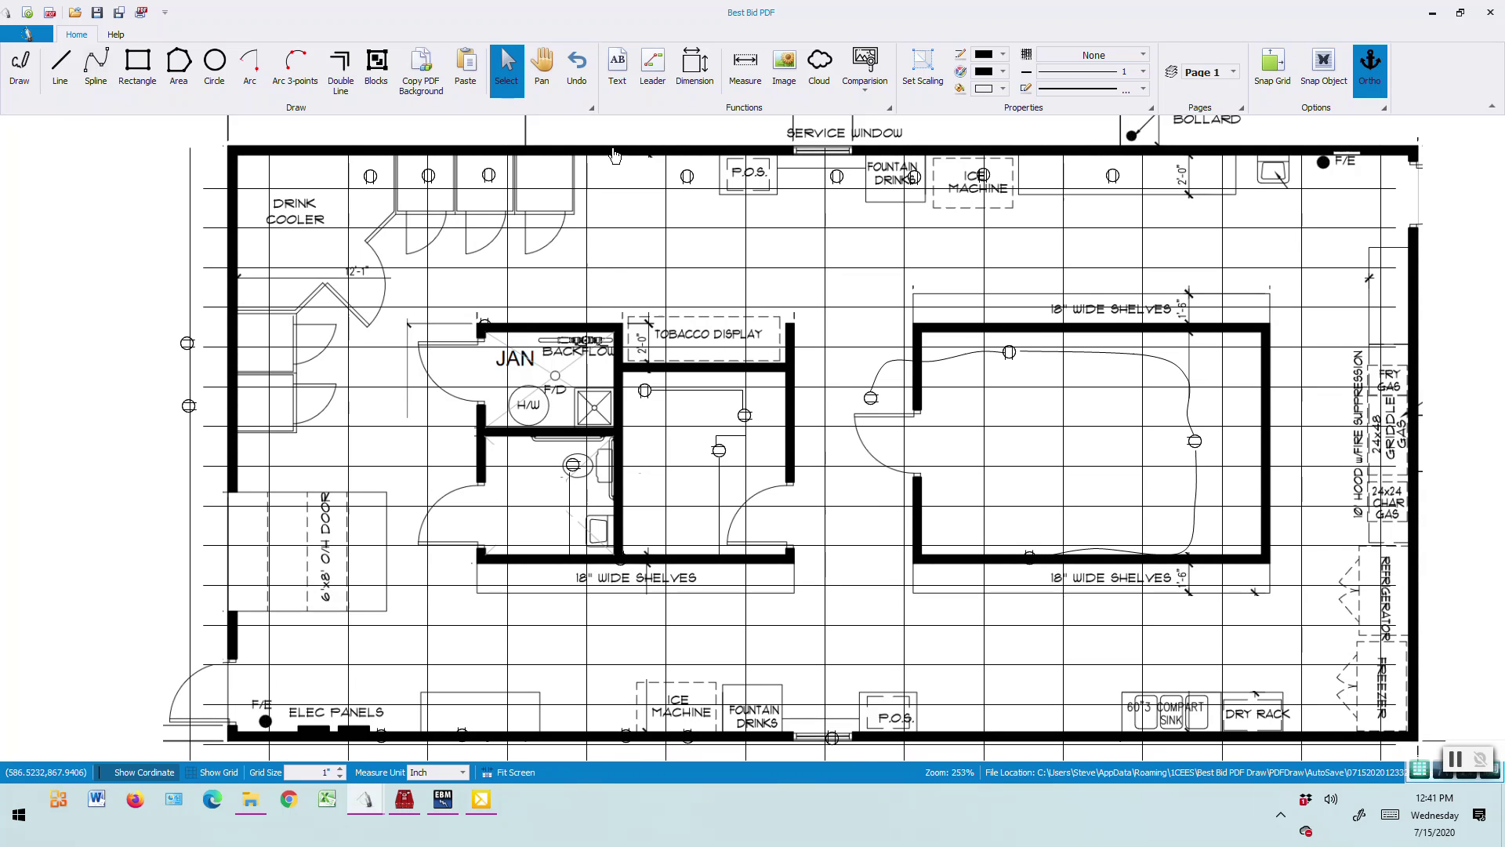
click(614, 154)
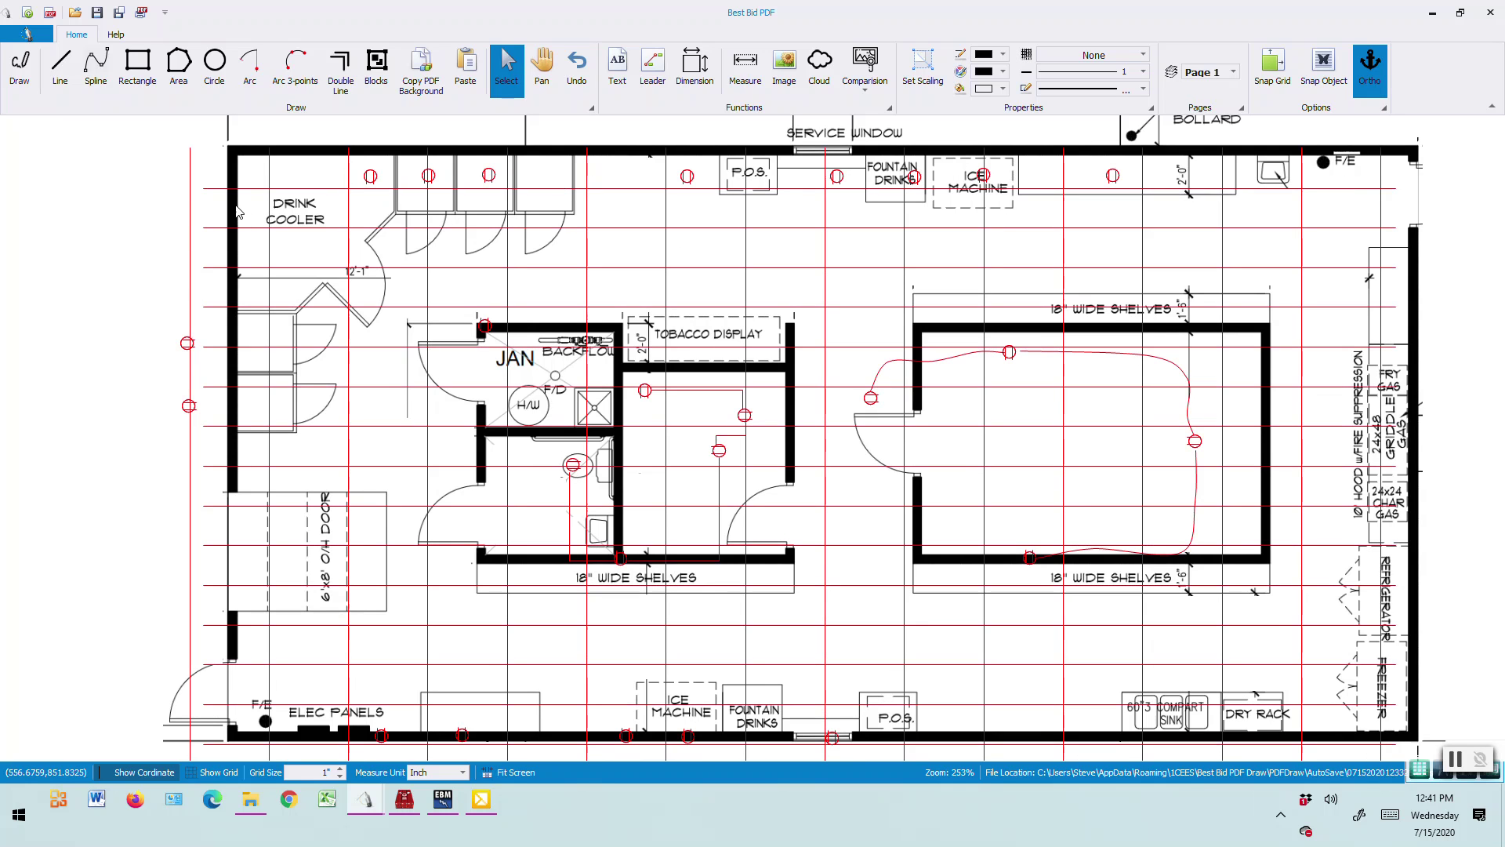
click(117, 219)
- Draw a fixed-size 48 by 24 inch rectangle in the empty area above the drink cooler
scroll(332, 235, down, 5)
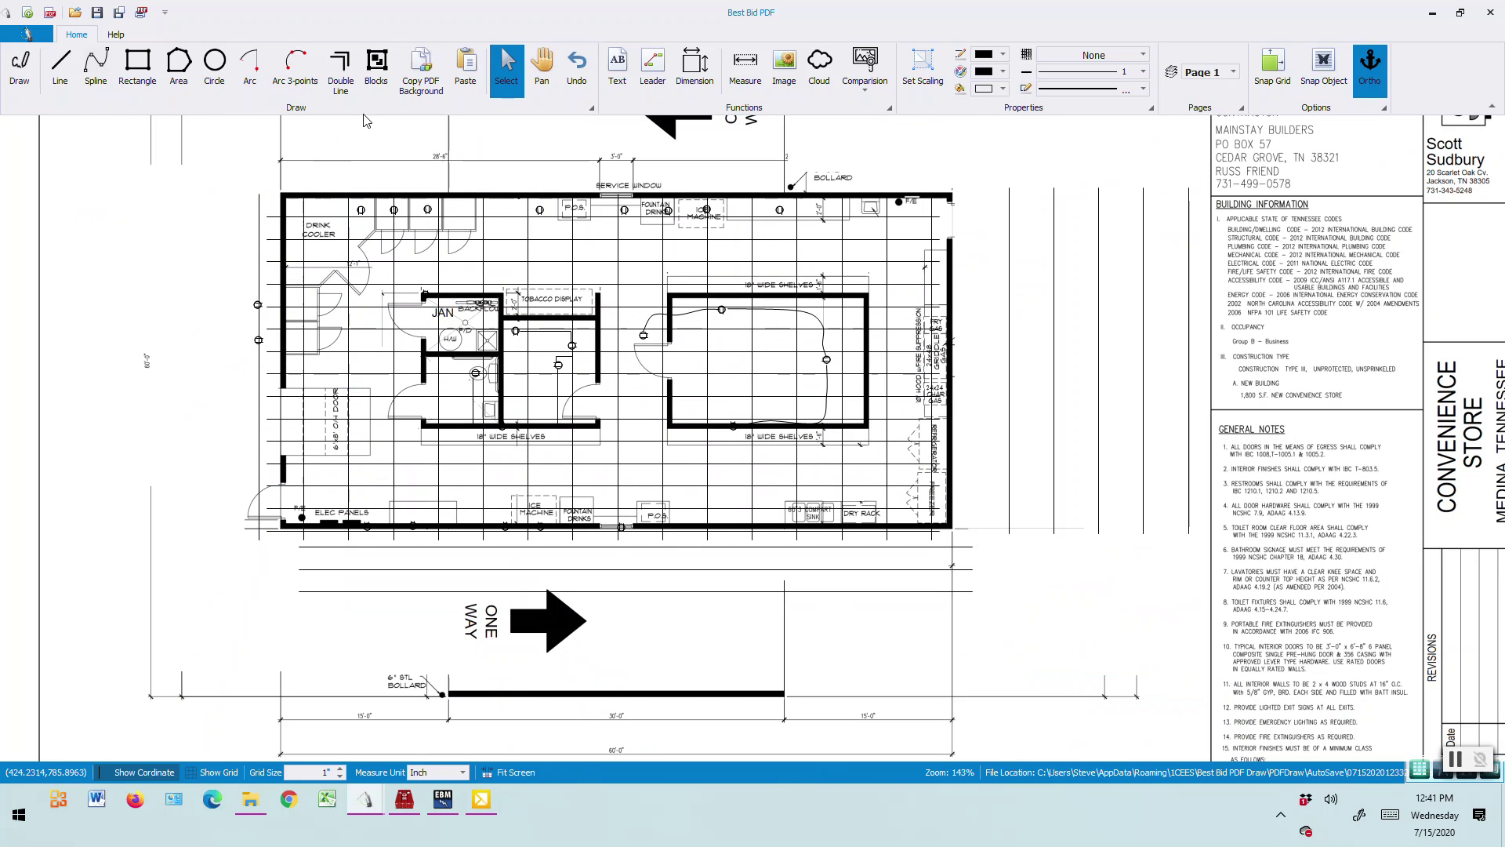
click(542, 69)
mouse_move(481, 225)
mouse_down()
mouse_move(489, 299)
mouse_move(461, 304)
mouse_up()
scroll(471, 284, up, 3)
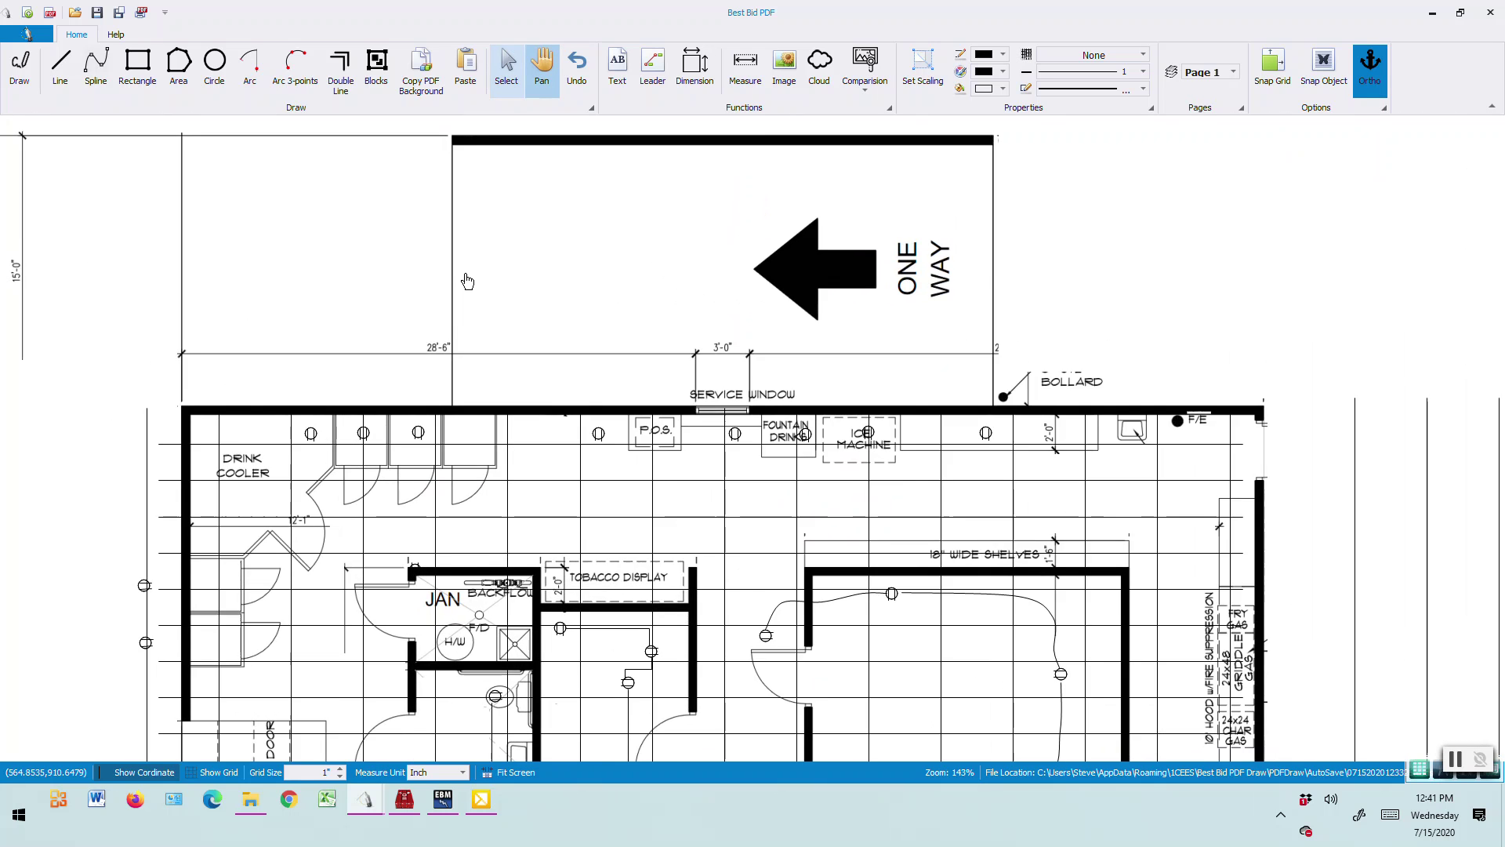
scroll(468, 281, up, 3)
click(137, 69)
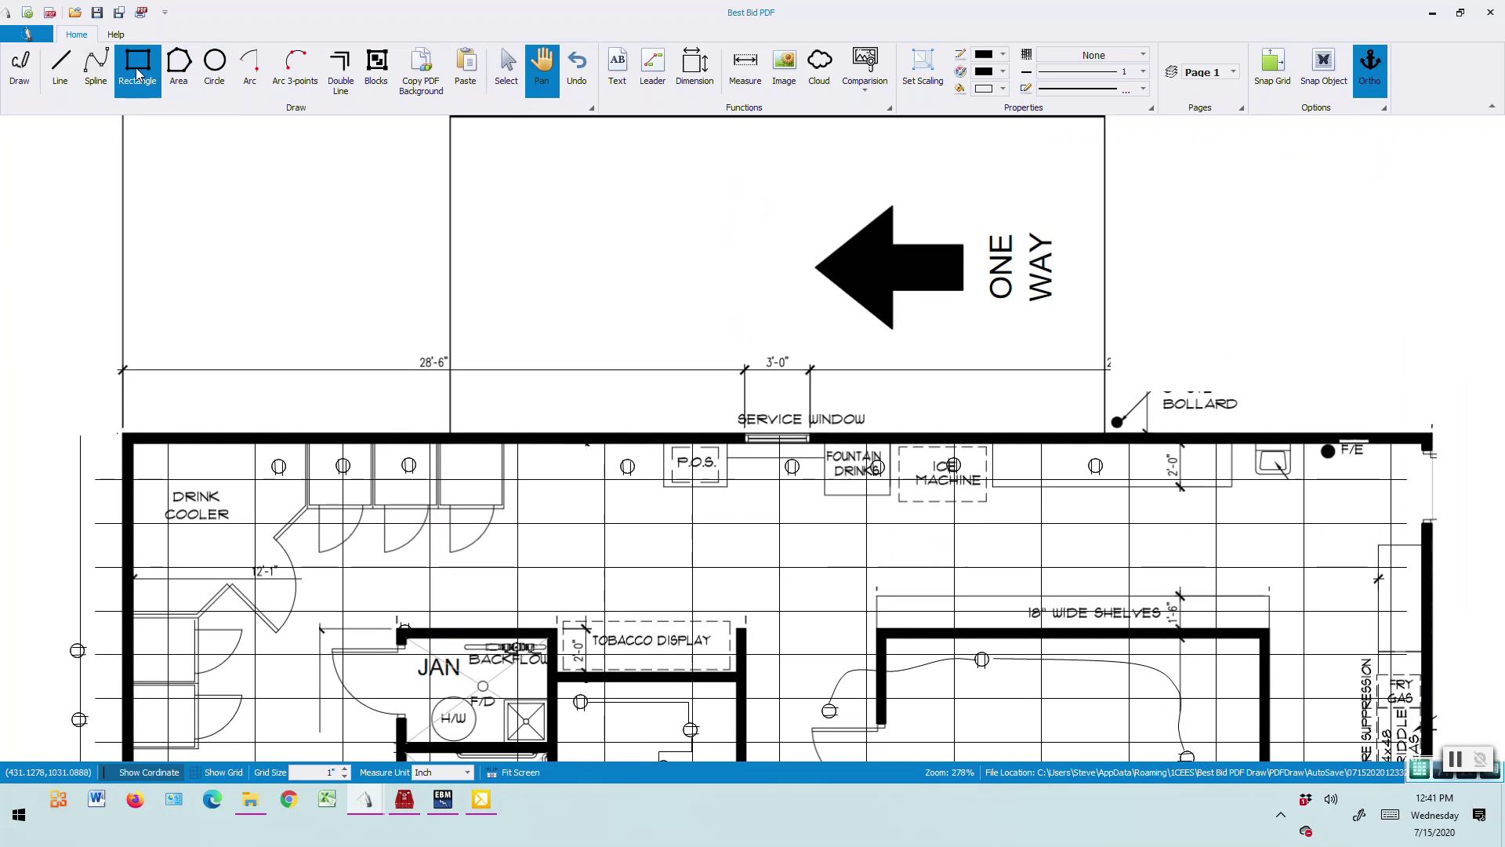
click(242, 243)
key(t)
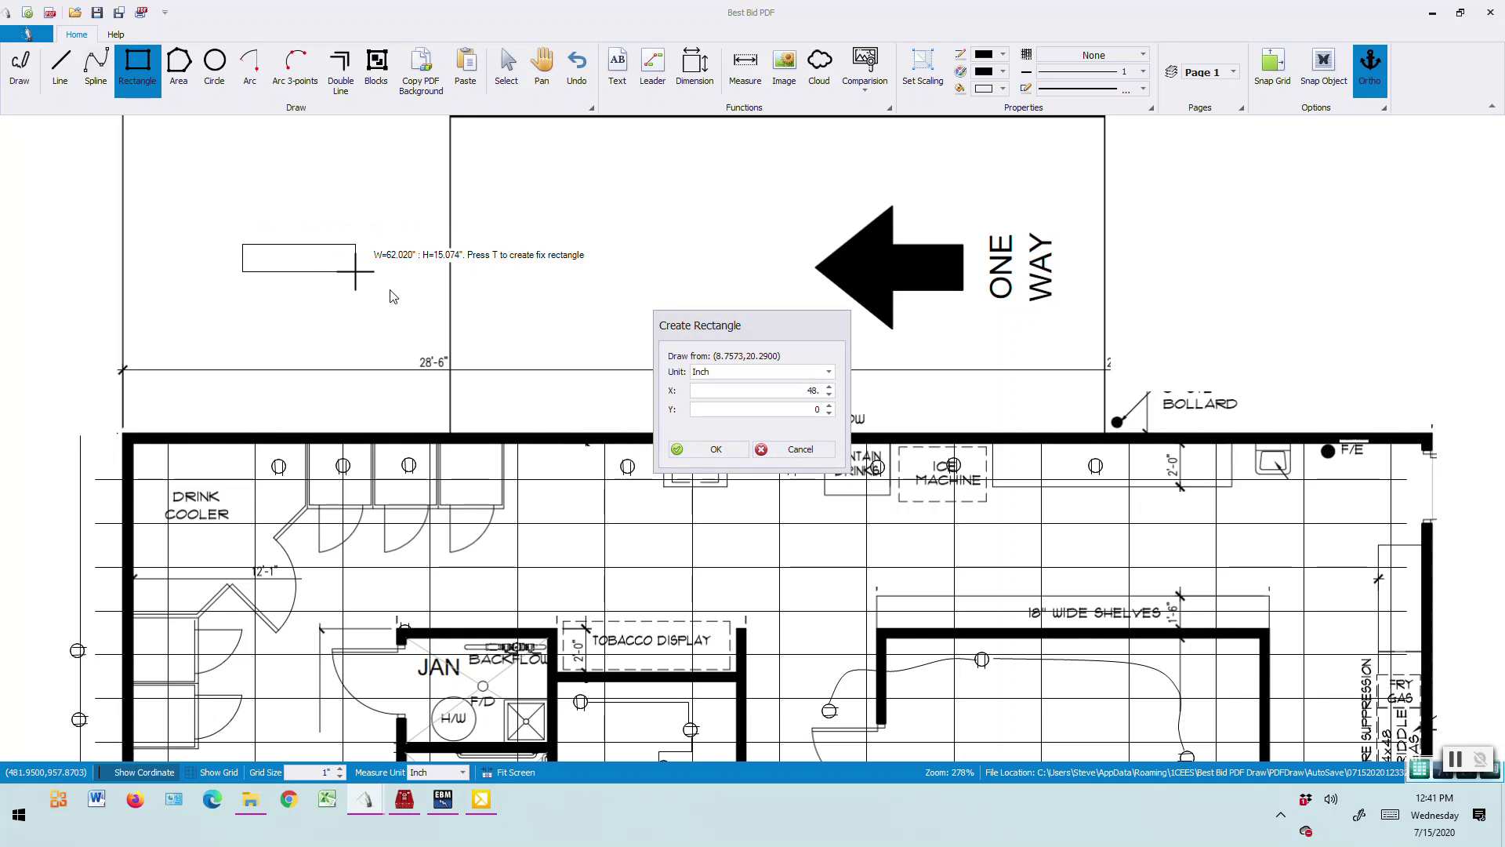
key(Tab)
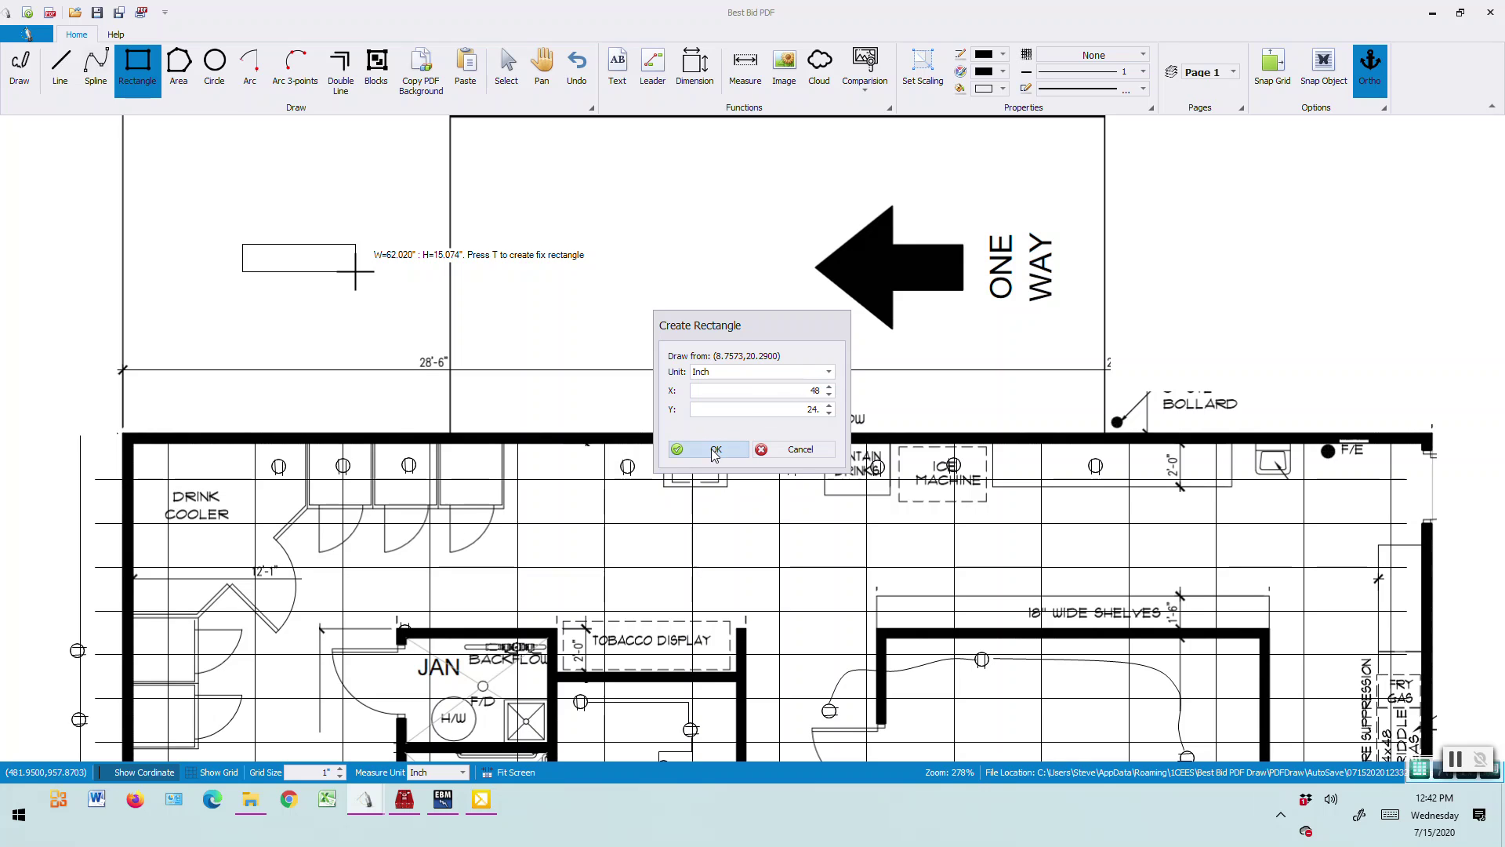
click(714, 449)
click(140, 63)
- Set the line weight of the 48 by 24 inch rectangle to 3
click(507, 62)
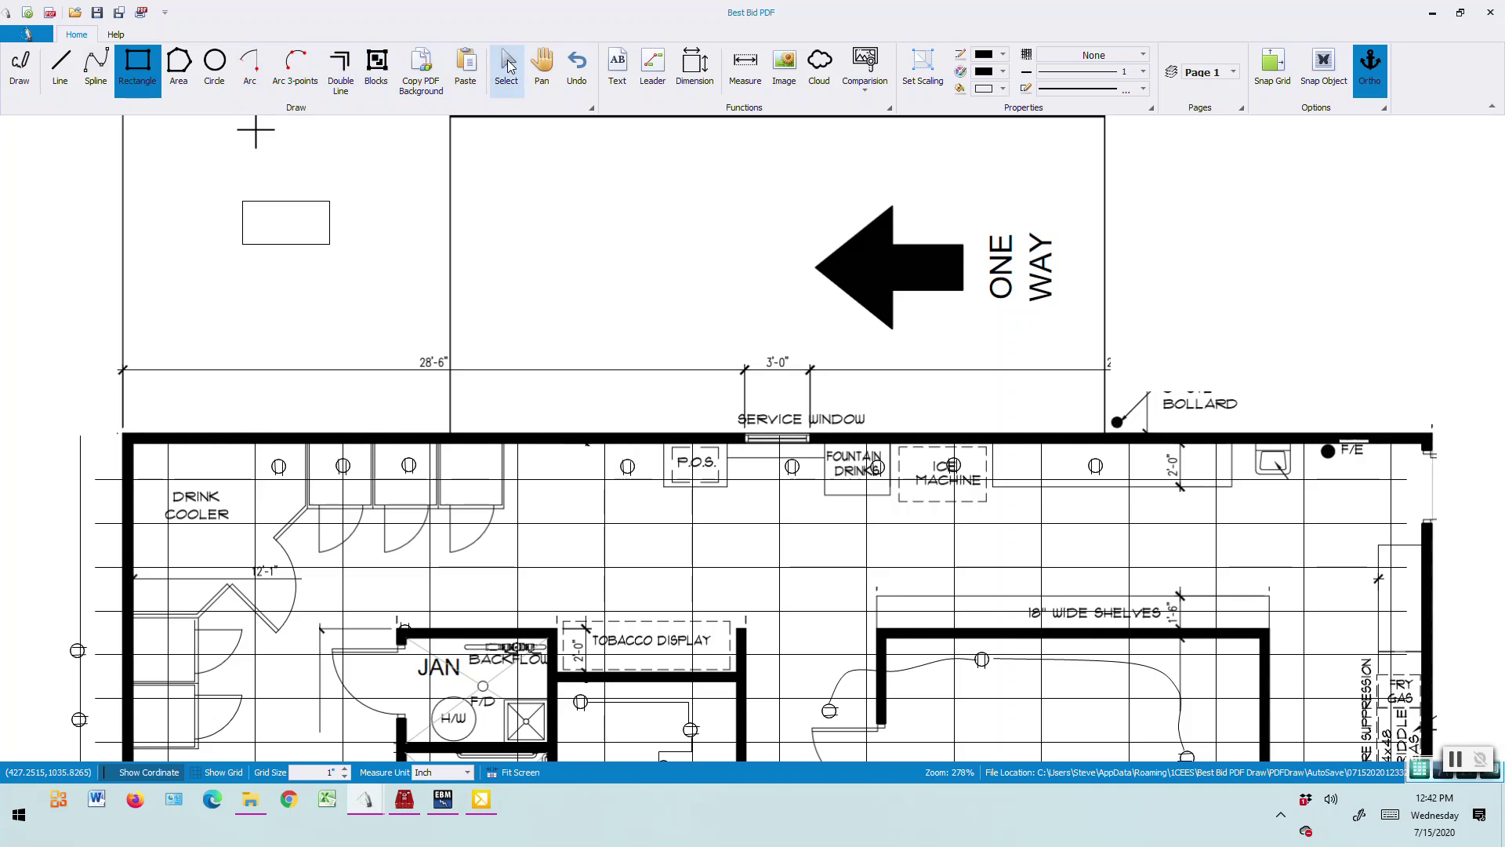
right_click(326, 244)
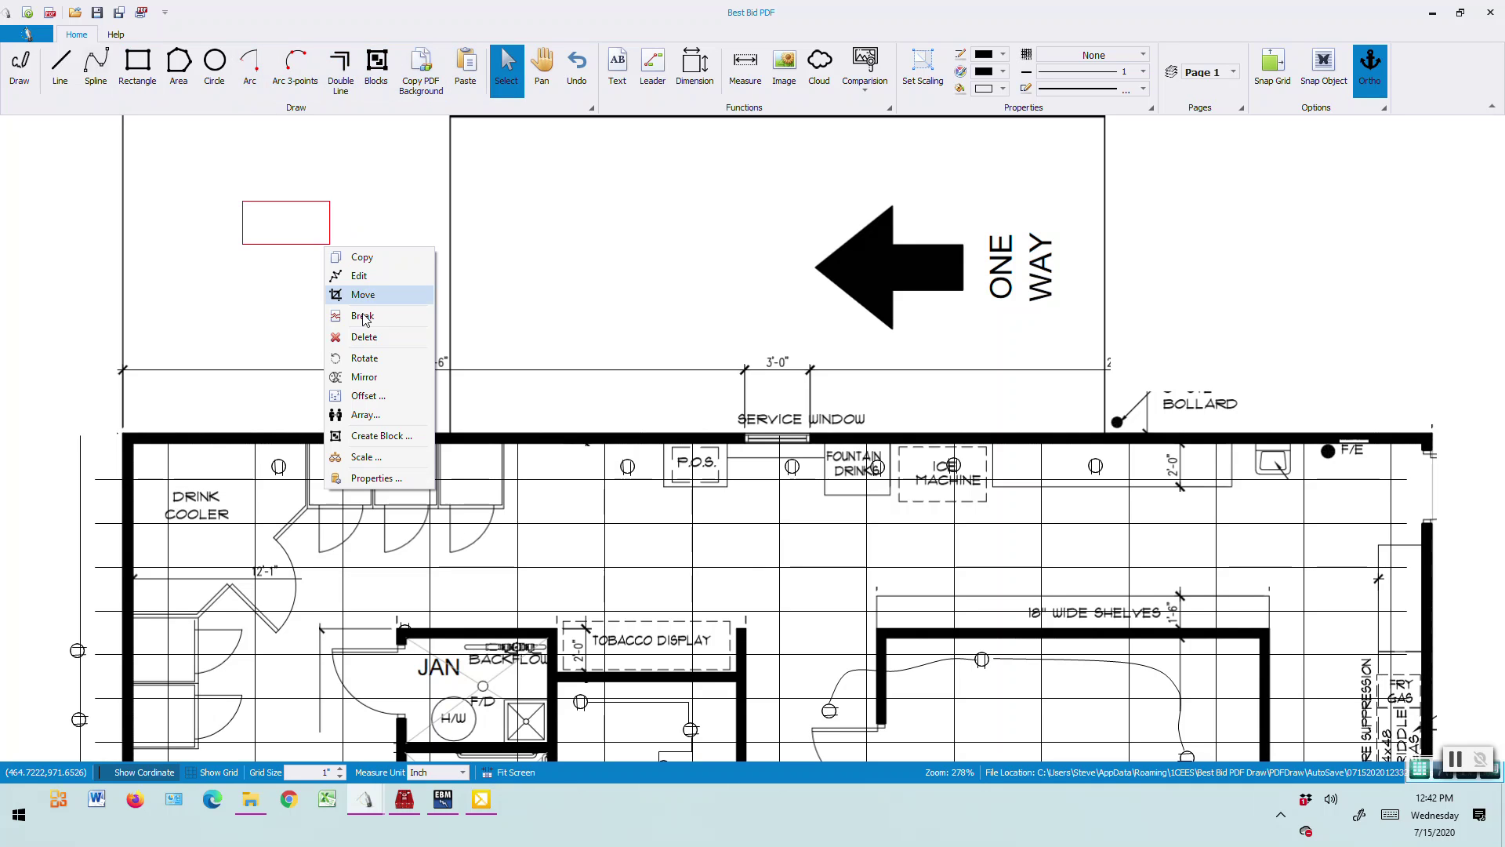
click(365, 479)
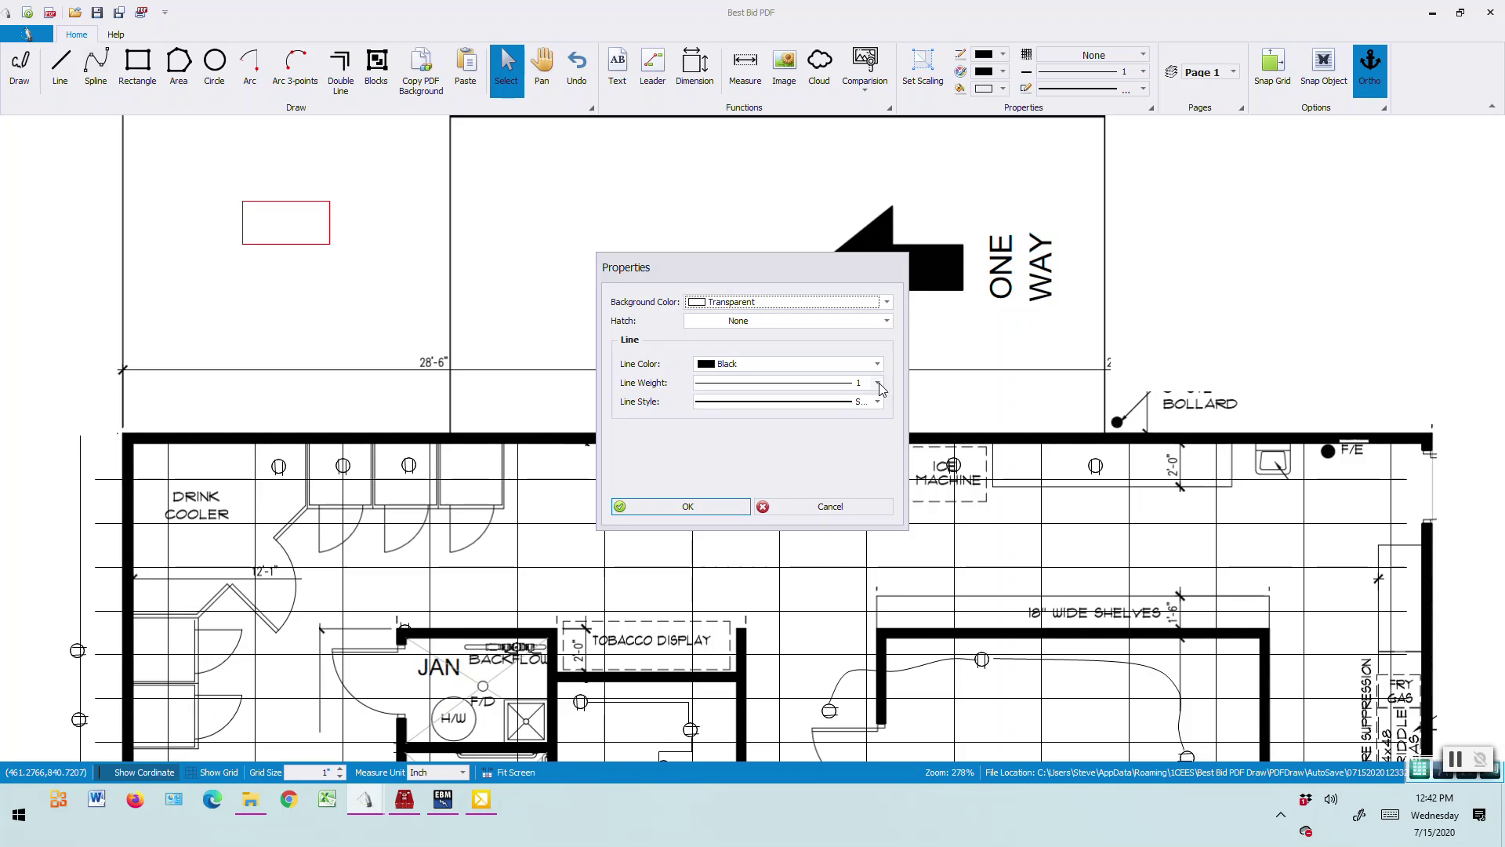
click(876, 383)
click(775, 421)
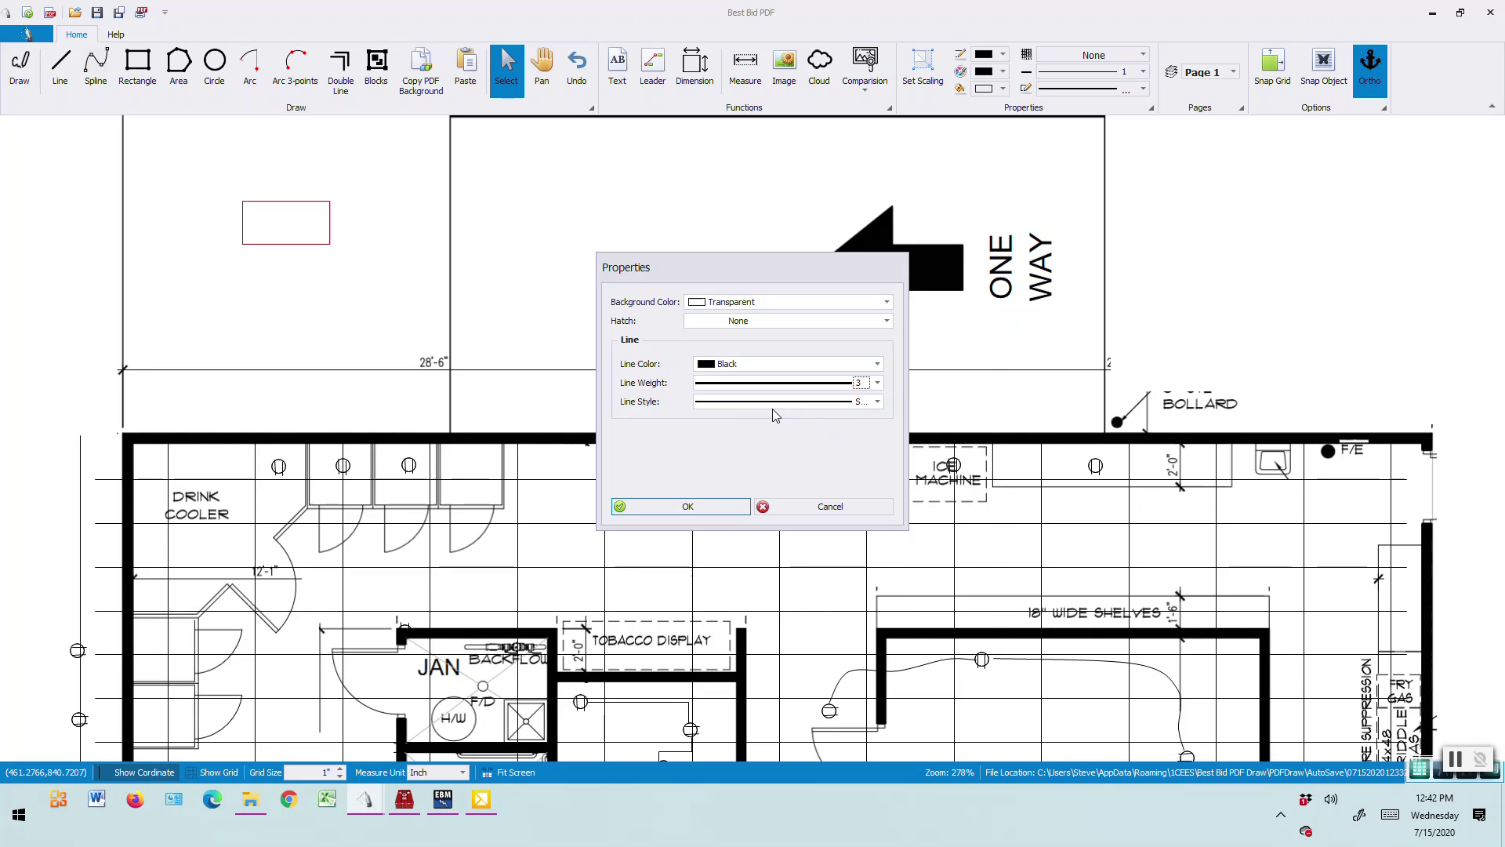
click(673, 508)
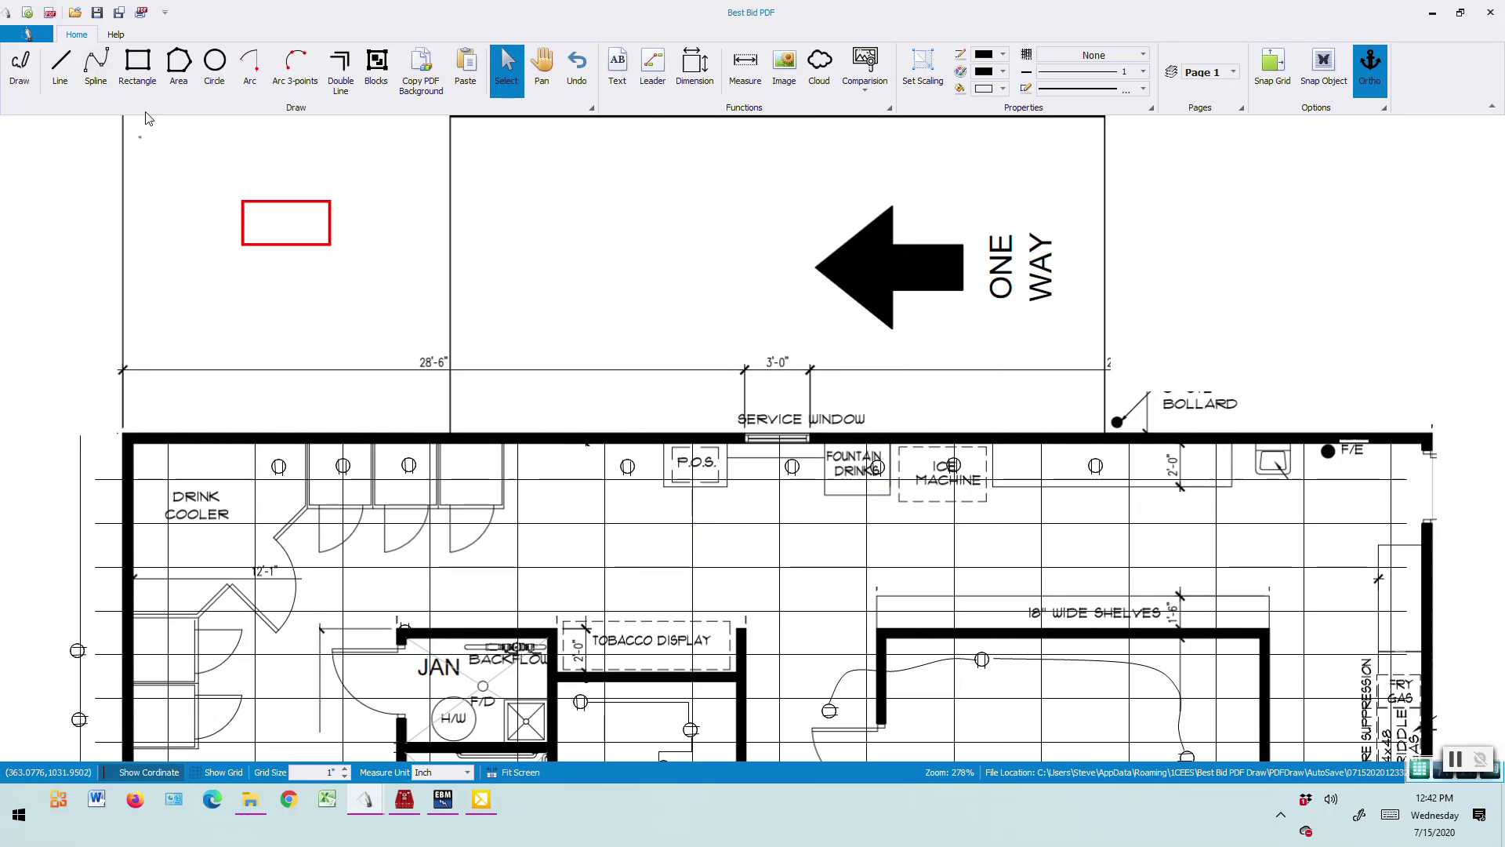
- Draw a slightly smaller rectangle just inside the heavy-outlined rectangle
click(136, 72)
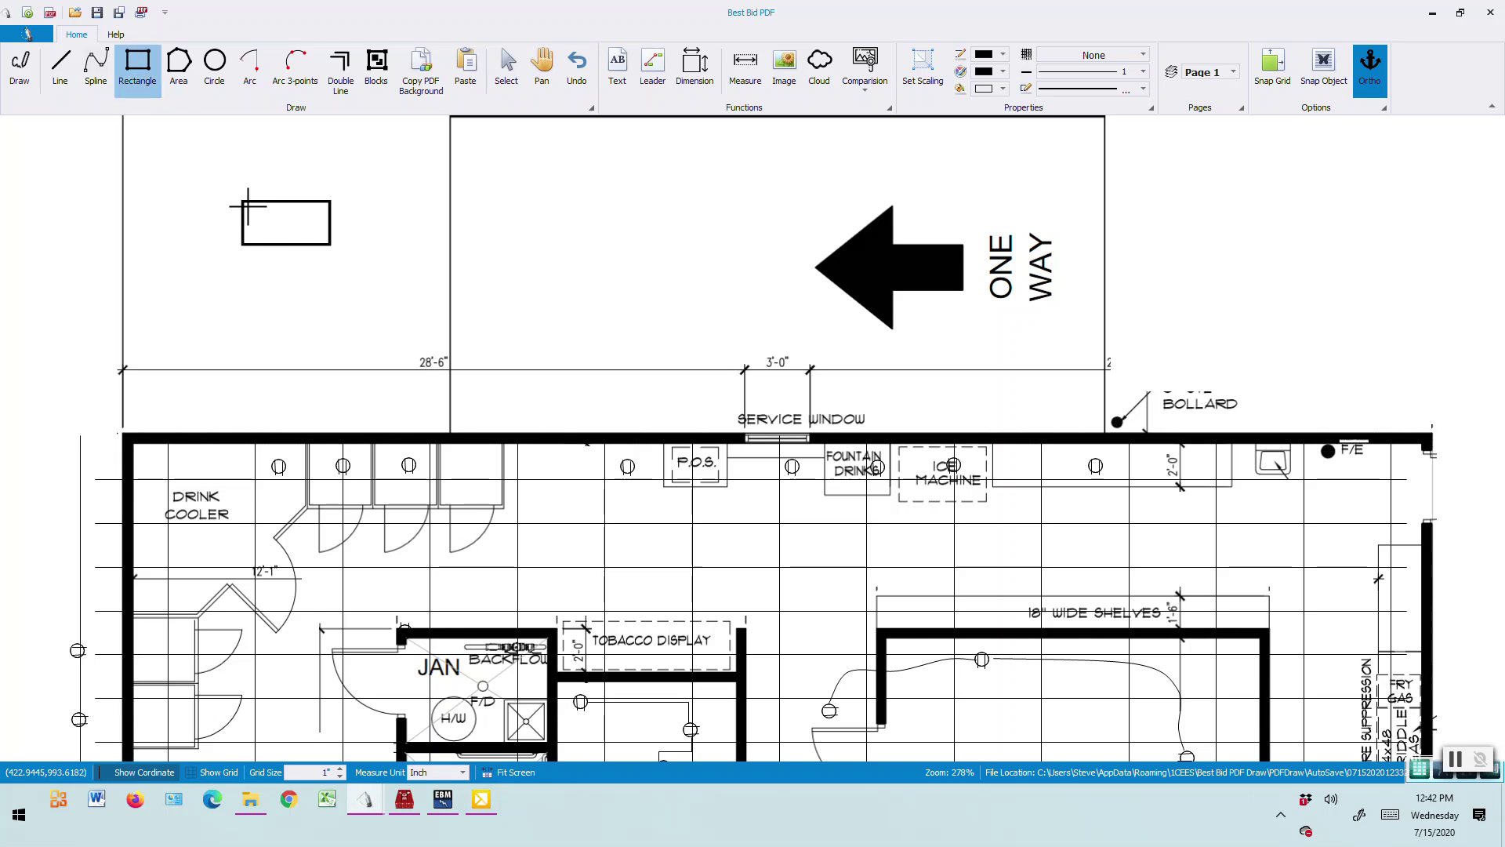
click(248, 205)
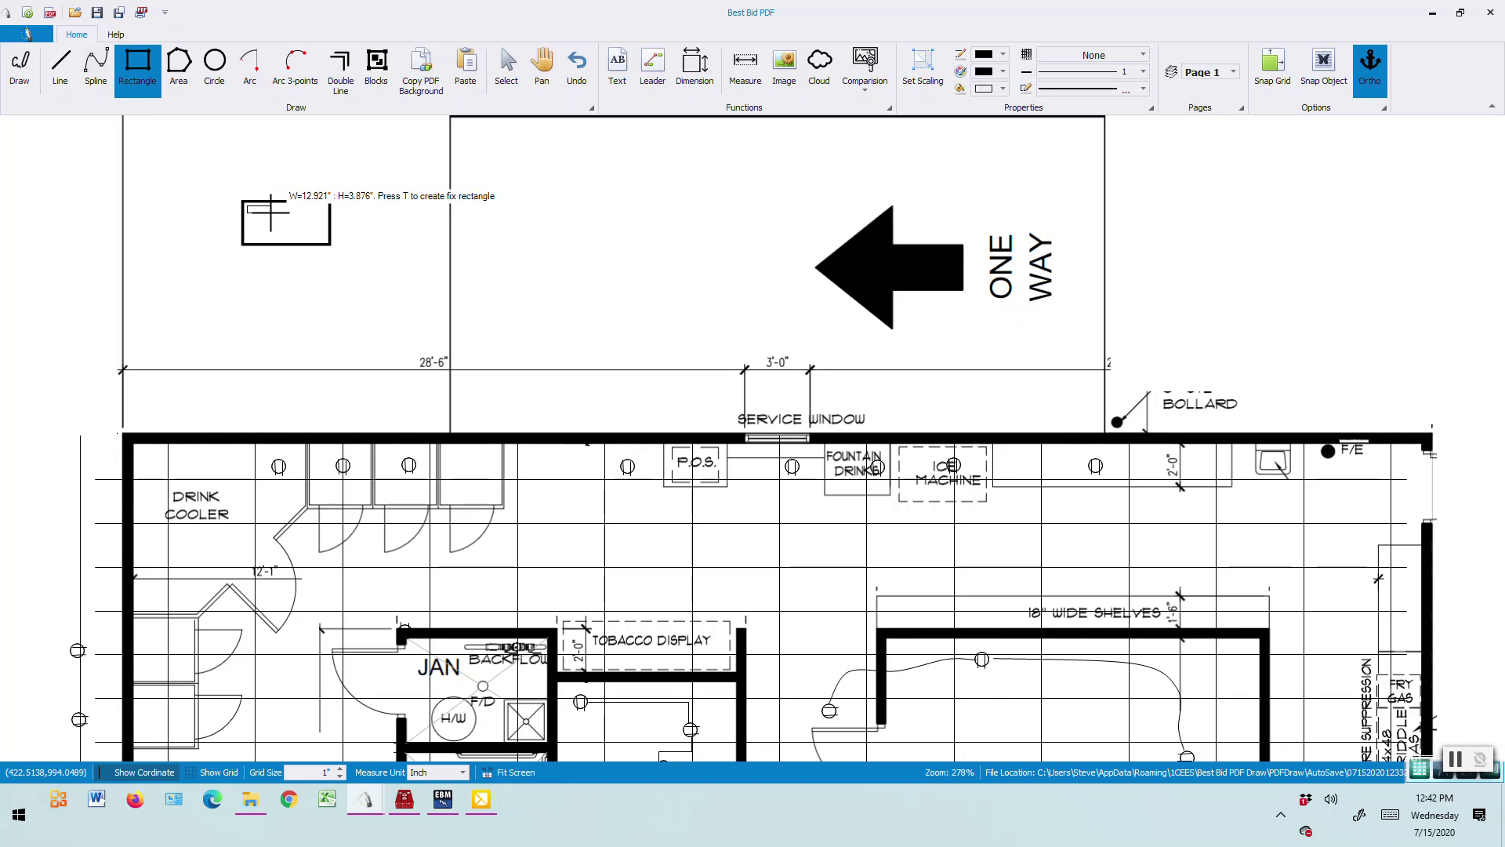
click(327, 243)
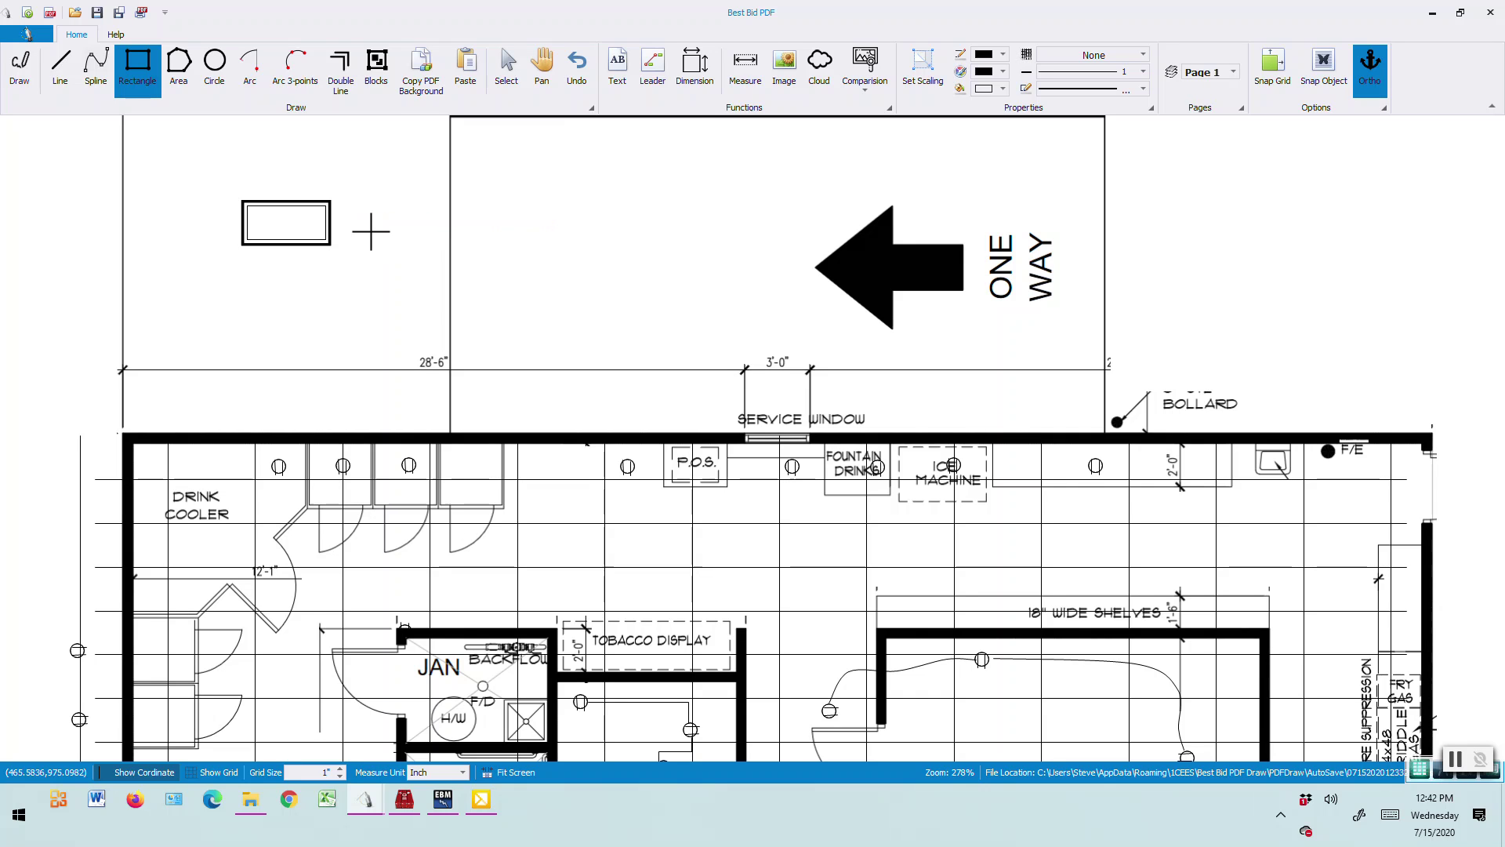
- Set the fill to DarkGray with the Percent25 hatch and draw a filled rectangle over the inner rectangle
click(1003, 88)
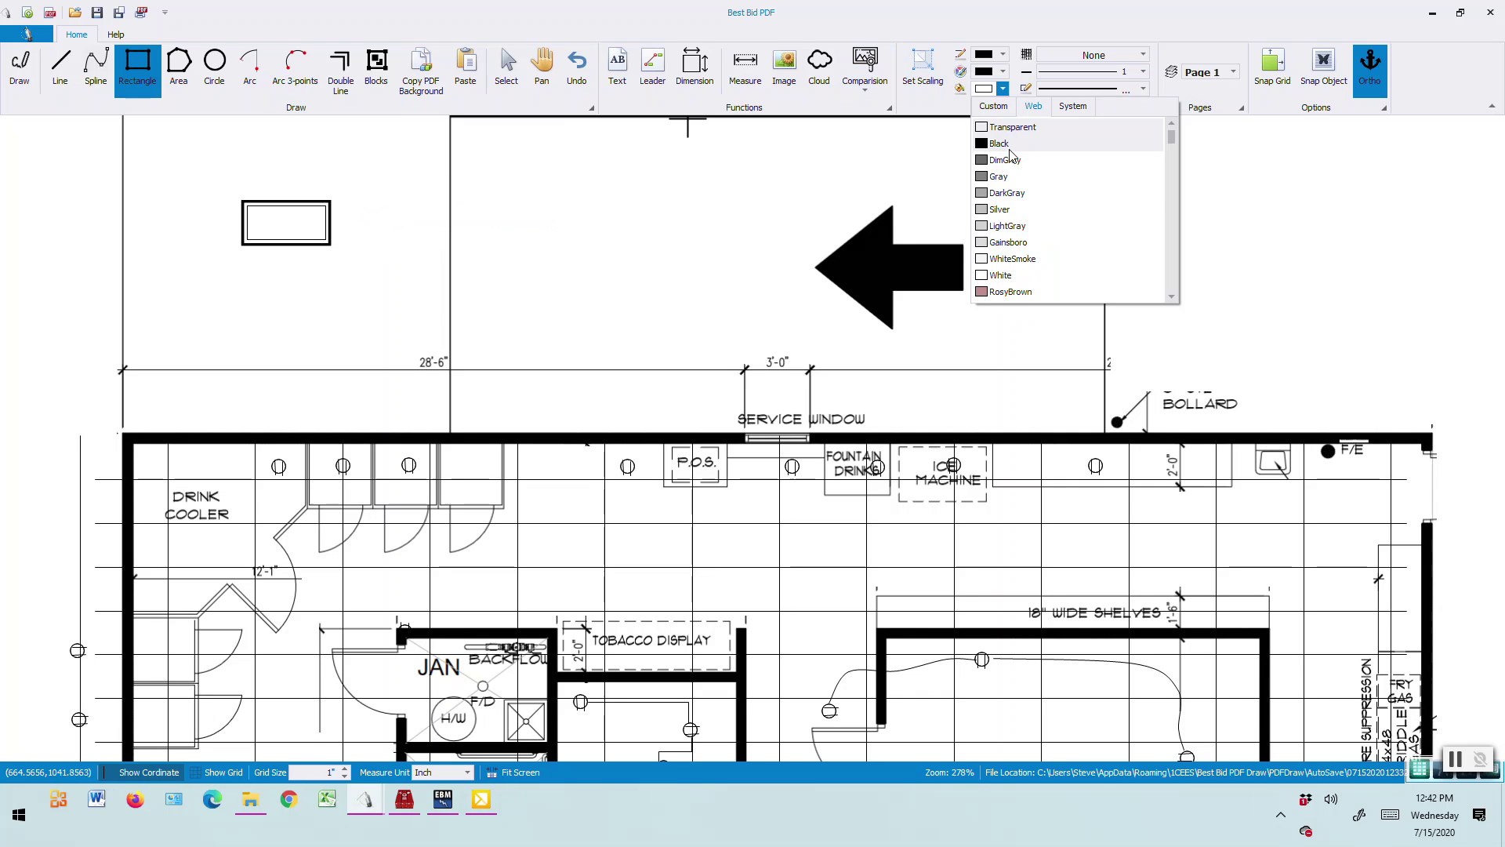
click(985, 194)
click(1143, 55)
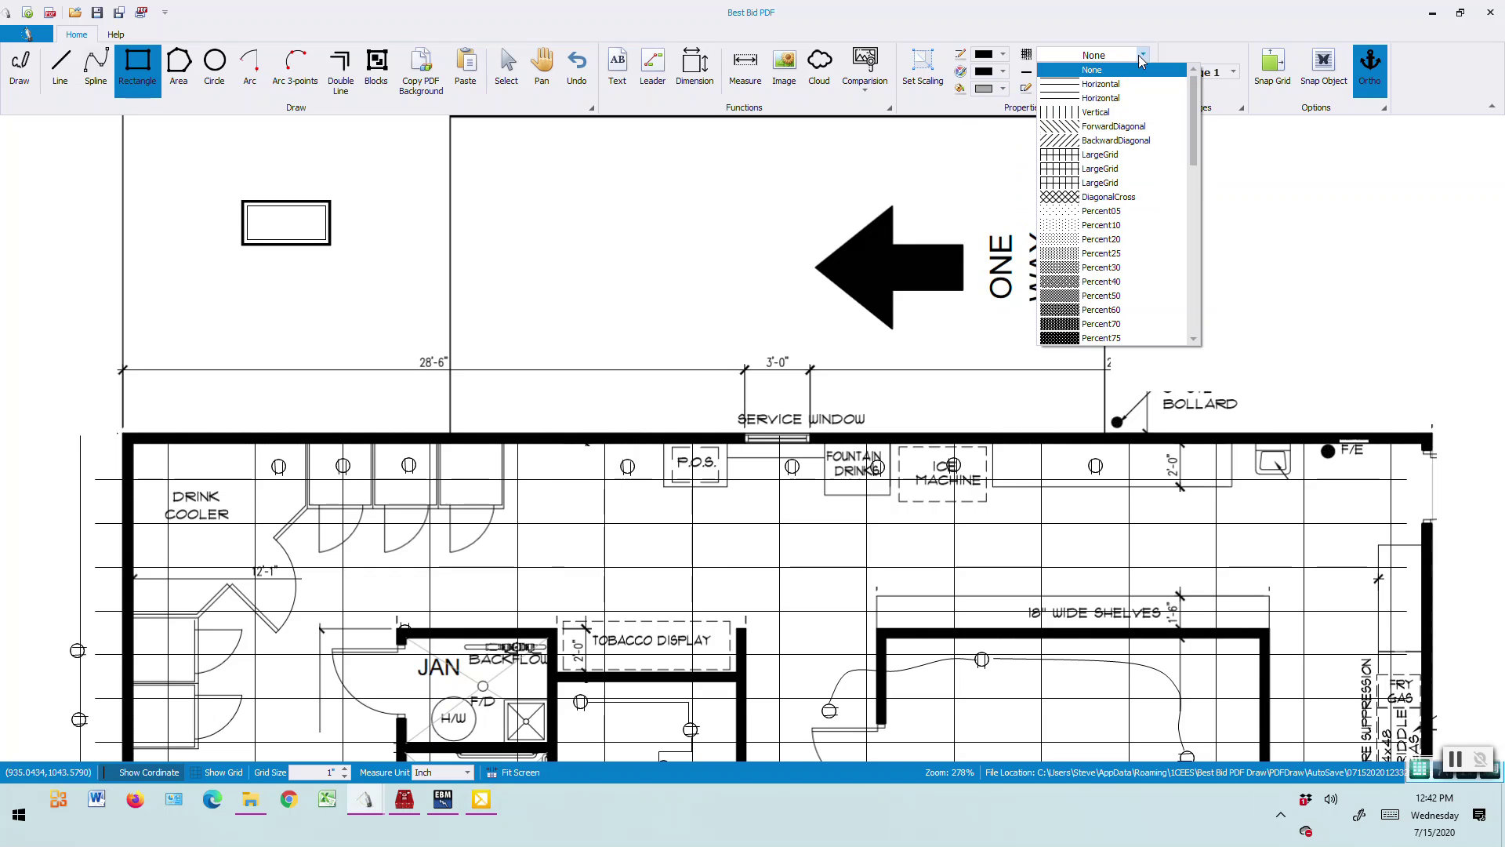
click(1058, 253)
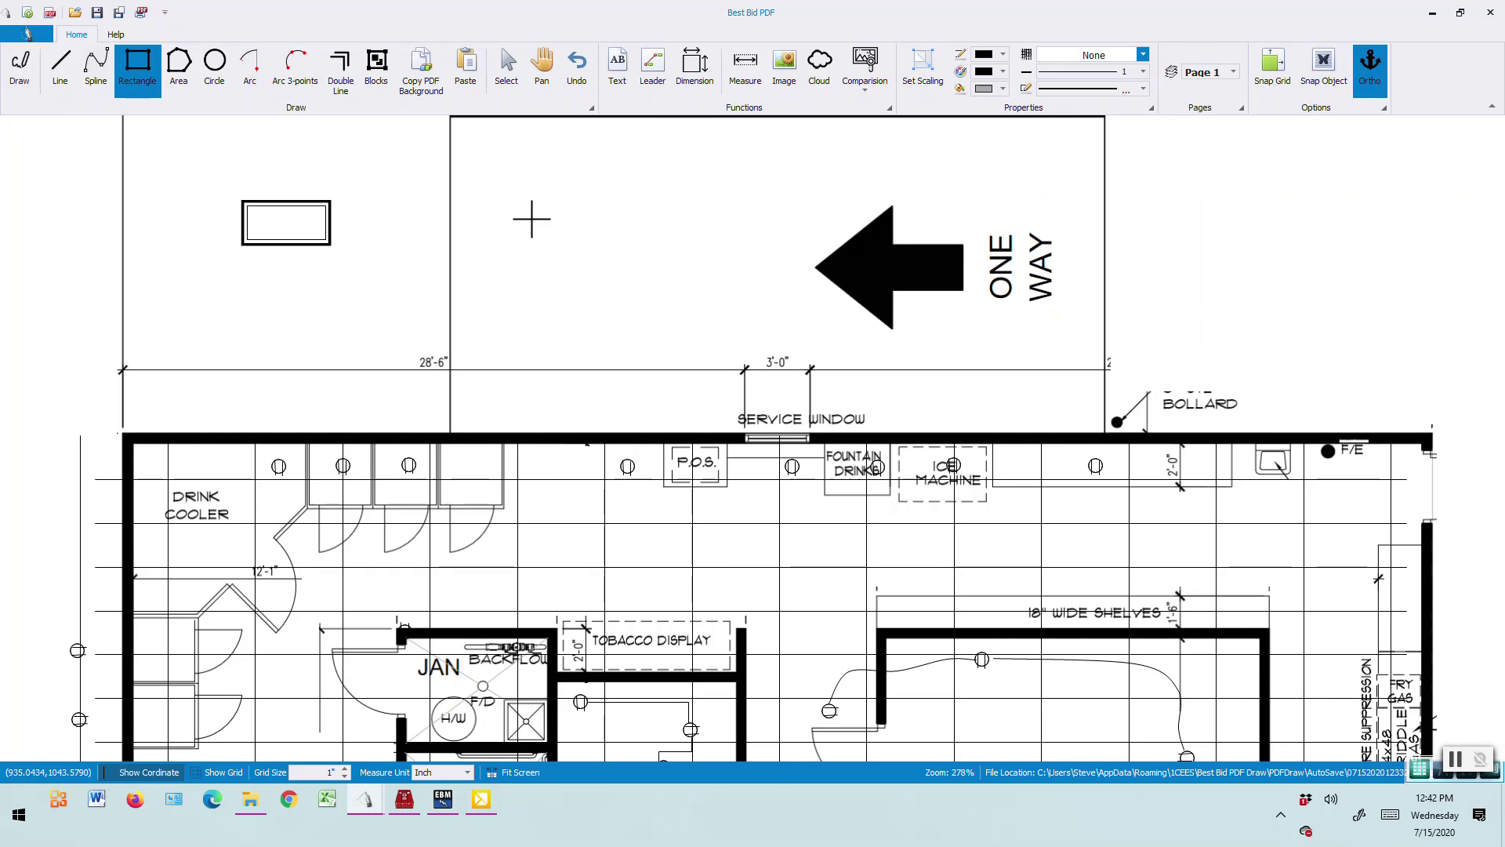
click(246, 207)
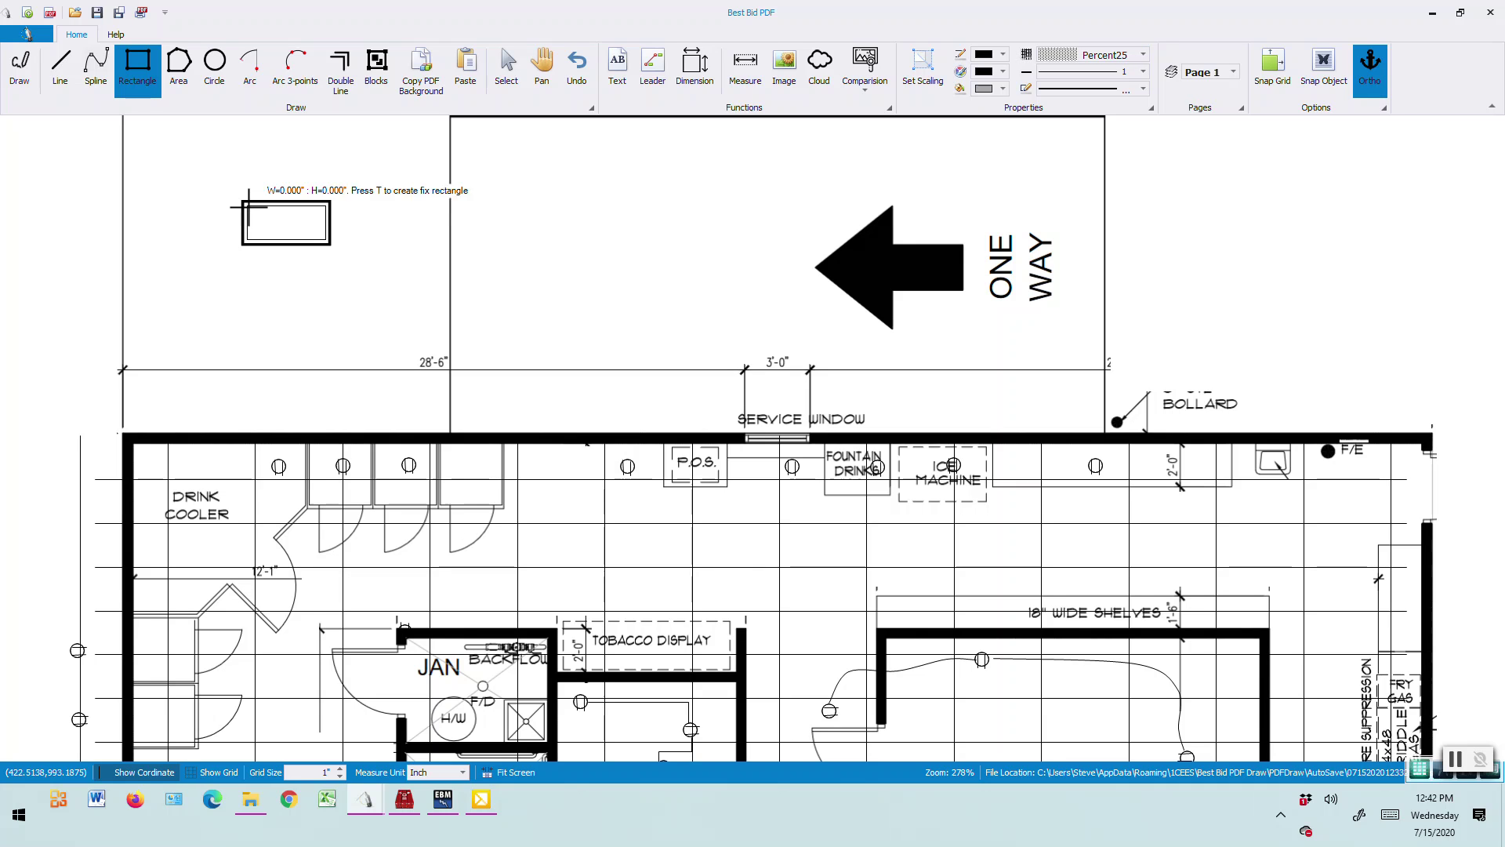
click(327, 239)
- Select all the nested rectangles and move them together into the grid cell just below and right of the drink cooler label
click(506, 67)
mouse_move(229, 186)
mouse_down()
mouse_move(290, 259)
mouse_move(377, 282)
mouse_up()
right_click(299, 250)
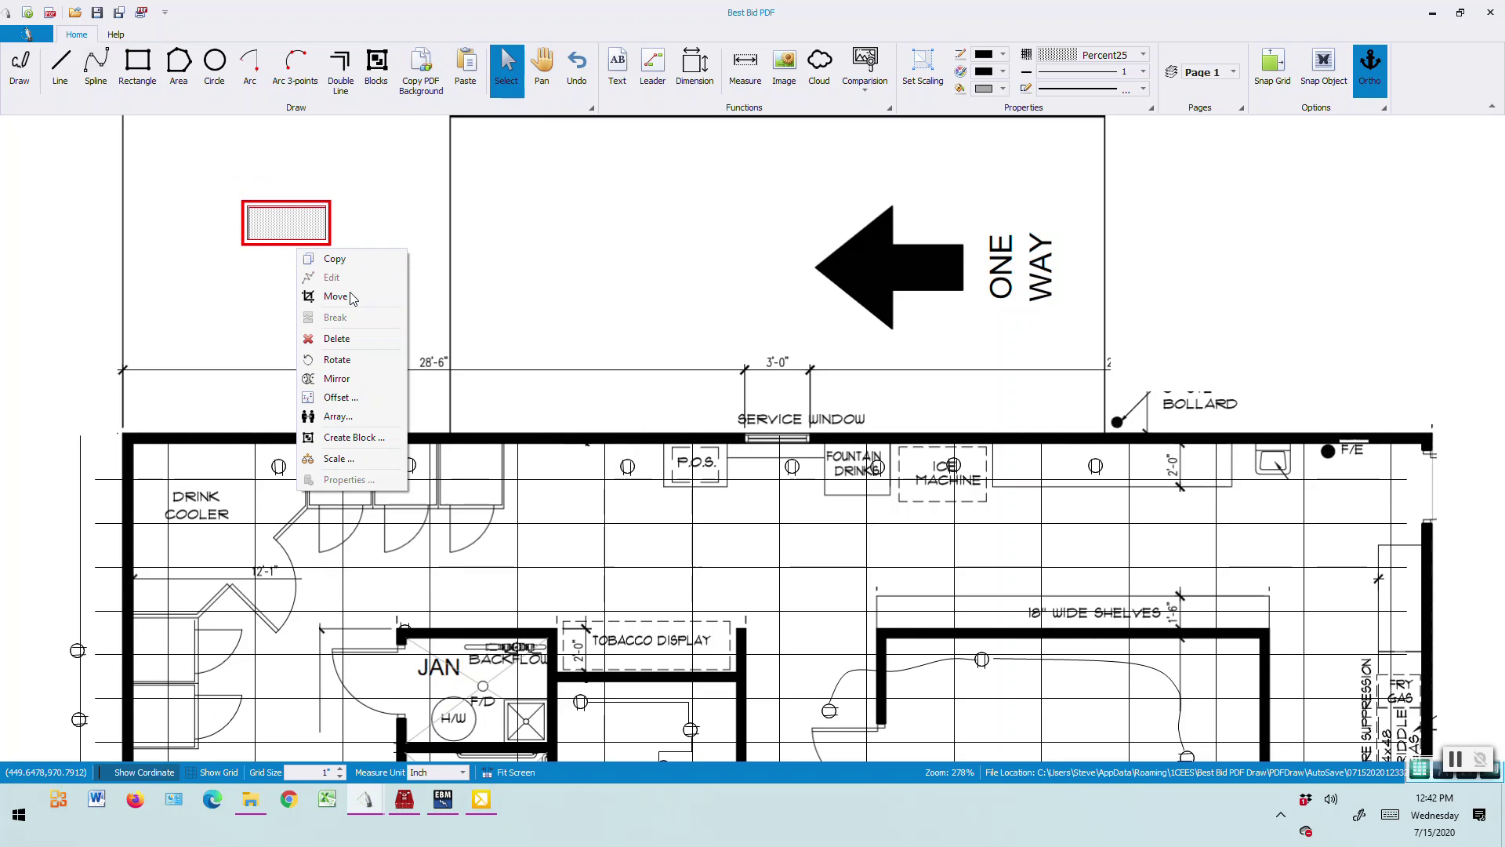
click(337, 296)
click(314, 571)
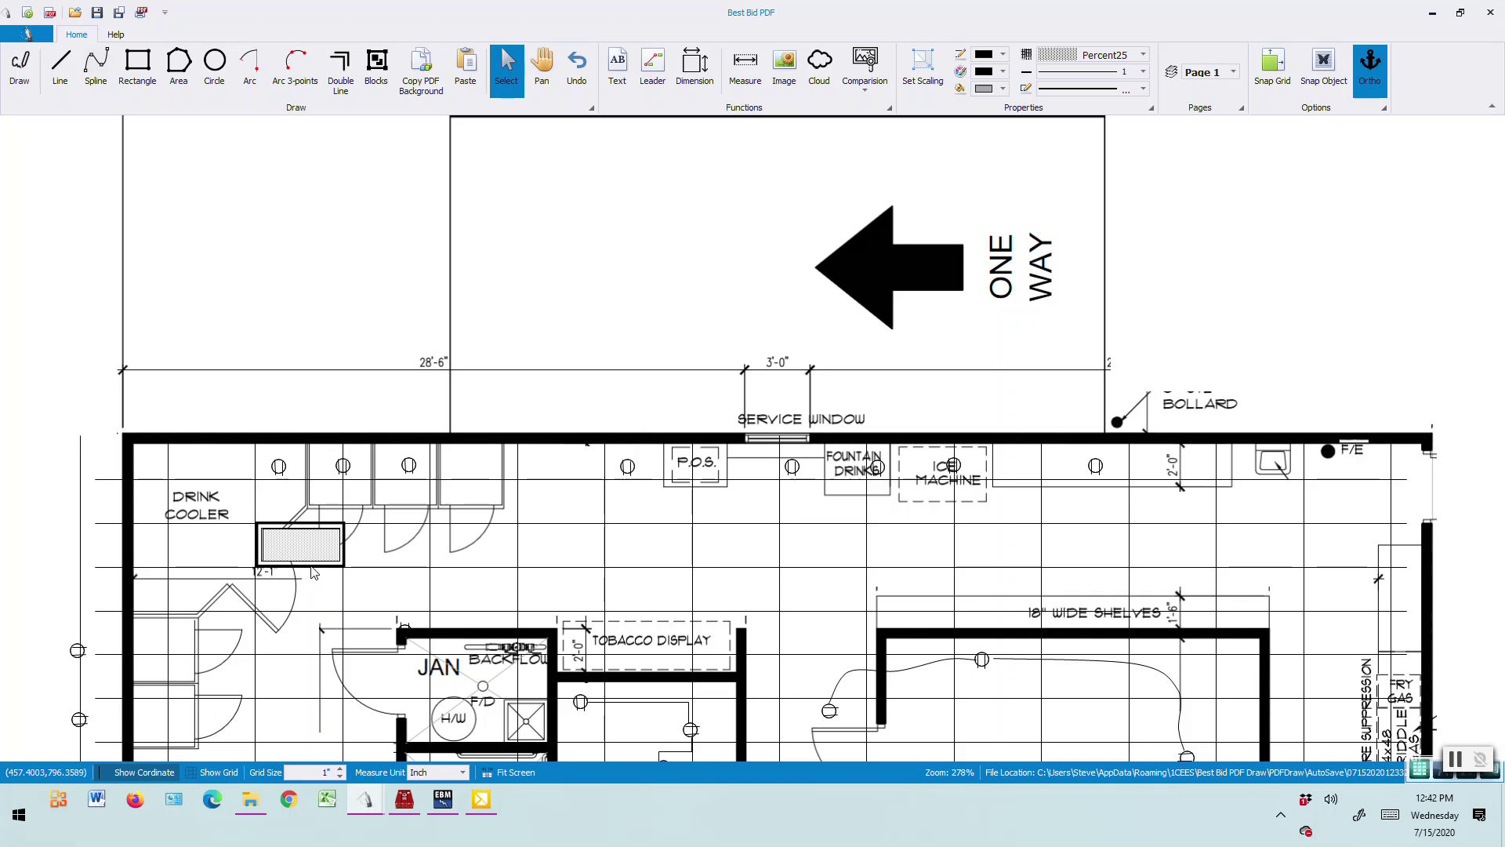
click(308, 563)
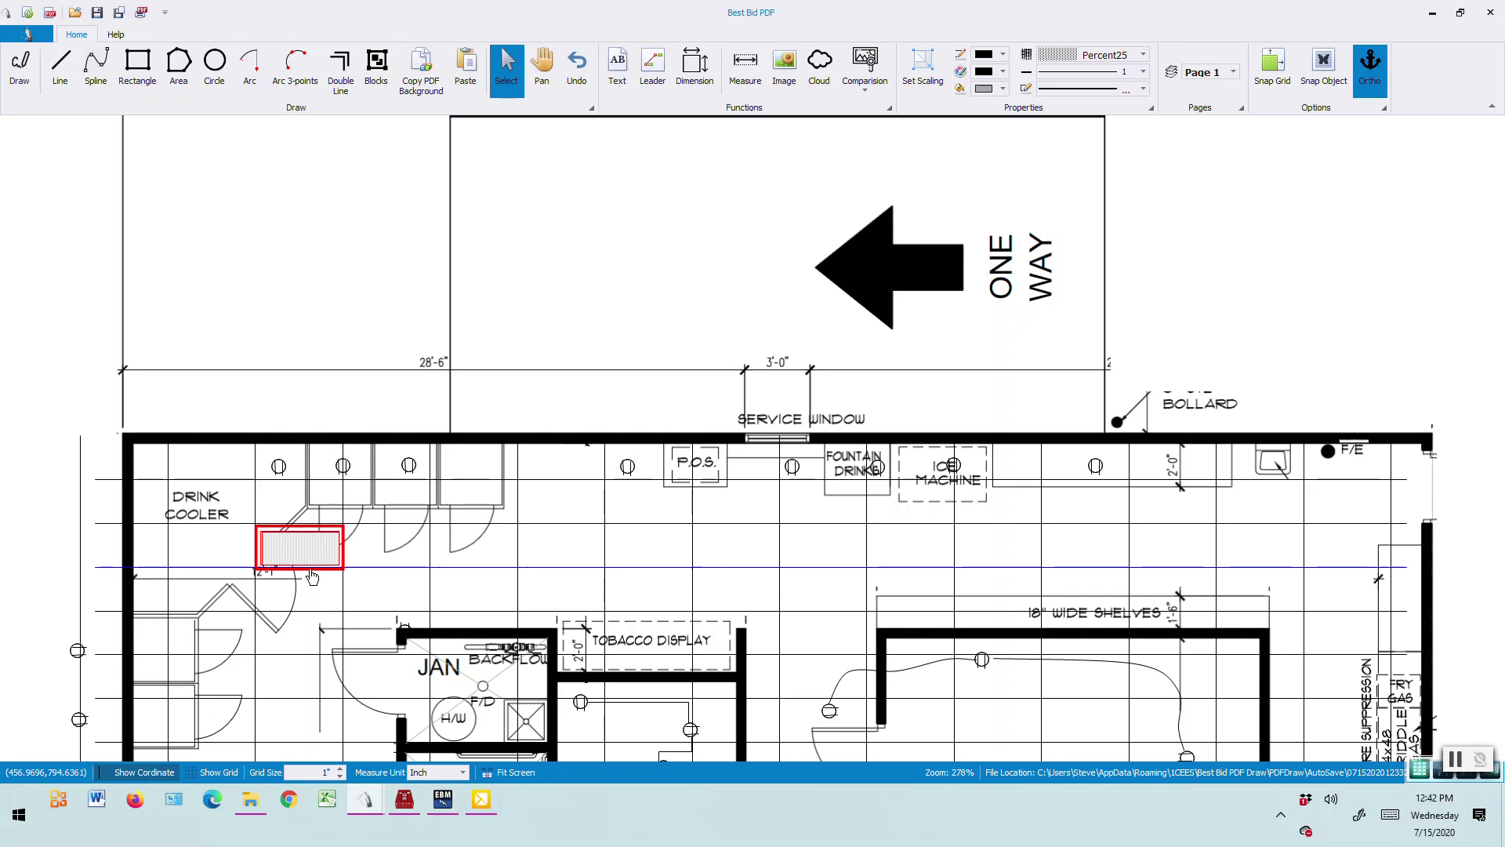
- Copy the hatched rectangle symbol and paste three copies above the building, beside the one-way arrow
right_click(309, 568)
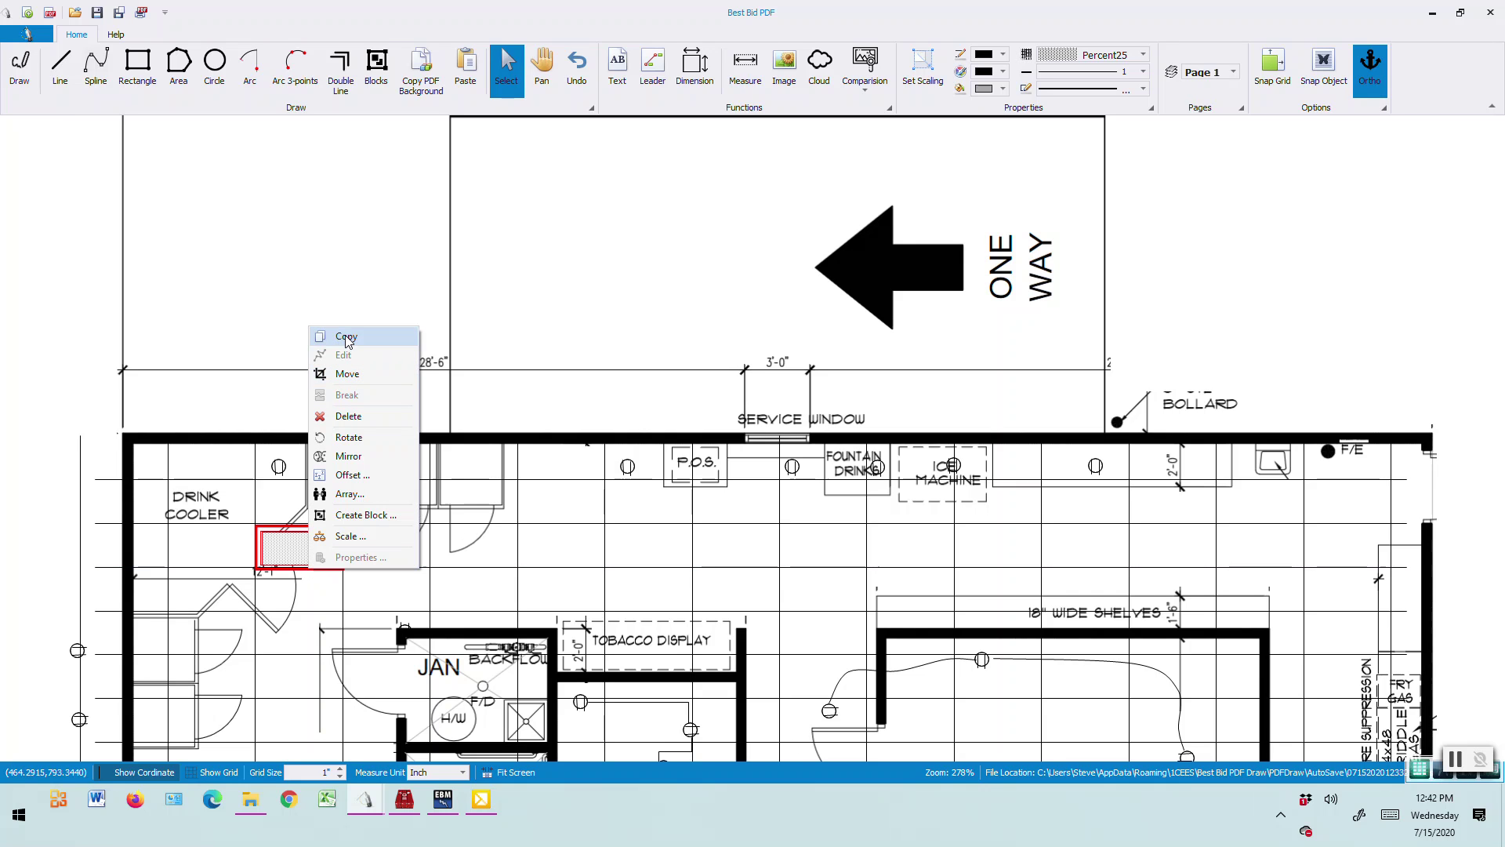
click(347, 336)
click(466, 64)
click(499, 240)
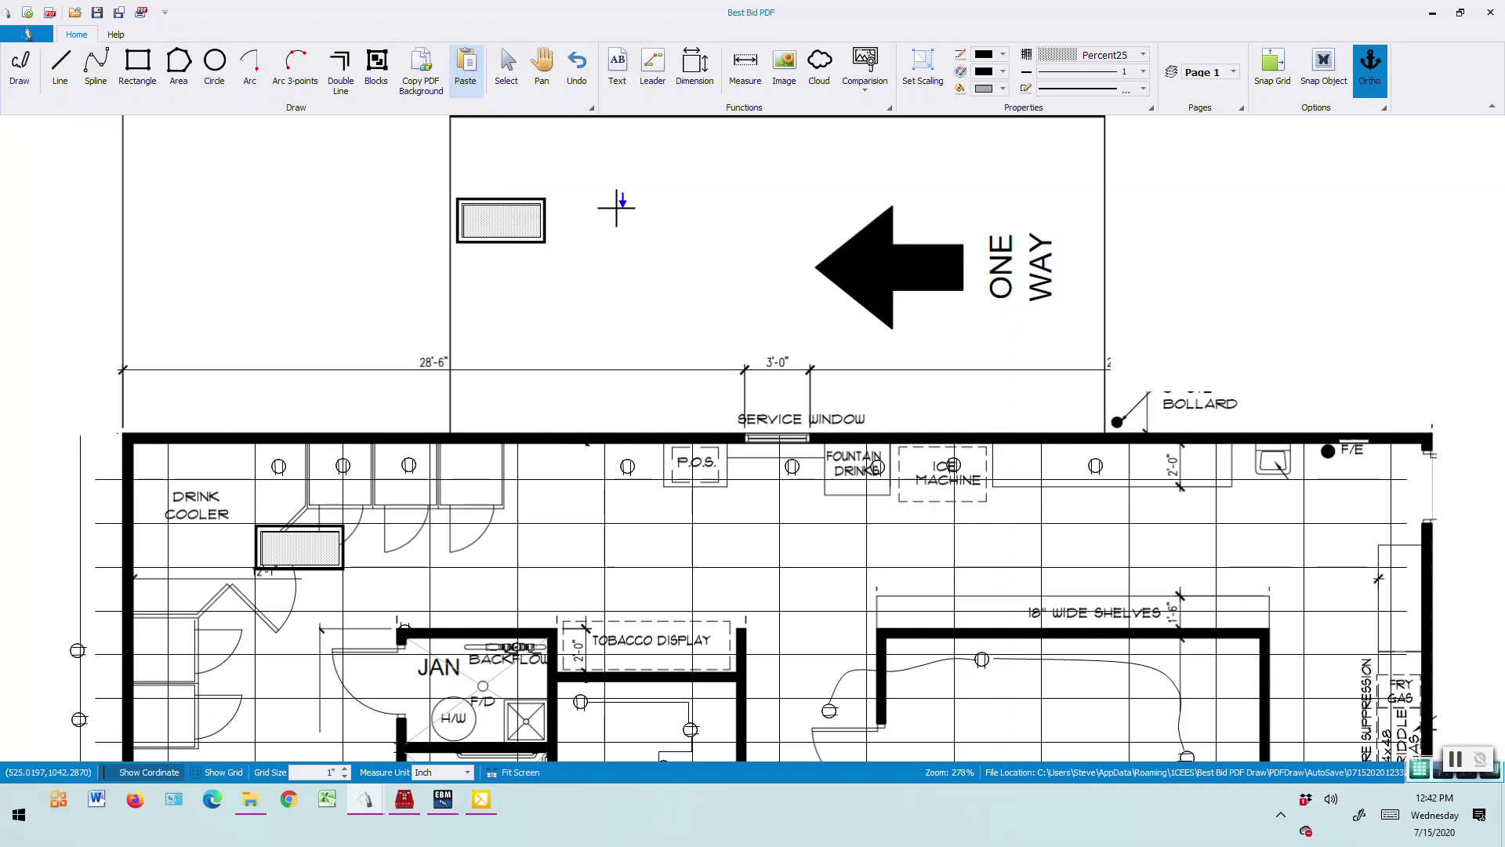
click(640, 206)
click(802, 192)
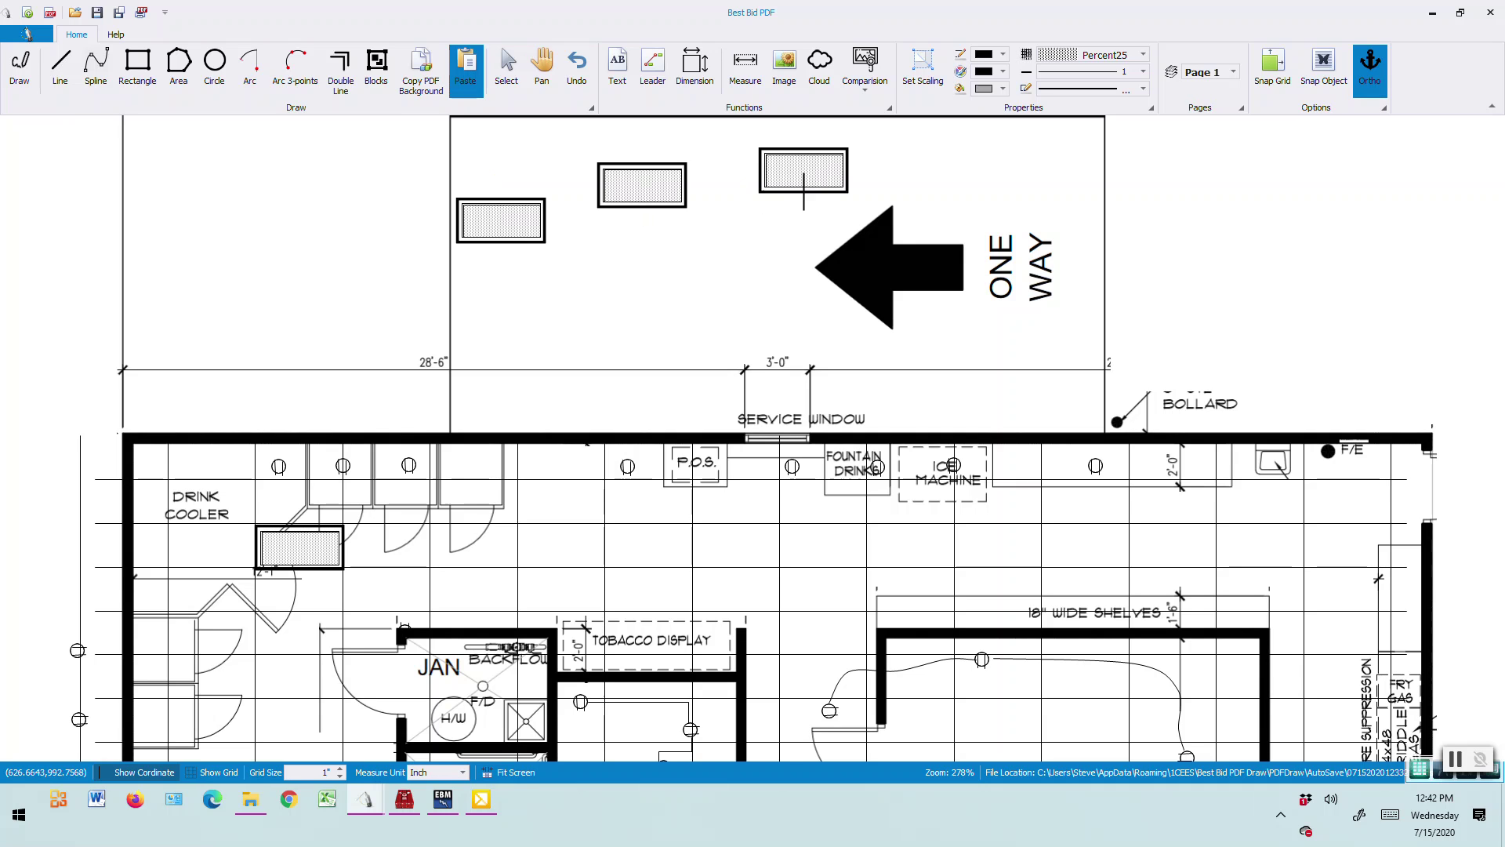
- Move the leftmost pasted copy into the grid cell to the left of the JAN room
click(507, 67)
click(514, 239)
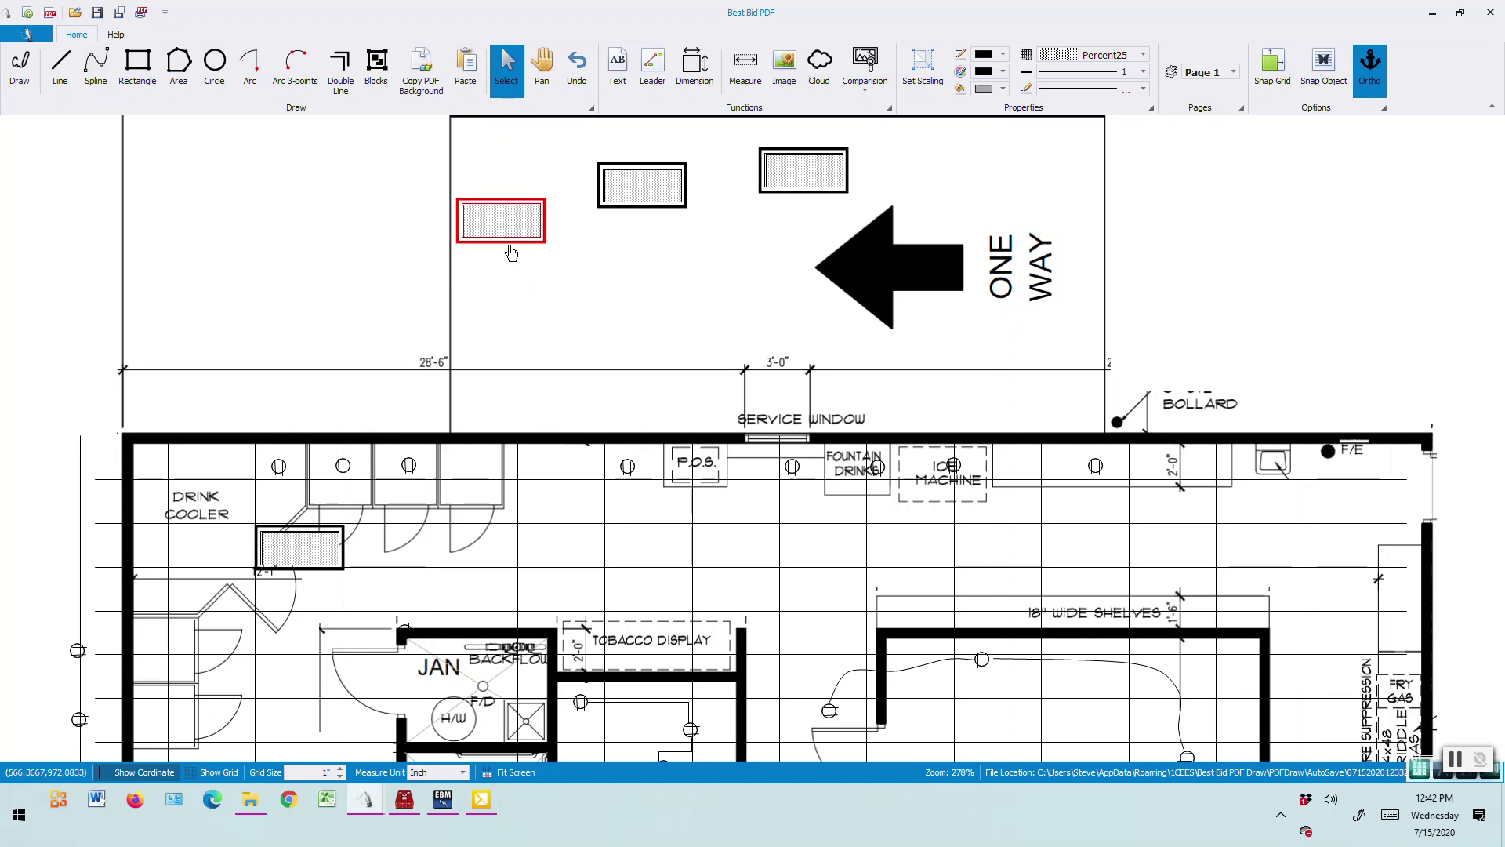
right_click(510, 246)
click(548, 293)
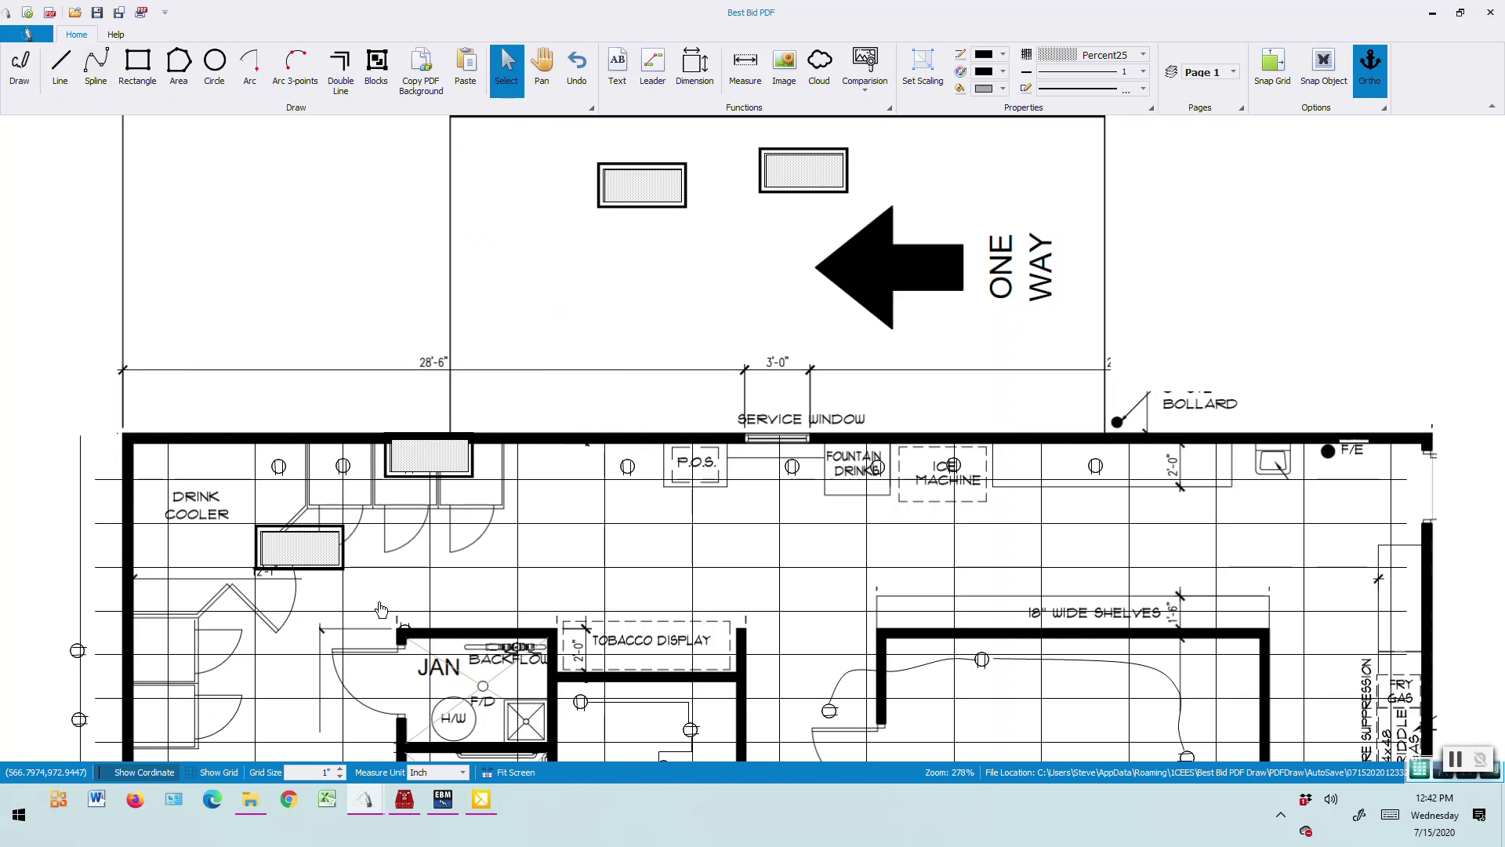
click(311, 750)
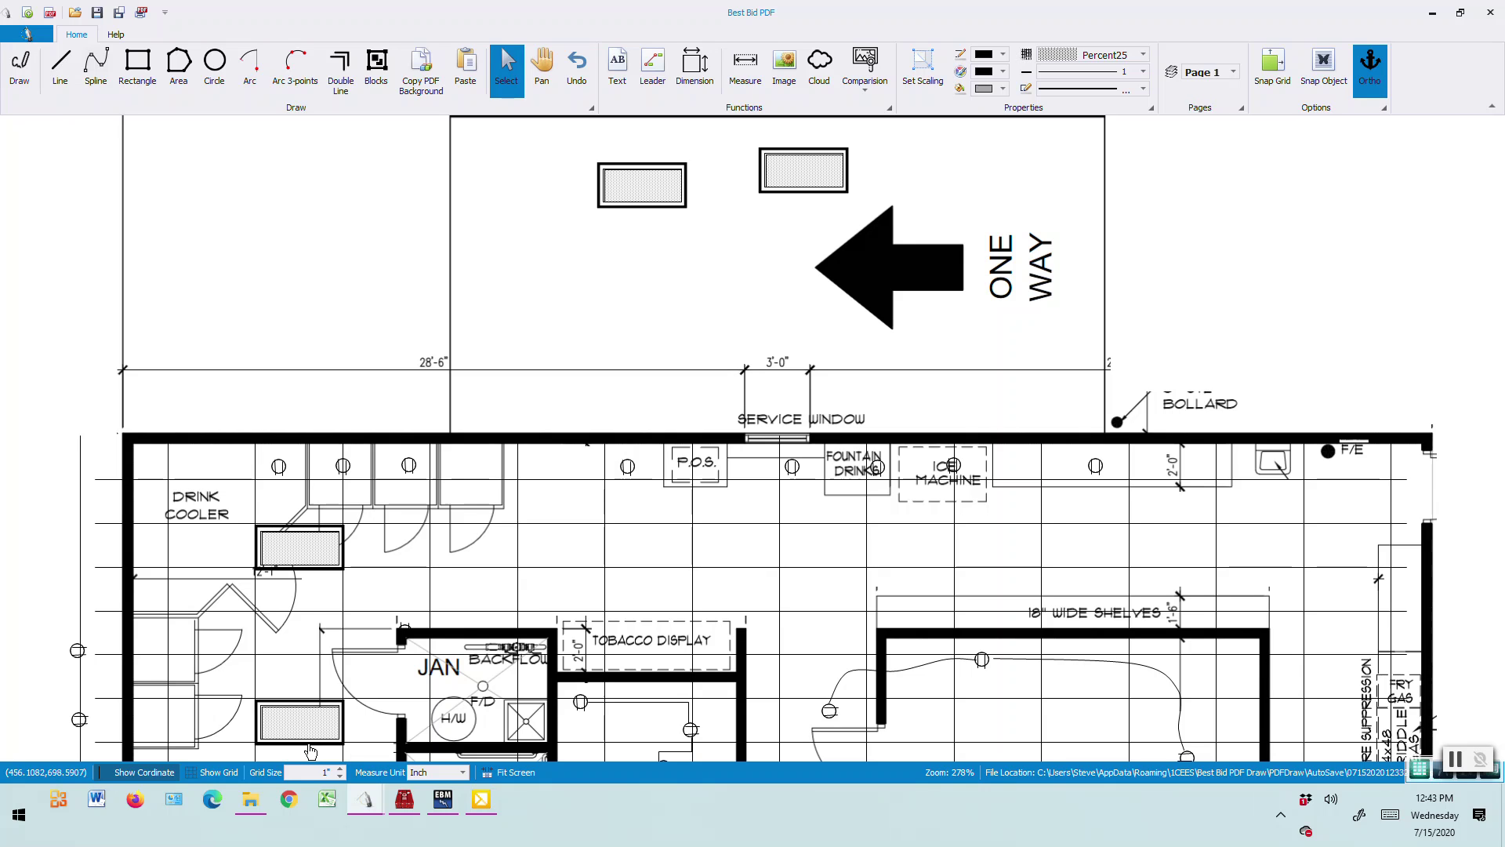
click(314, 748)
- Try to offset the hatched symbol below the drink cooler label with repeated copies 96 inches apart in X
drag(248, 513, 355, 577)
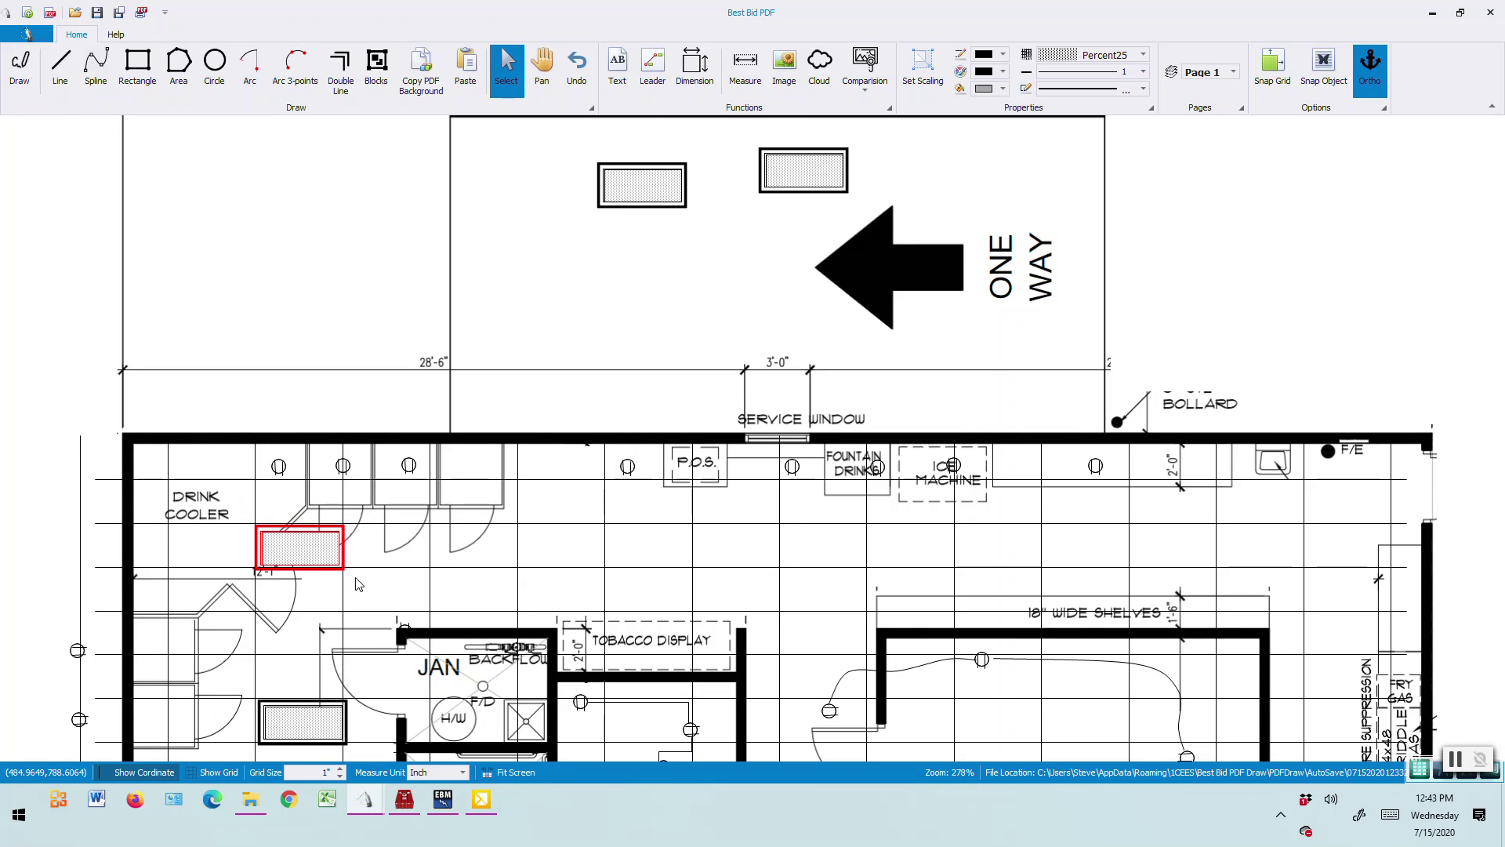
right_click(273, 567)
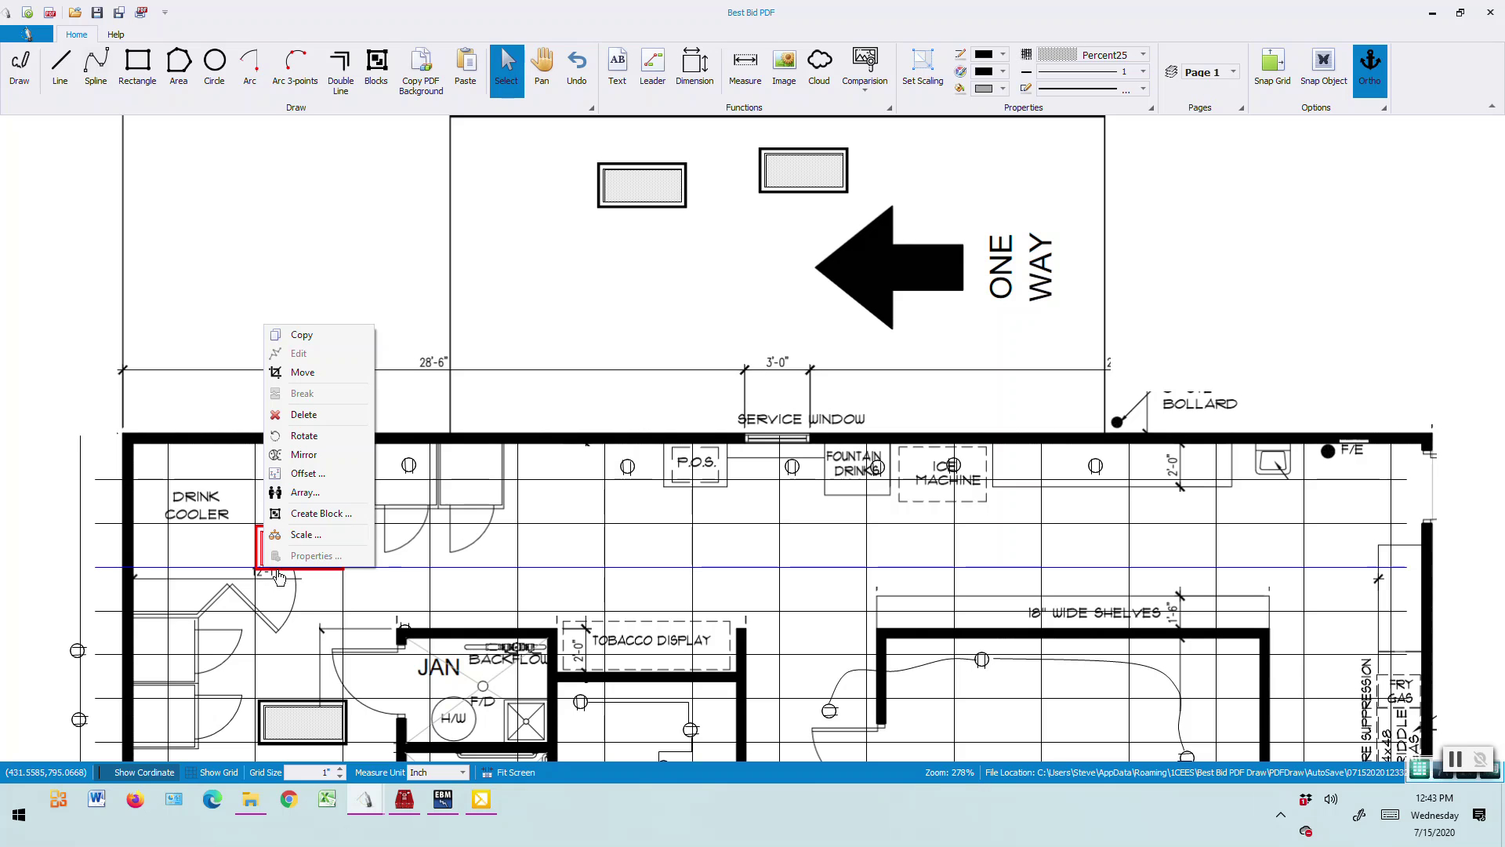
click(304, 474)
click(824, 377)
double_click(818, 378)
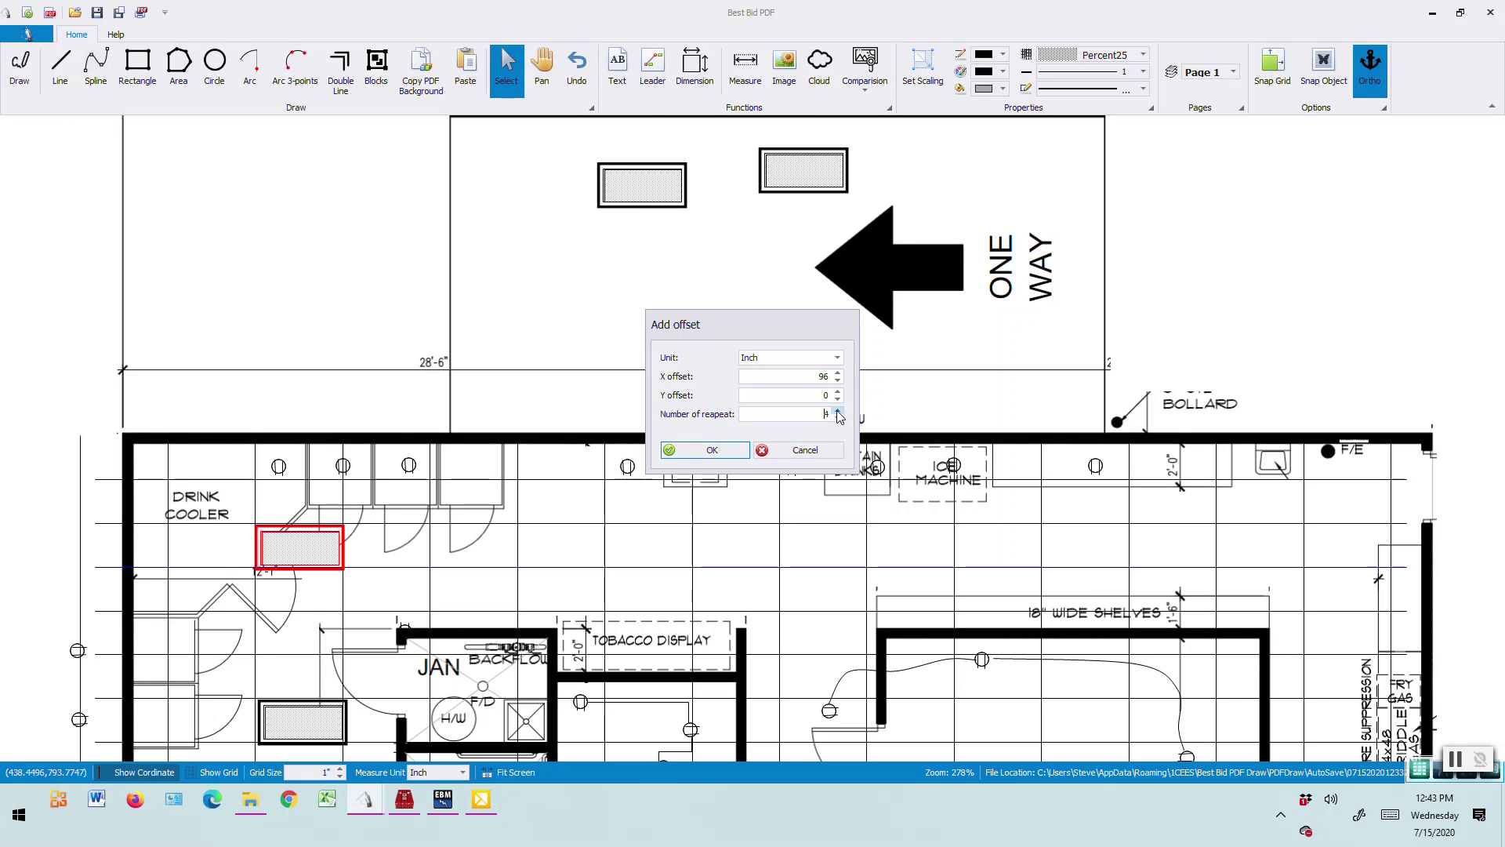
click(707, 451)
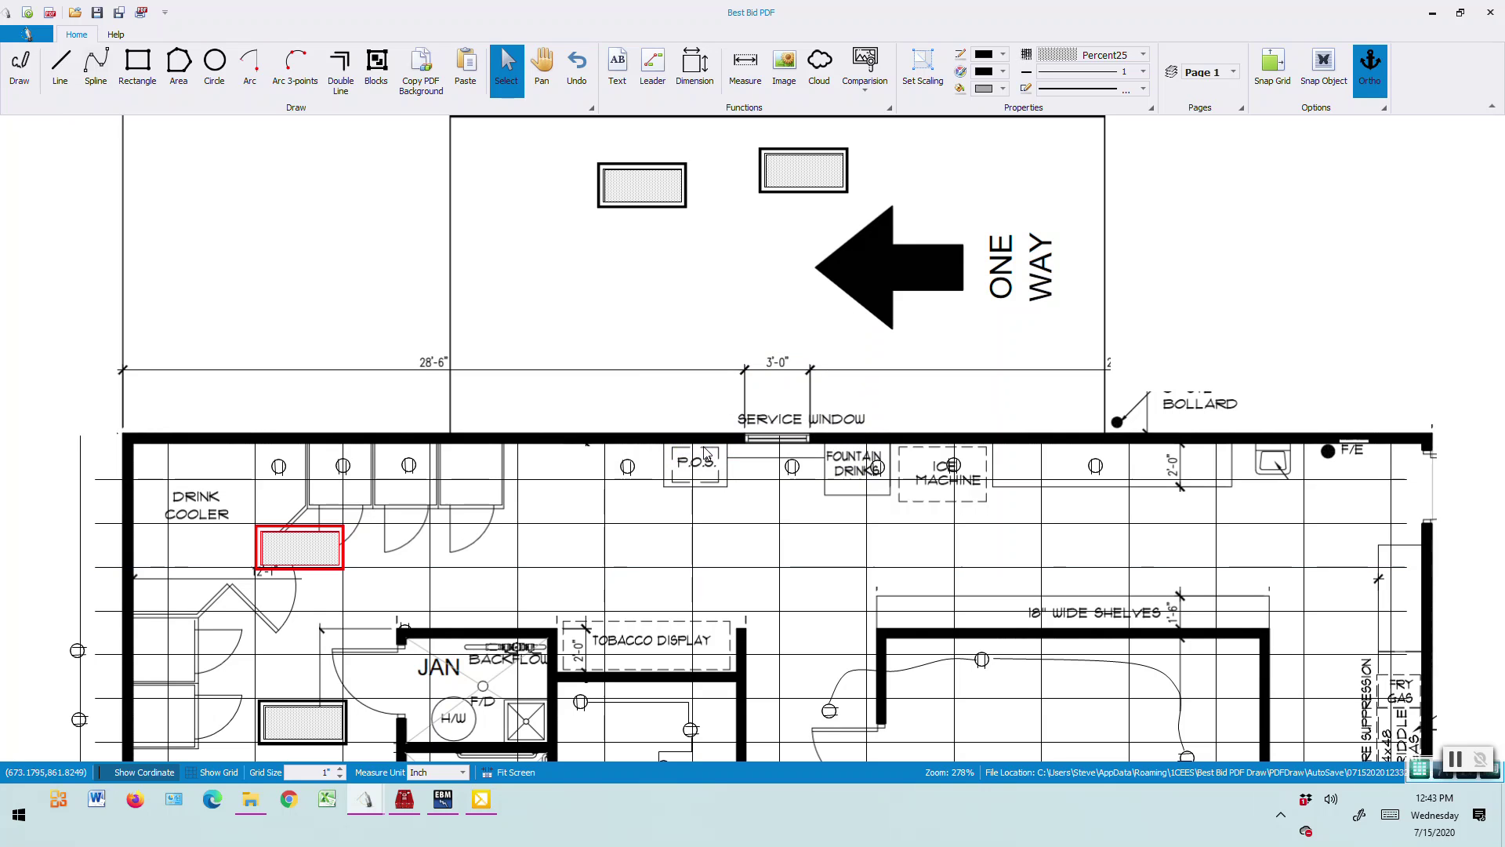
- Offset the hatched symbol below the drink cooler label by 96 inches in X and 0 in Y, with 4 repeats
scroll(377, 481, down, 2)
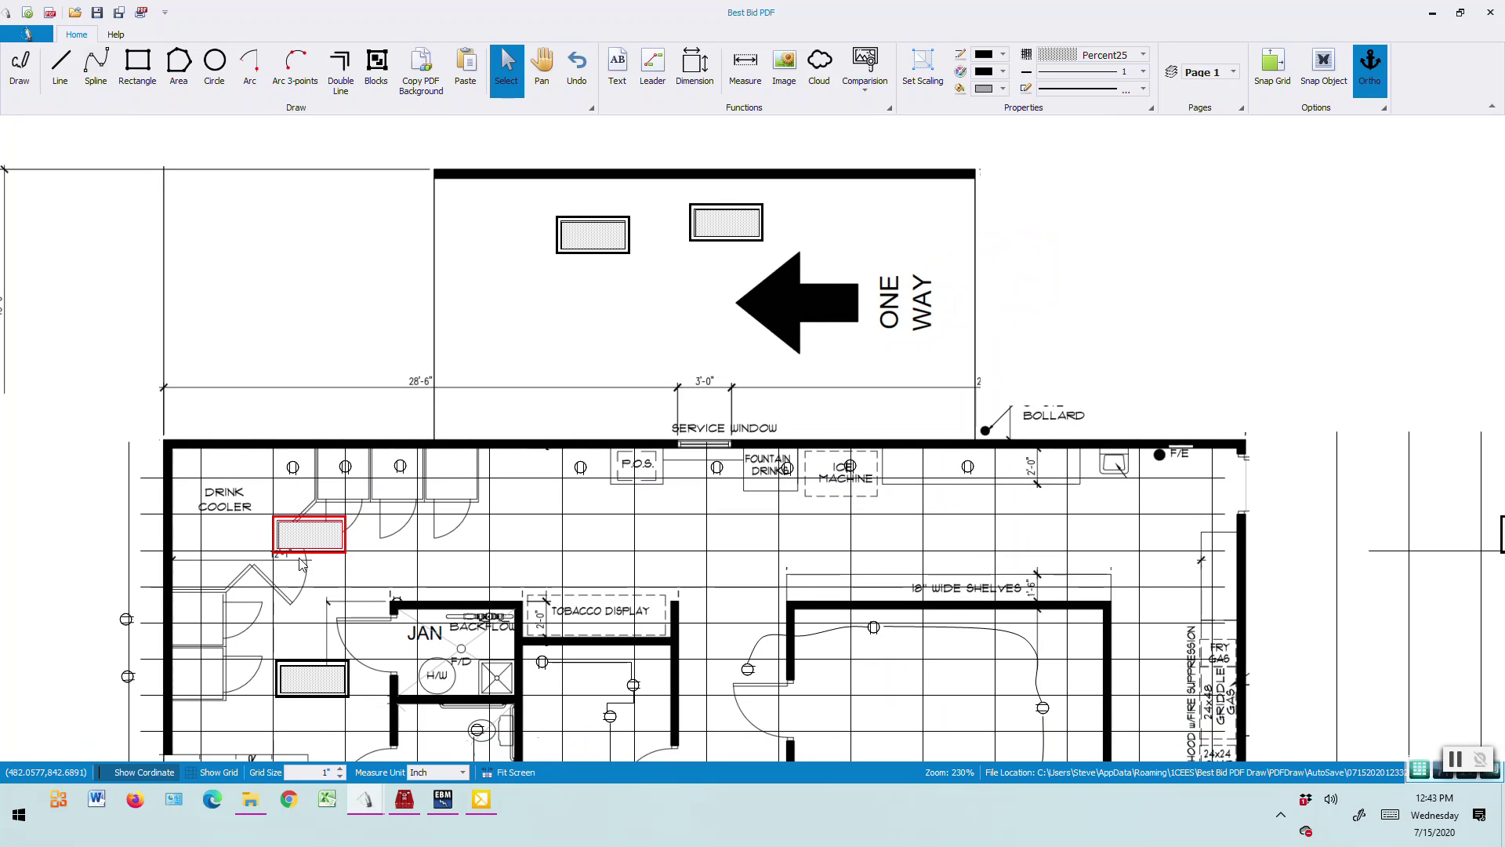
click(274, 559)
right_click(276, 547)
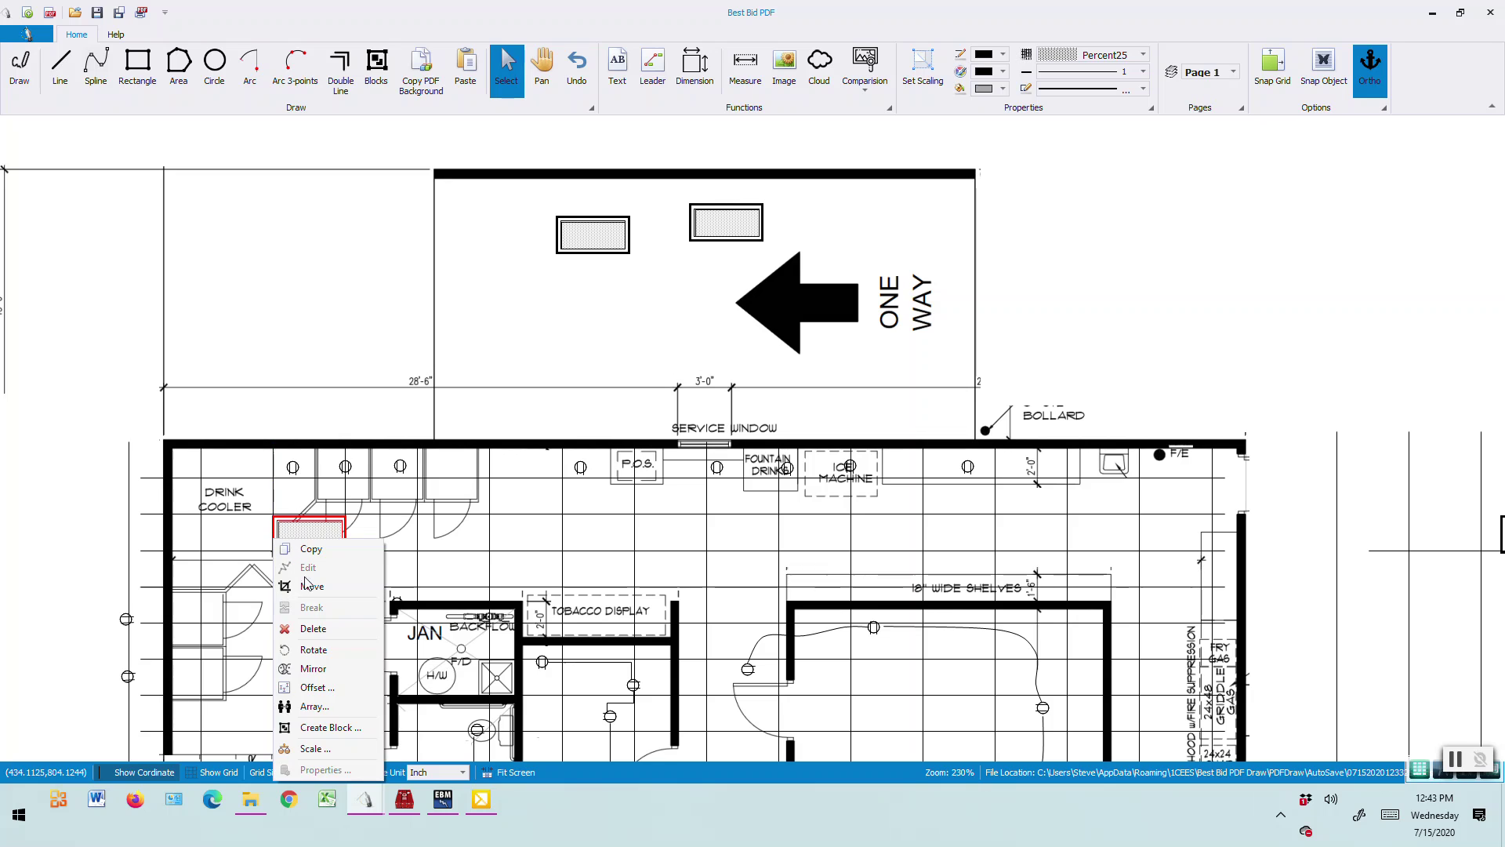
click(315, 688)
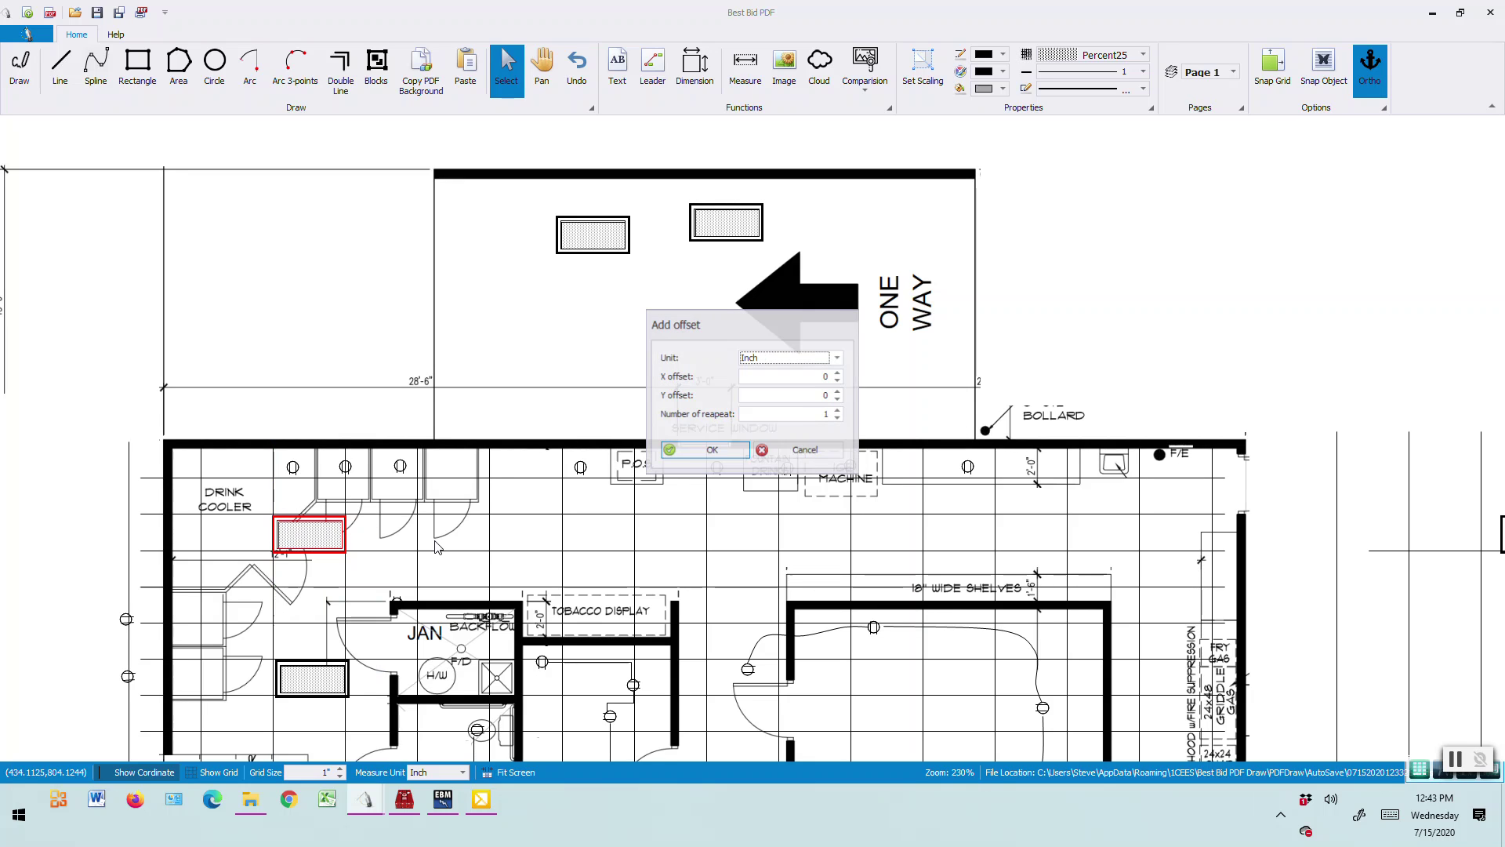
click(827, 377)
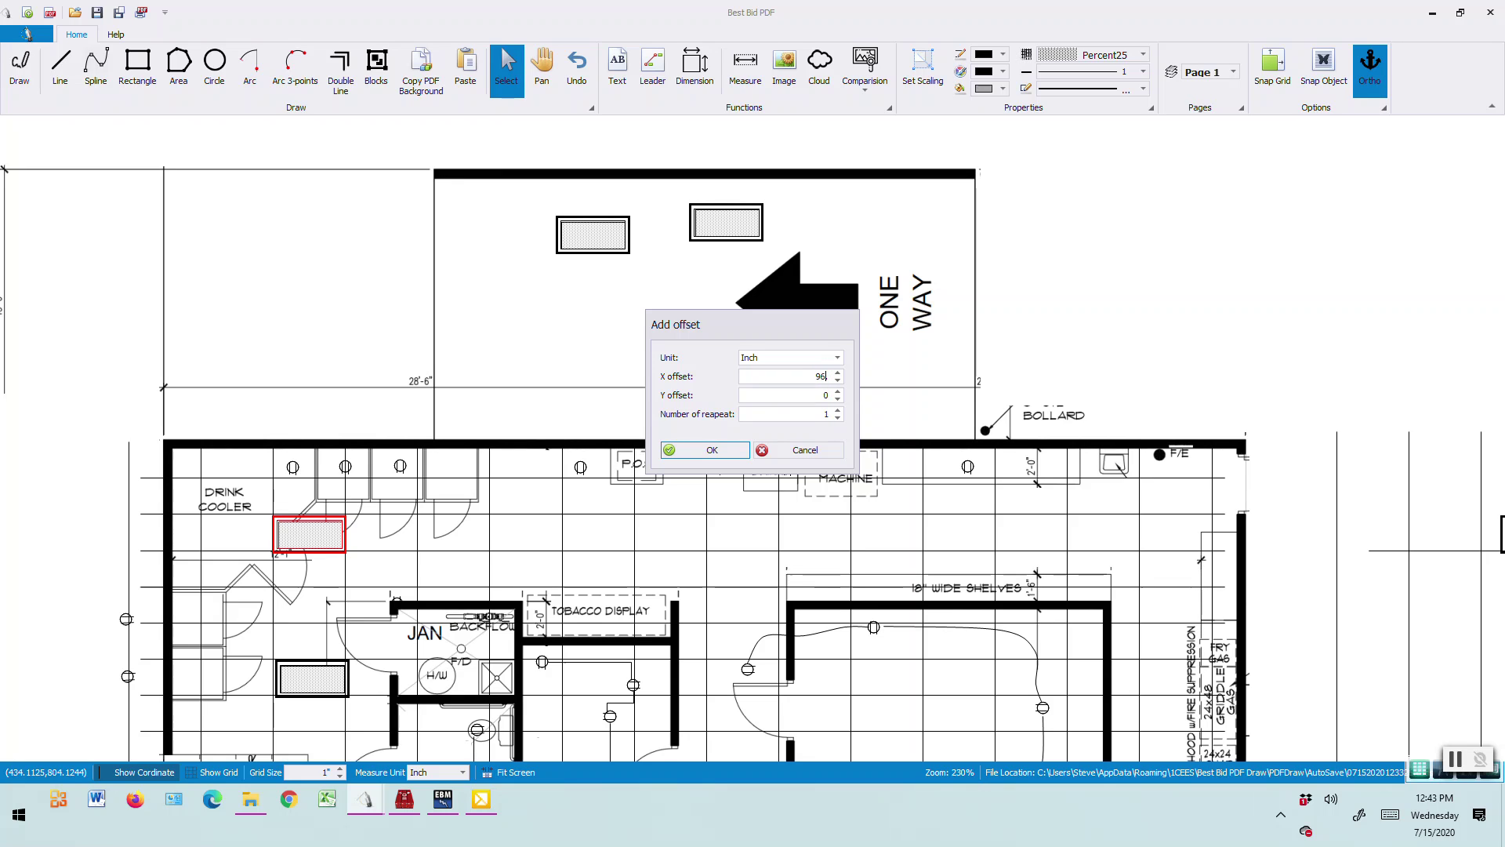
click(837, 410)
click(837, 411)
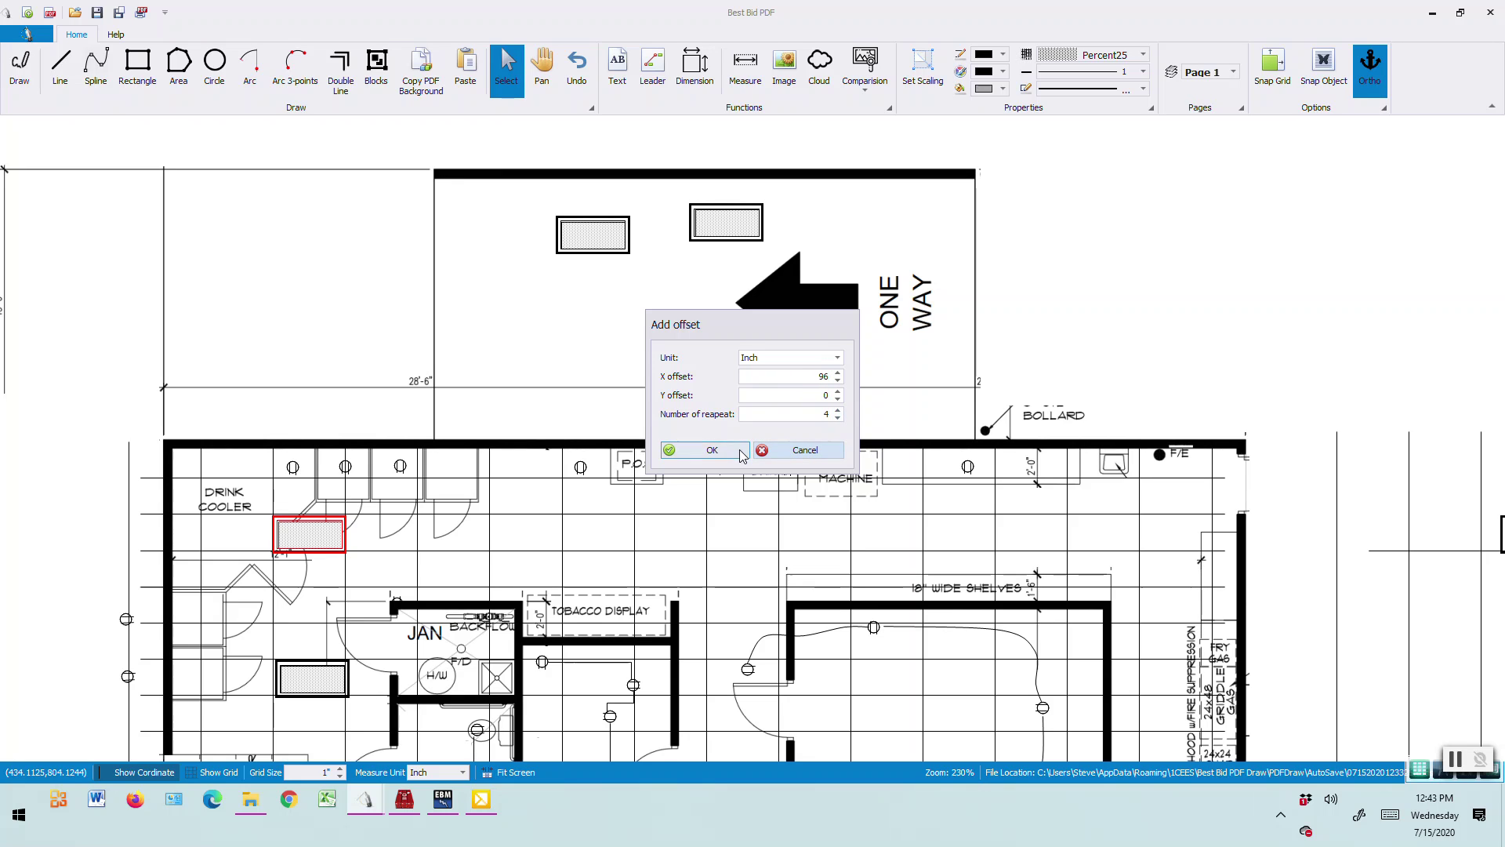
click(715, 450)
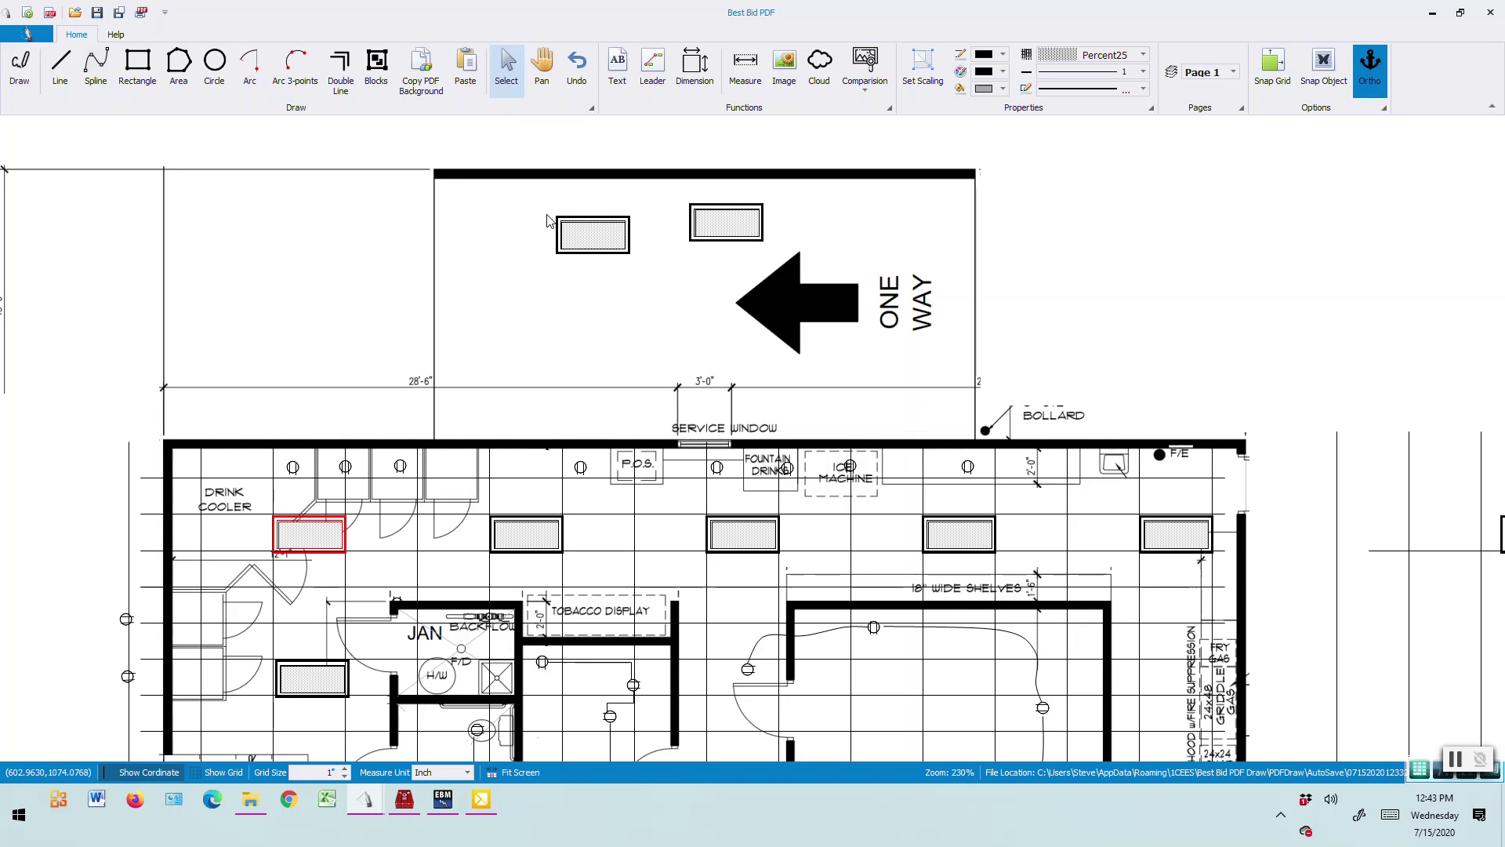
- Move the left pasted symbol from above the building to the grid cell below the third symbol, beside the tobacco display room
right_click(621, 256)
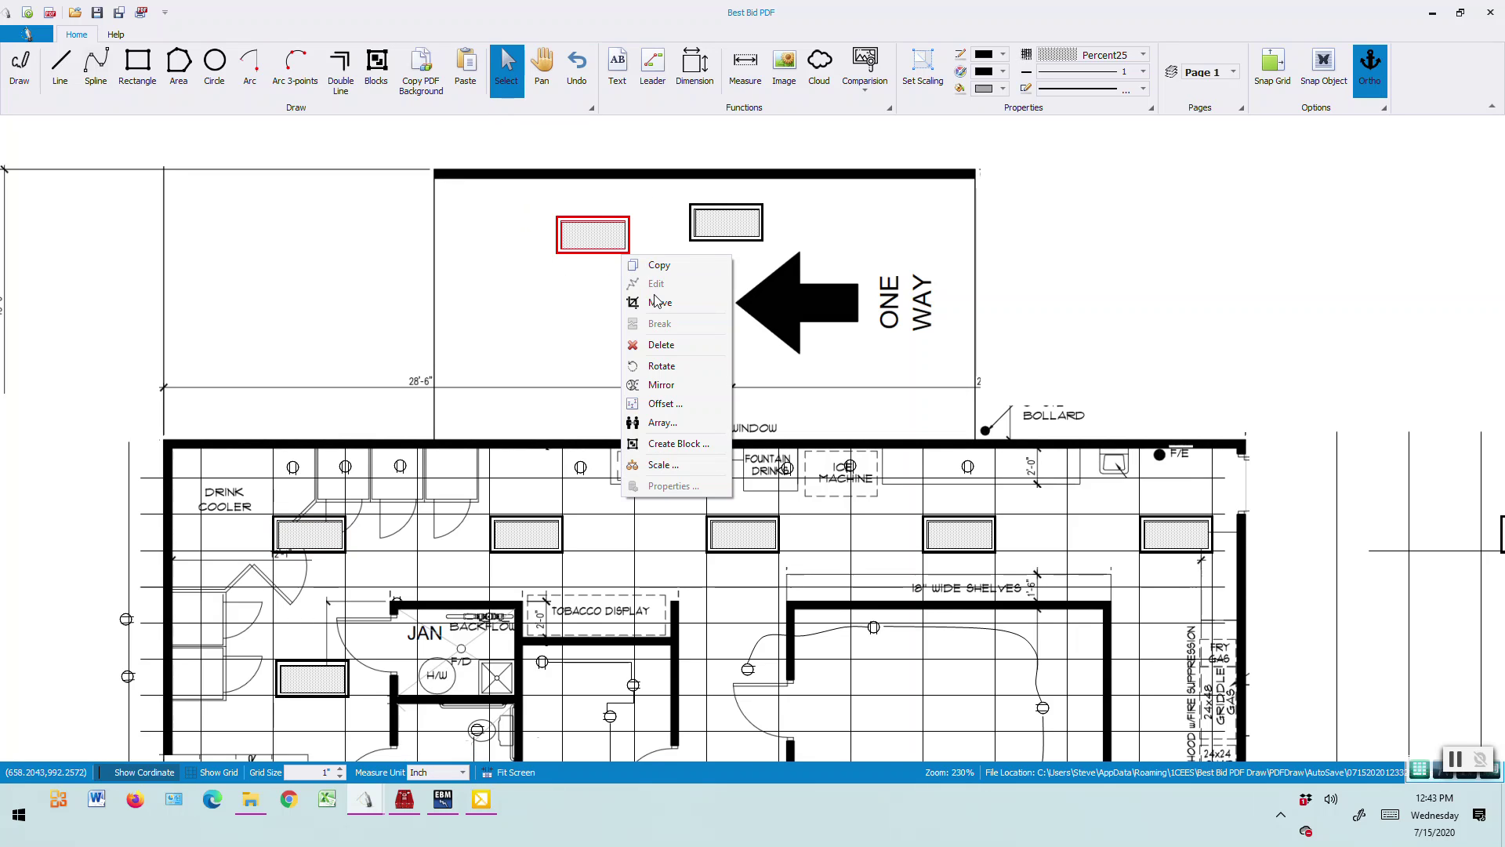
click(659, 302)
click(776, 700)
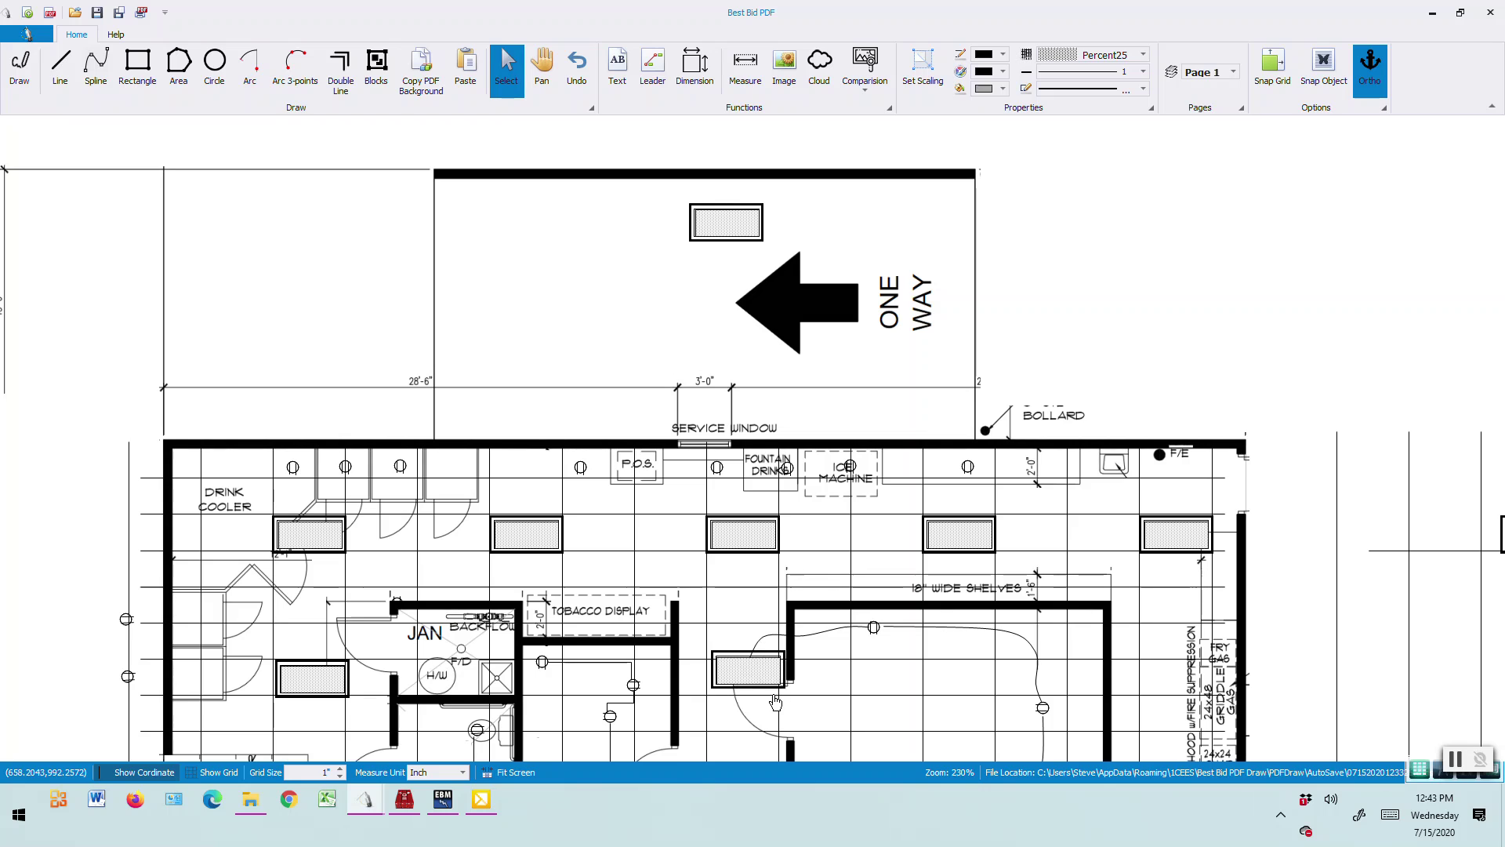
click(774, 704)
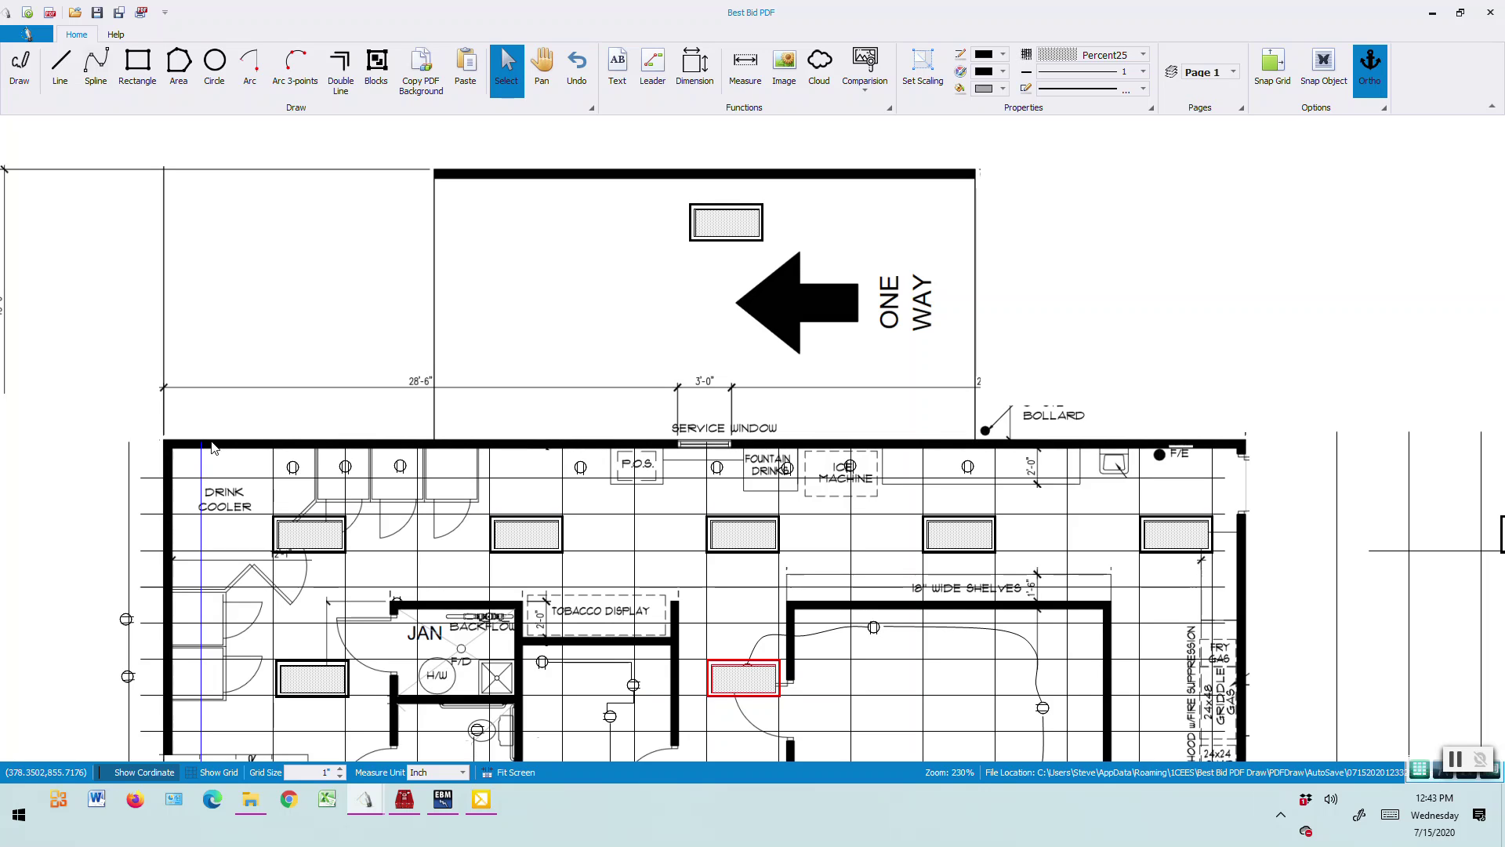
- Select the two vertical grid lines through the drink cooler and three horizontal ones in the upper part of the plan, and delete them
click(203, 468)
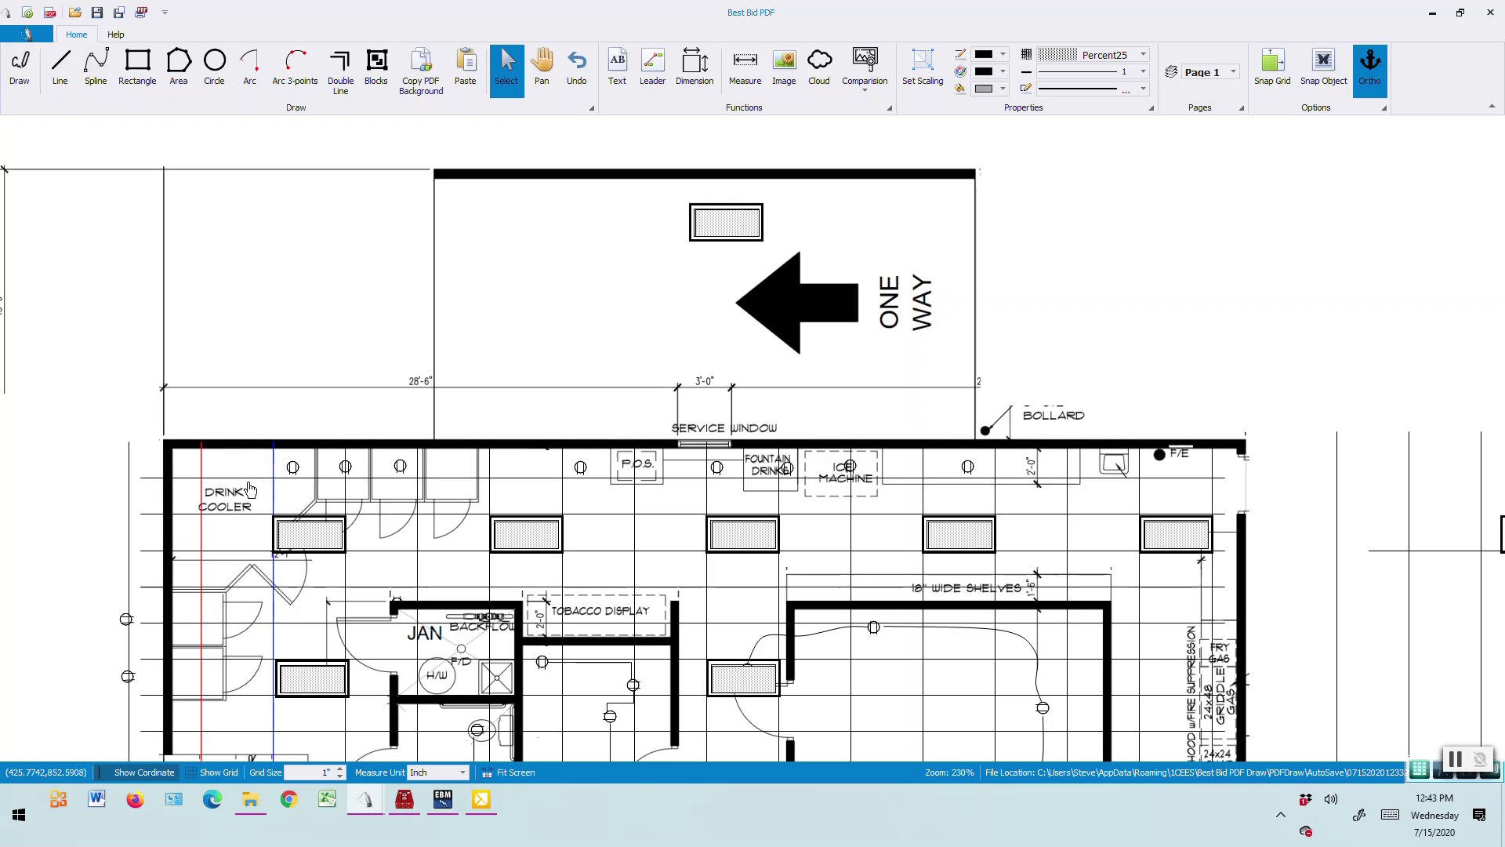
click(251, 479)
click(240, 551)
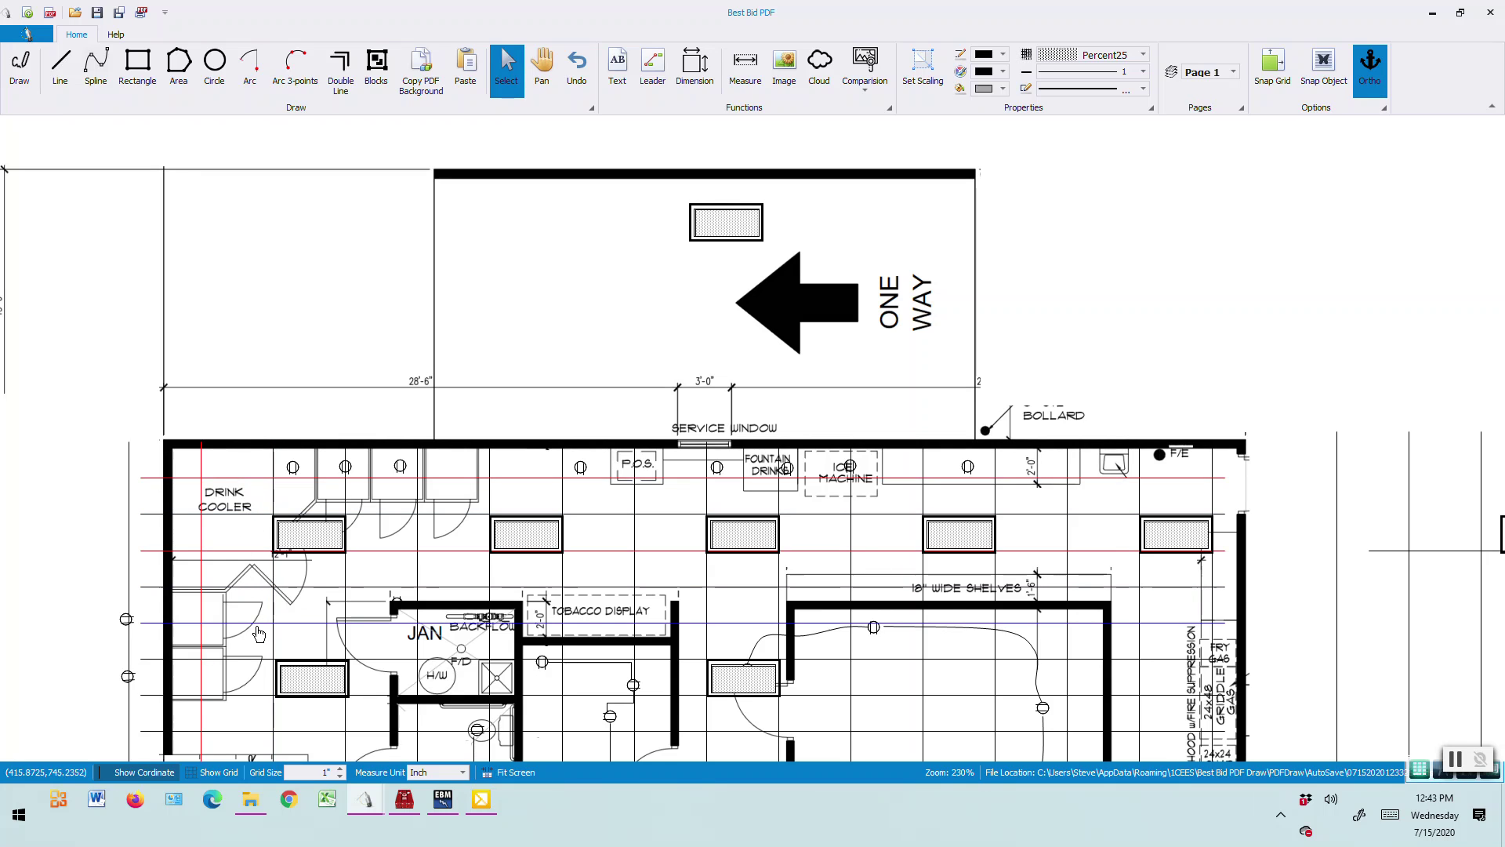
click(275, 587)
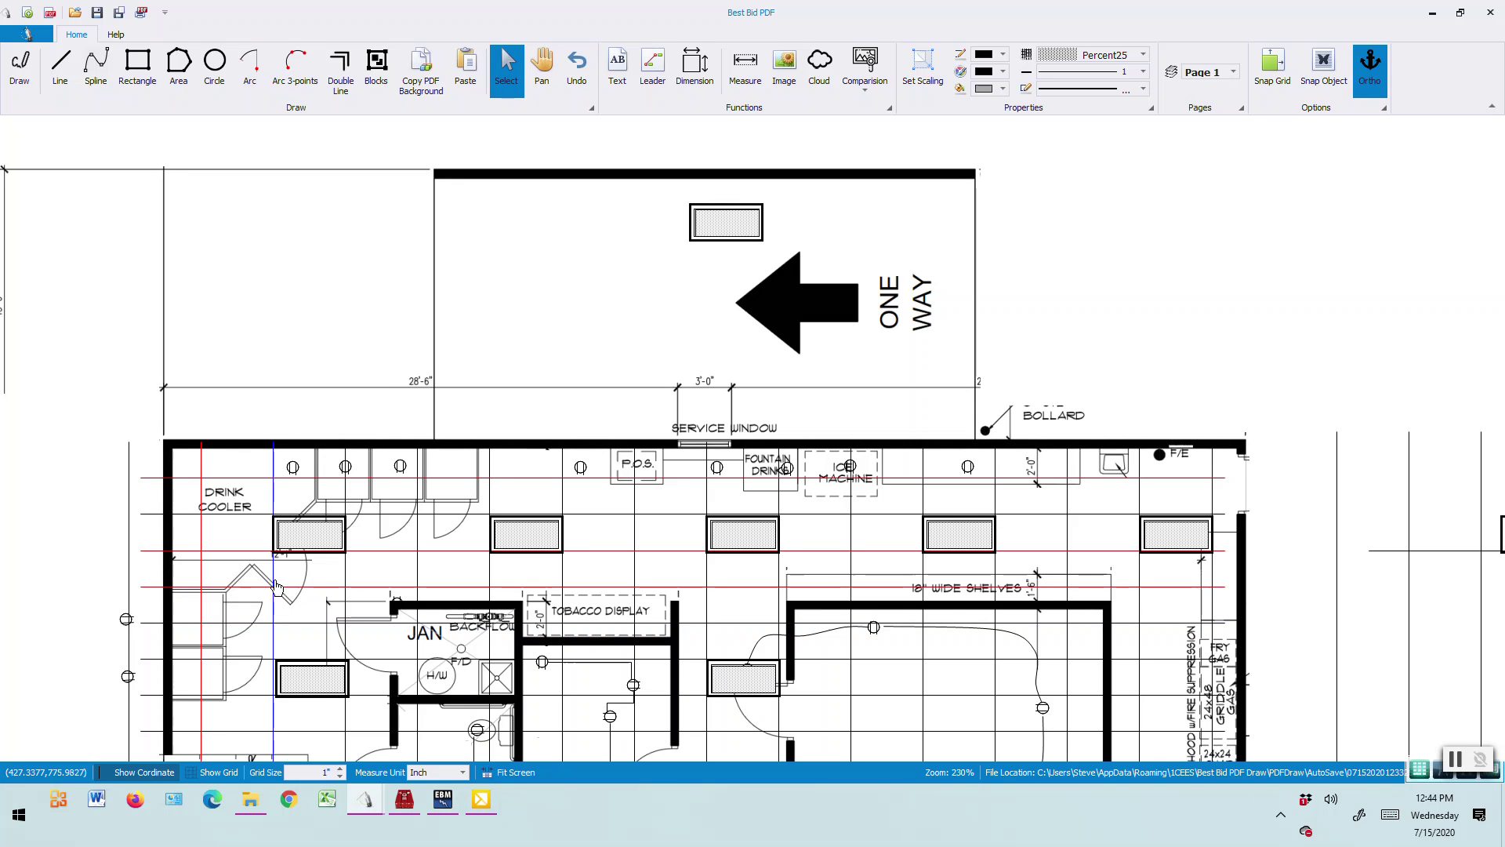
right_click(275, 586)
click(318, 431)
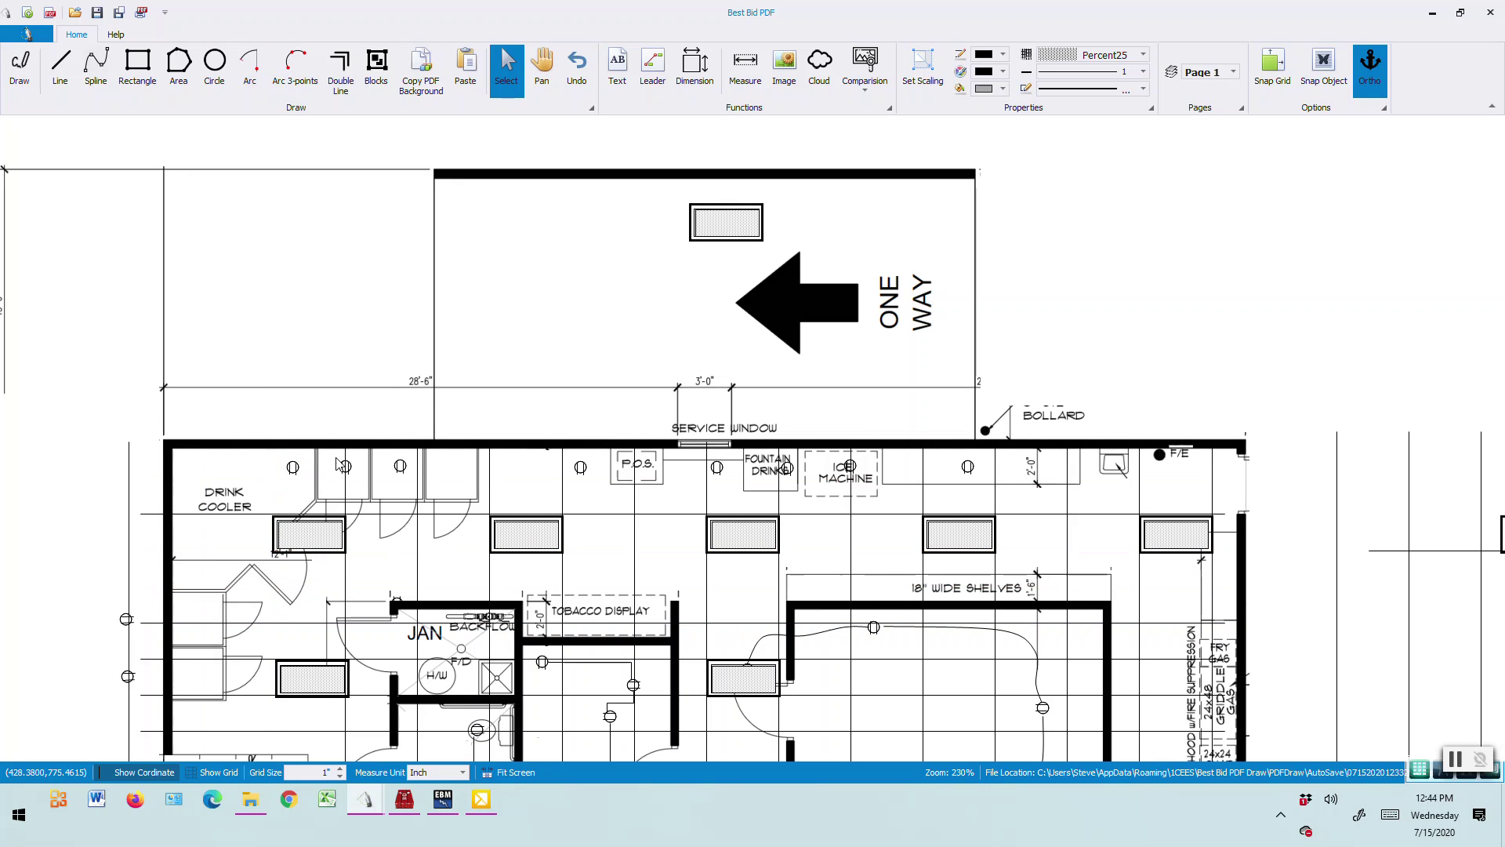
- Delete the horizontal grid line along the top of the symbol row and the vertical grid lines in the middle of the plan
click(440, 519)
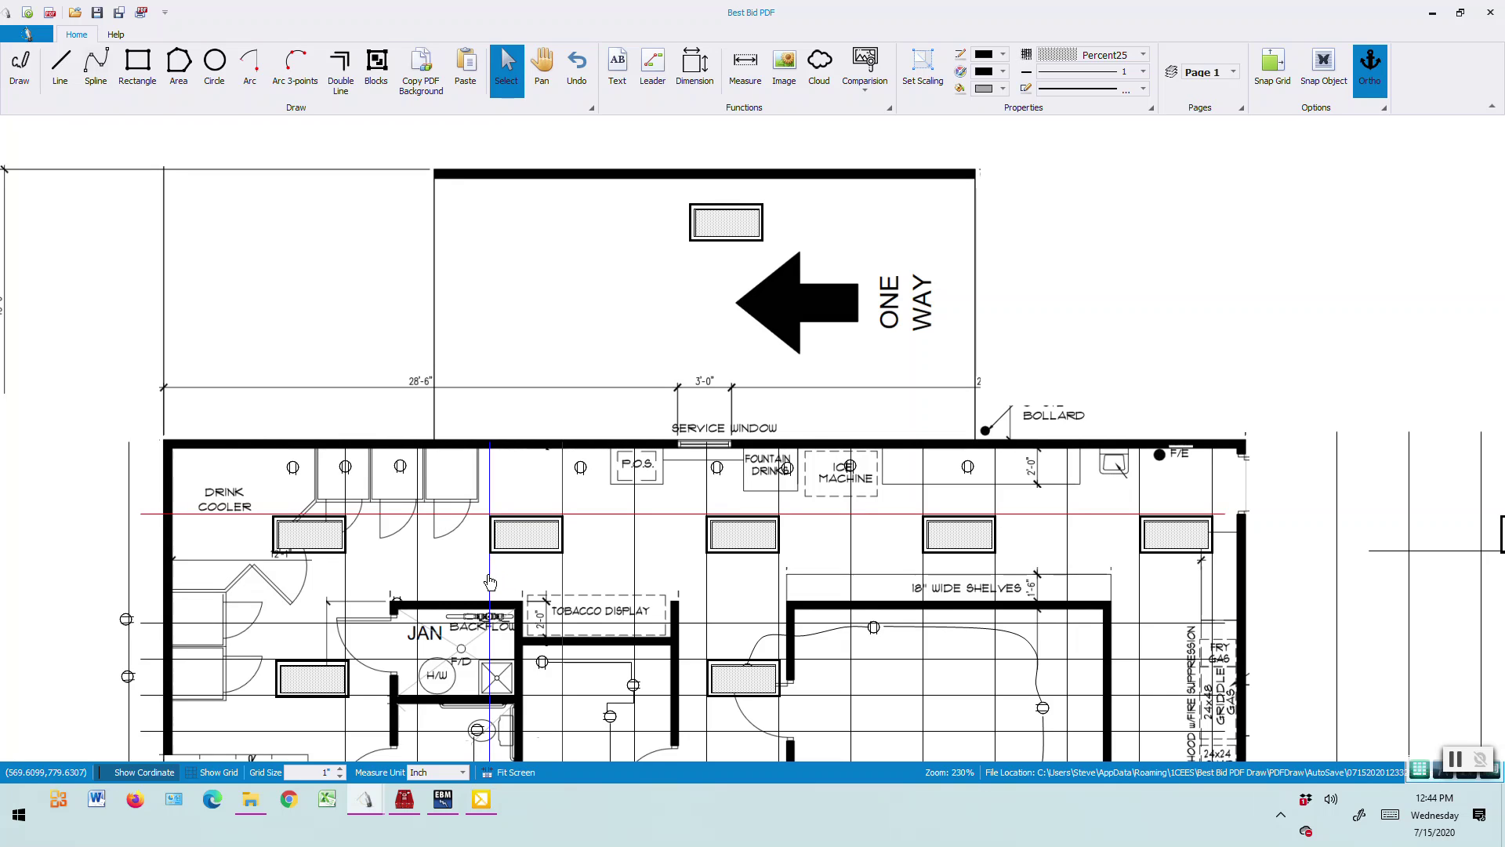
right_click(645, 573)
click(723, 433)
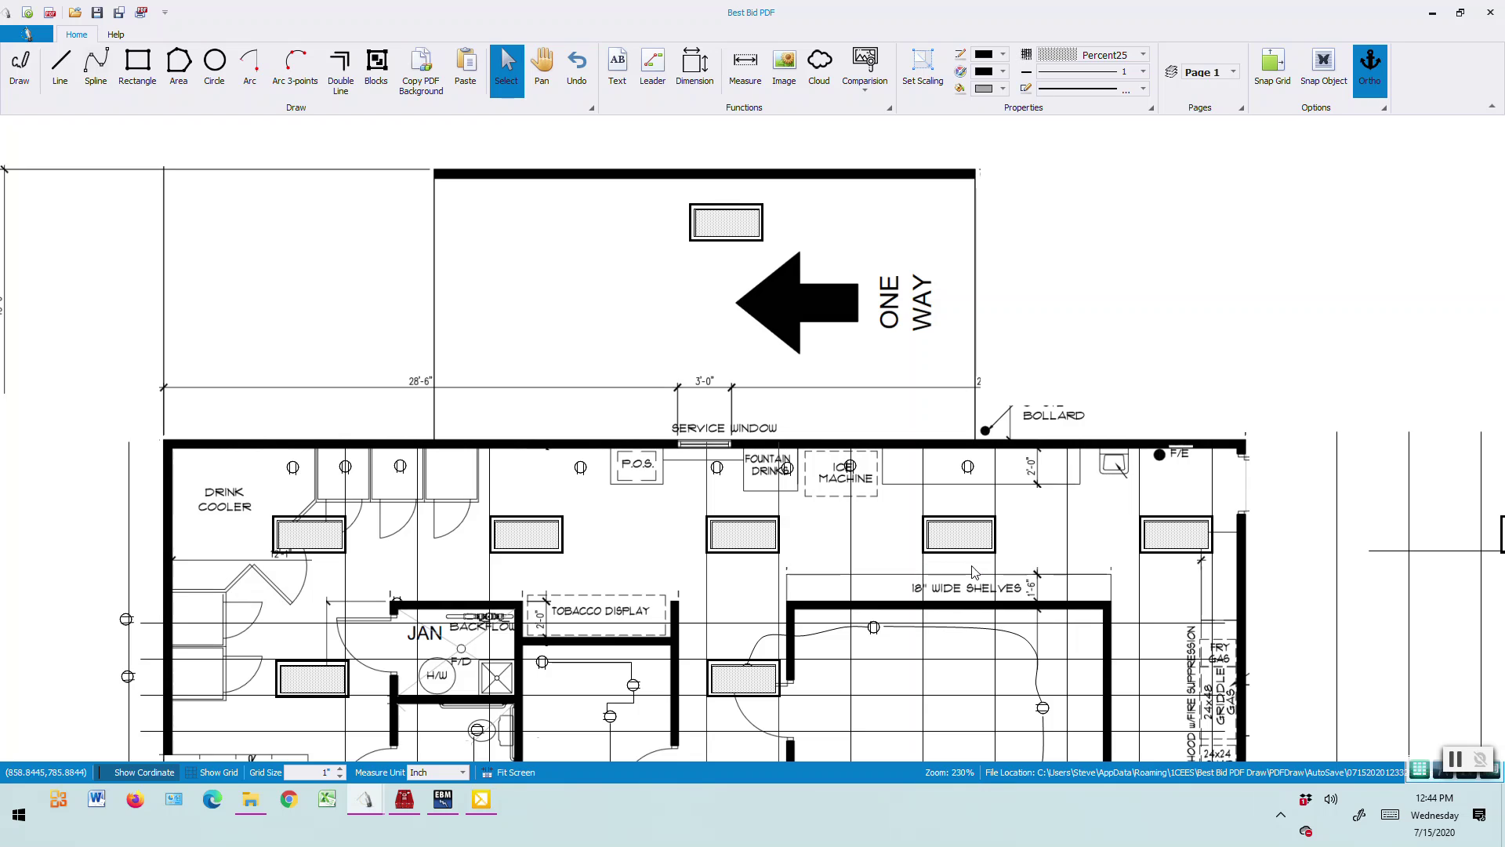
right_click(854, 567)
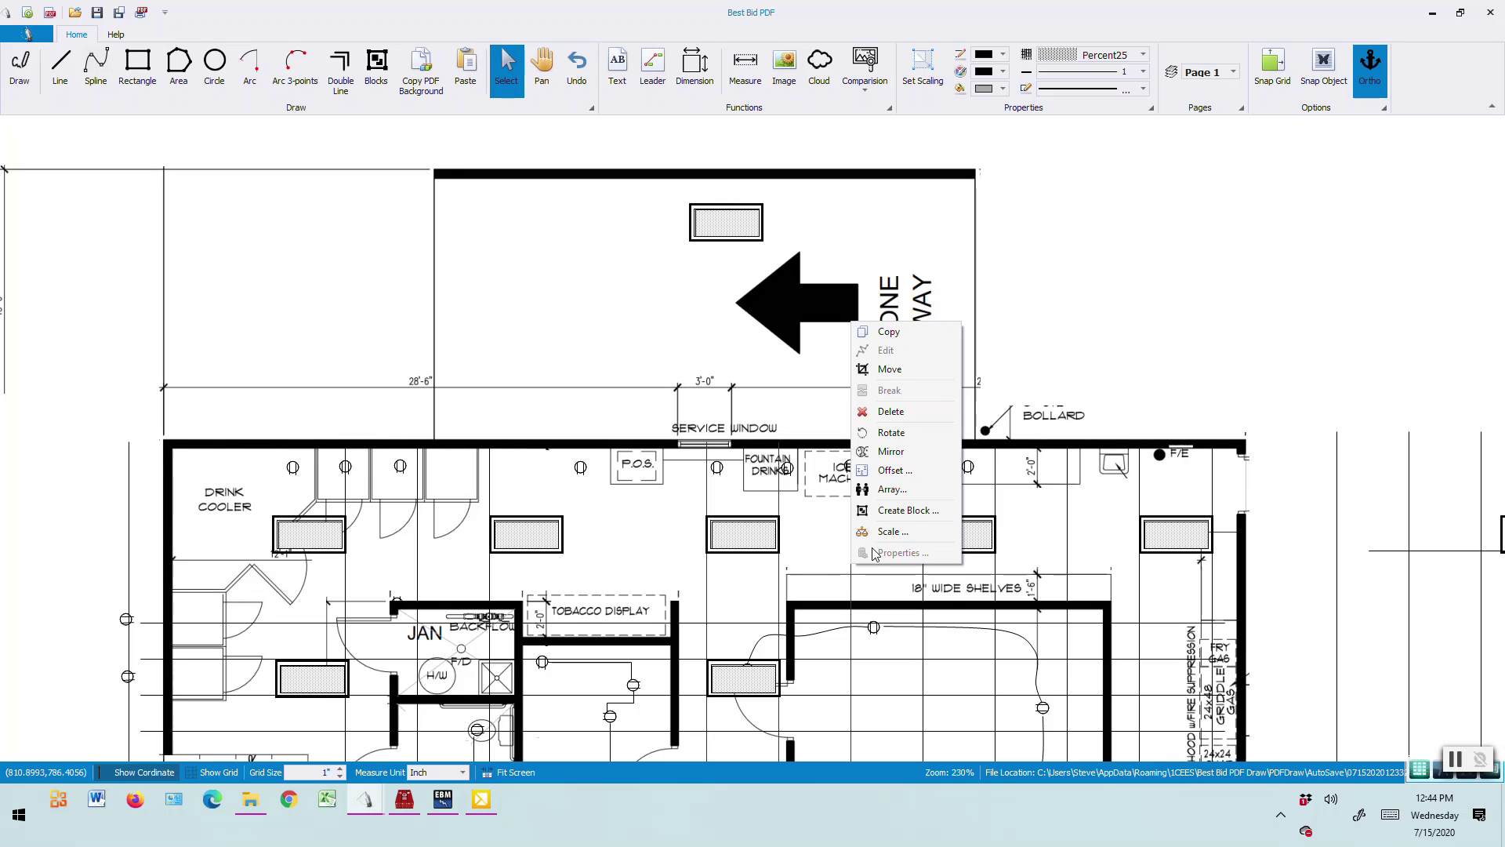
click(892, 412)
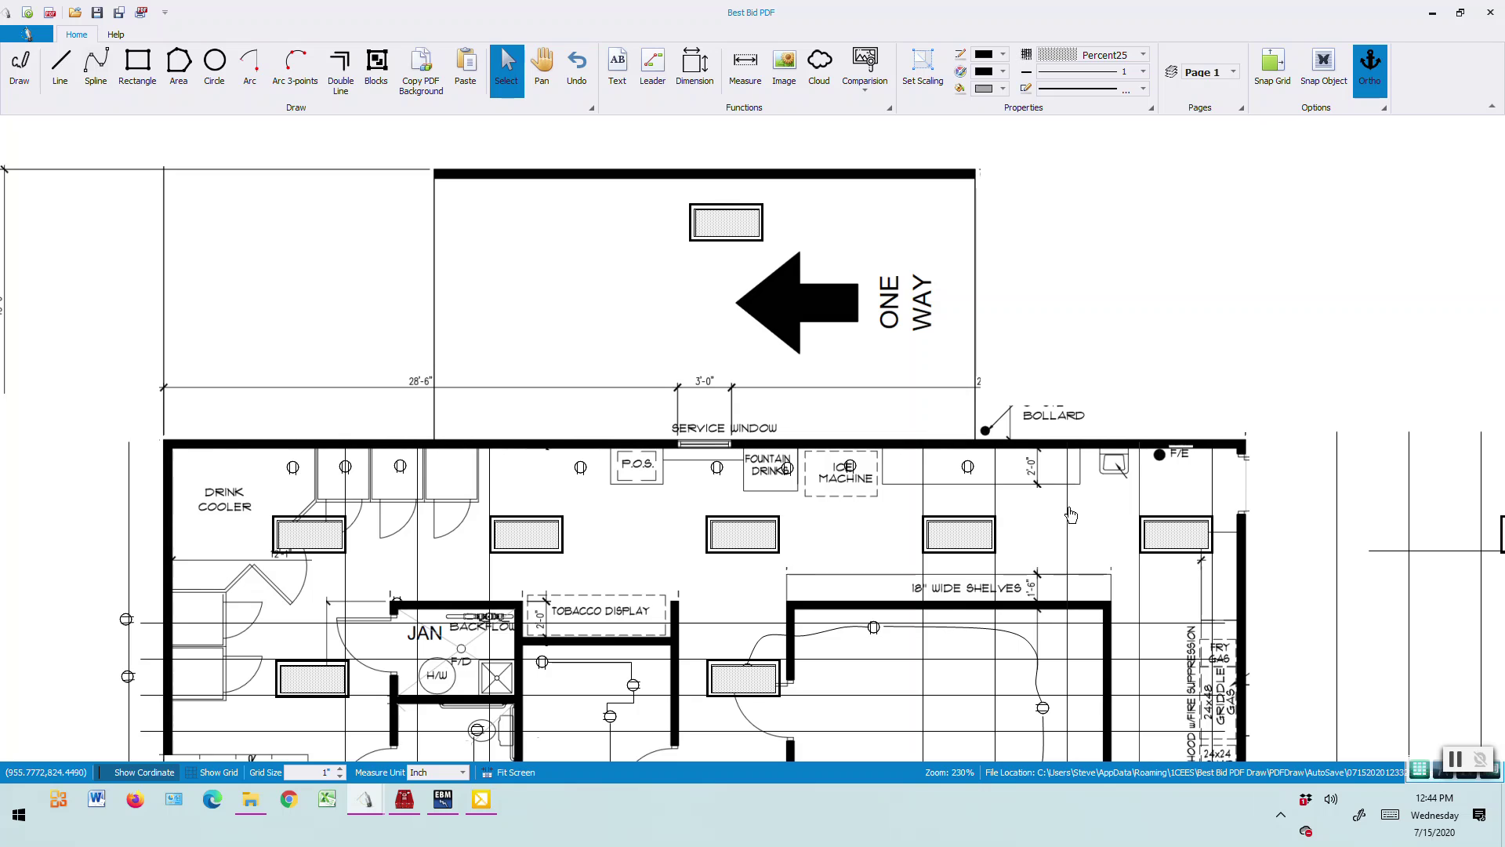
- Delete the vertical grid lines at the right end of the plan, near the F/E marker
right_click(1088, 515)
click(1127, 602)
right_click(1216, 498)
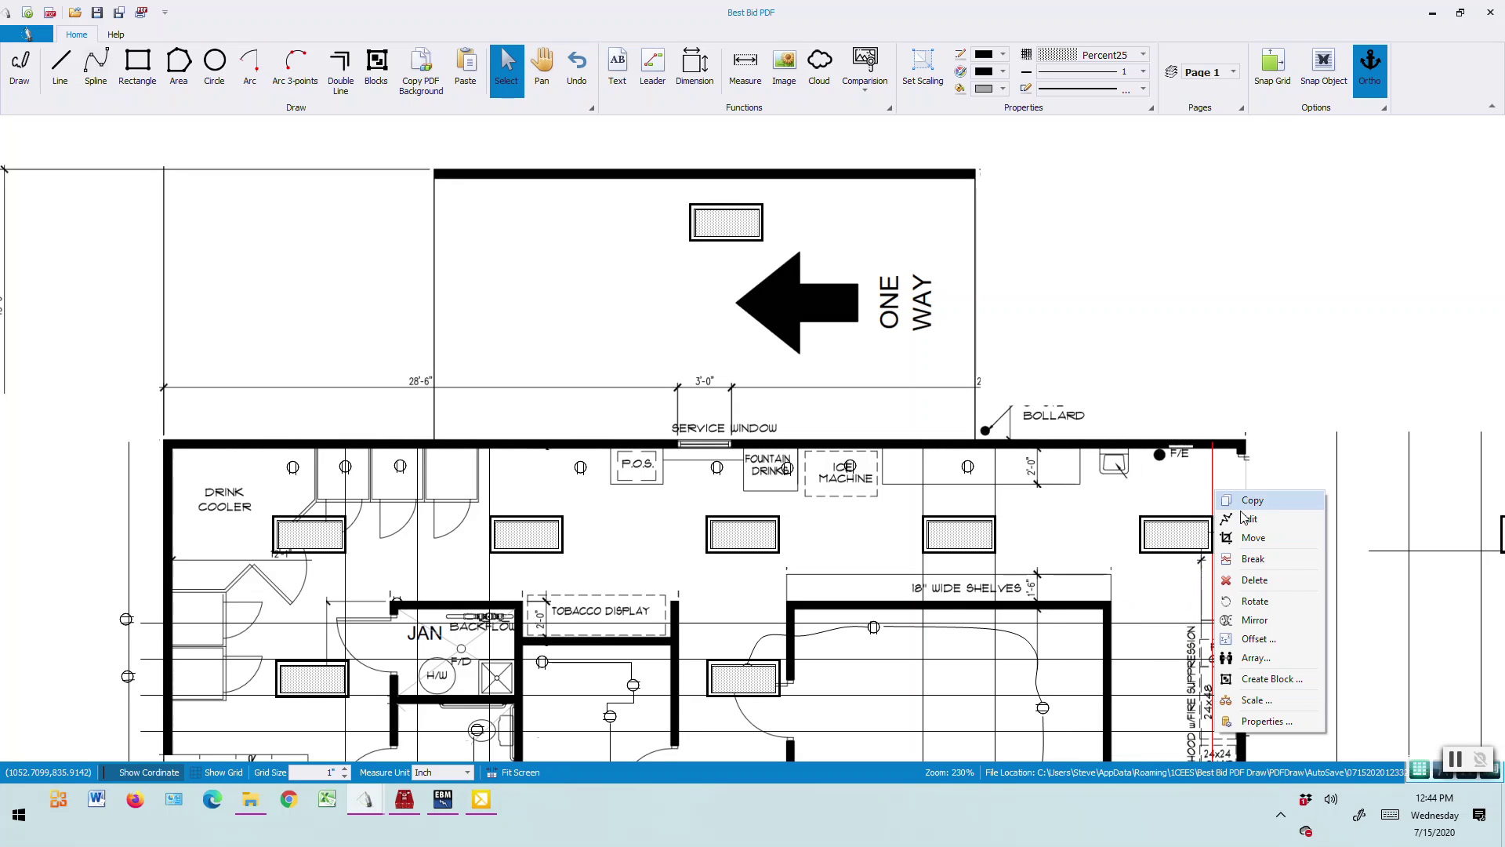
click(1255, 580)
- Select the four horizontal grid lines crossing the JAN and tobacco display rooms and delete them together
click(693, 624)
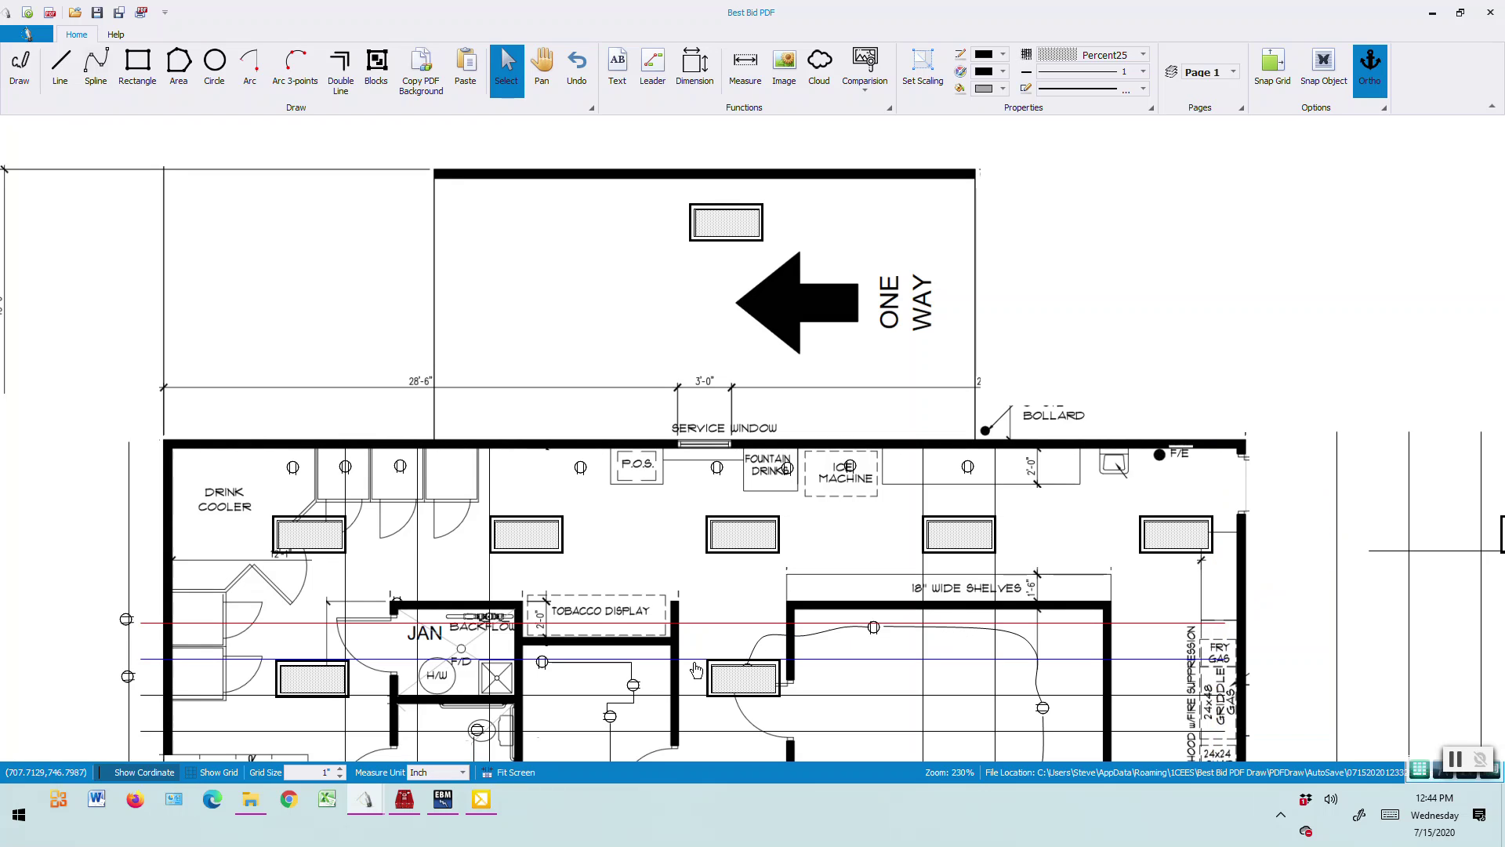
shift+click(695, 661)
shift+click(694, 696)
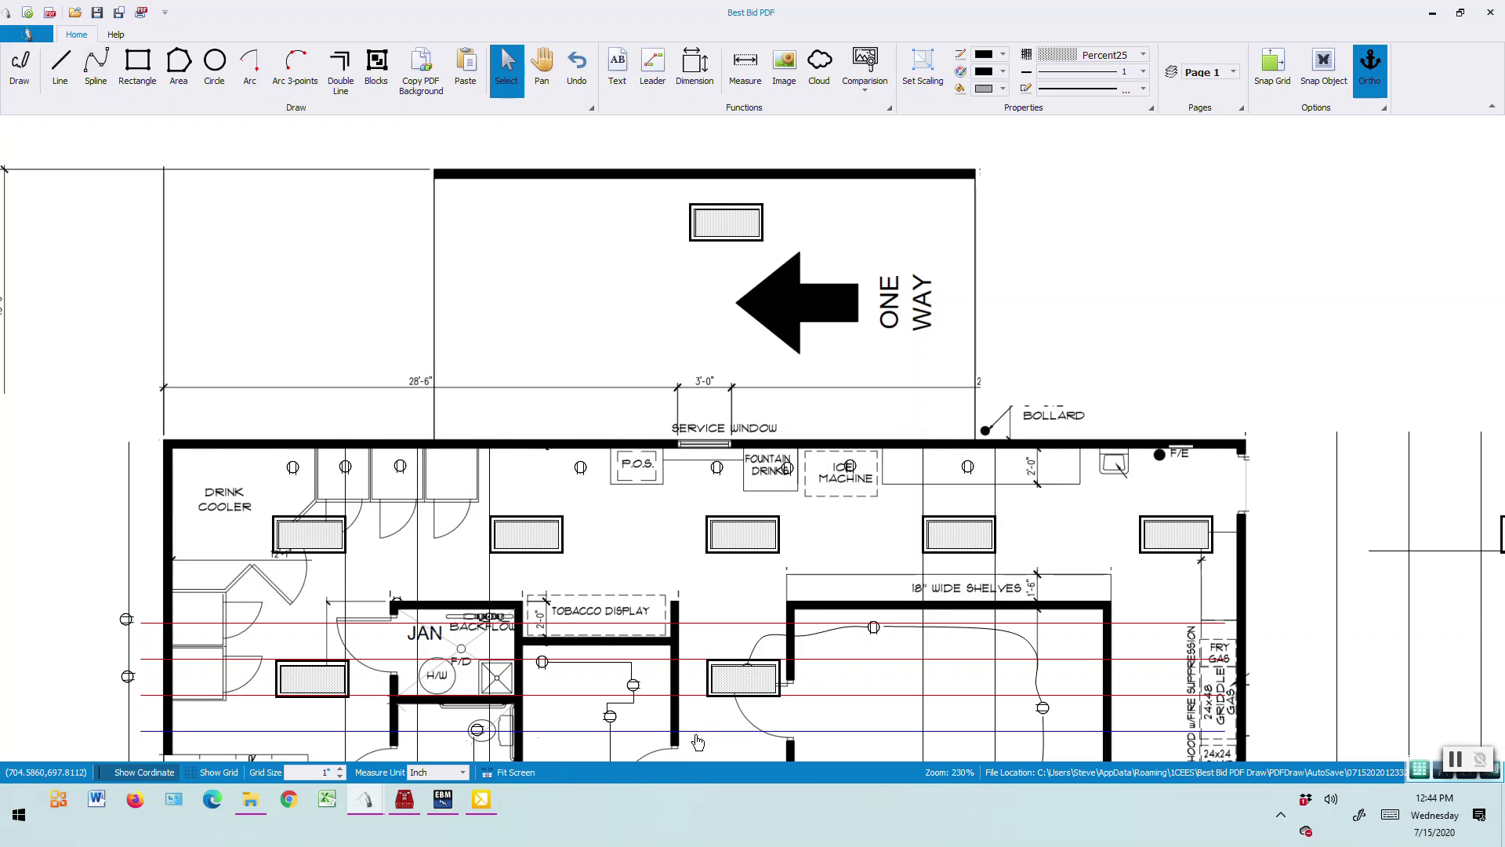
shift+click(696, 732)
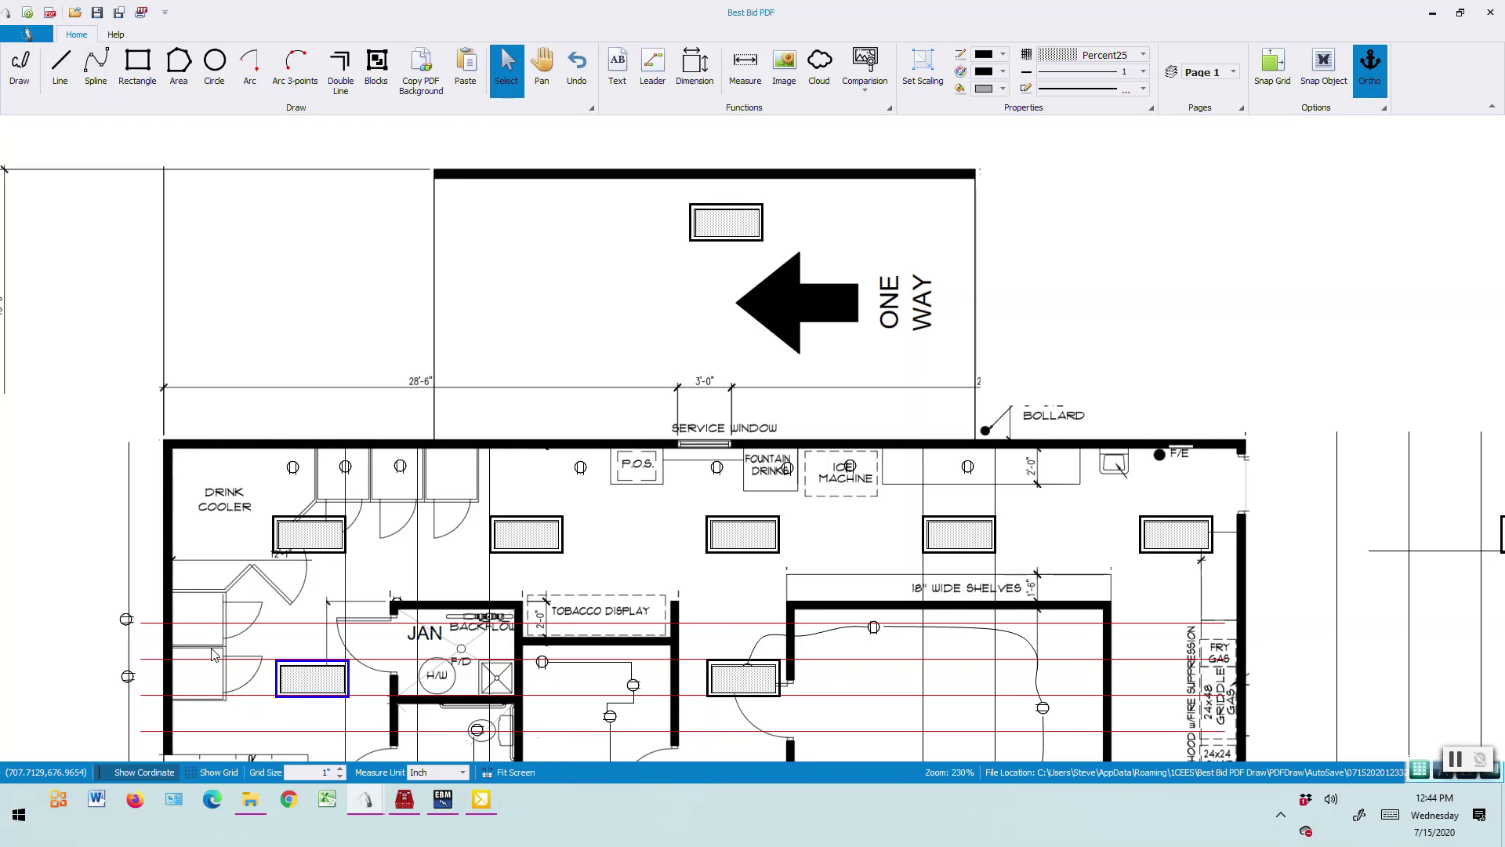
right_click(235, 631)
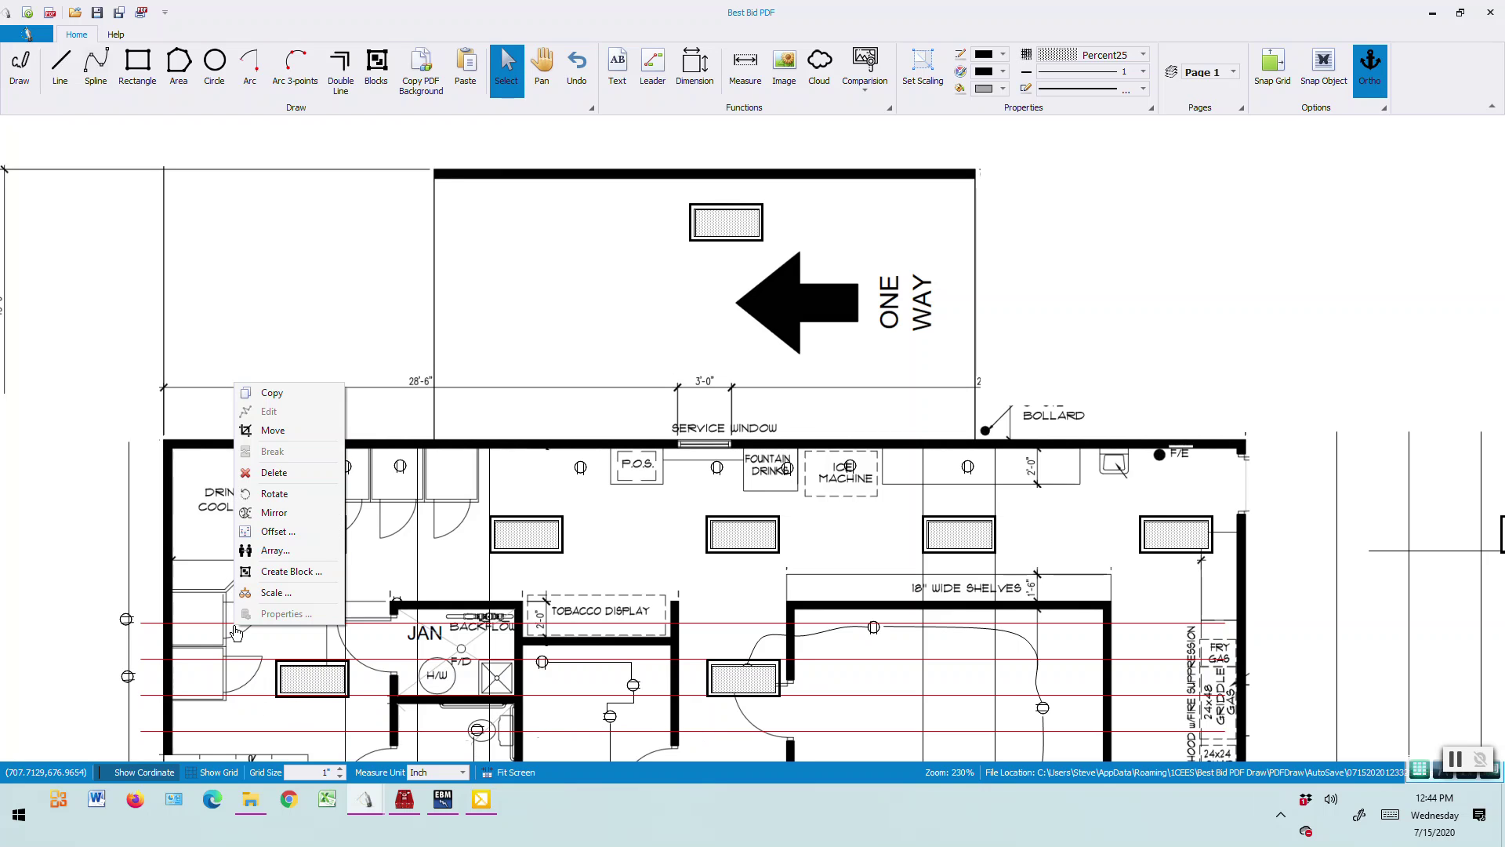
click(274, 474)
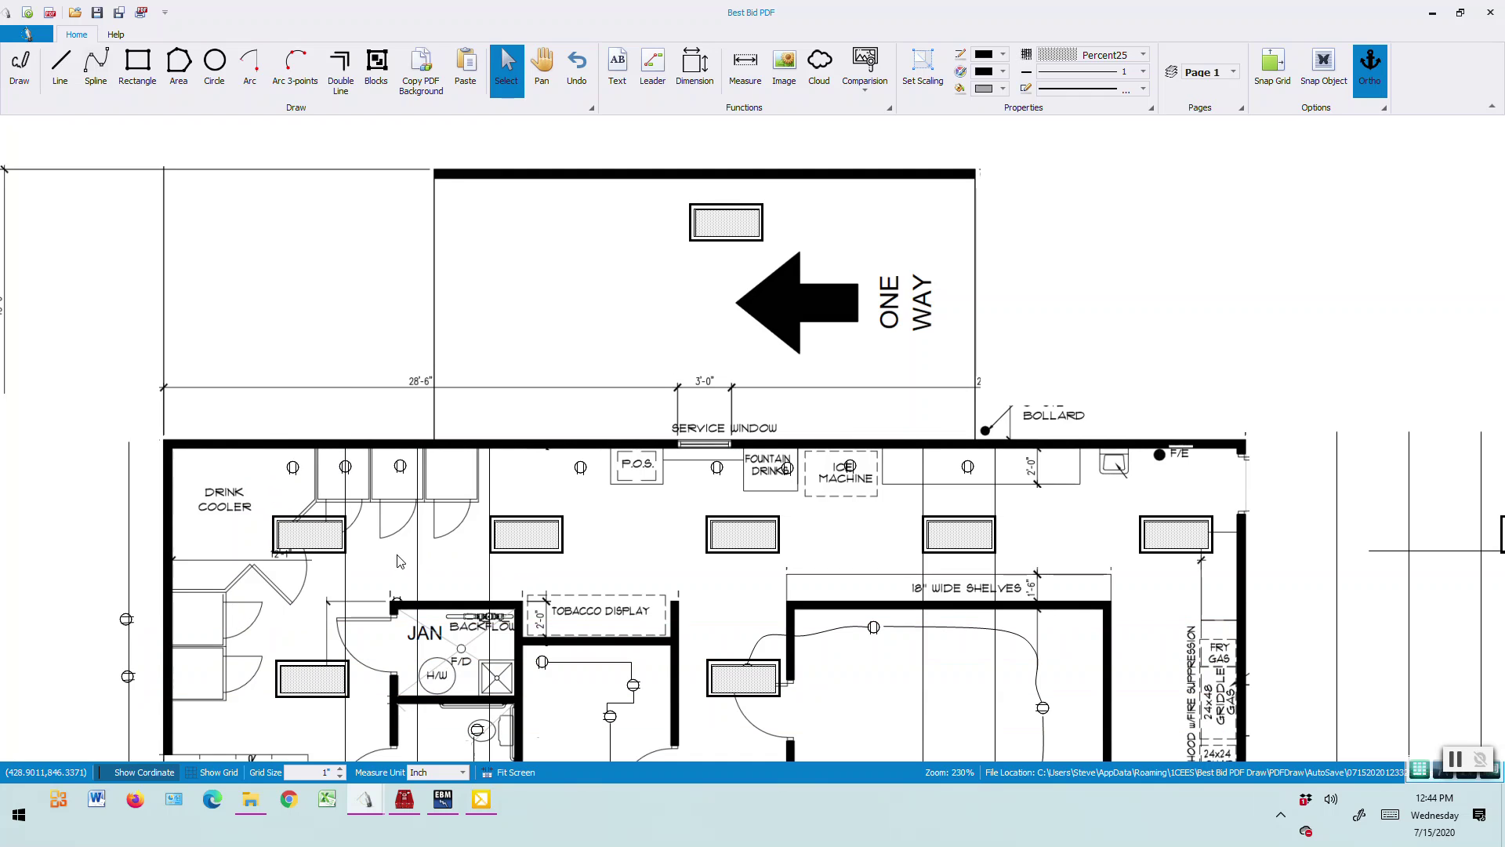
- Select the three vertical grid lines between the drink cooler and the tobacco display and delete them
click(345, 575)
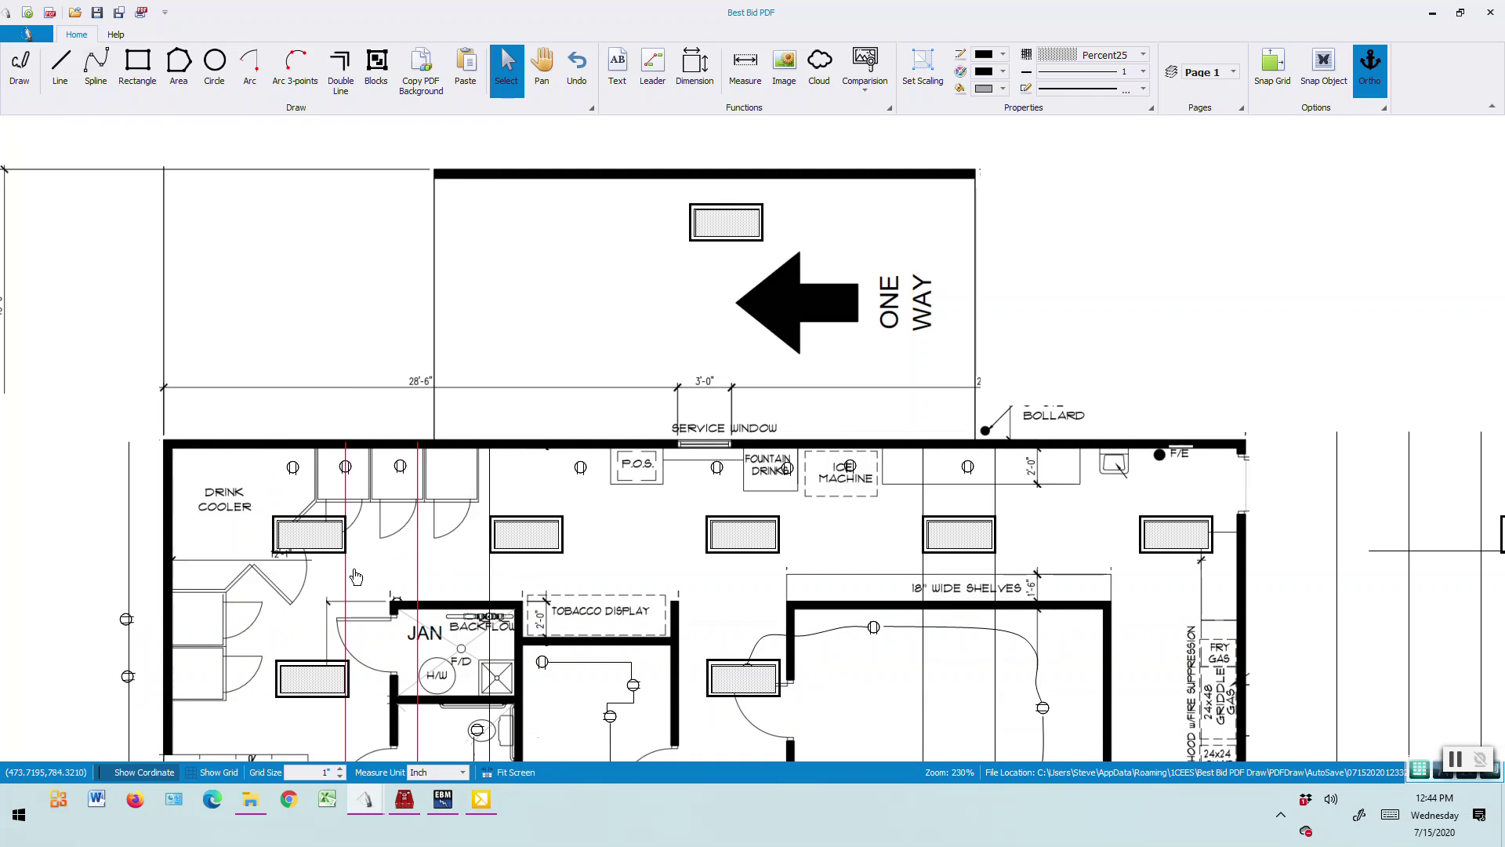
click(491, 581)
right_click(492, 581)
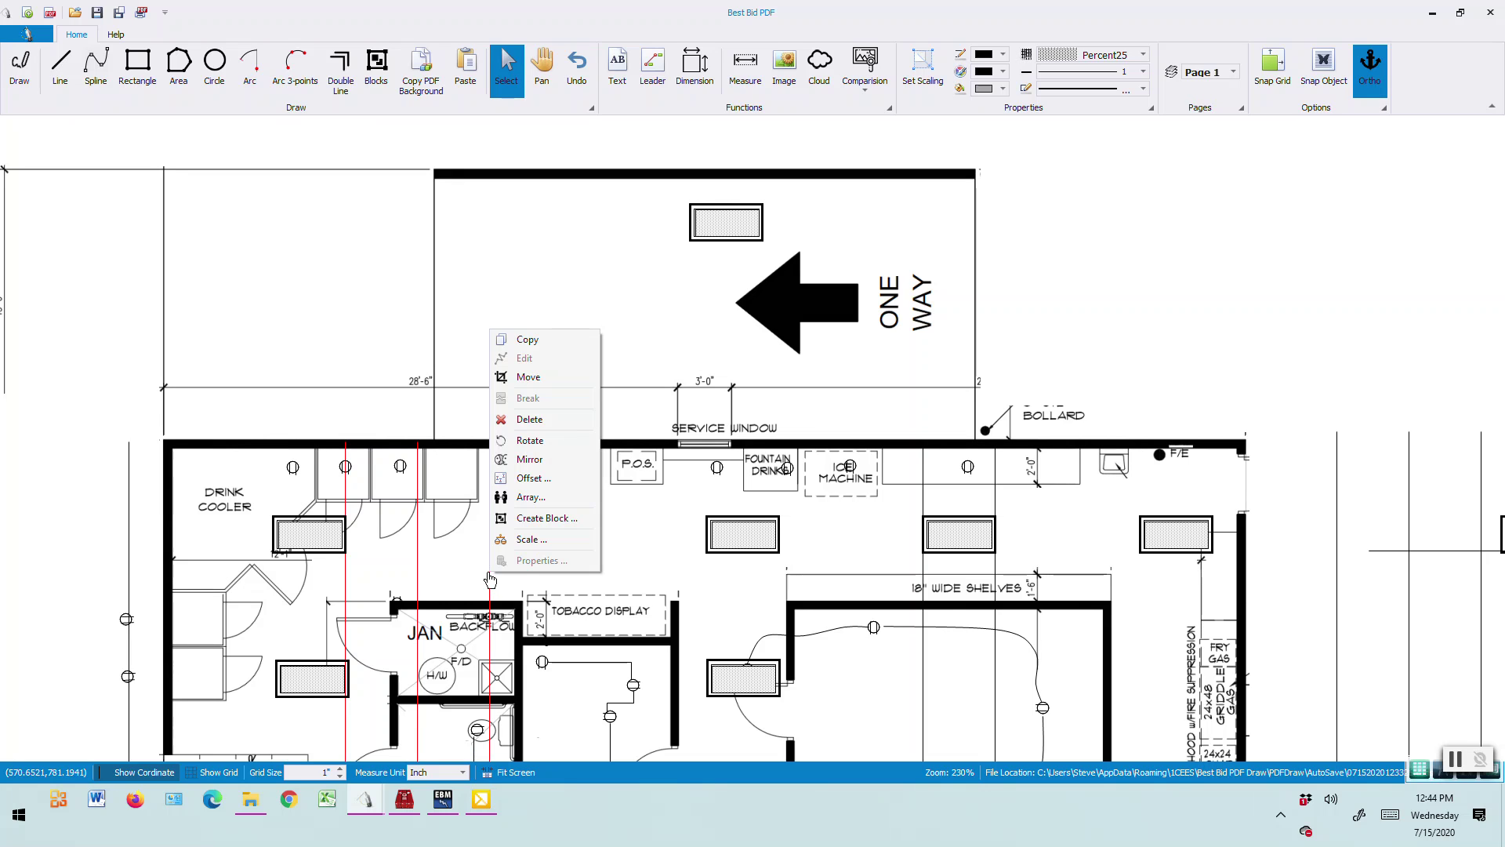
click(530, 420)
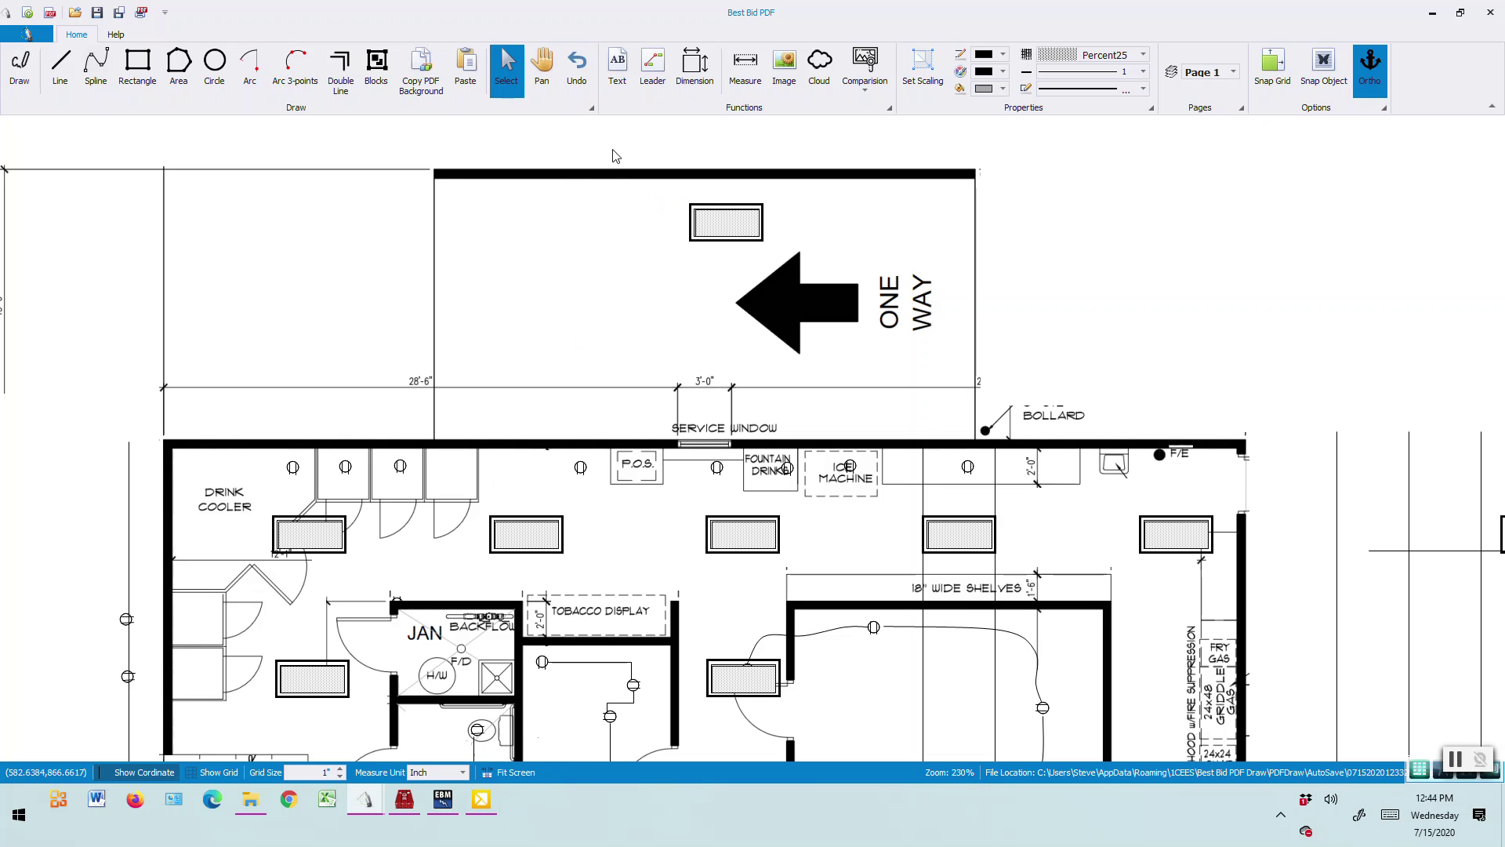
- Set the hatch pattern to None and draw a small filled square in the blank area above the drink cooler
click(1144, 55)
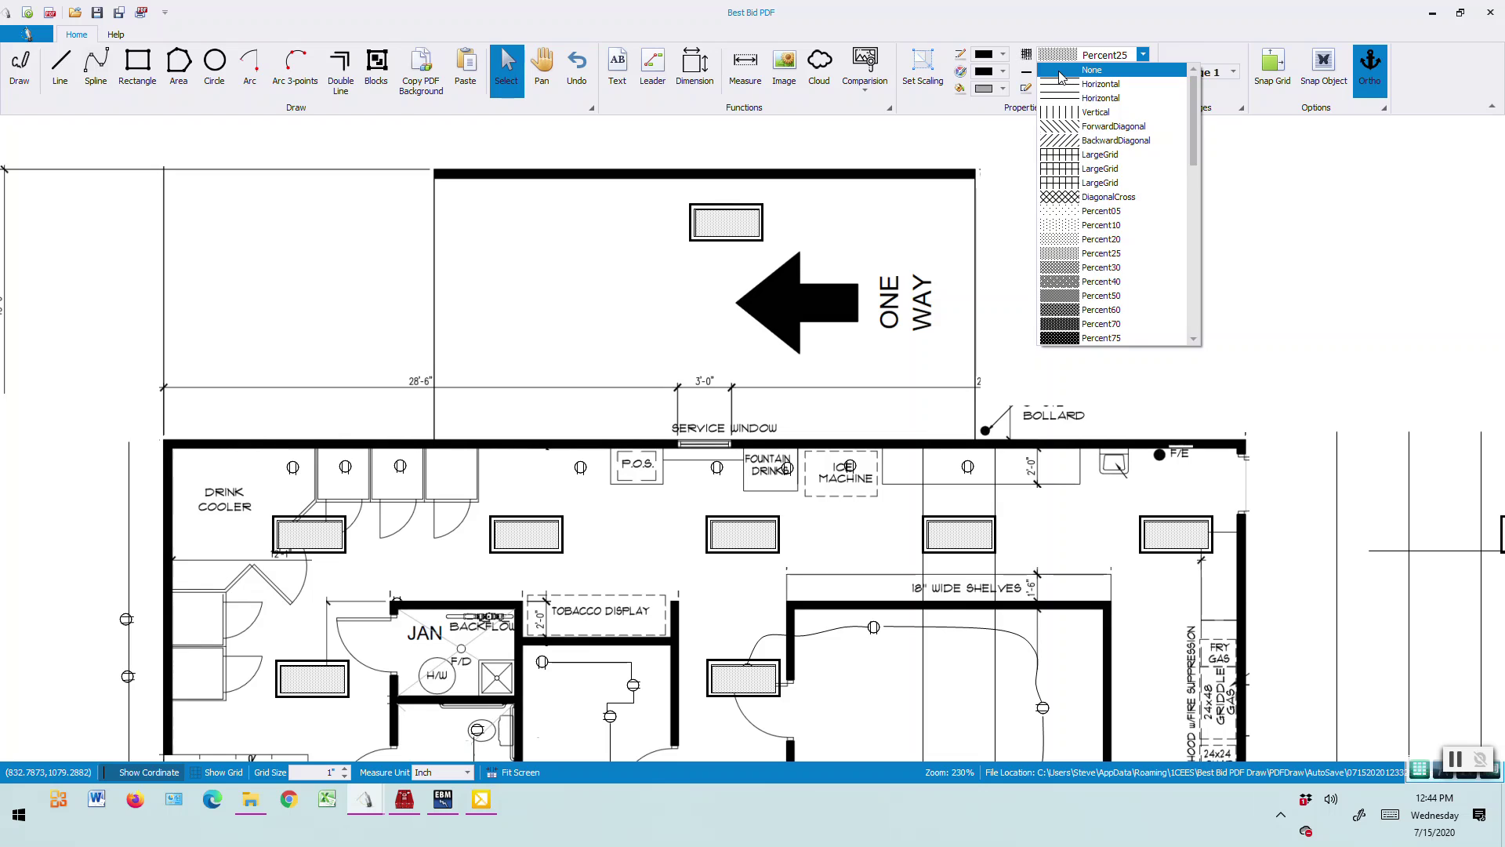
click(1060, 70)
click(137, 66)
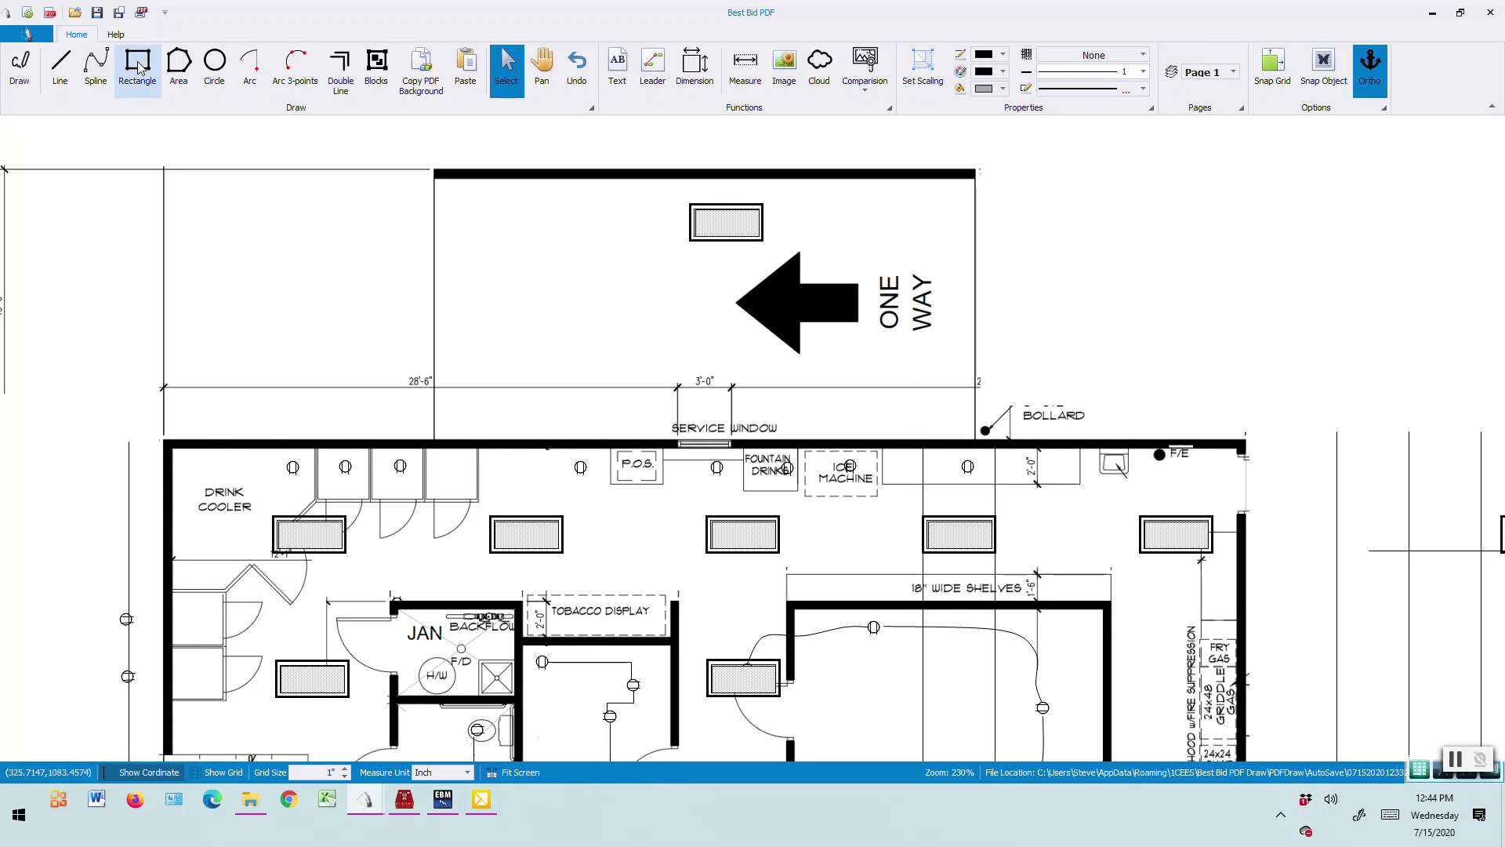
click(247, 267)
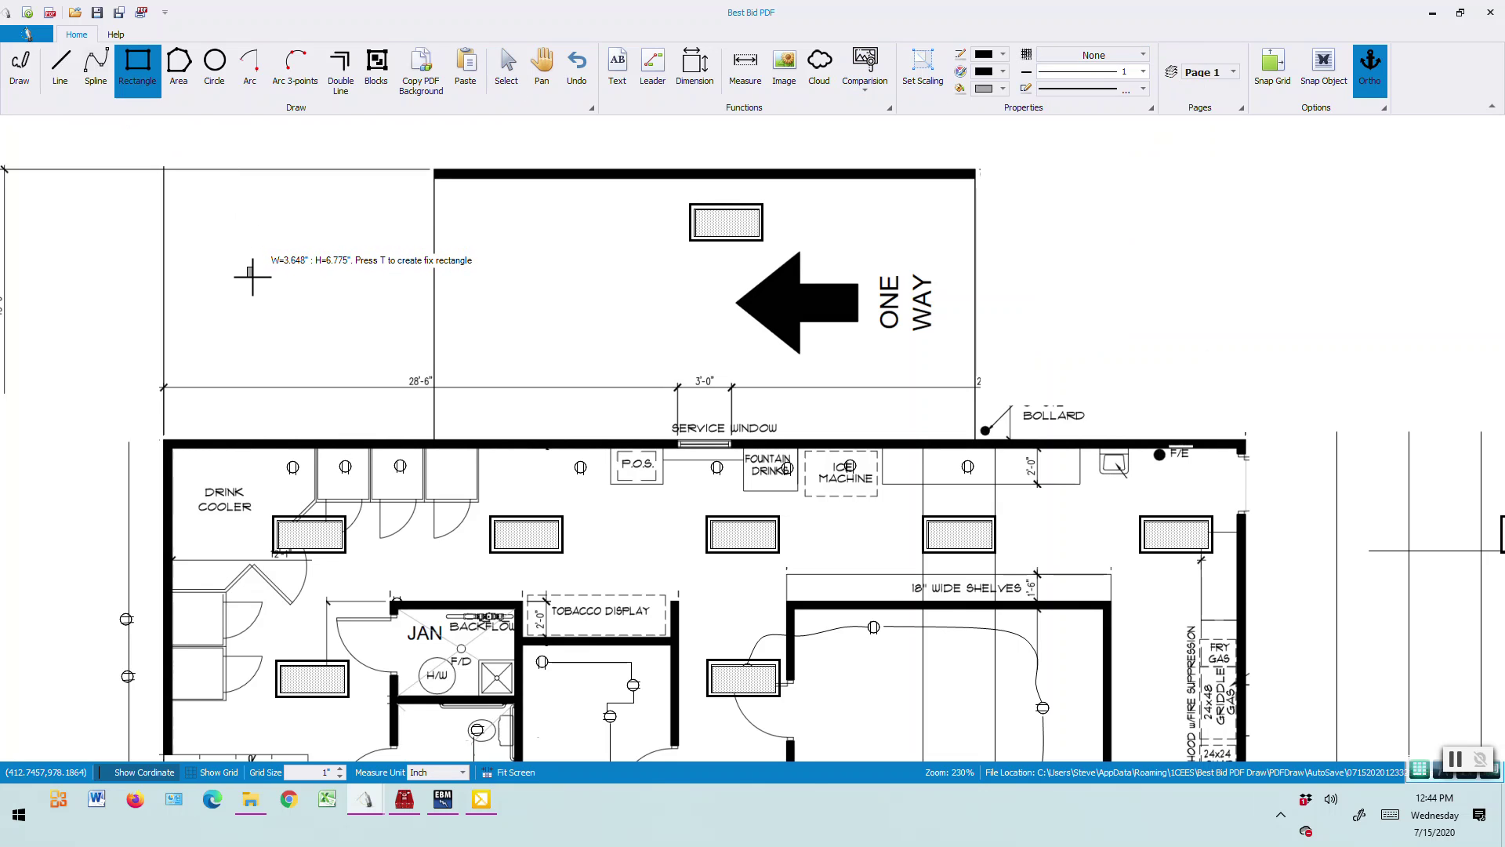
click(255, 278)
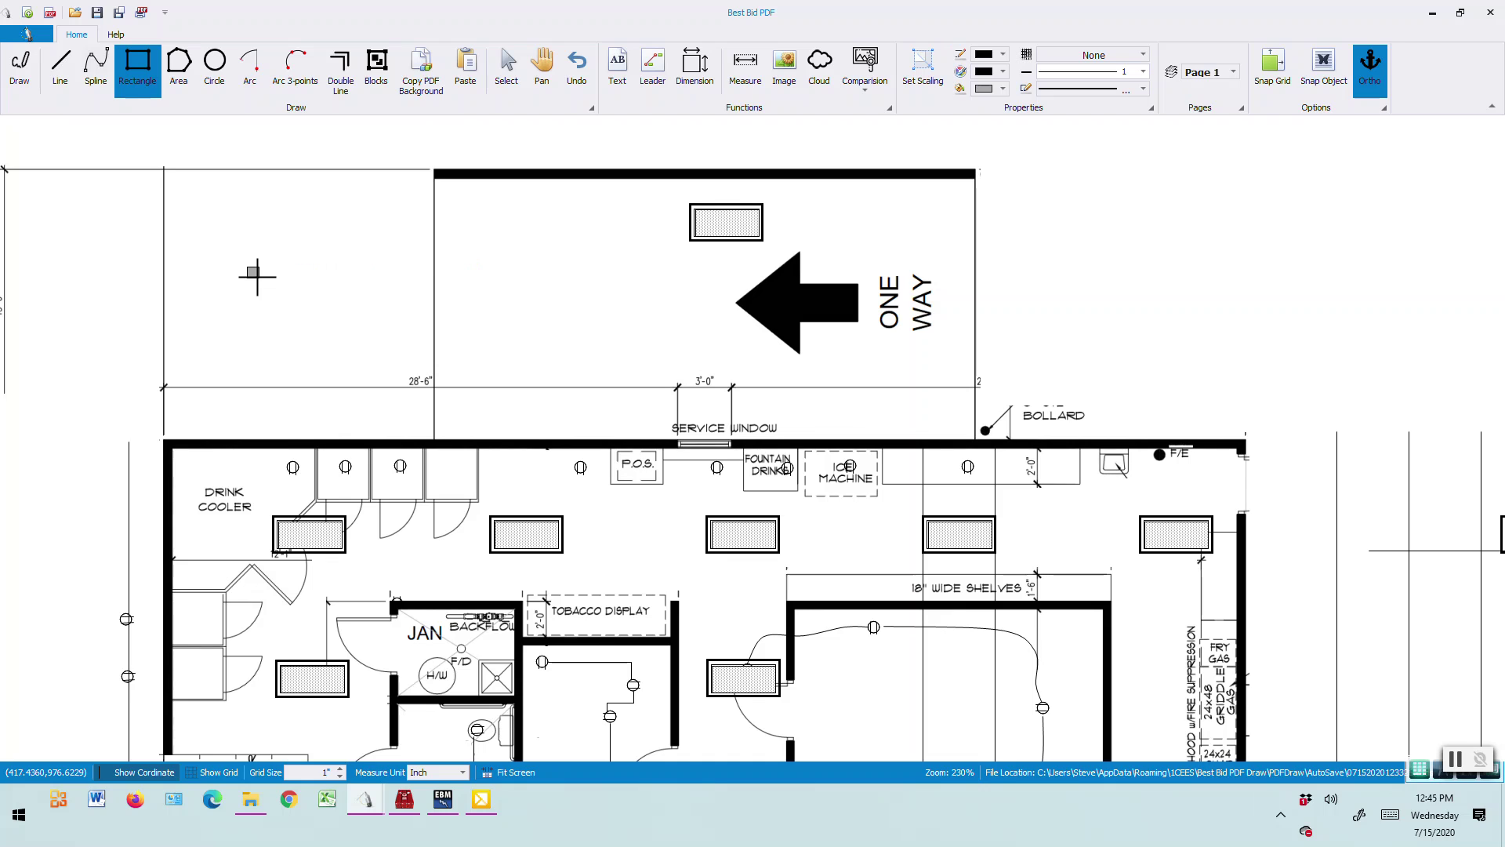
click(507, 67)
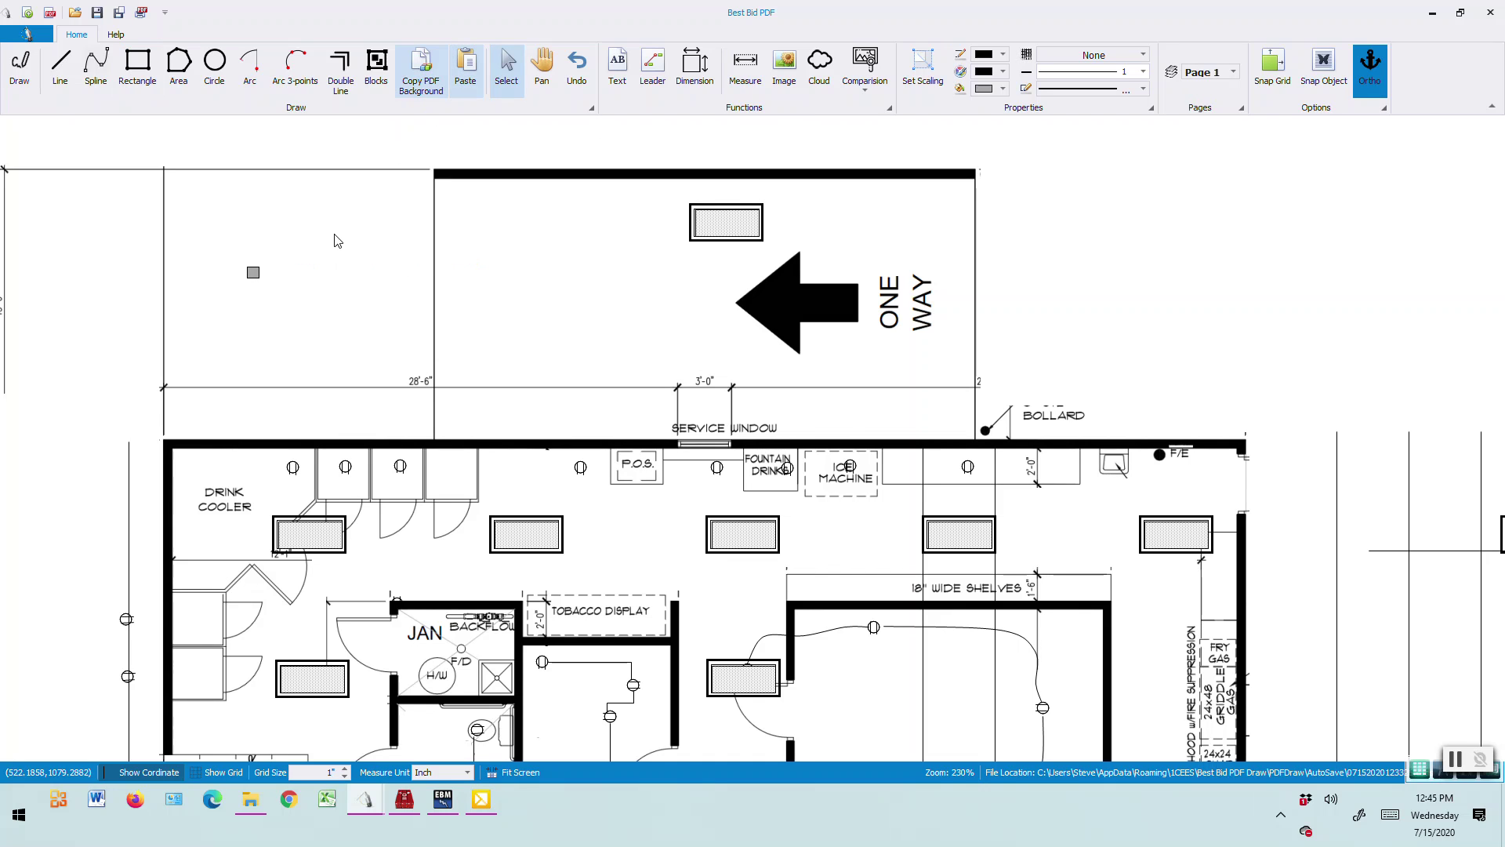
- Copy the small filled square and paste three copies into the blank area above the drink cooler and service window
right_click(256, 280)
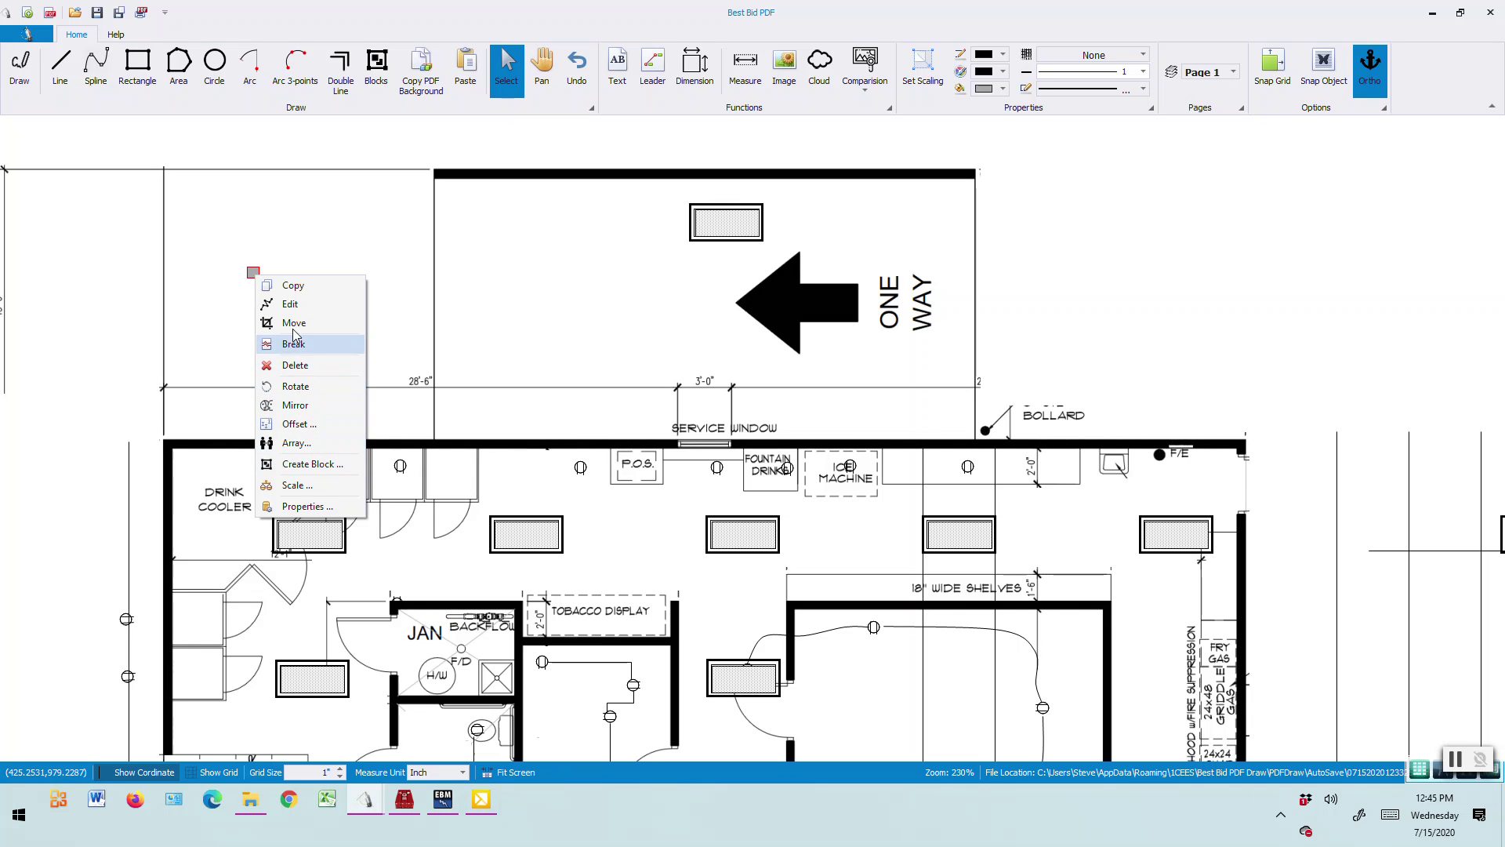
click(293, 286)
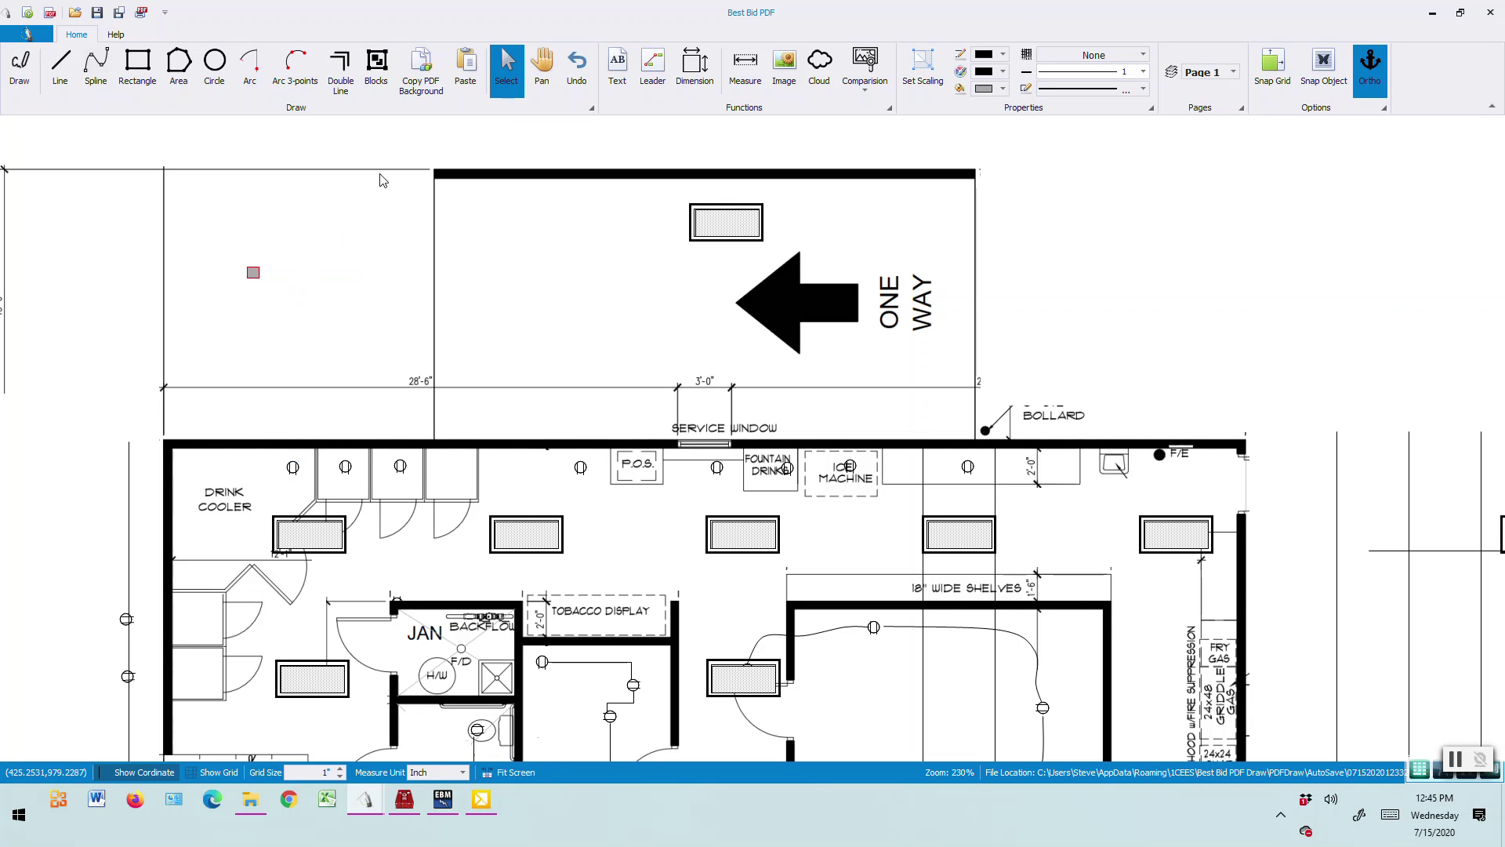
click(465, 67)
click(387, 341)
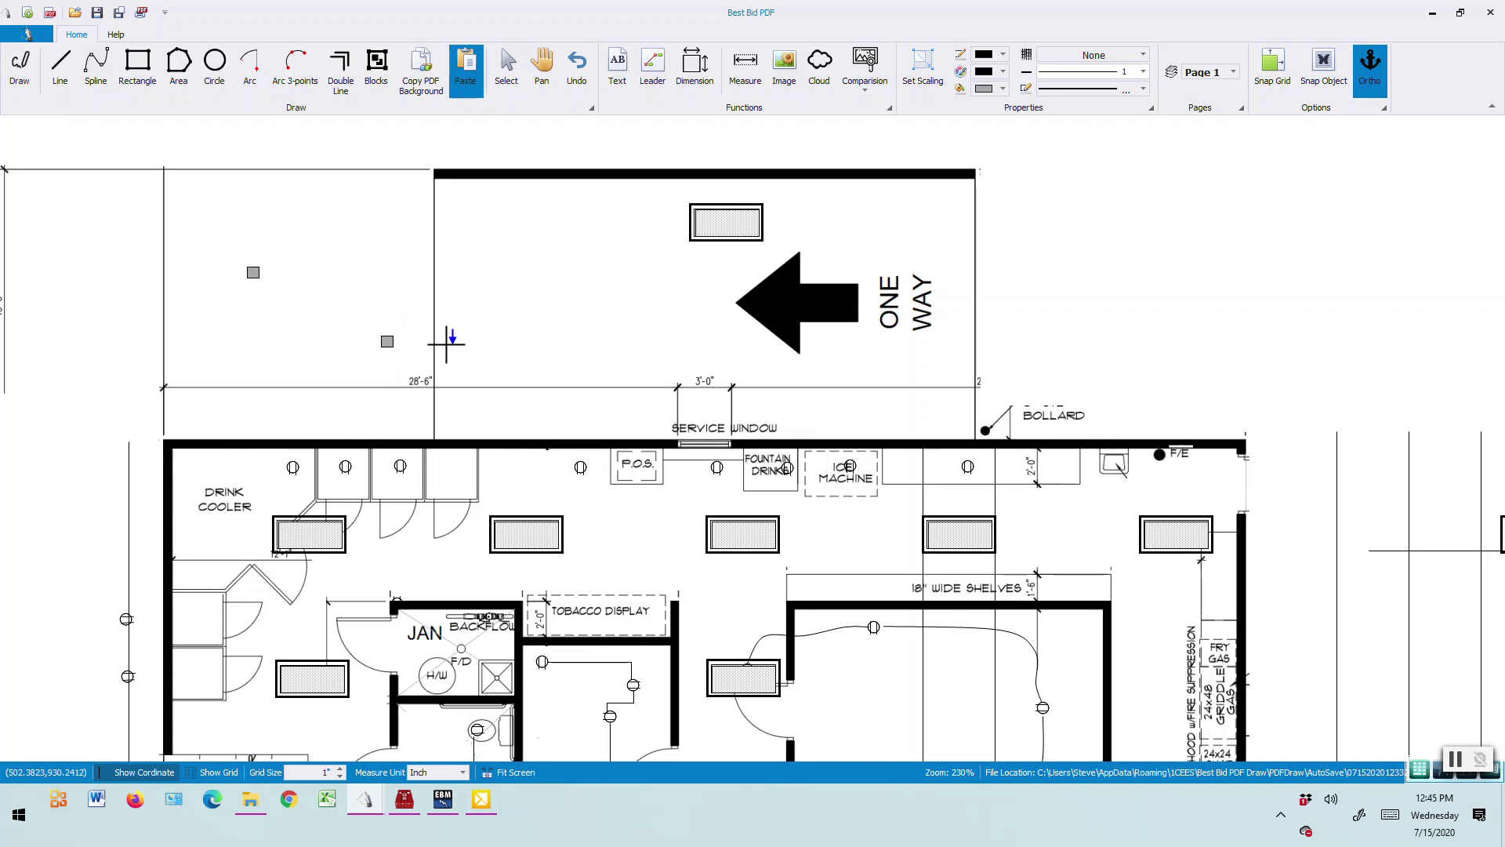
click(495, 337)
click(574, 336)
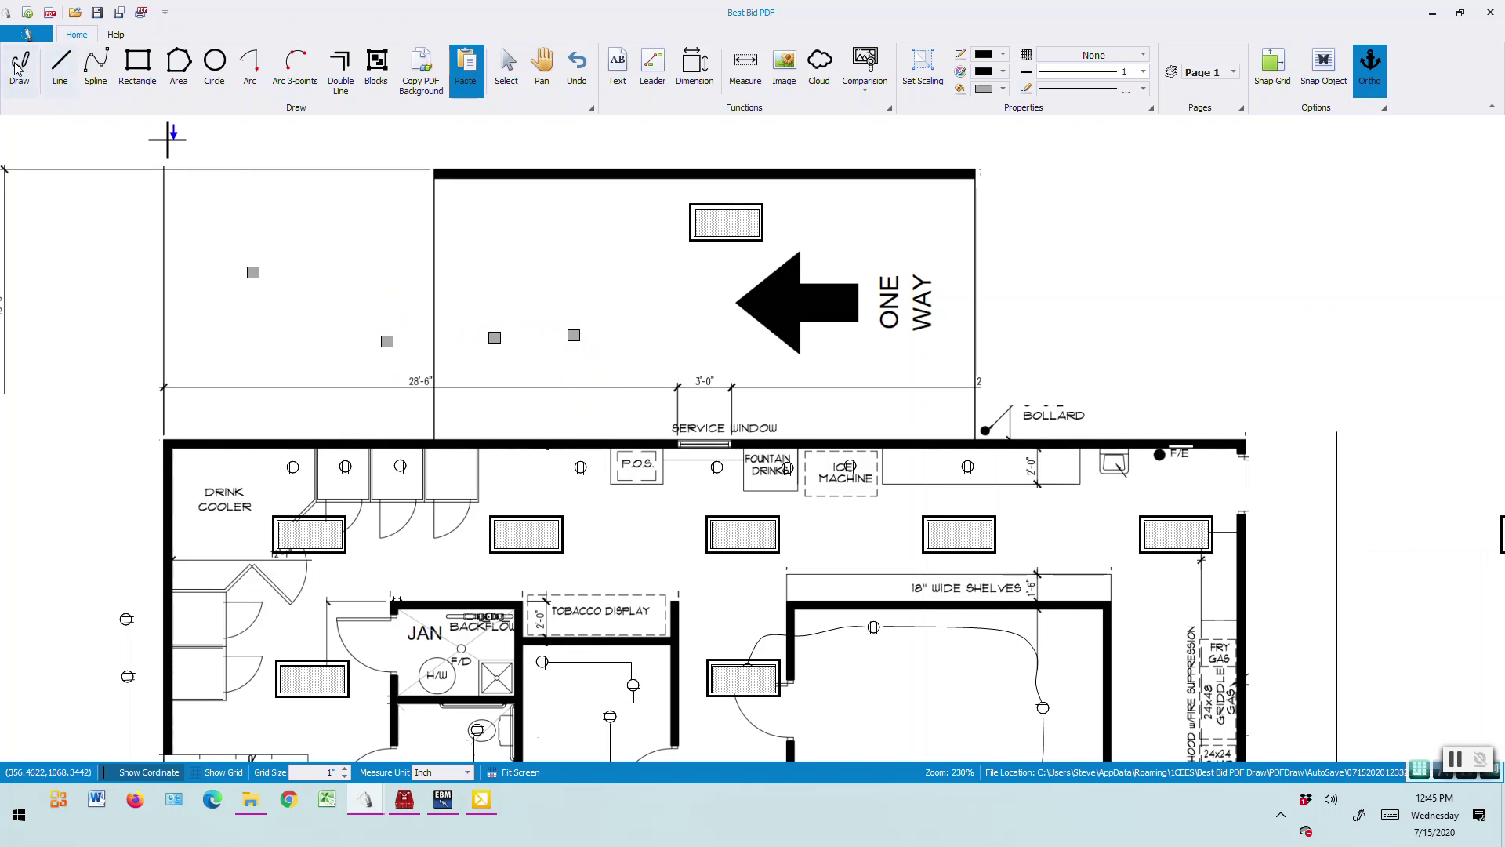
- Draw a horizontal line above the tobacco display and 18" wide shelves, from beside the drink cooler to just past the shelves
click(60, 71)
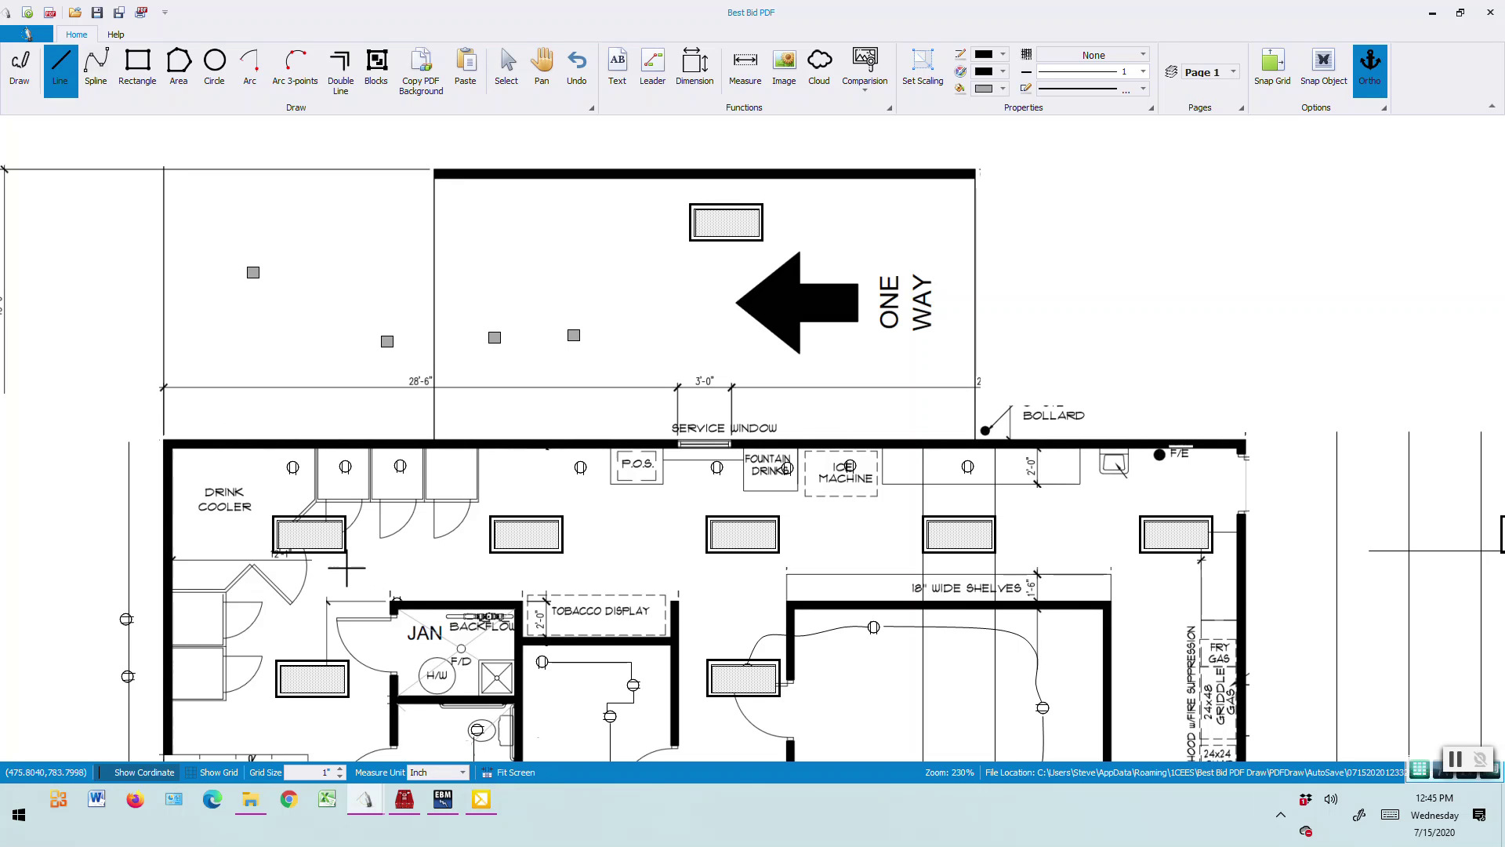
click(365, 569)
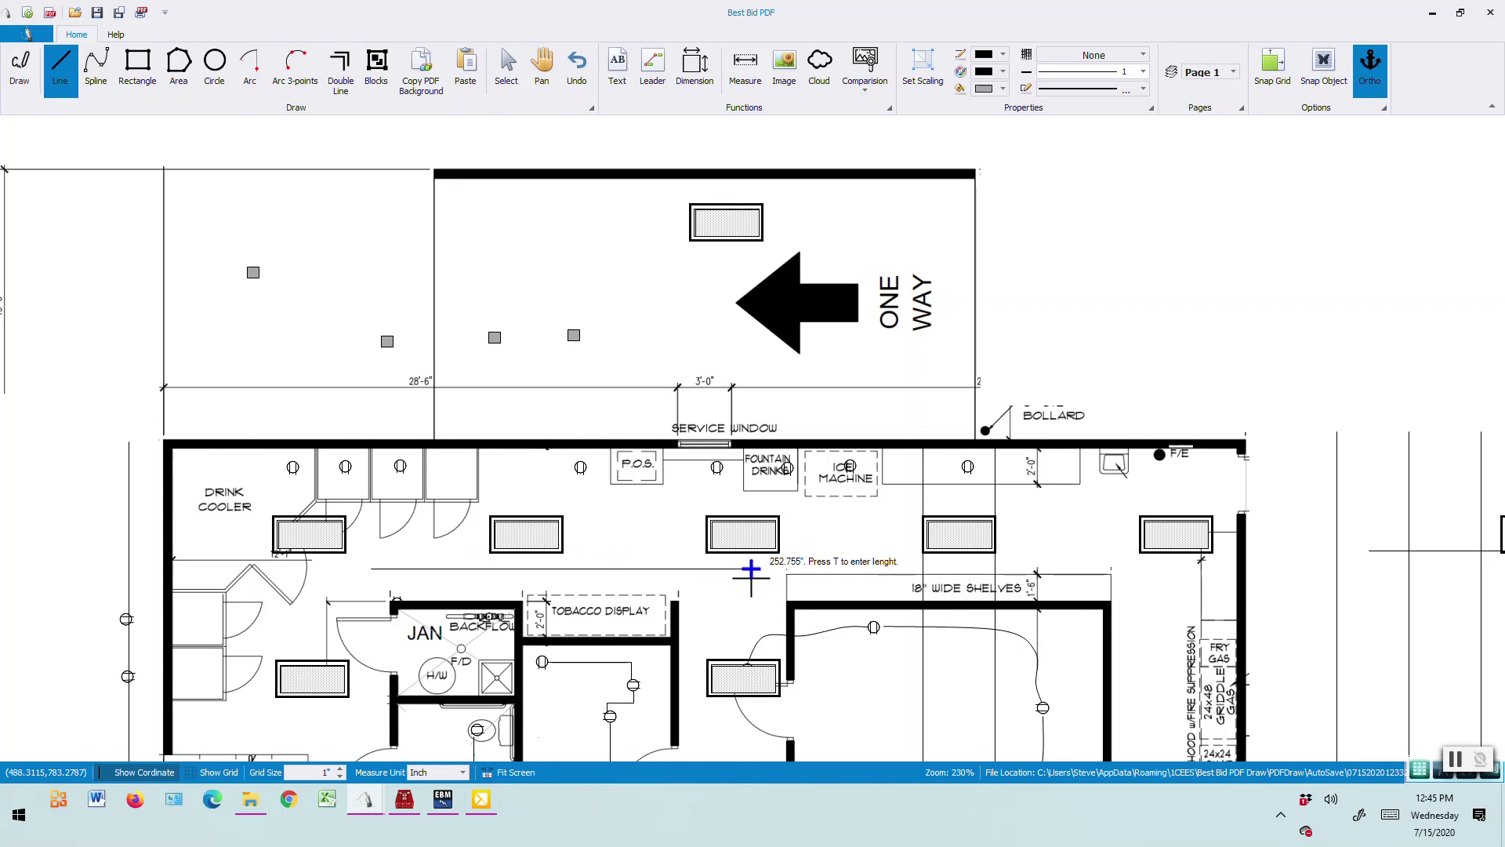
click(1123, 570)
- Move the four small filled squares onto the new horizontal line, spacing them roughly evenly between the rectangle symbols
click(506, 69)
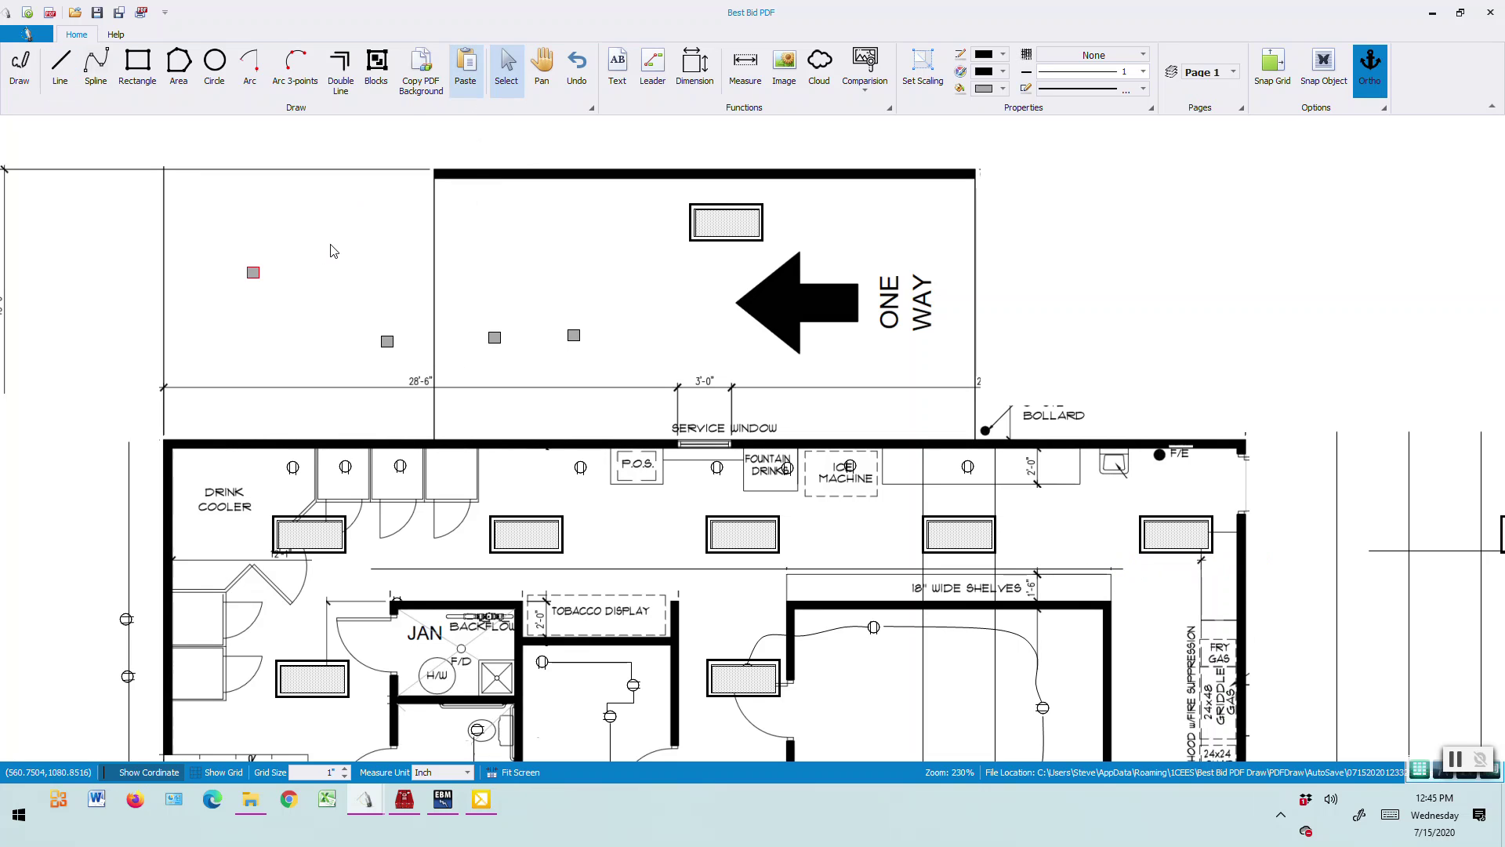
right_click(258, 287)
click(300, 335)
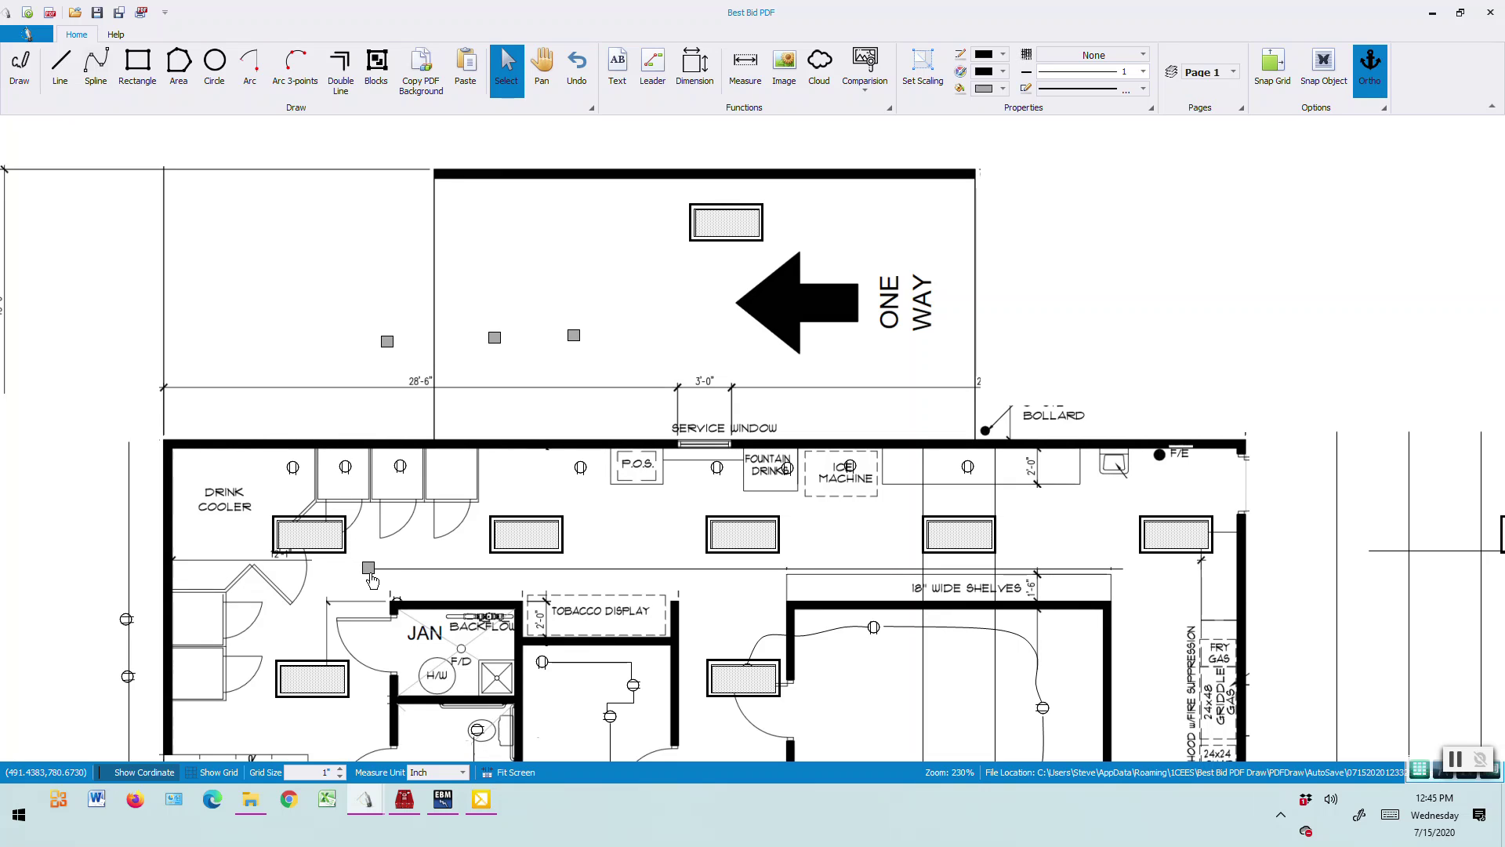
right_click(388, 345)
click(428, 397)
right_click(496, 350)
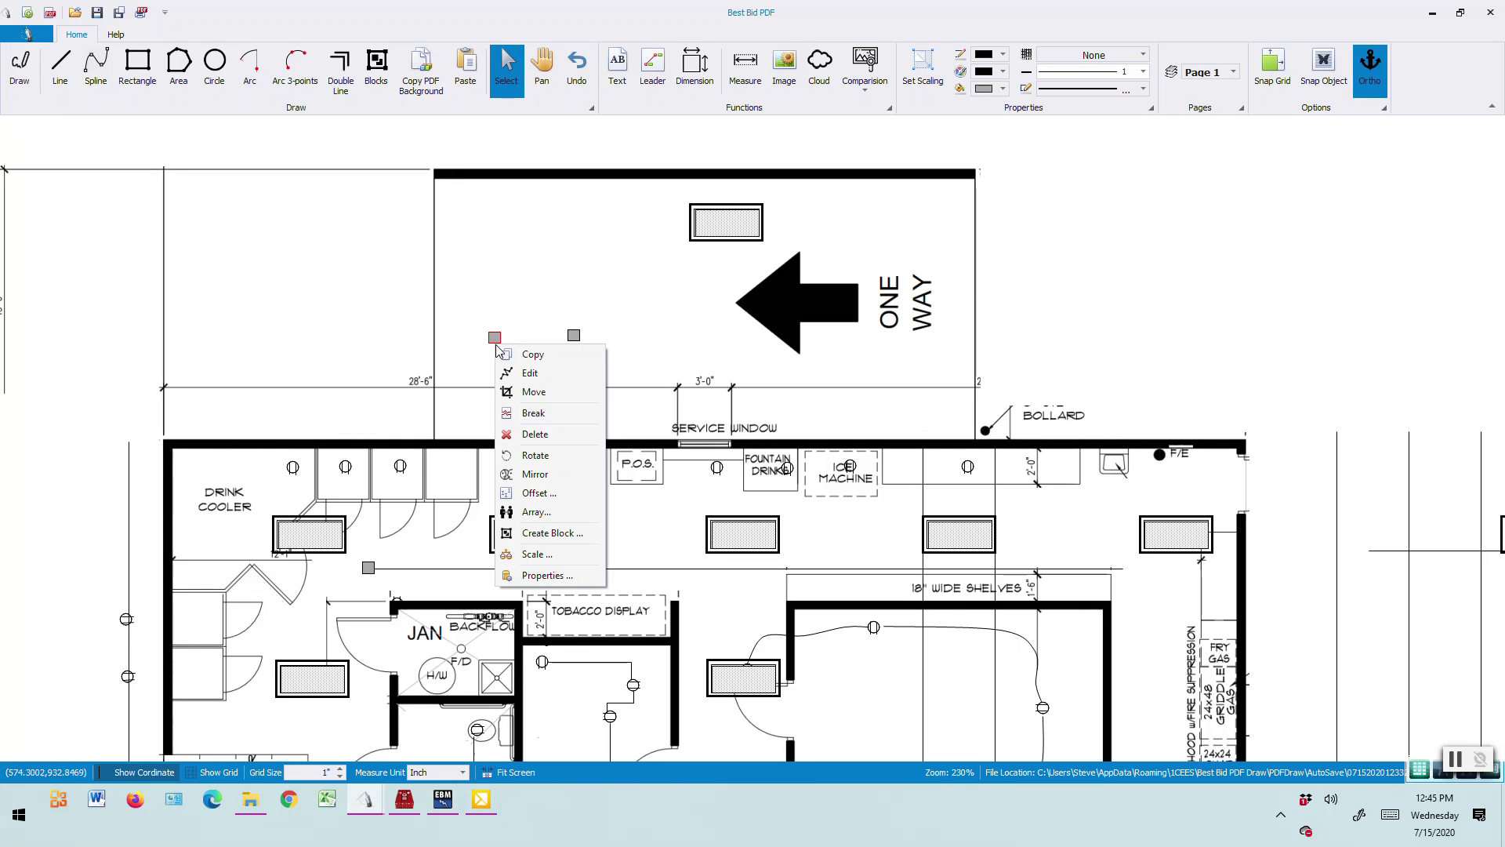
click(537, 402)
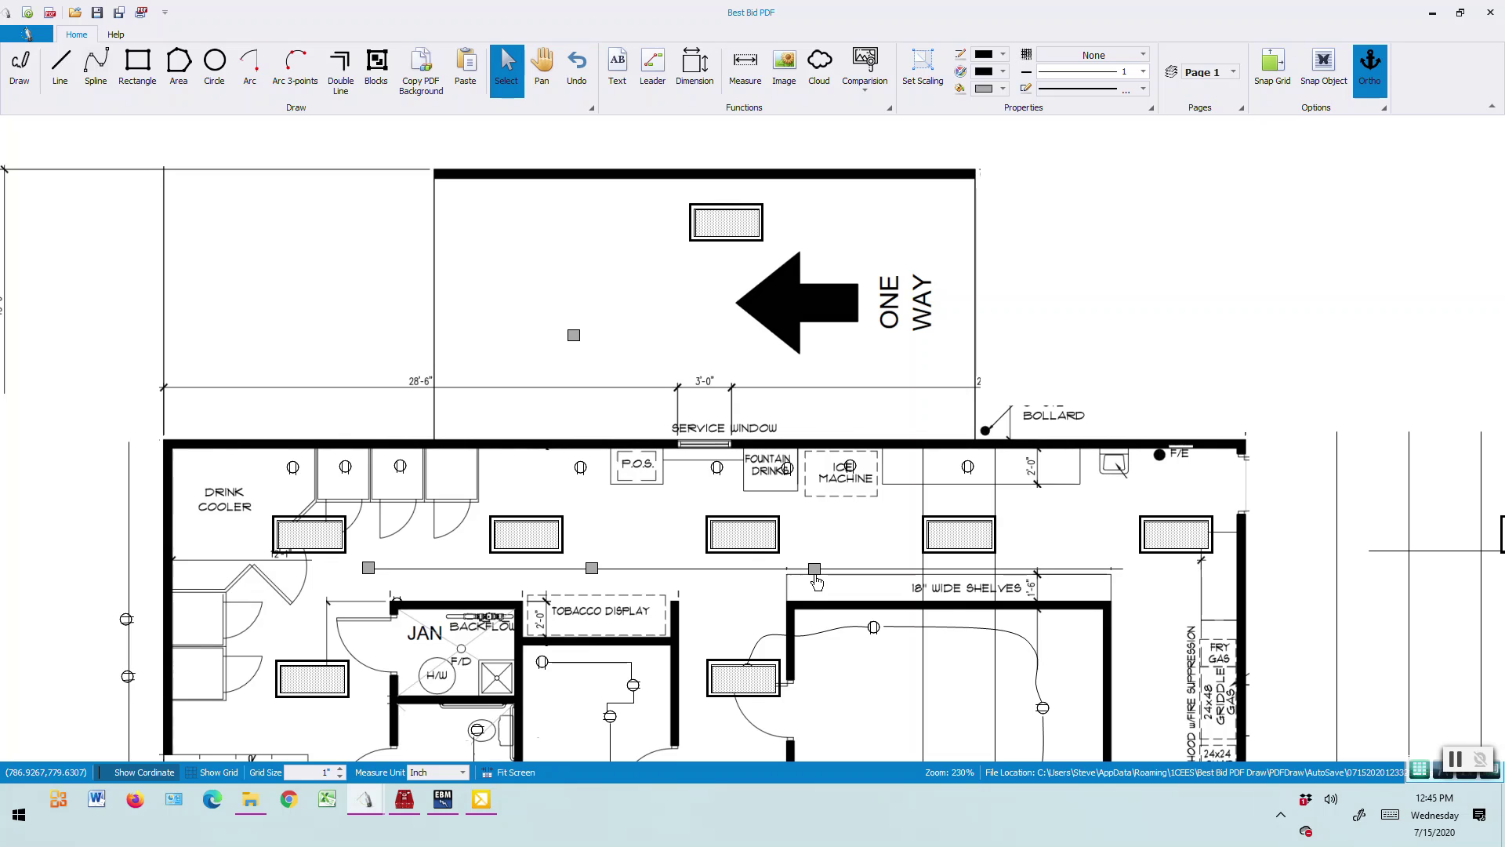
right_click(574, 338)
click(611, 389)
- Draw curved spline wires from the first three squares on the line to the rectangle symbol just left of each
click(95, 66)
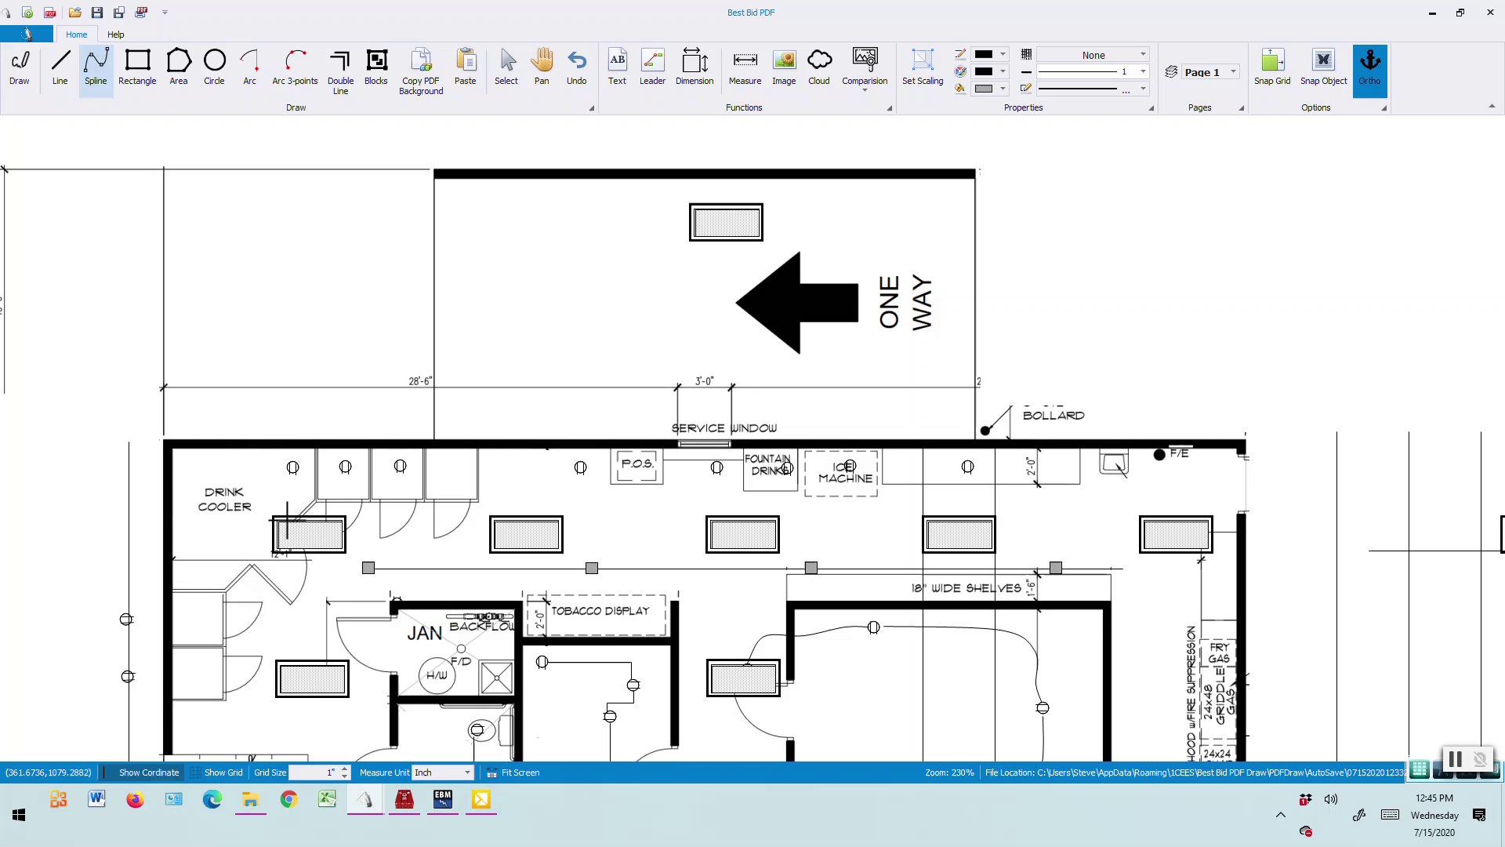
click(367, 561)
click(364, 550)
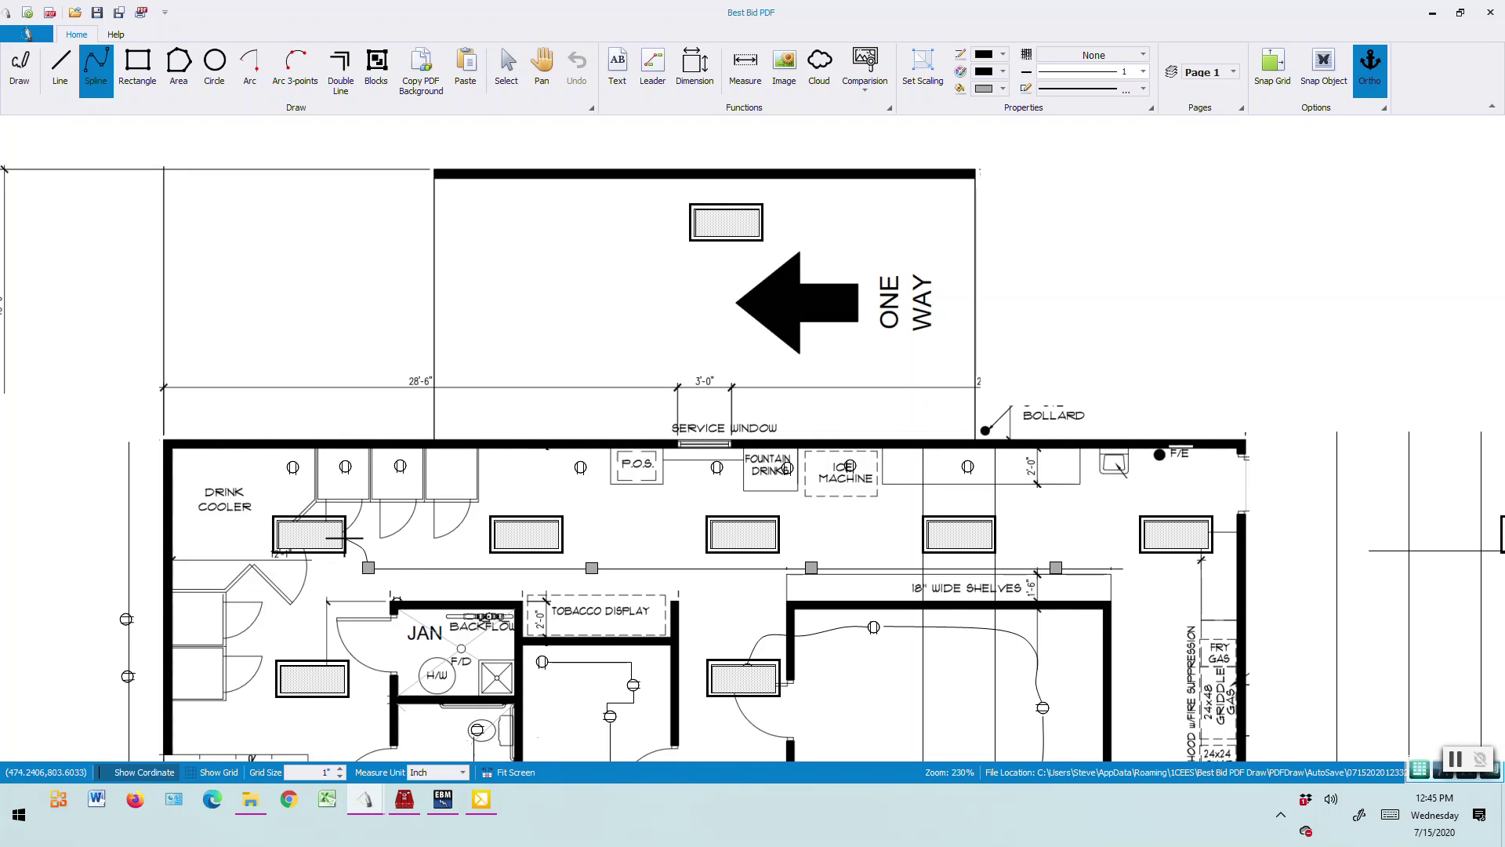
right_click(348, 539)
click(592, 567)
click(811, 565)
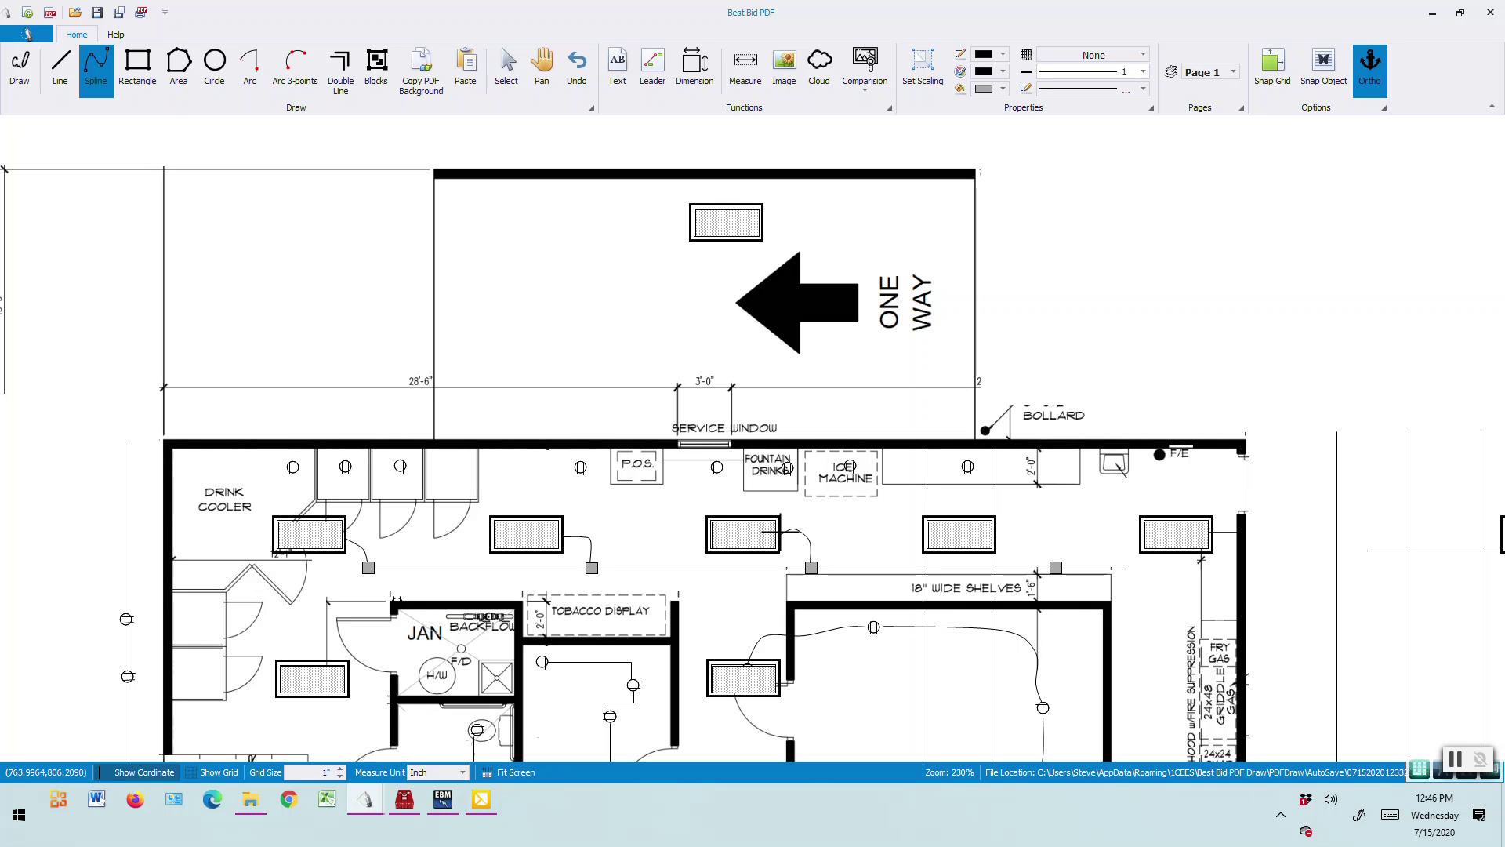
- Connect the fourth square to the rectangle symbols on both sides with right-angled lines rising about 18 inches from the square
click(96, 69)
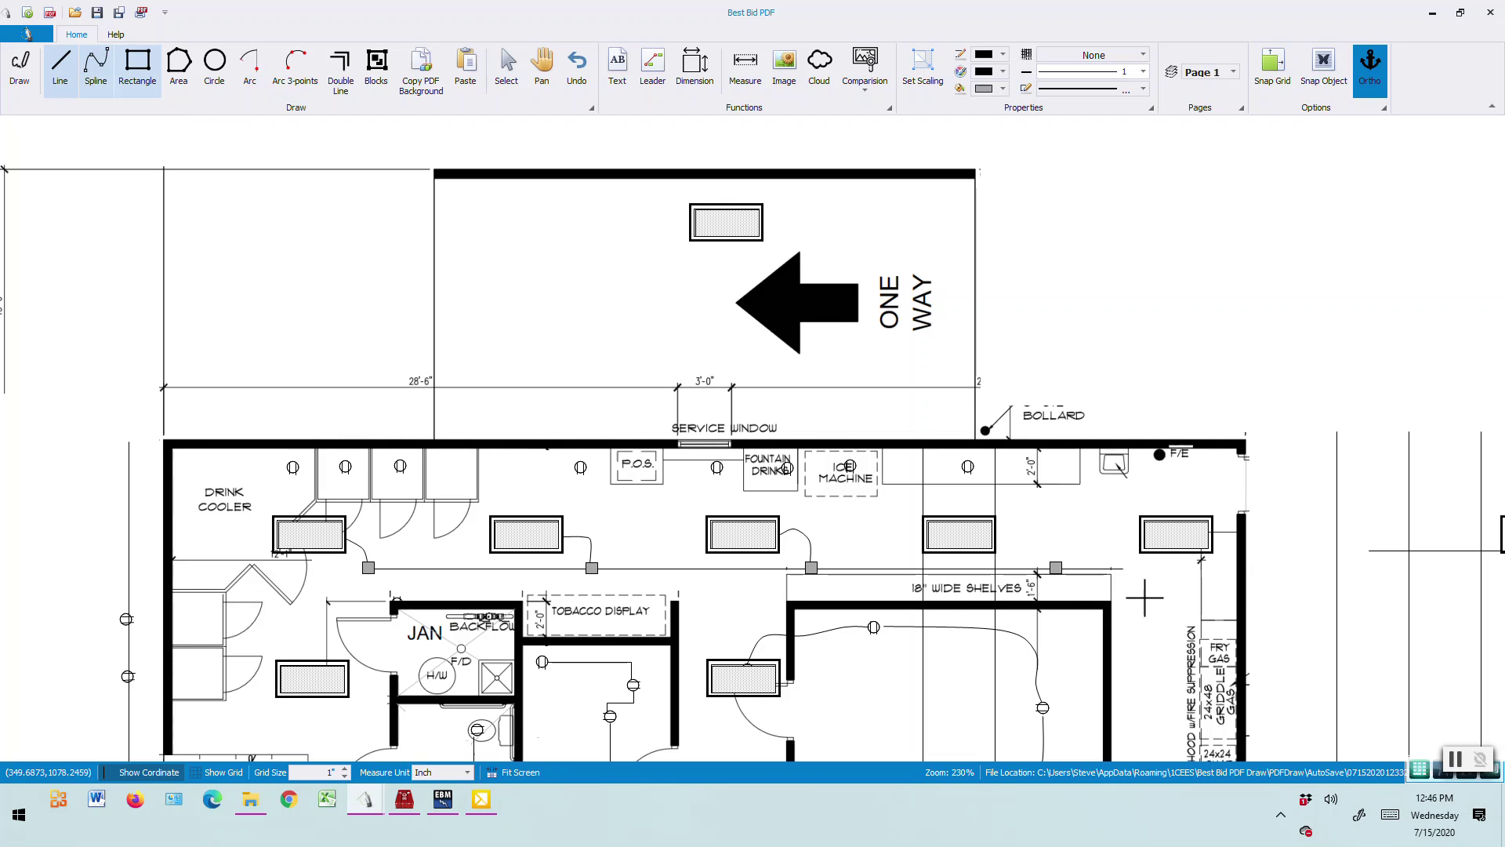
click(1056, 567)
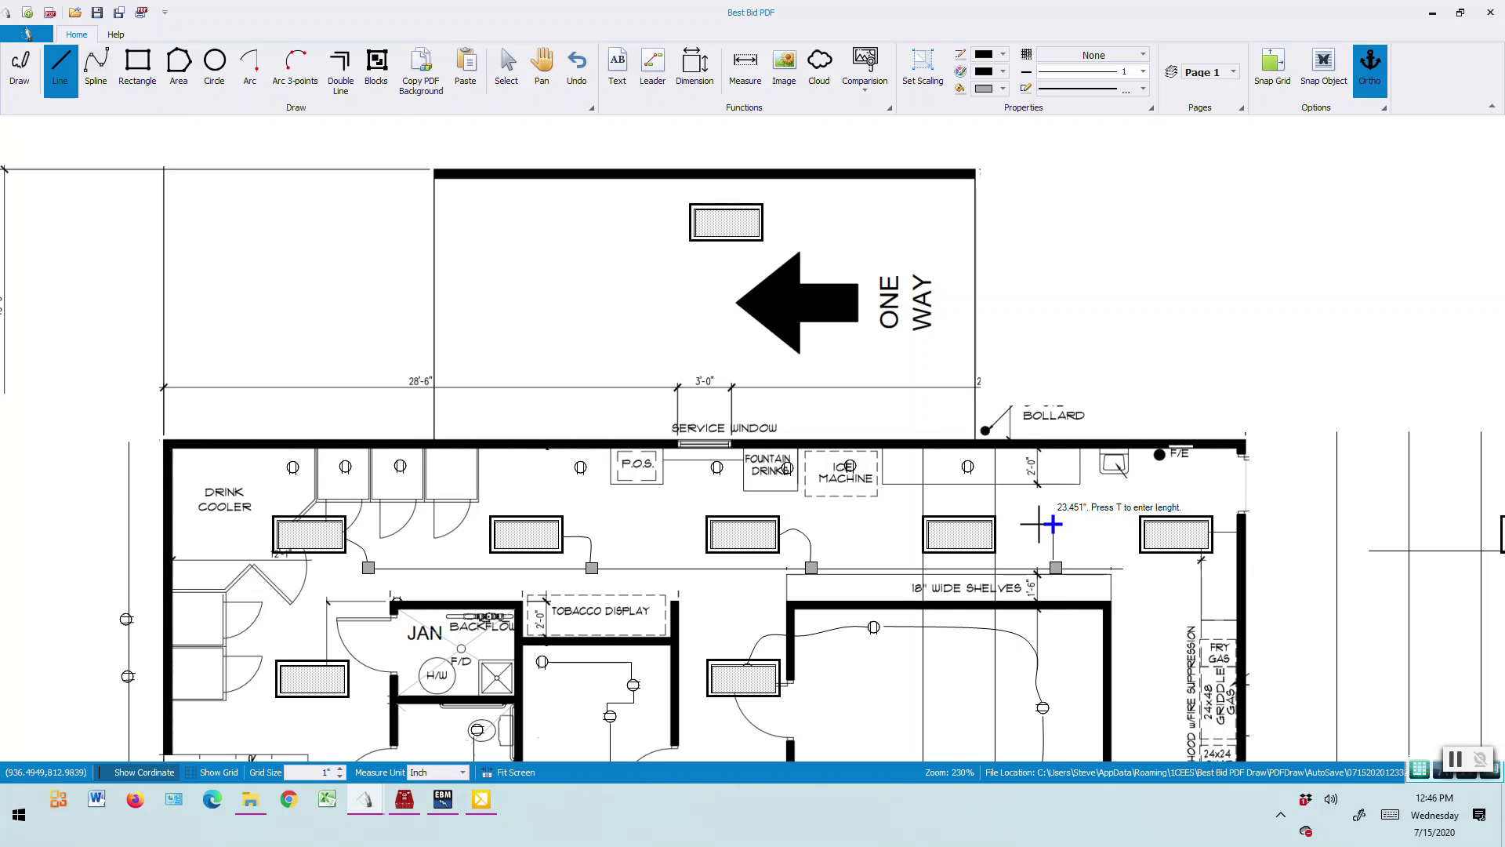
click(1053, 533)
click(976, 532)
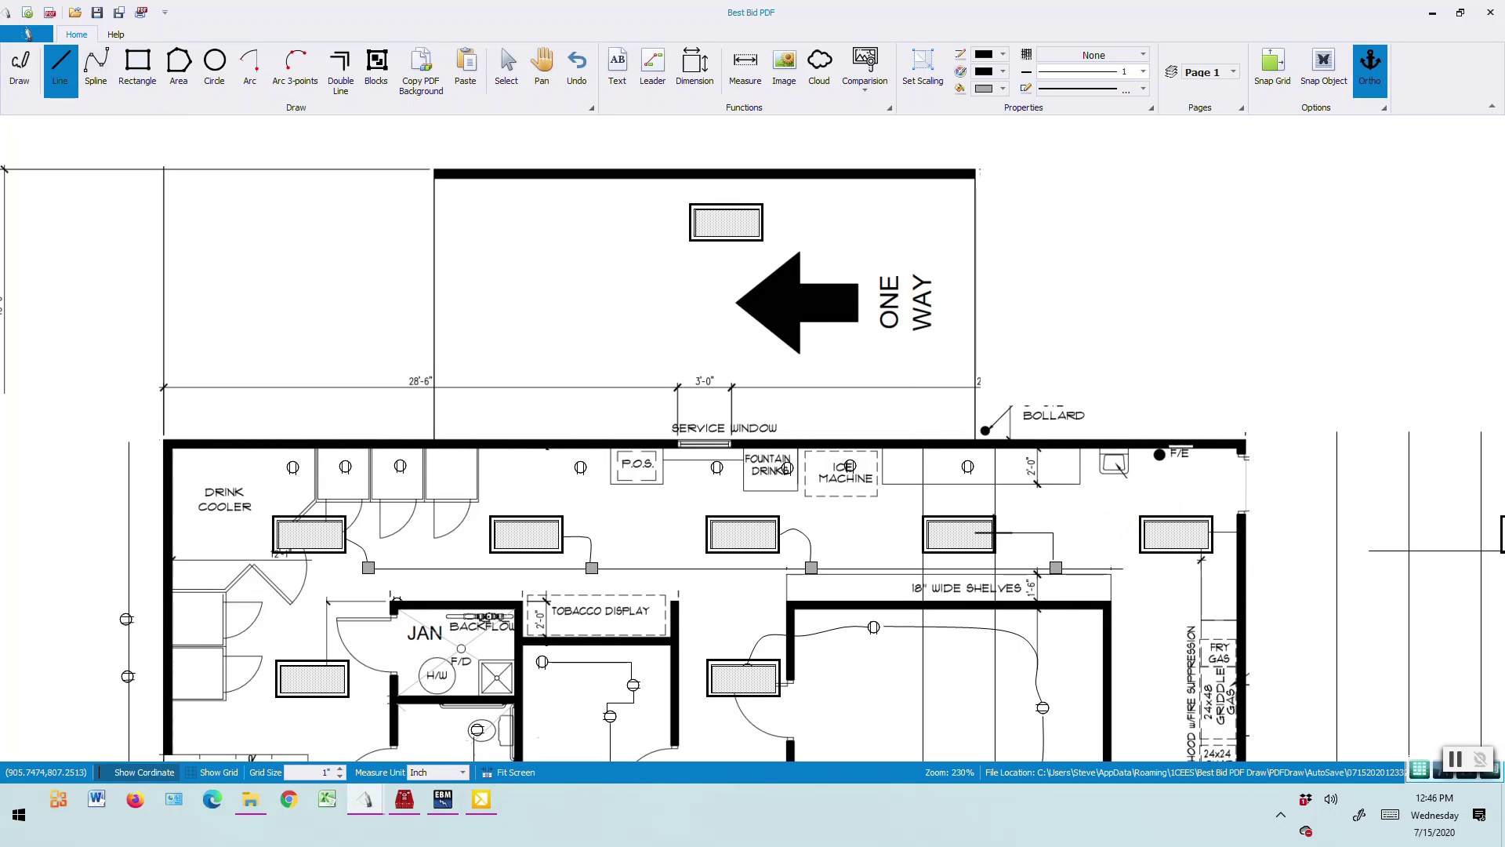
click(1056, 565)
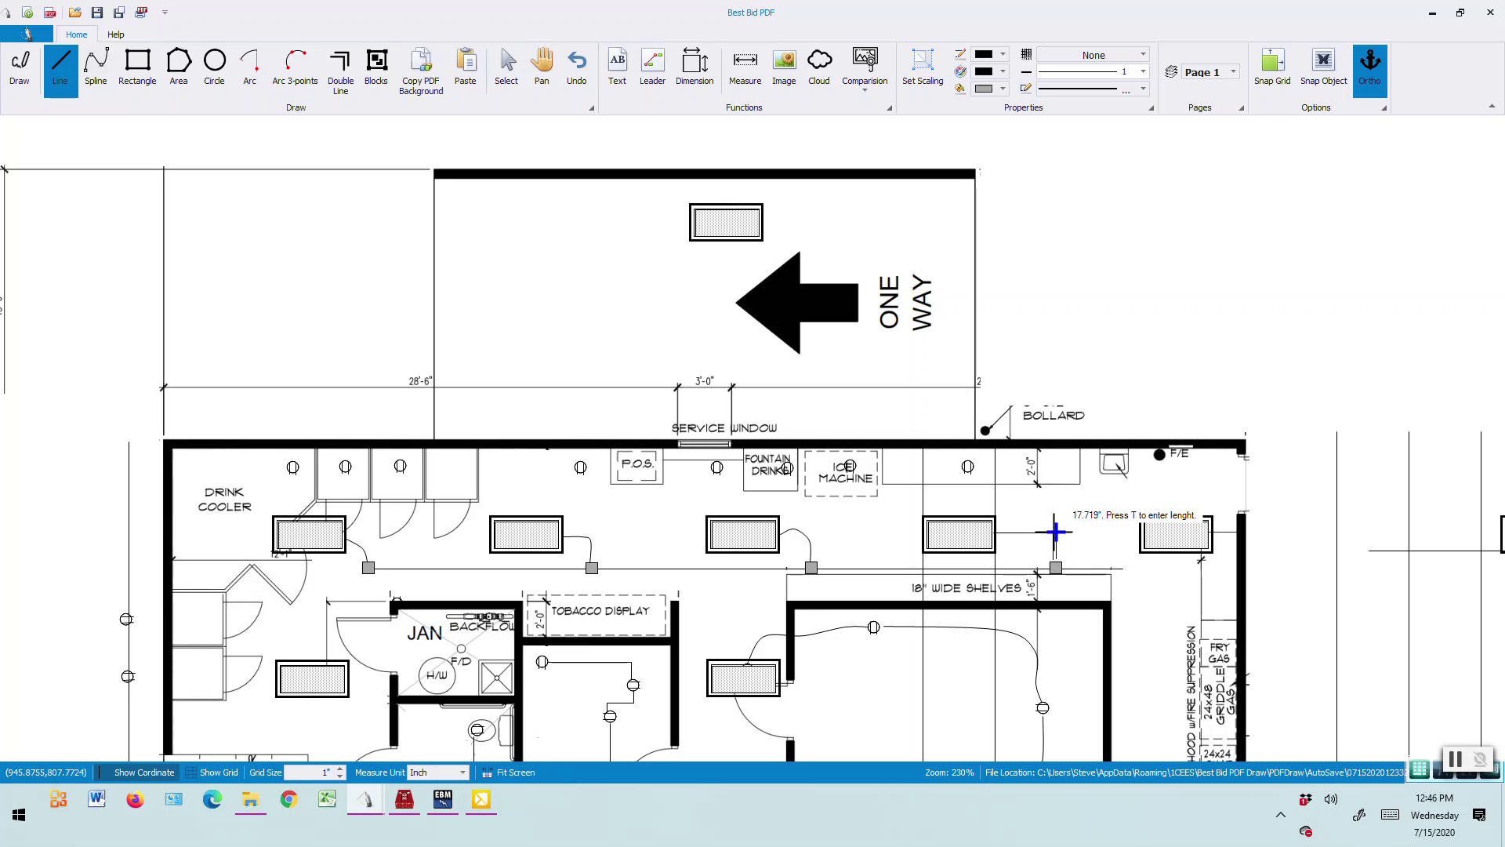
click(1056, 532)
click(1141, 533)
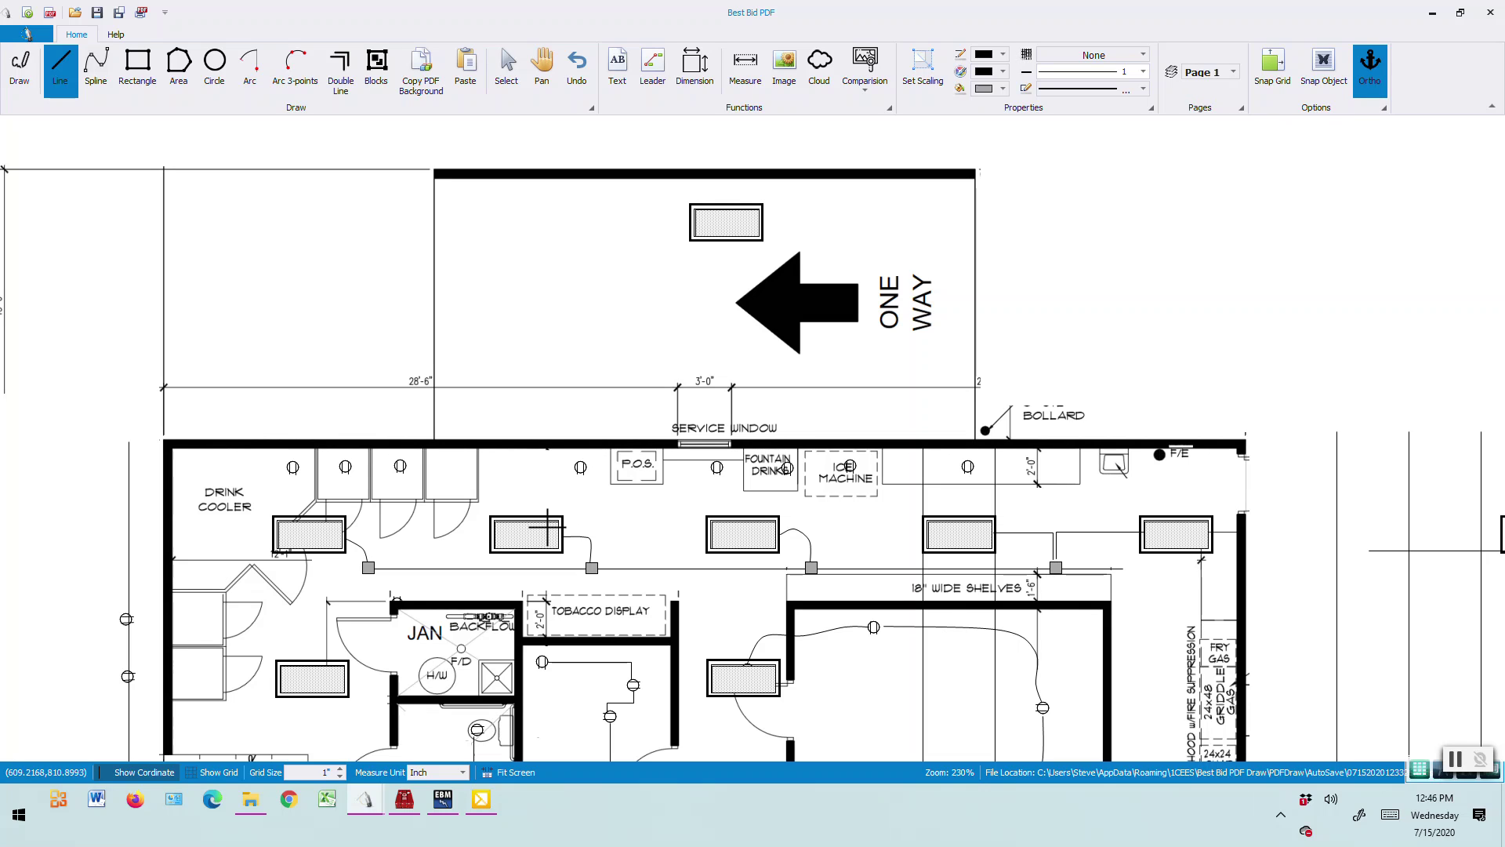
- Select the row of outlet symbols along the service window wall and move them together up closer to the wall
click(508, 63)
drag(255, 419, 1005, 474)
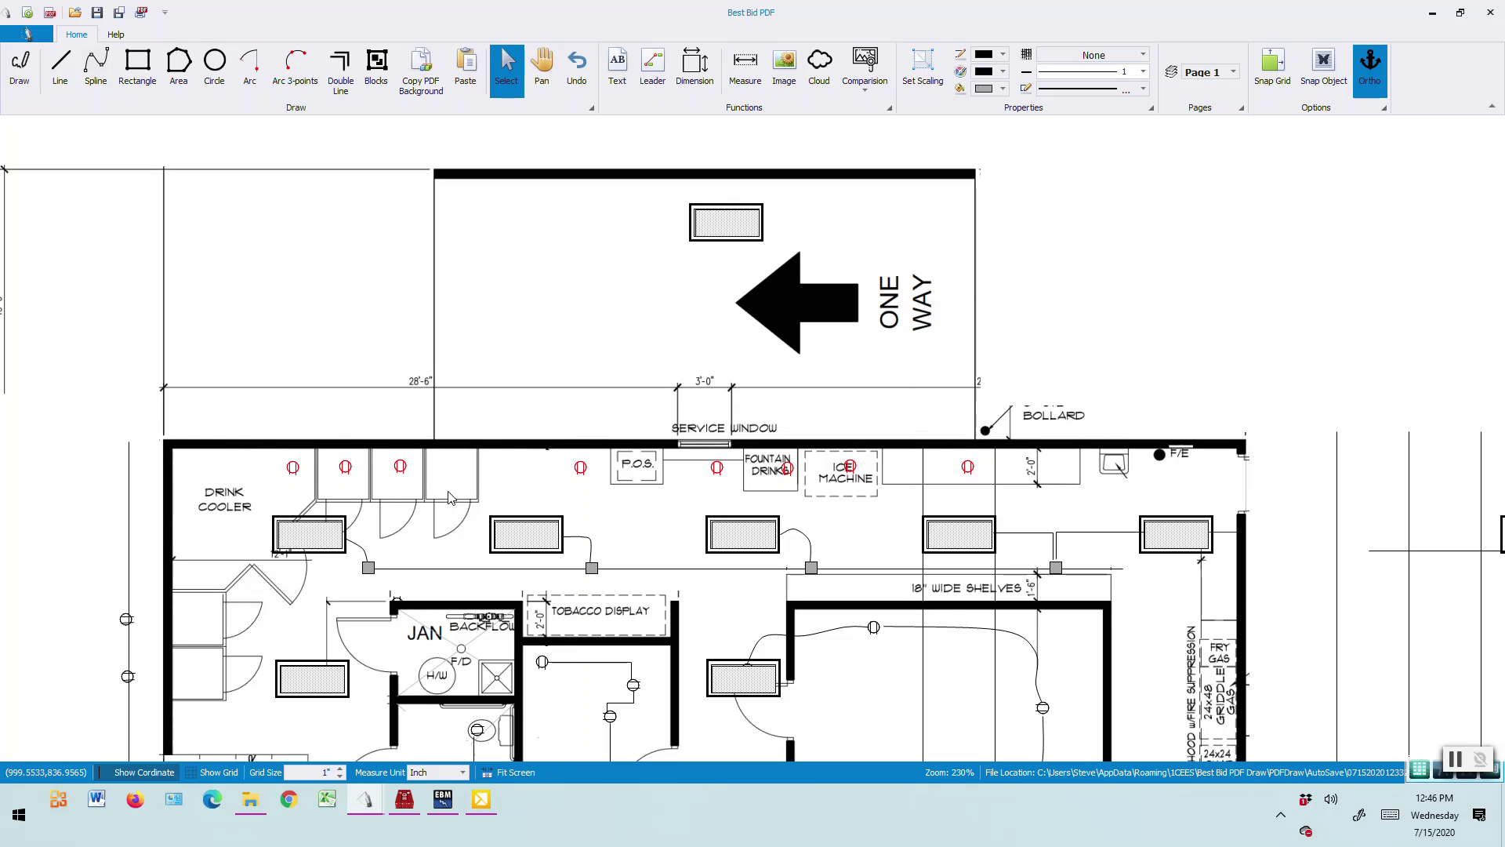
right_click(578, 470)
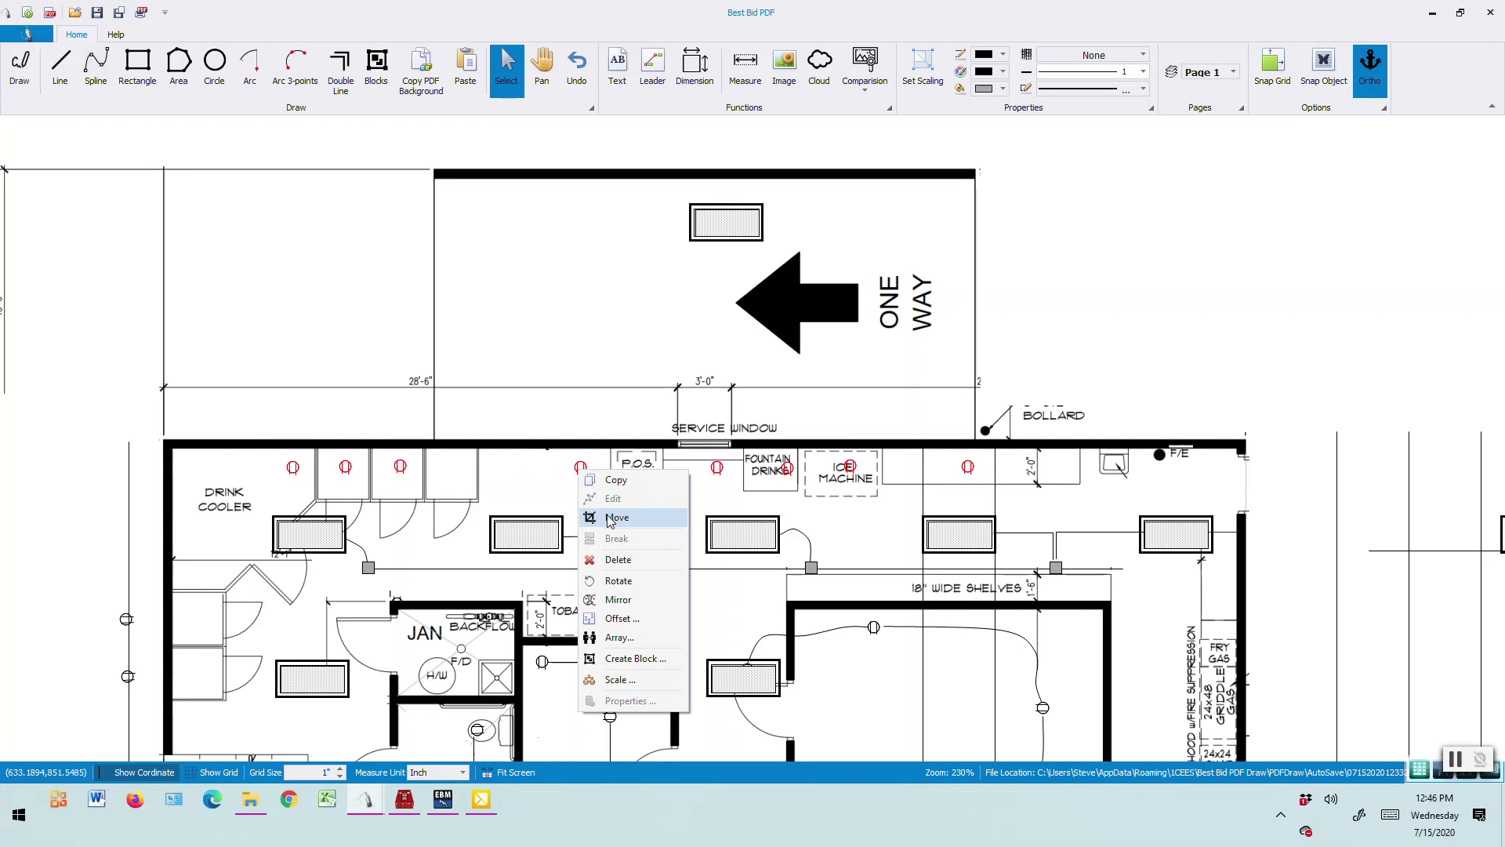
click(617, 518)
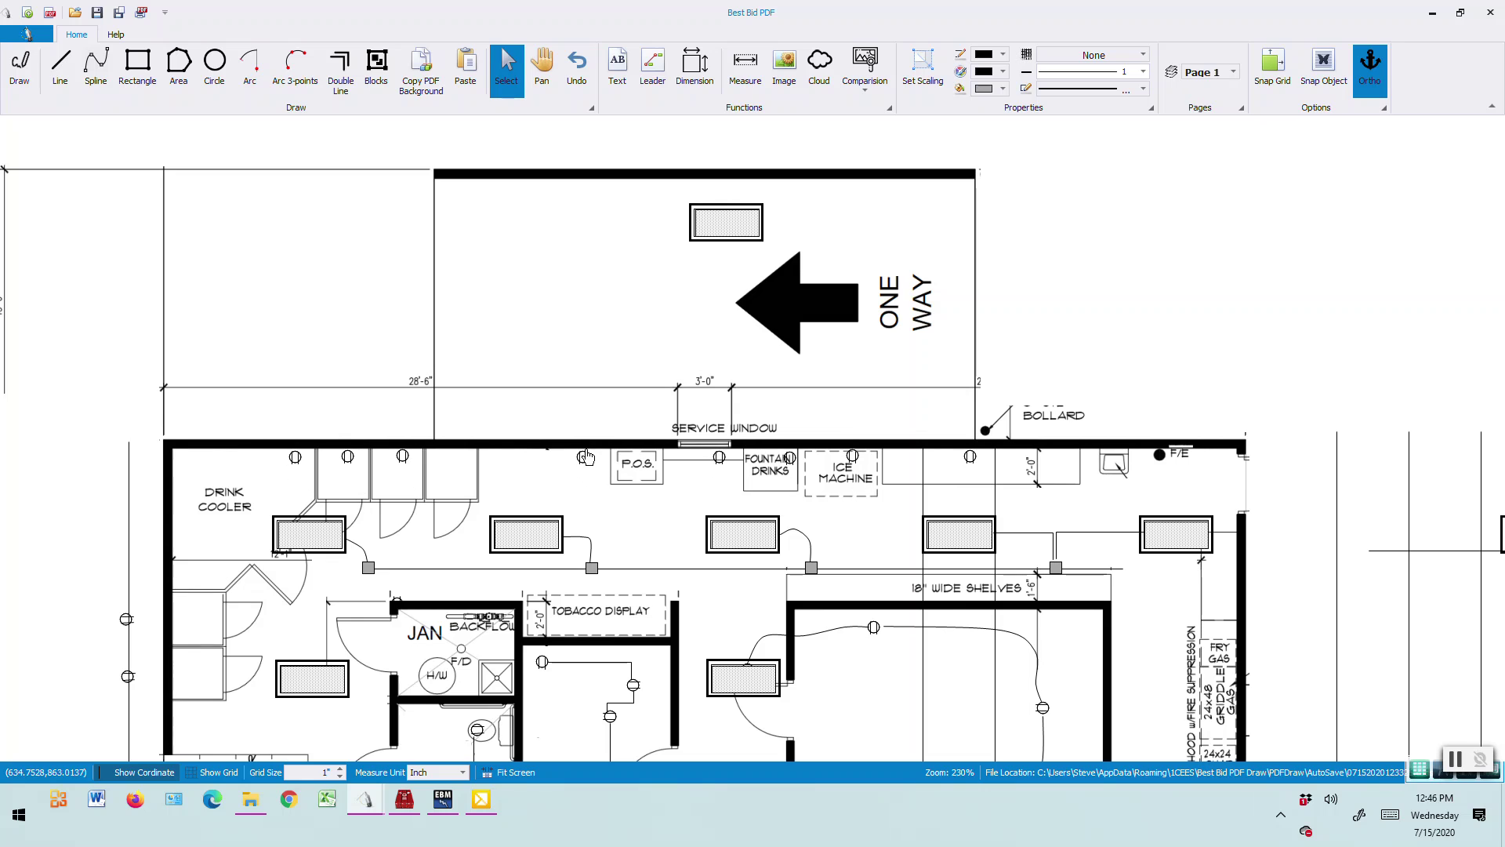
click(585, 451)
right_click(536, 396)
click(519, 364)
click(514, 363)
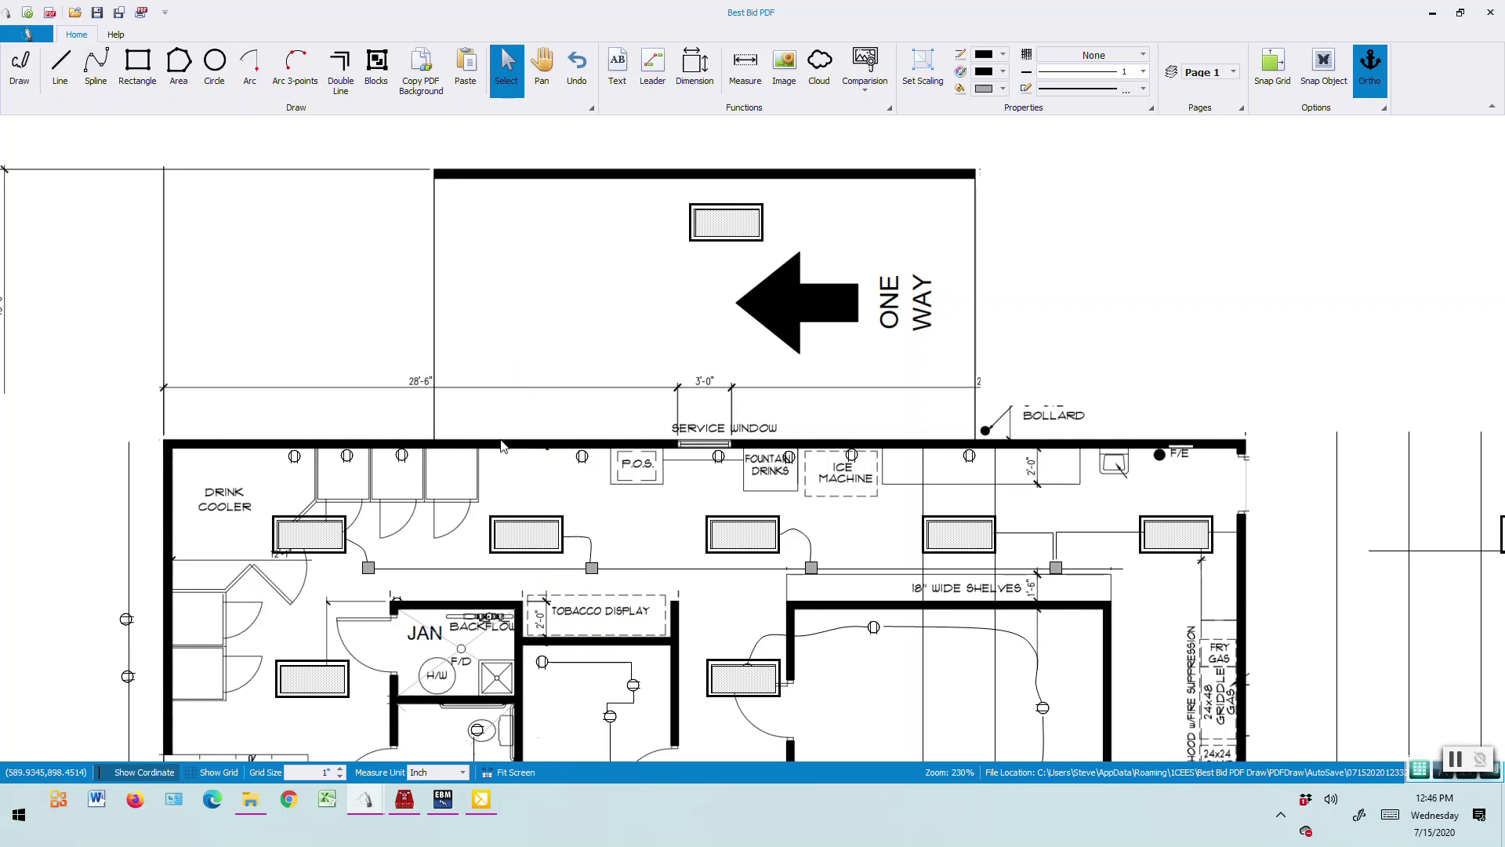